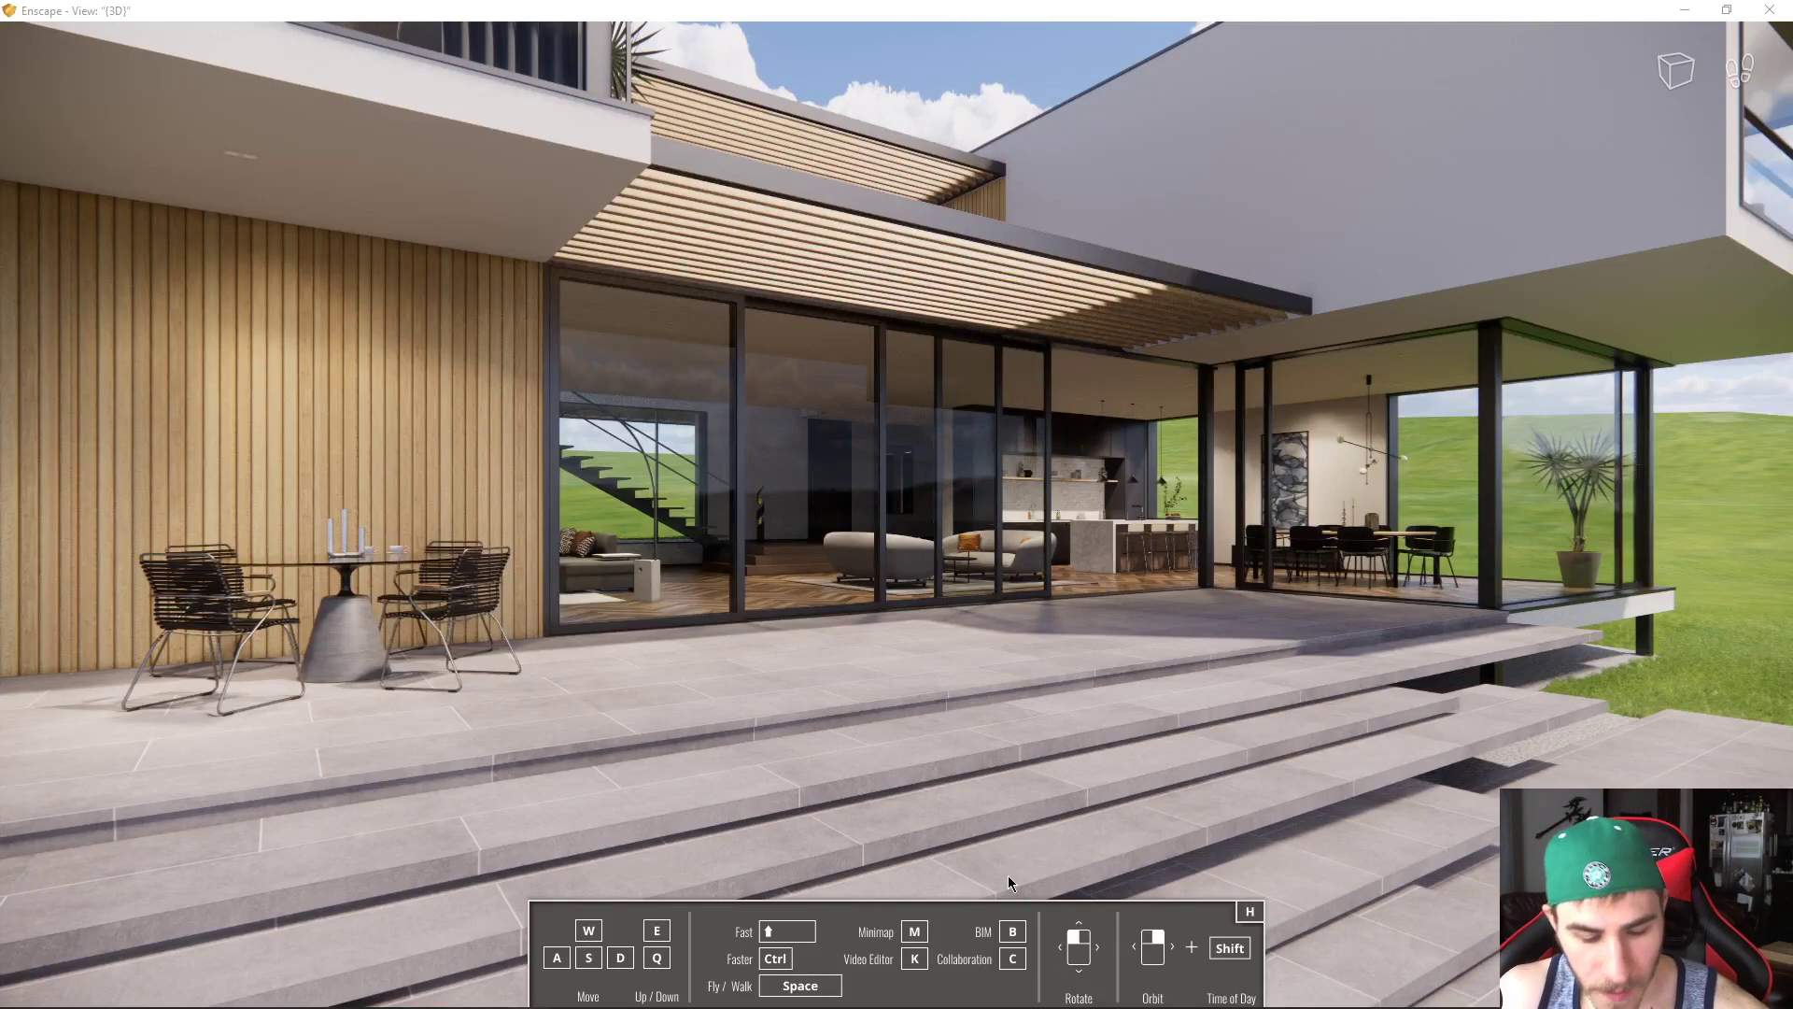
Show the BIM information of the model and close it again
{"action": "key", "text": "b"}
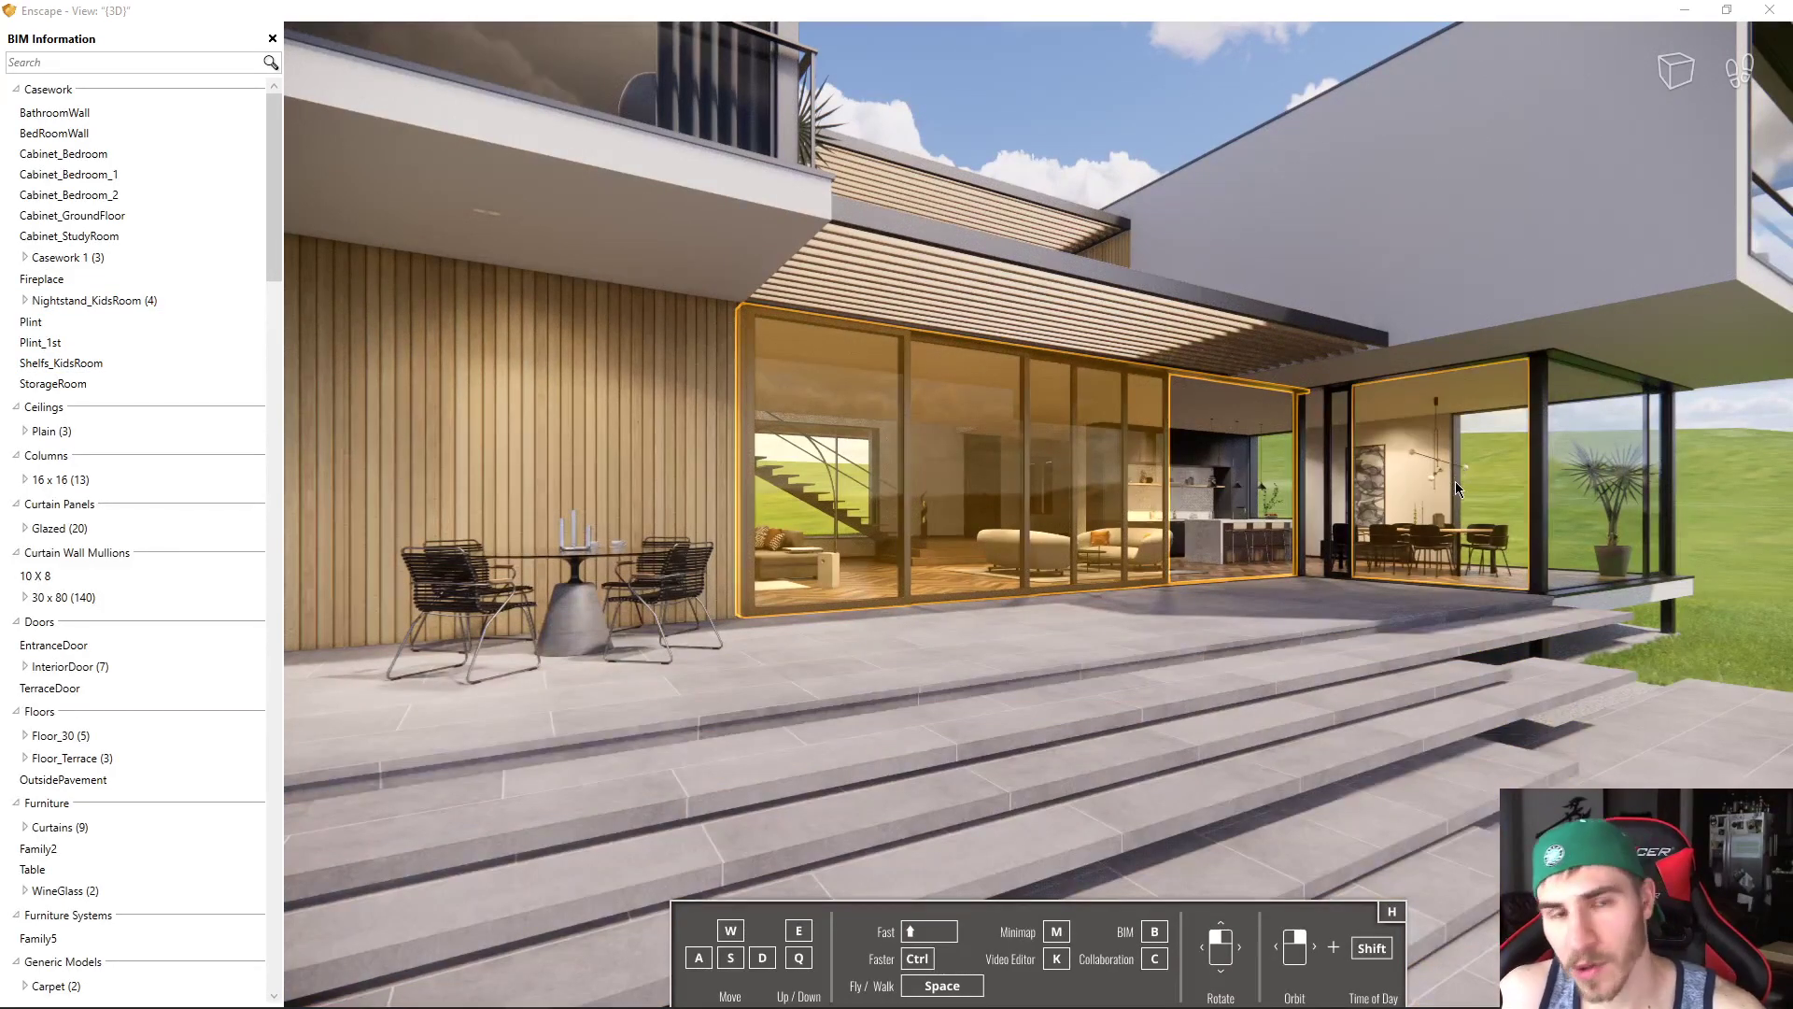
{"action": "left_click", "coordinate": [272, 38]}
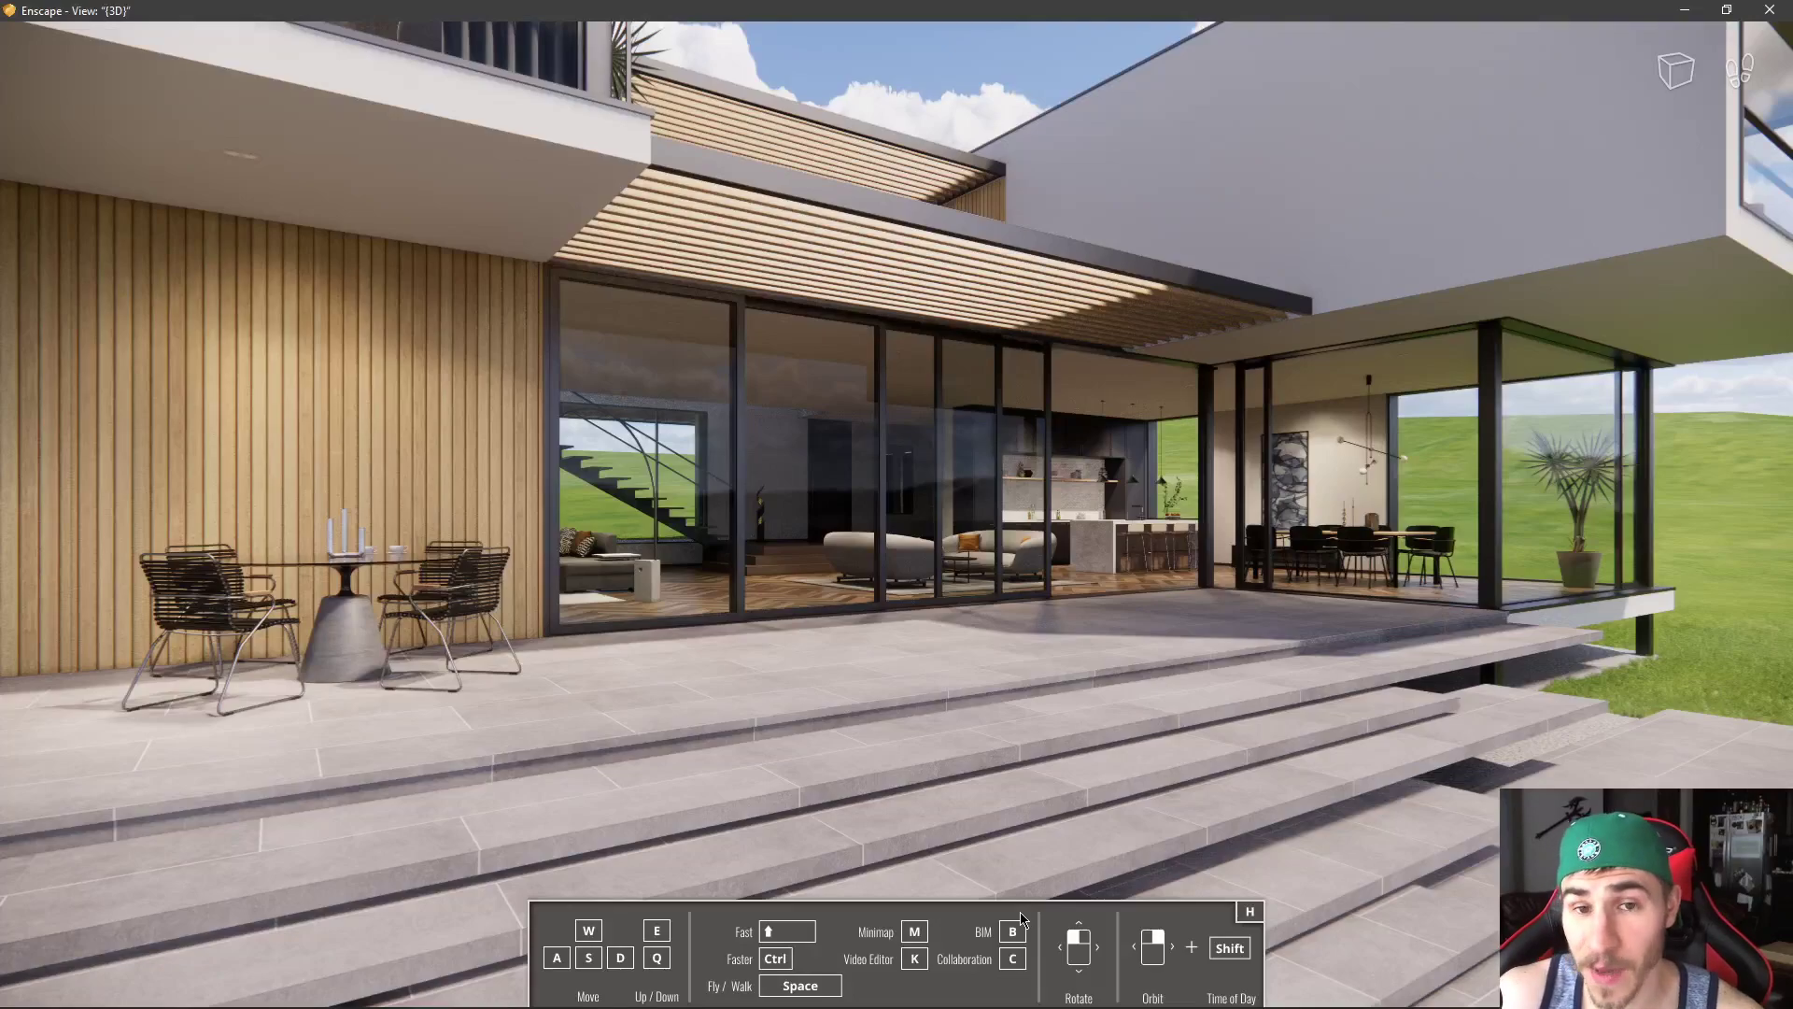
Open the collaboration issue list and toggle its first sort option
{"action": "key", "text": "c"}
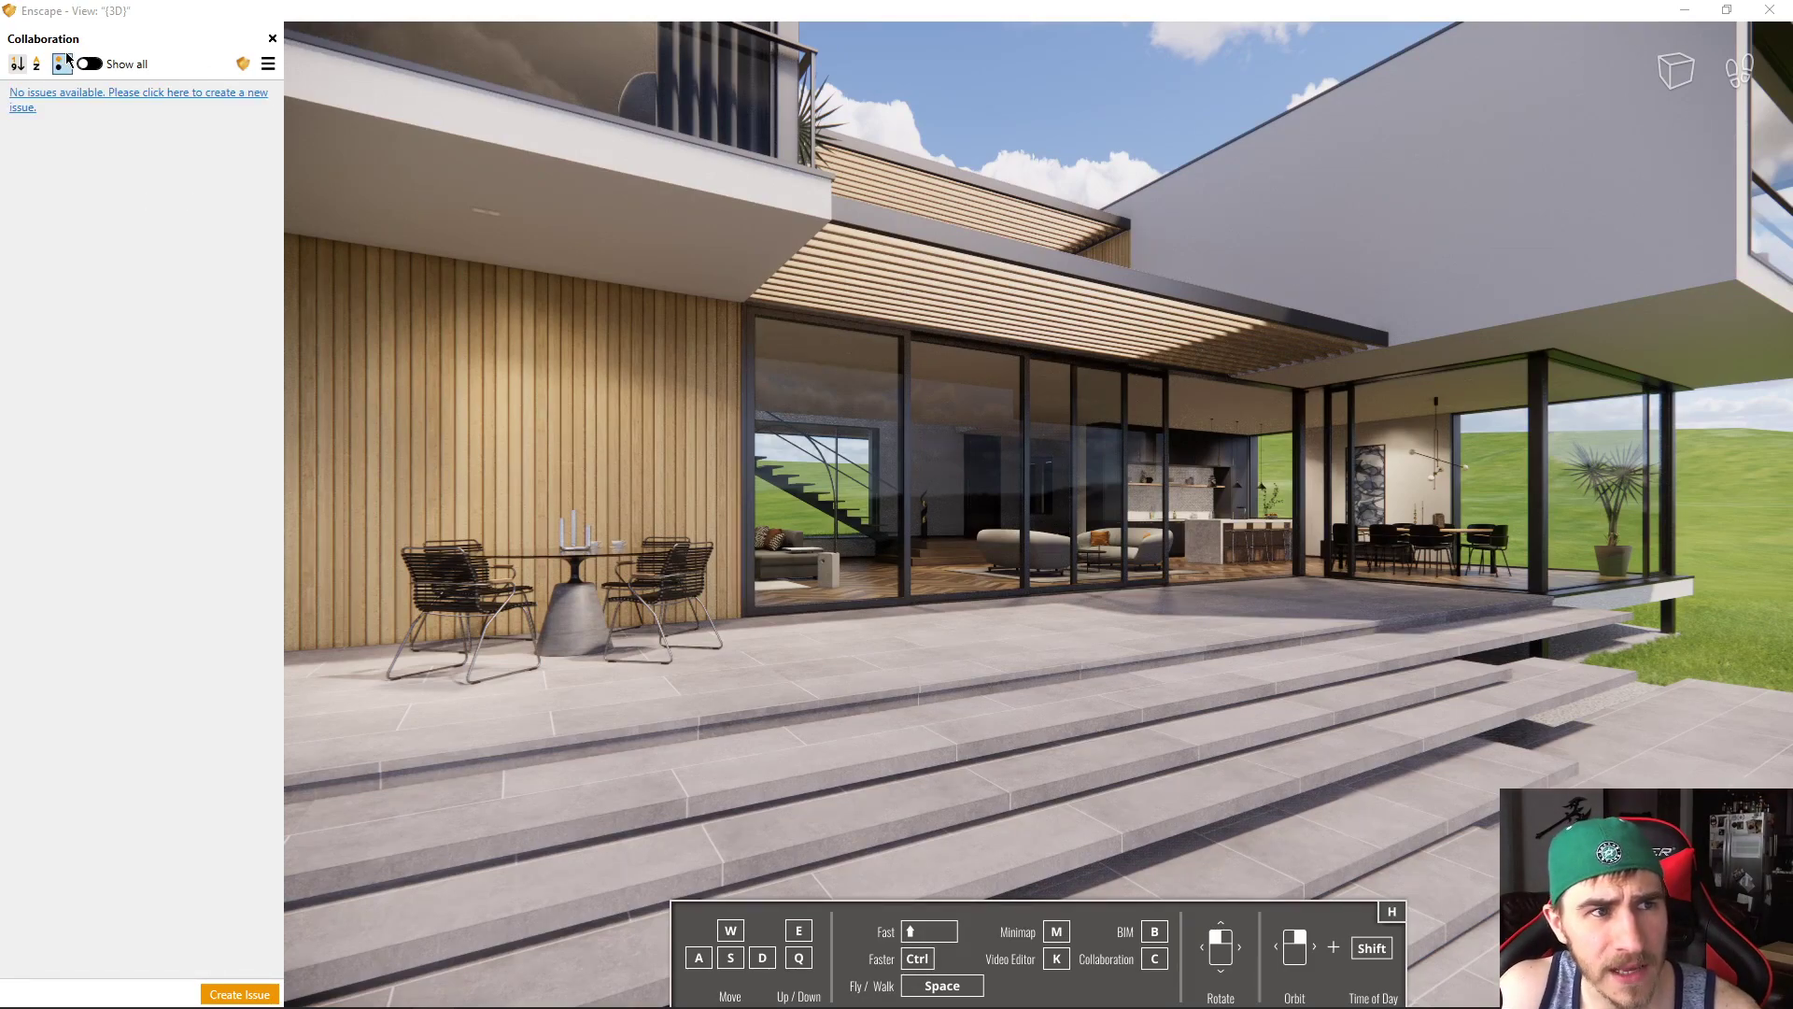
{"action": "left_click", "coordinate": [17, 65]}
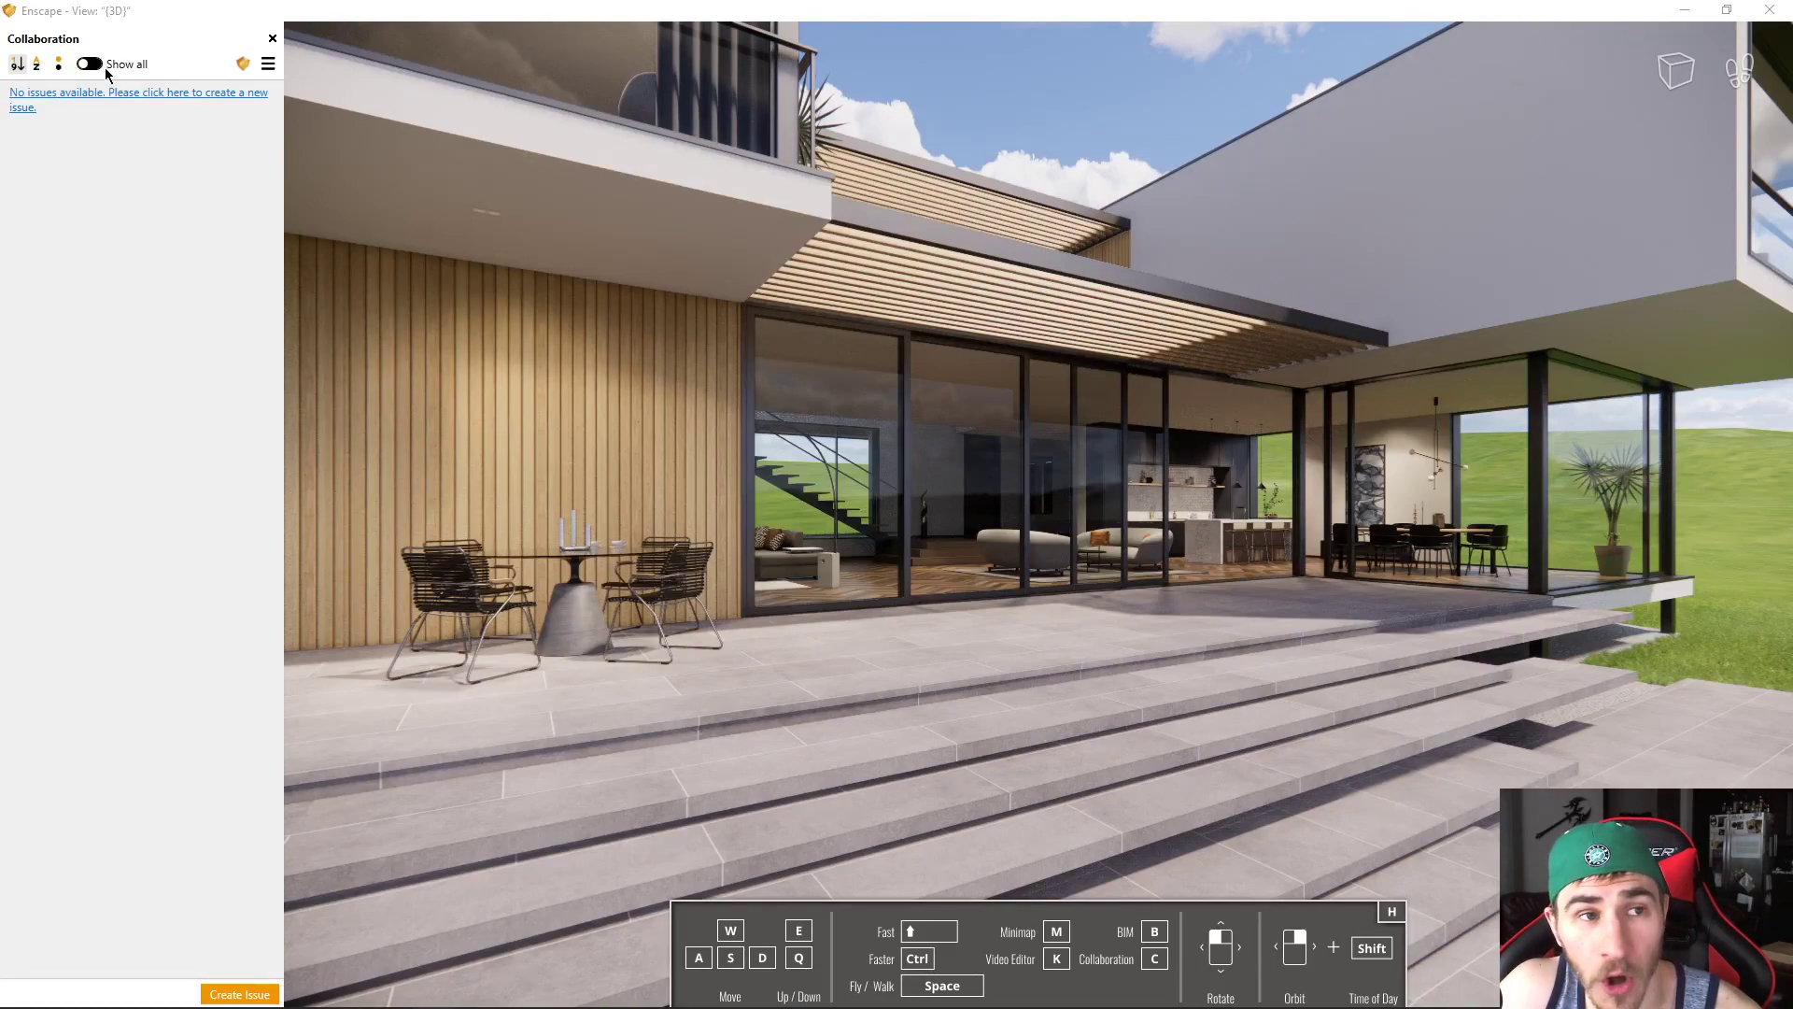
Compare the Local and BIM Track sources in the collaboration settings, and save with Local as the source
{"action": "mouse_move", "coordinate": [243, 65]}
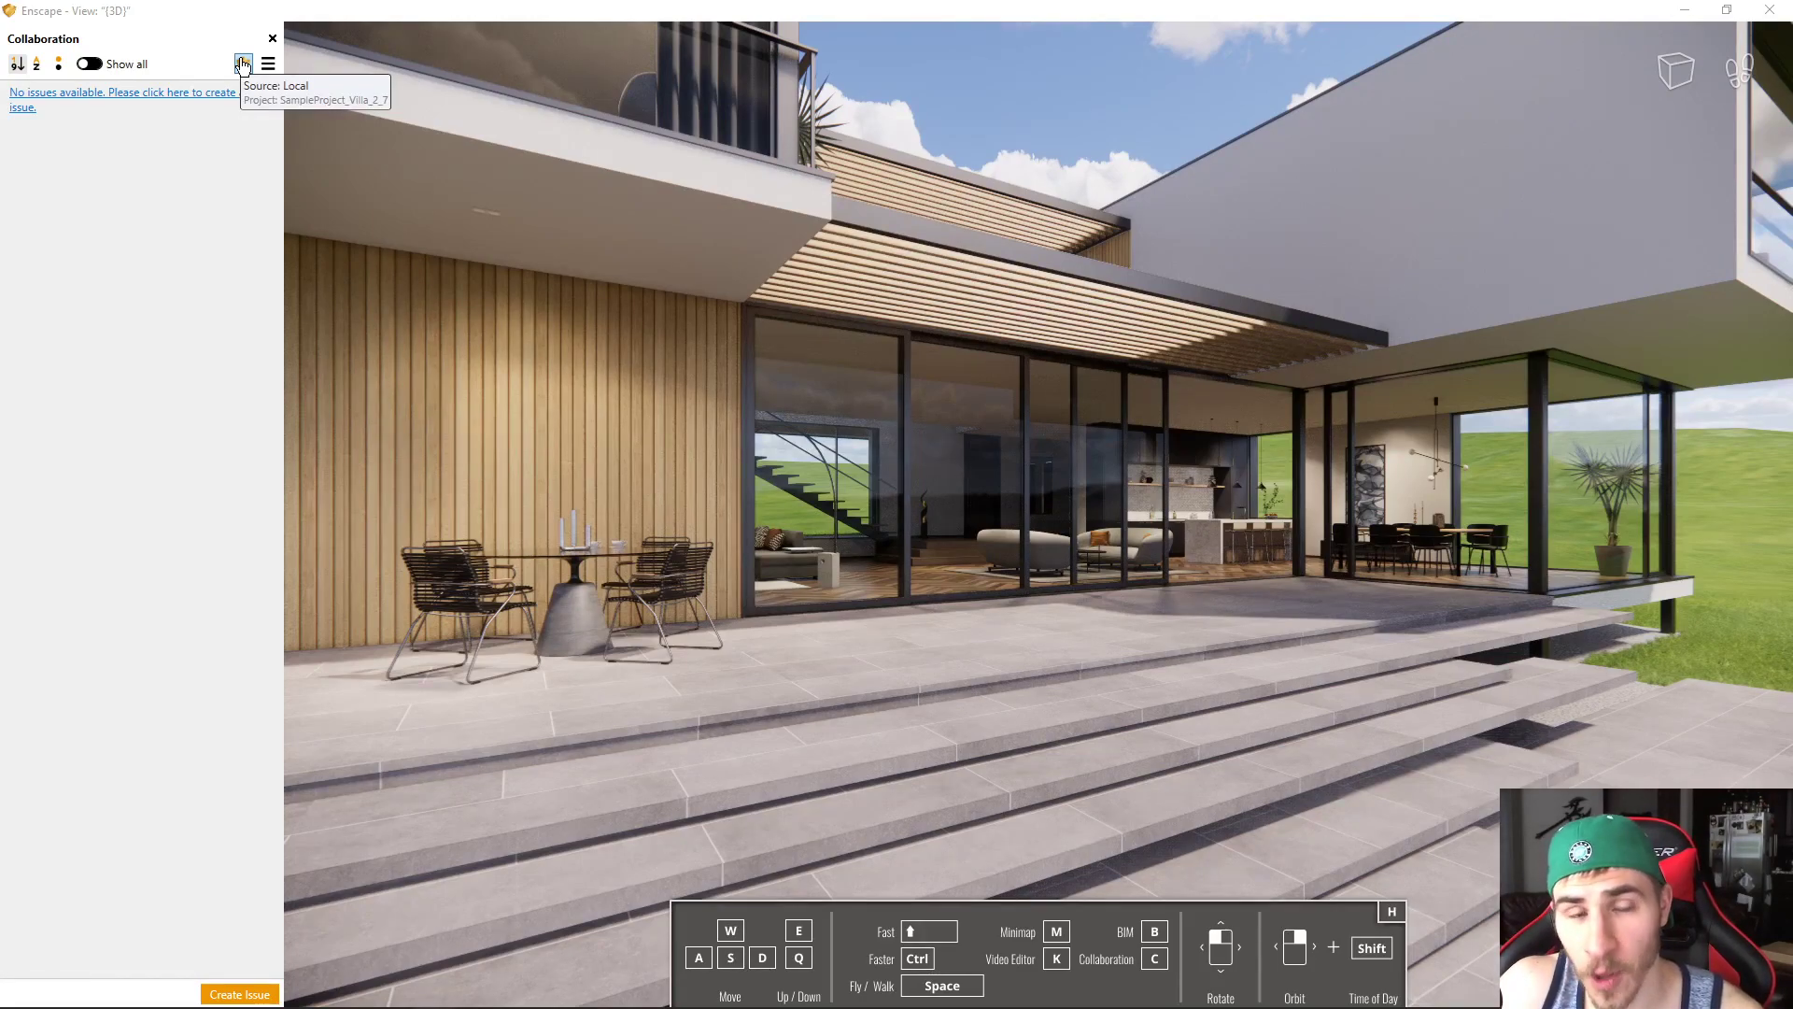
{"action": "left_click", "coordinate": [243, 65]}
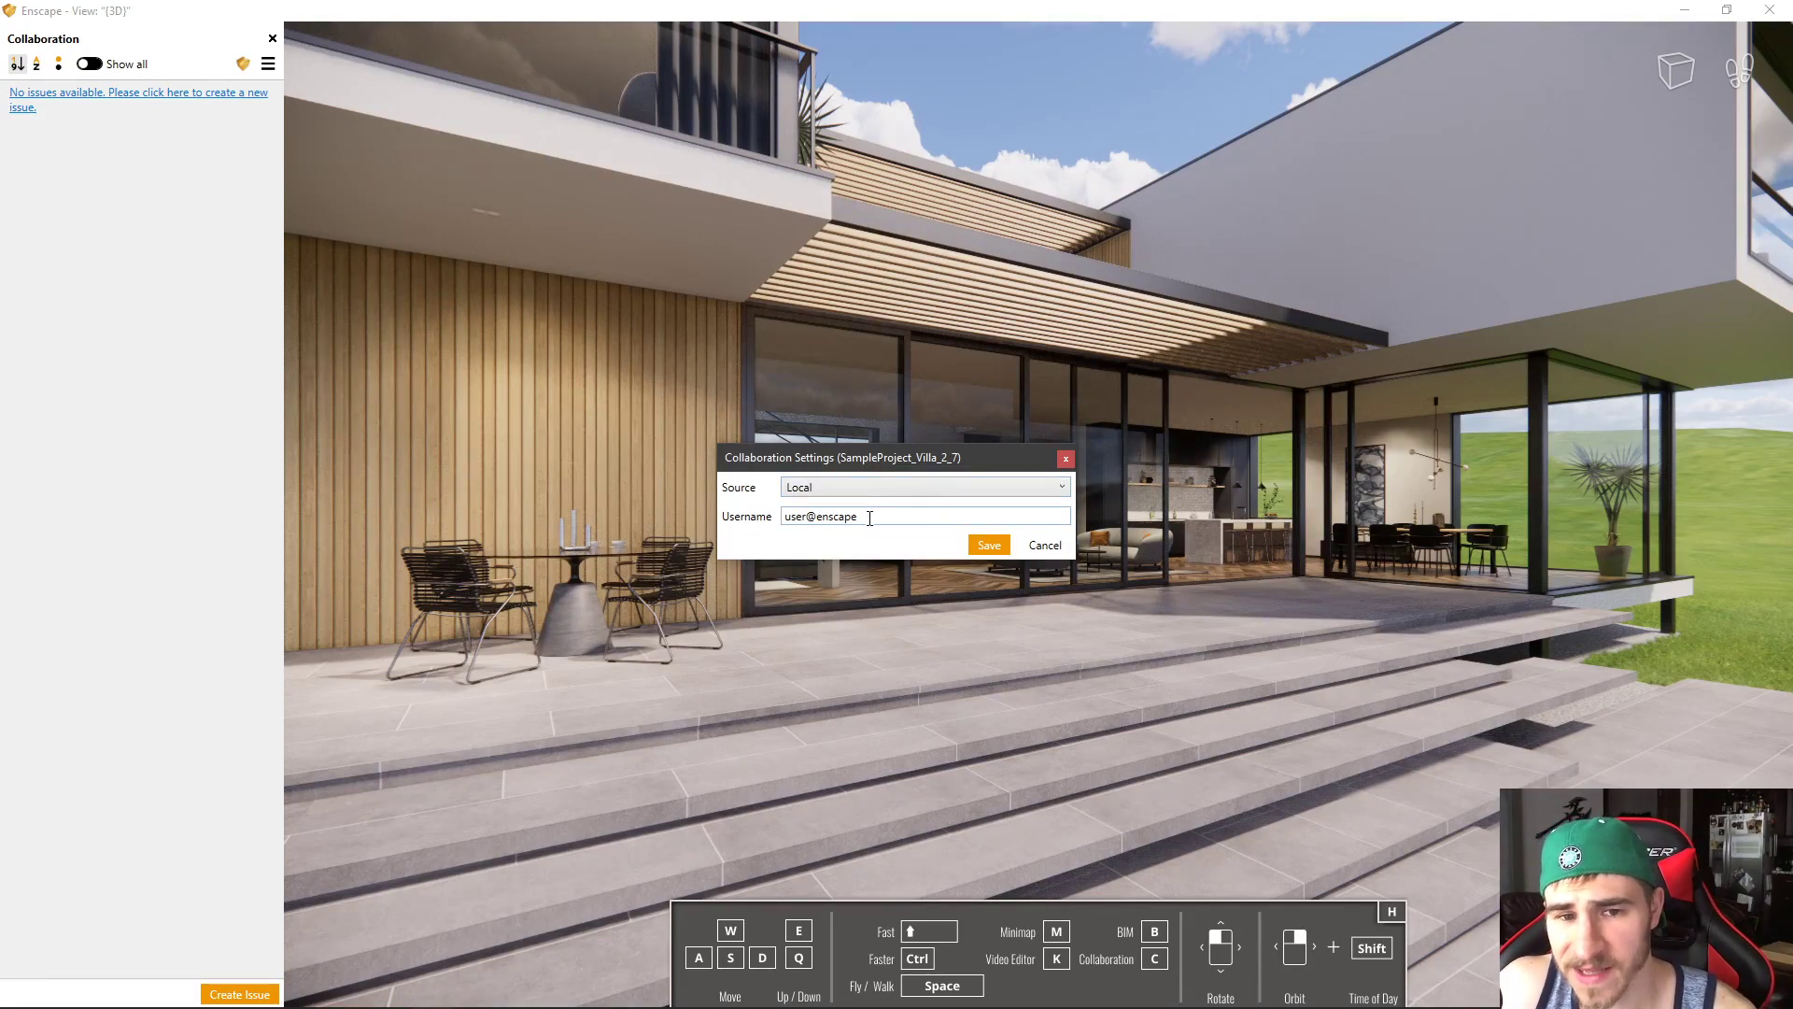
{"action": "left_click_drag", "start_coordinate": [887, 519], "coordinate": [767, 525]}
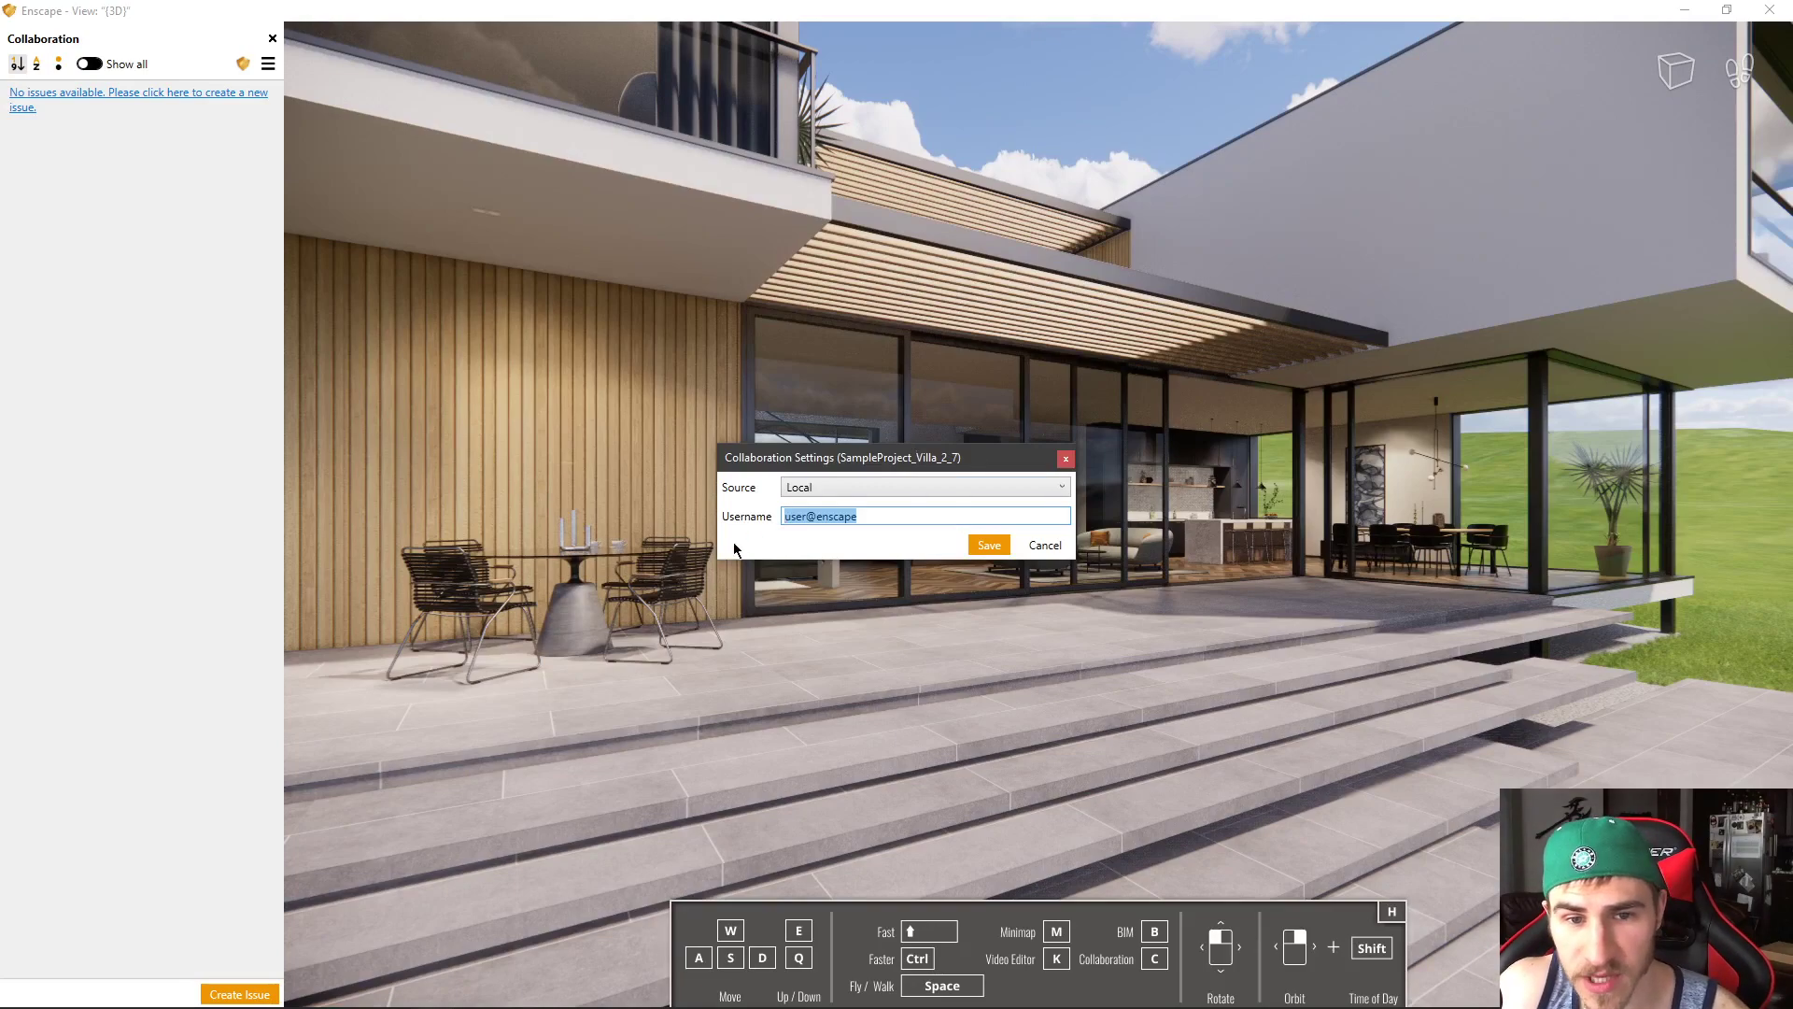
{"action": "left_click", "coordinate": [860, 487]}
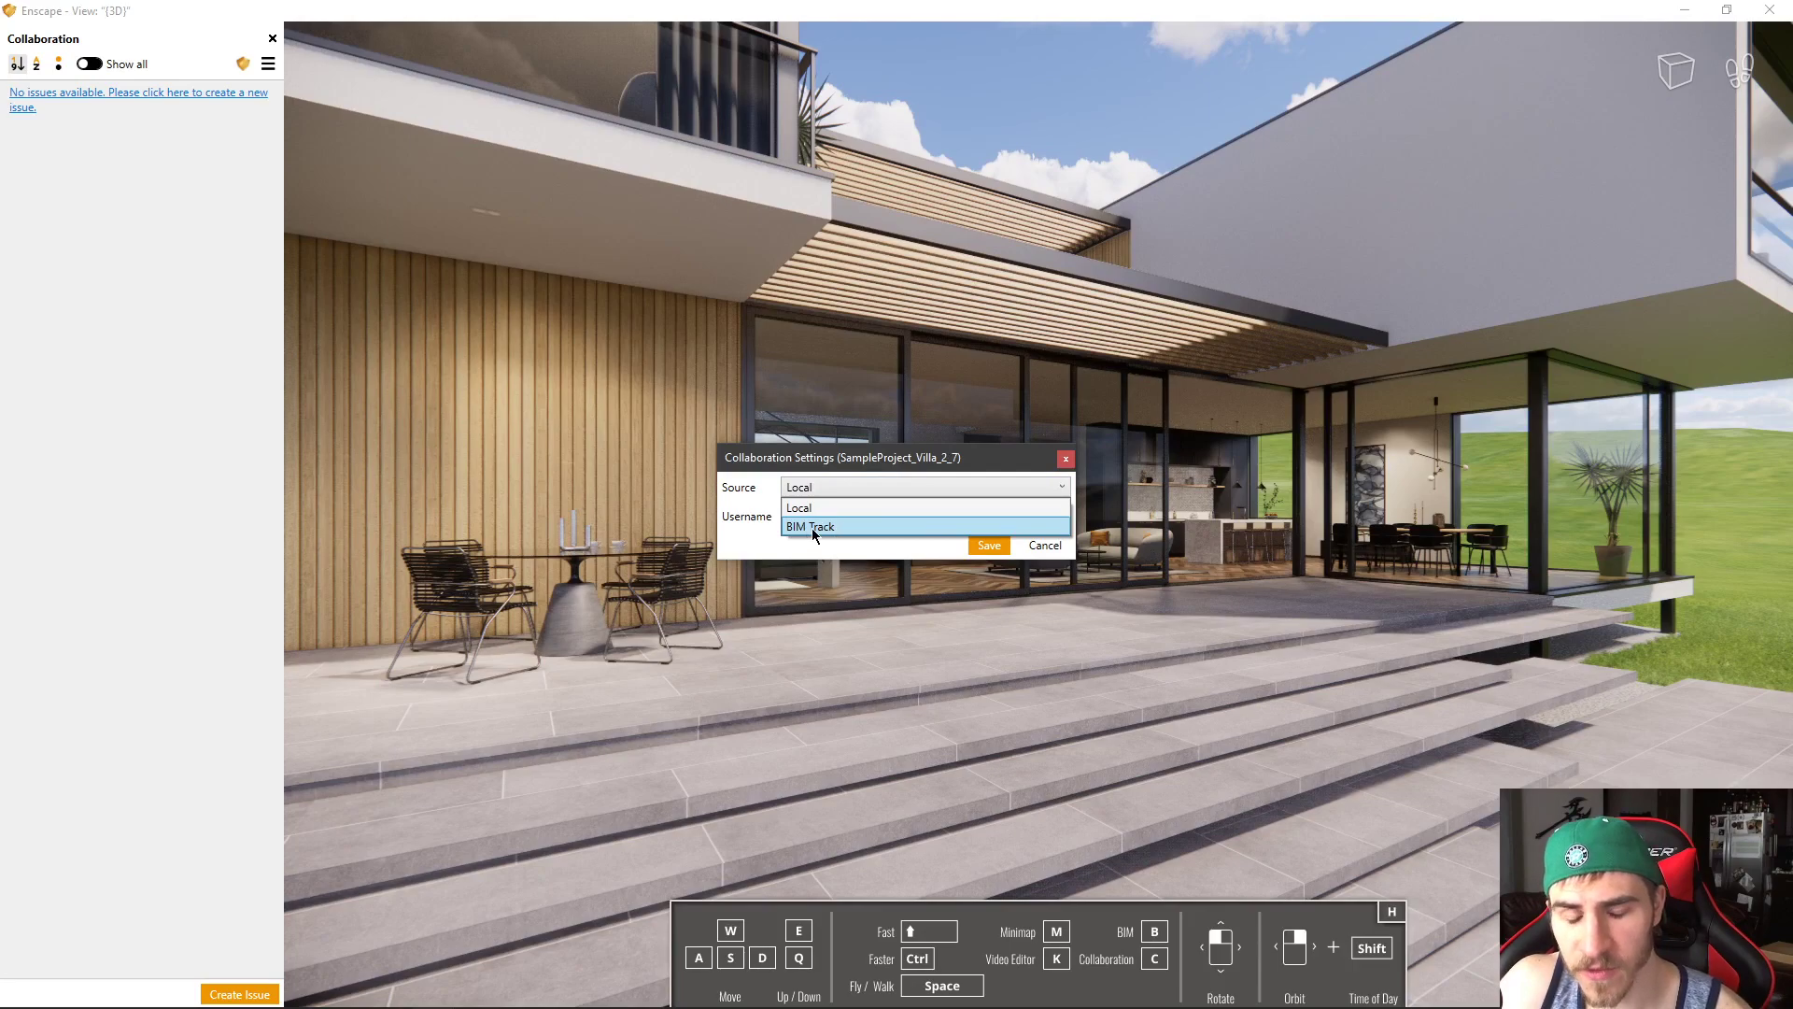
{"action": "left_click", "coordinate": [764, 531]}
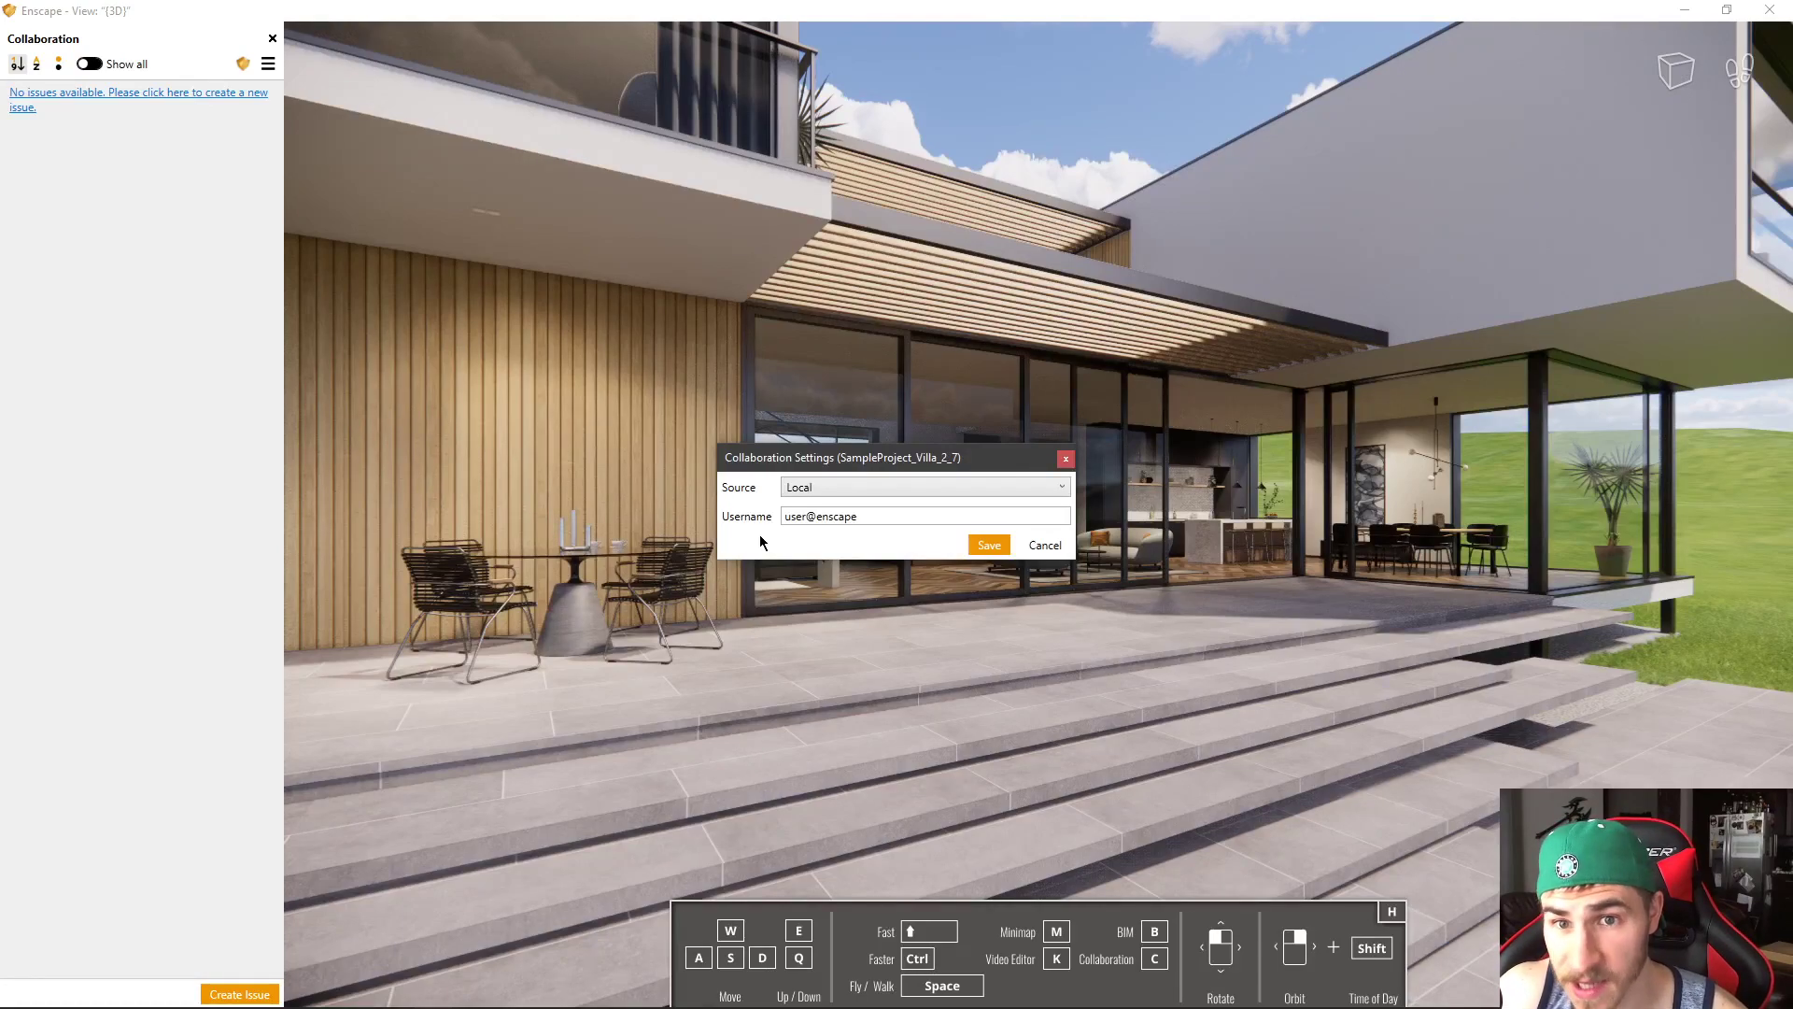
{"action": "left_click", "coordinate": [978, 483]}
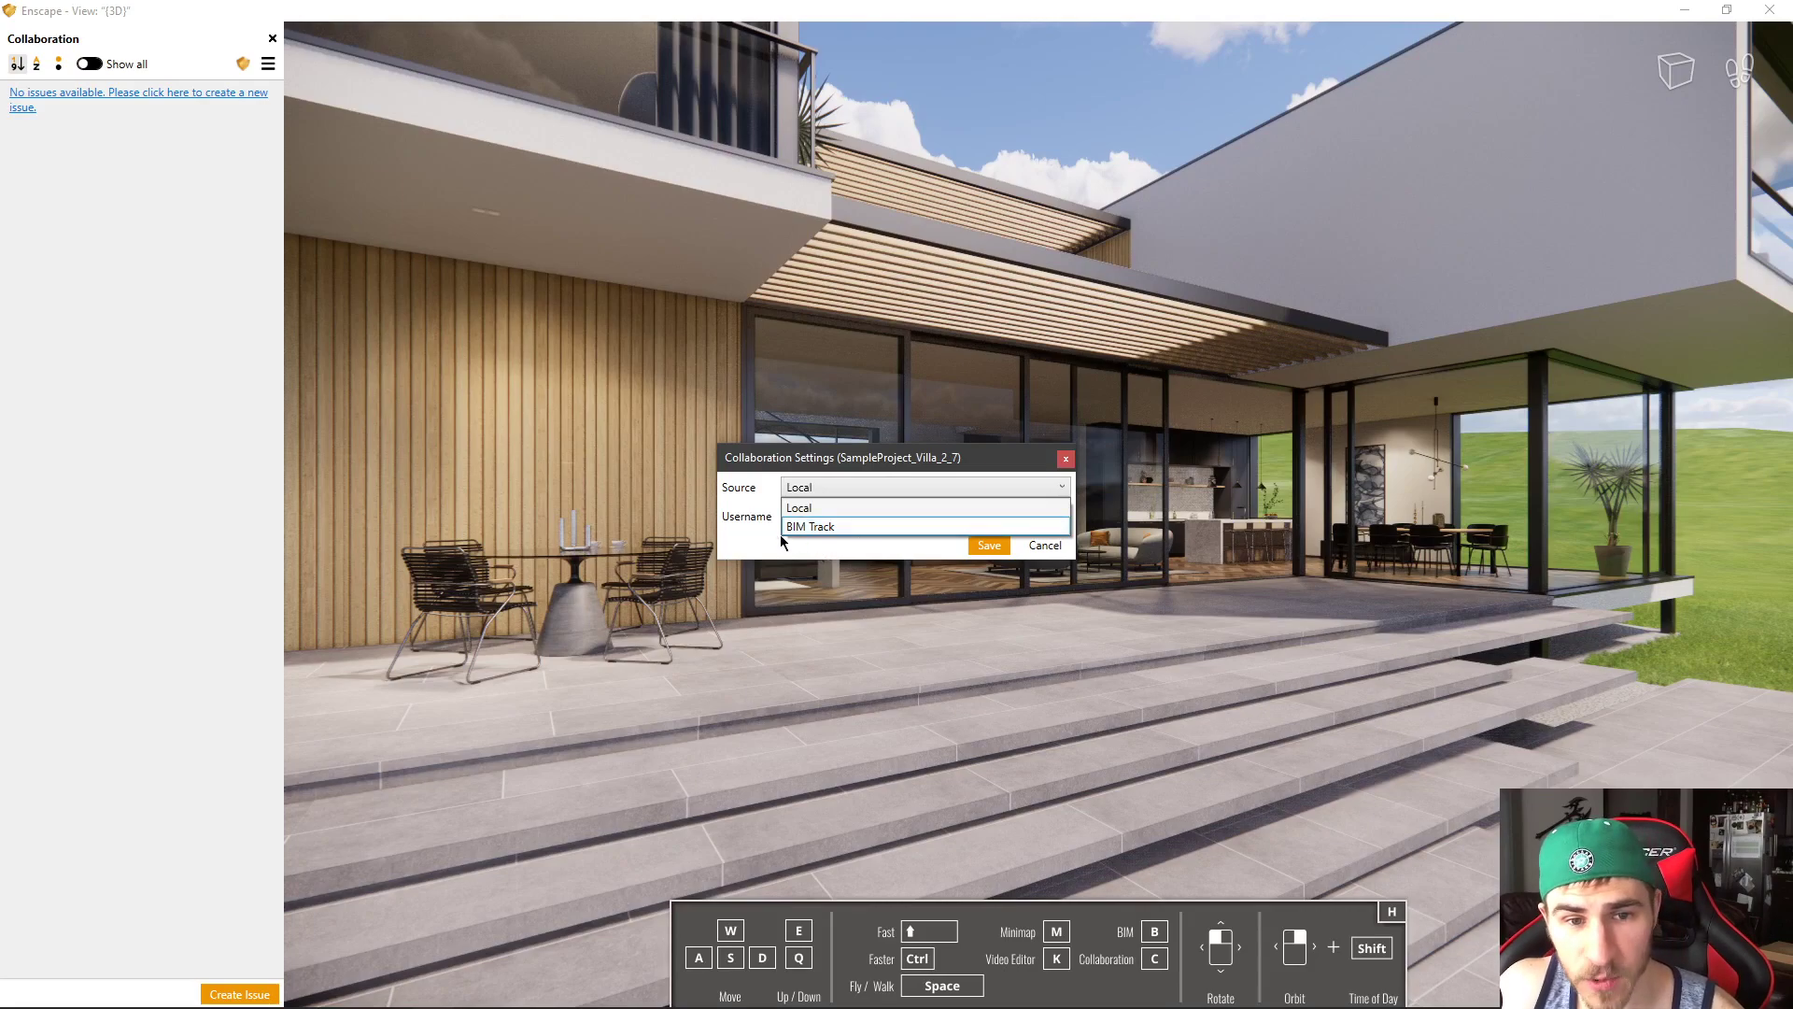
{"action": "left_click", "coordinate": [744, 530]}
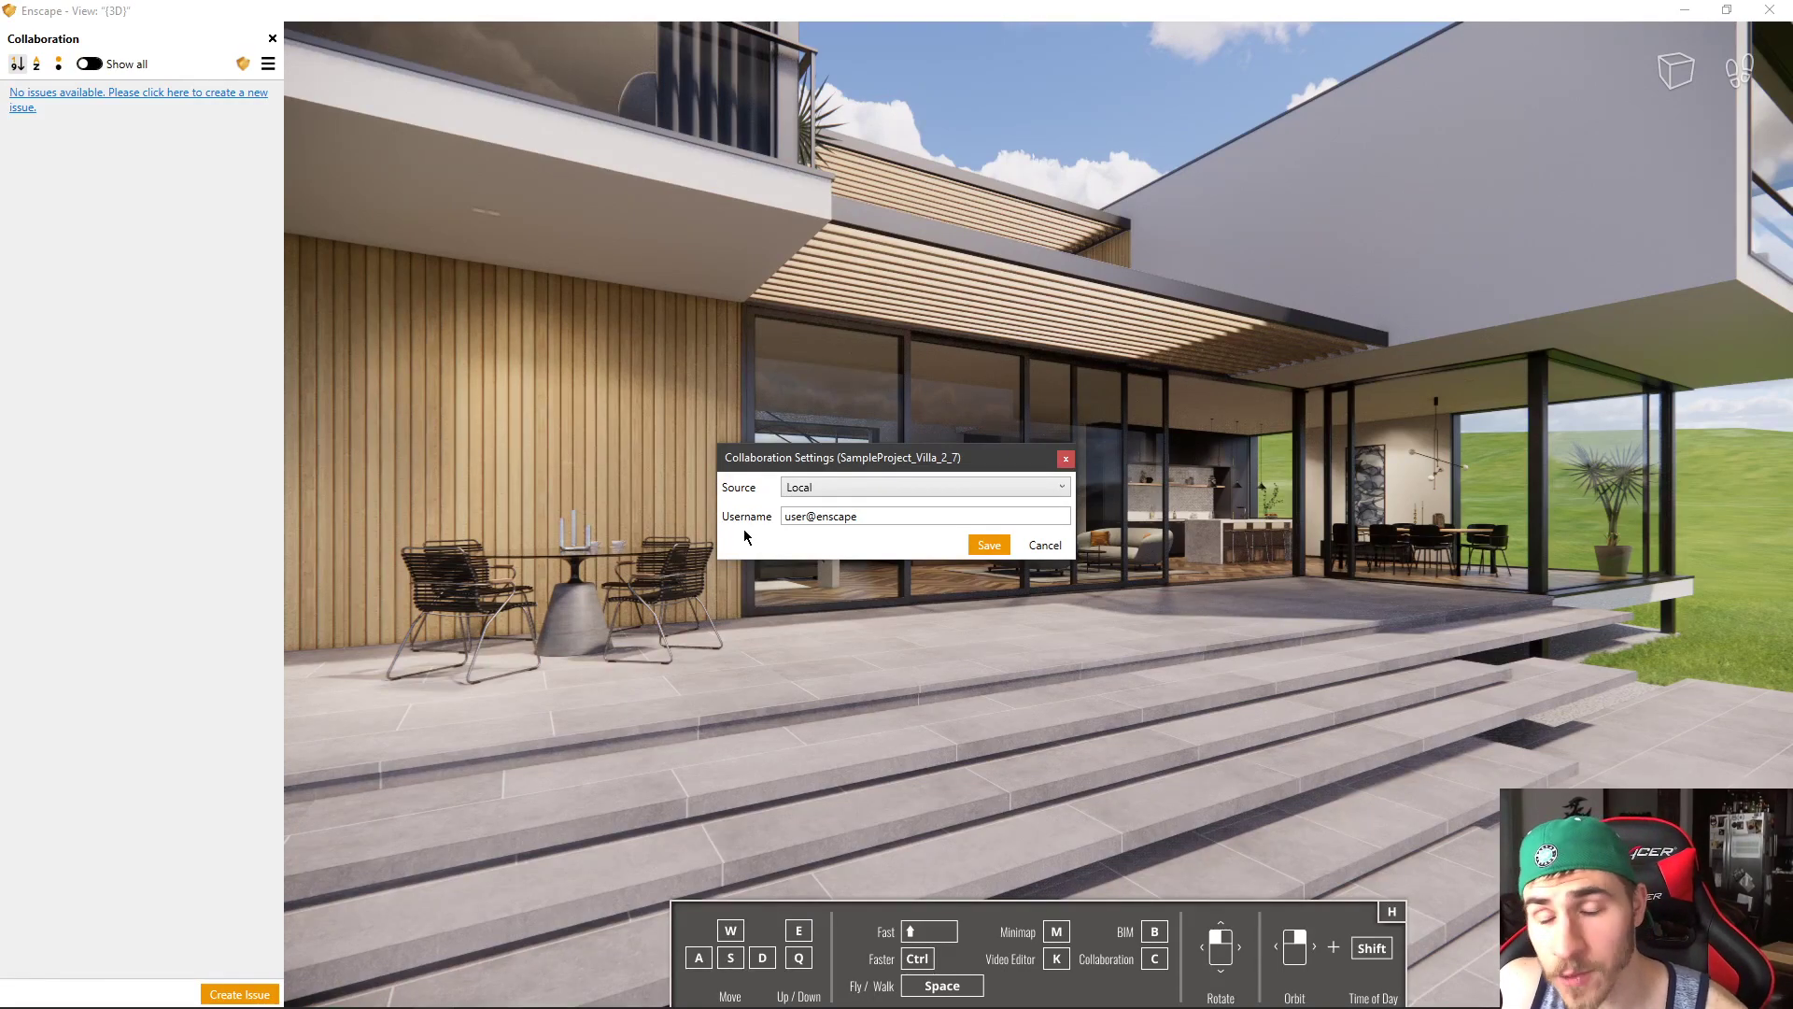
{"action": "left_click", "coordinate": [831, 490]}
{"action": "left_click", "coordinate": [848, 508]}
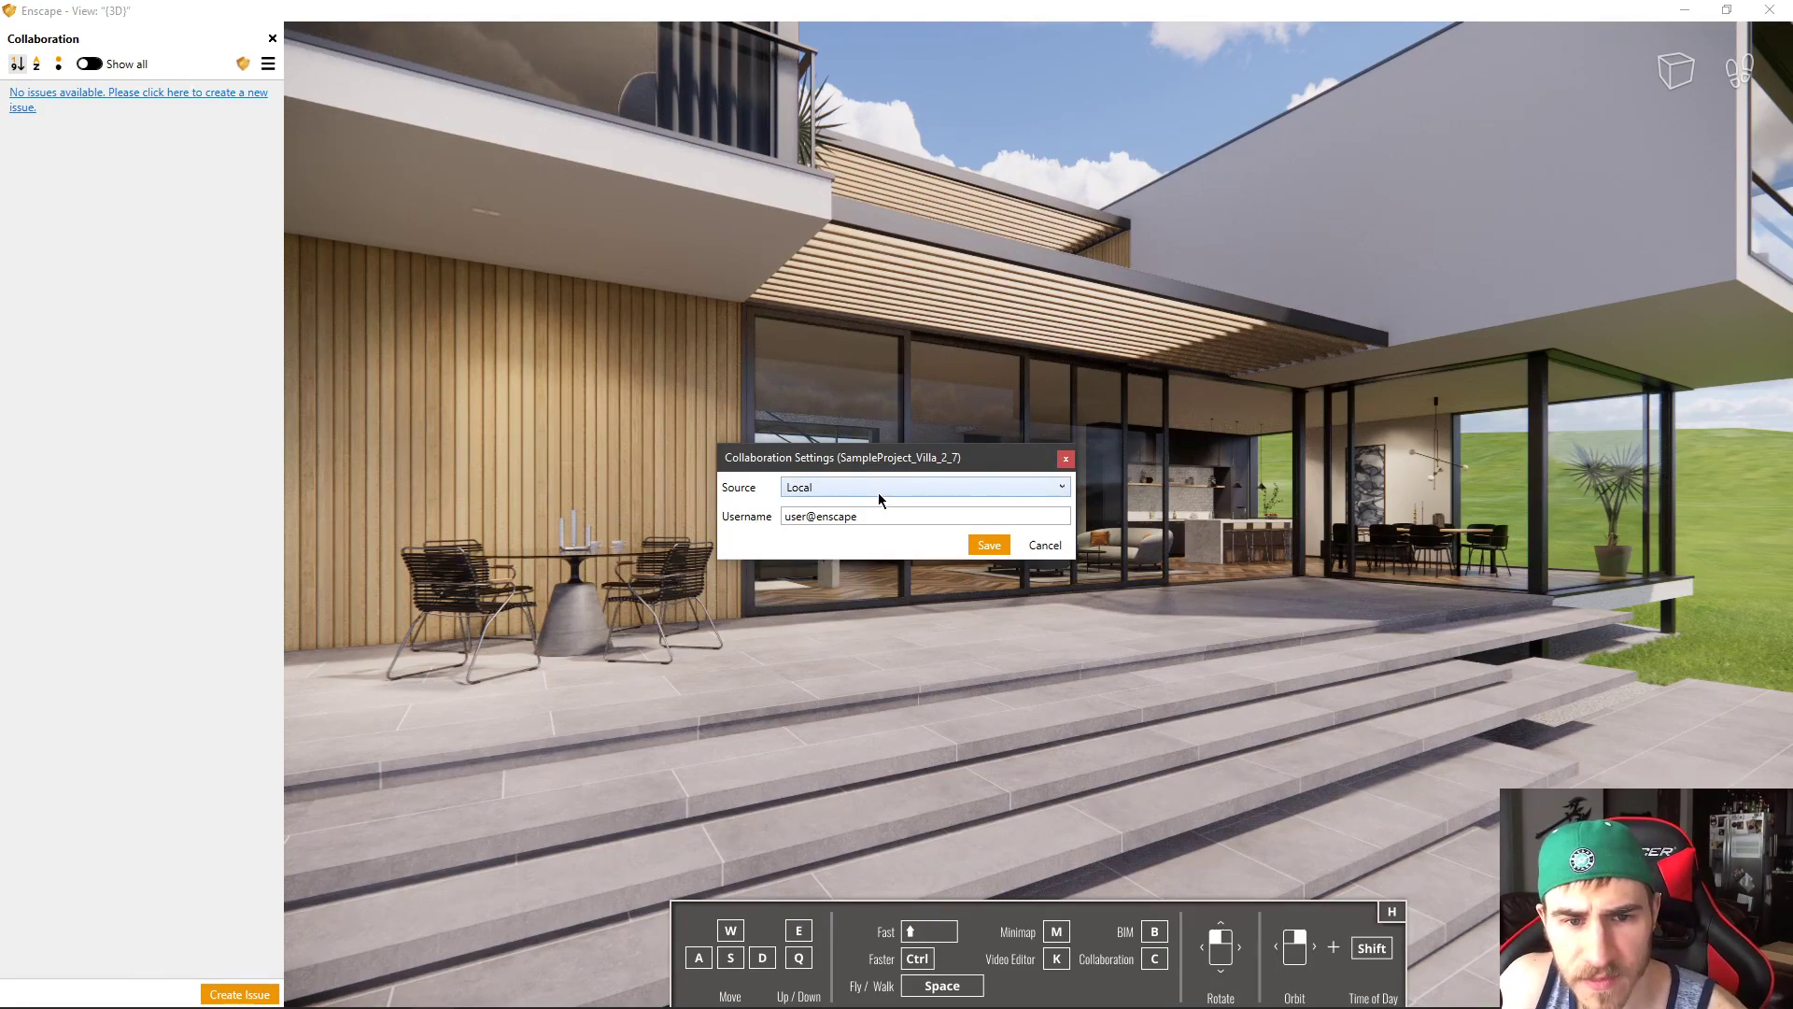
{"action": "left_click_drag", "start_coordinate": [858, 516], "coordinate": [743, 512]}
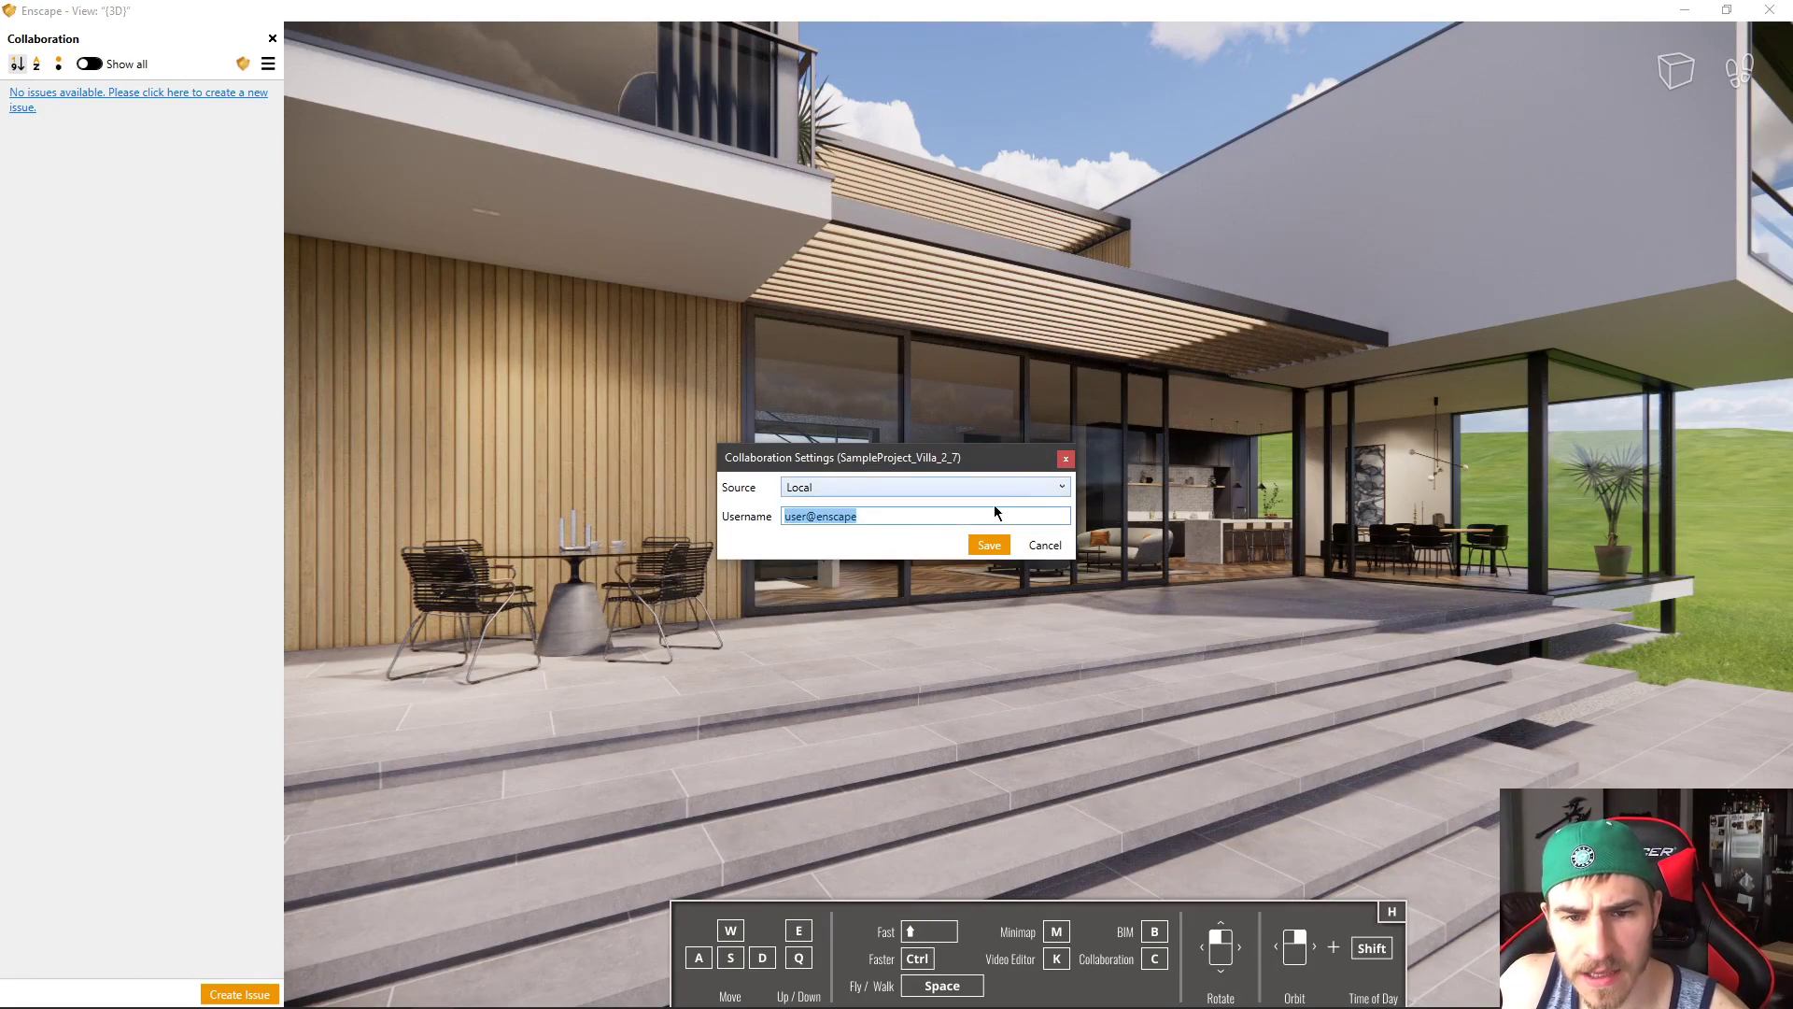
{"action": "left_click", "coordinate": [988, 544]}
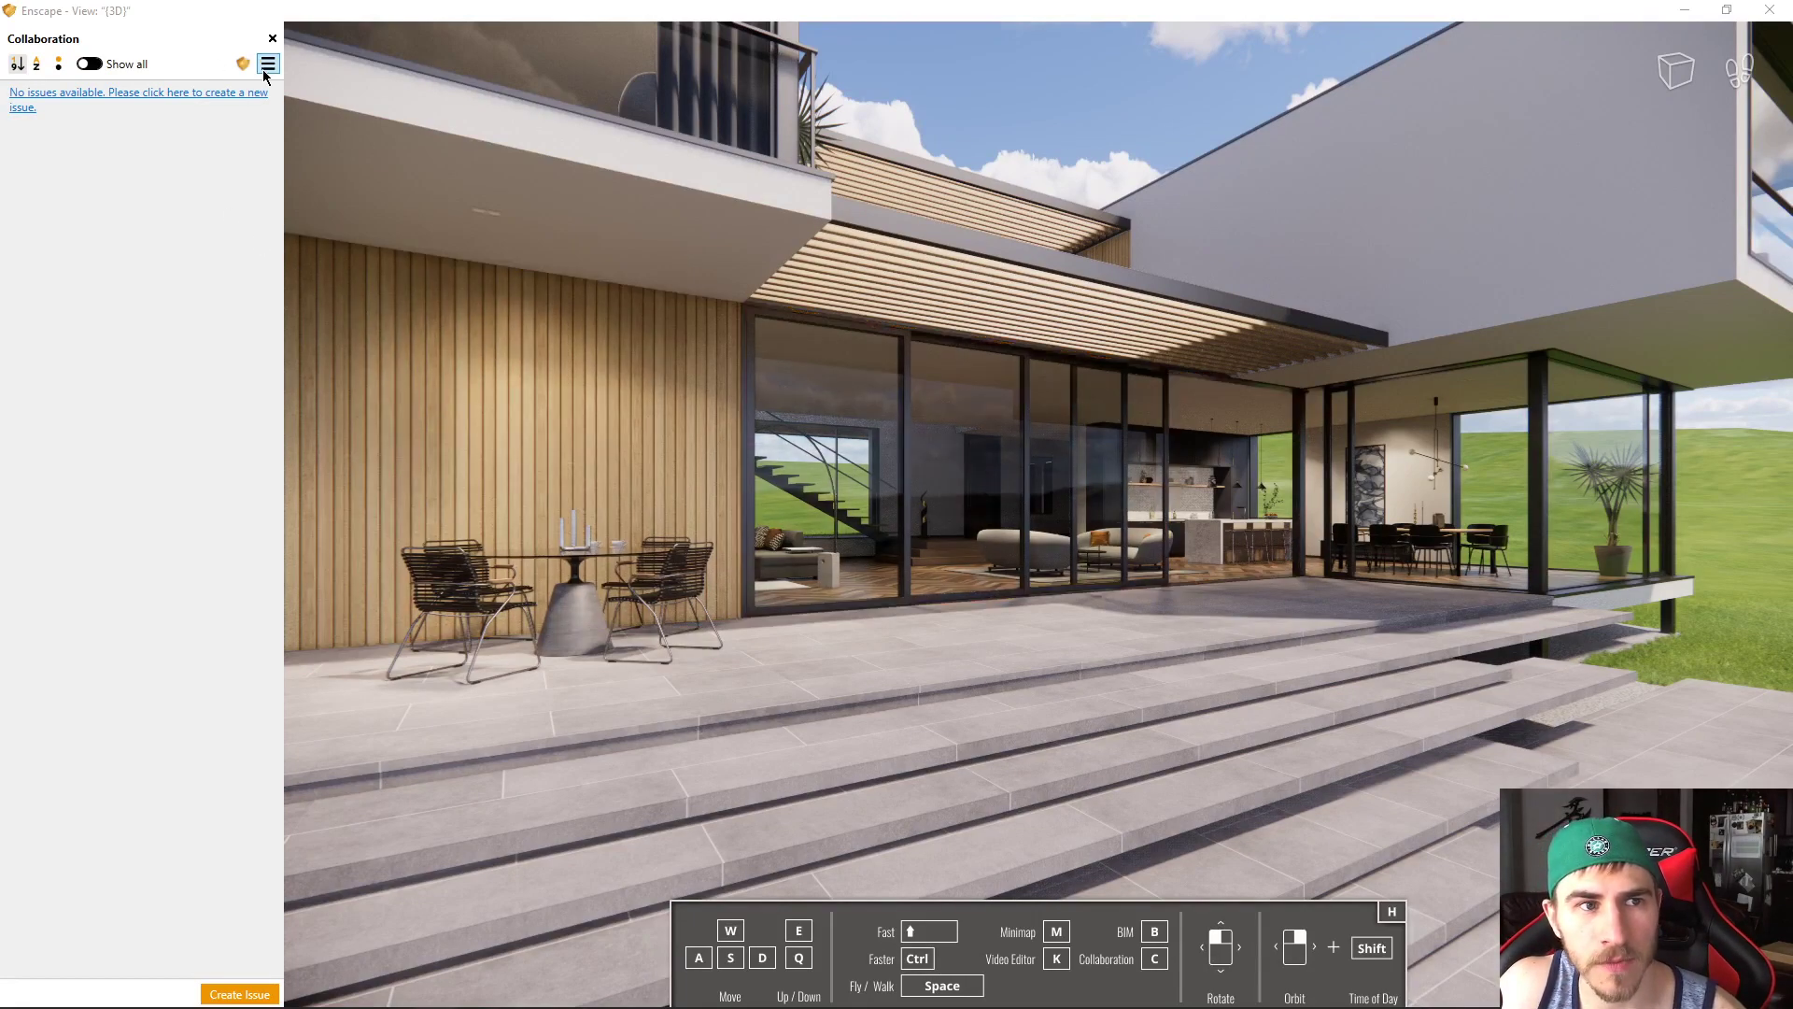
View the BCF export and import options for the collaboration issues
{"action": "left_click", "coordinate": [265, 67]}
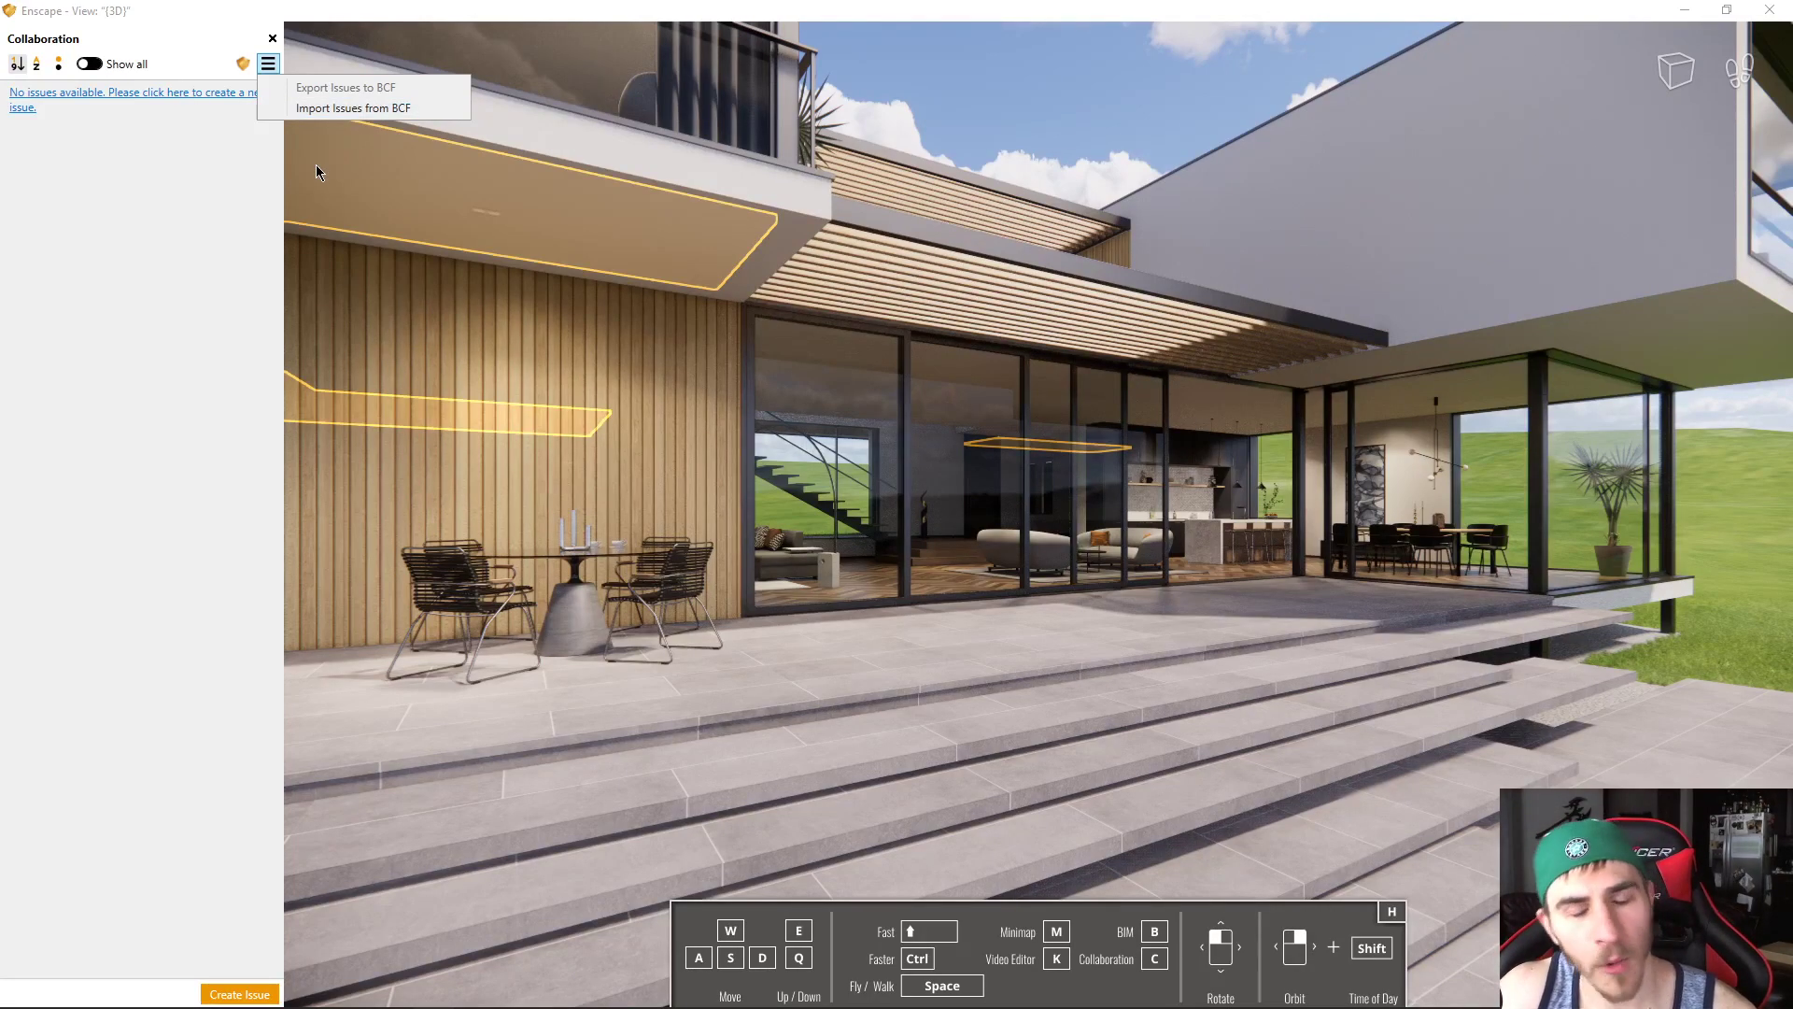
{"action": "left_click", "coordinate": [178, 225]}
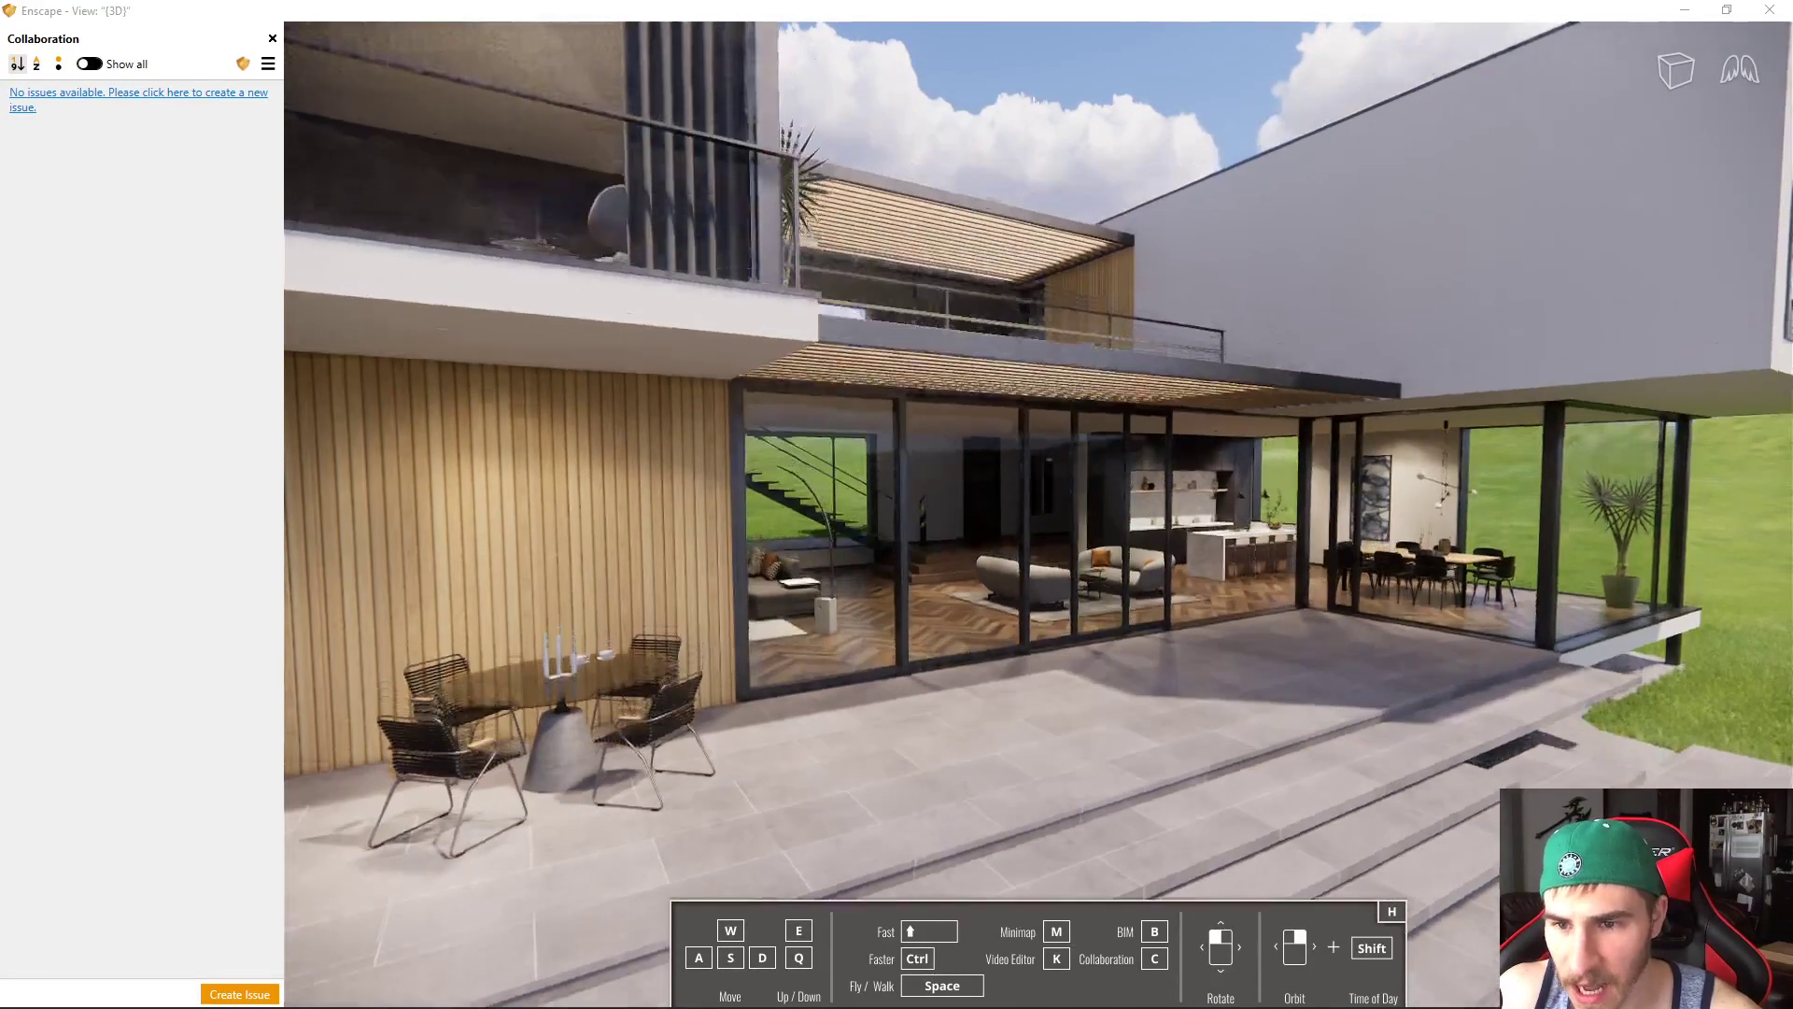
Create an issue from a terrace view along the glass facade, with its state set to New
{"action": "left_click_drag", "start_coordinate": [1025, 494], "coordinate": [1168, 477]}
{"action": "key", "text": "space"}
{"action": "key", "text": "w"}
{"action": "left_click_drag", "start_coordinate": [1037, 644], "coordinate": [1149, 602]}
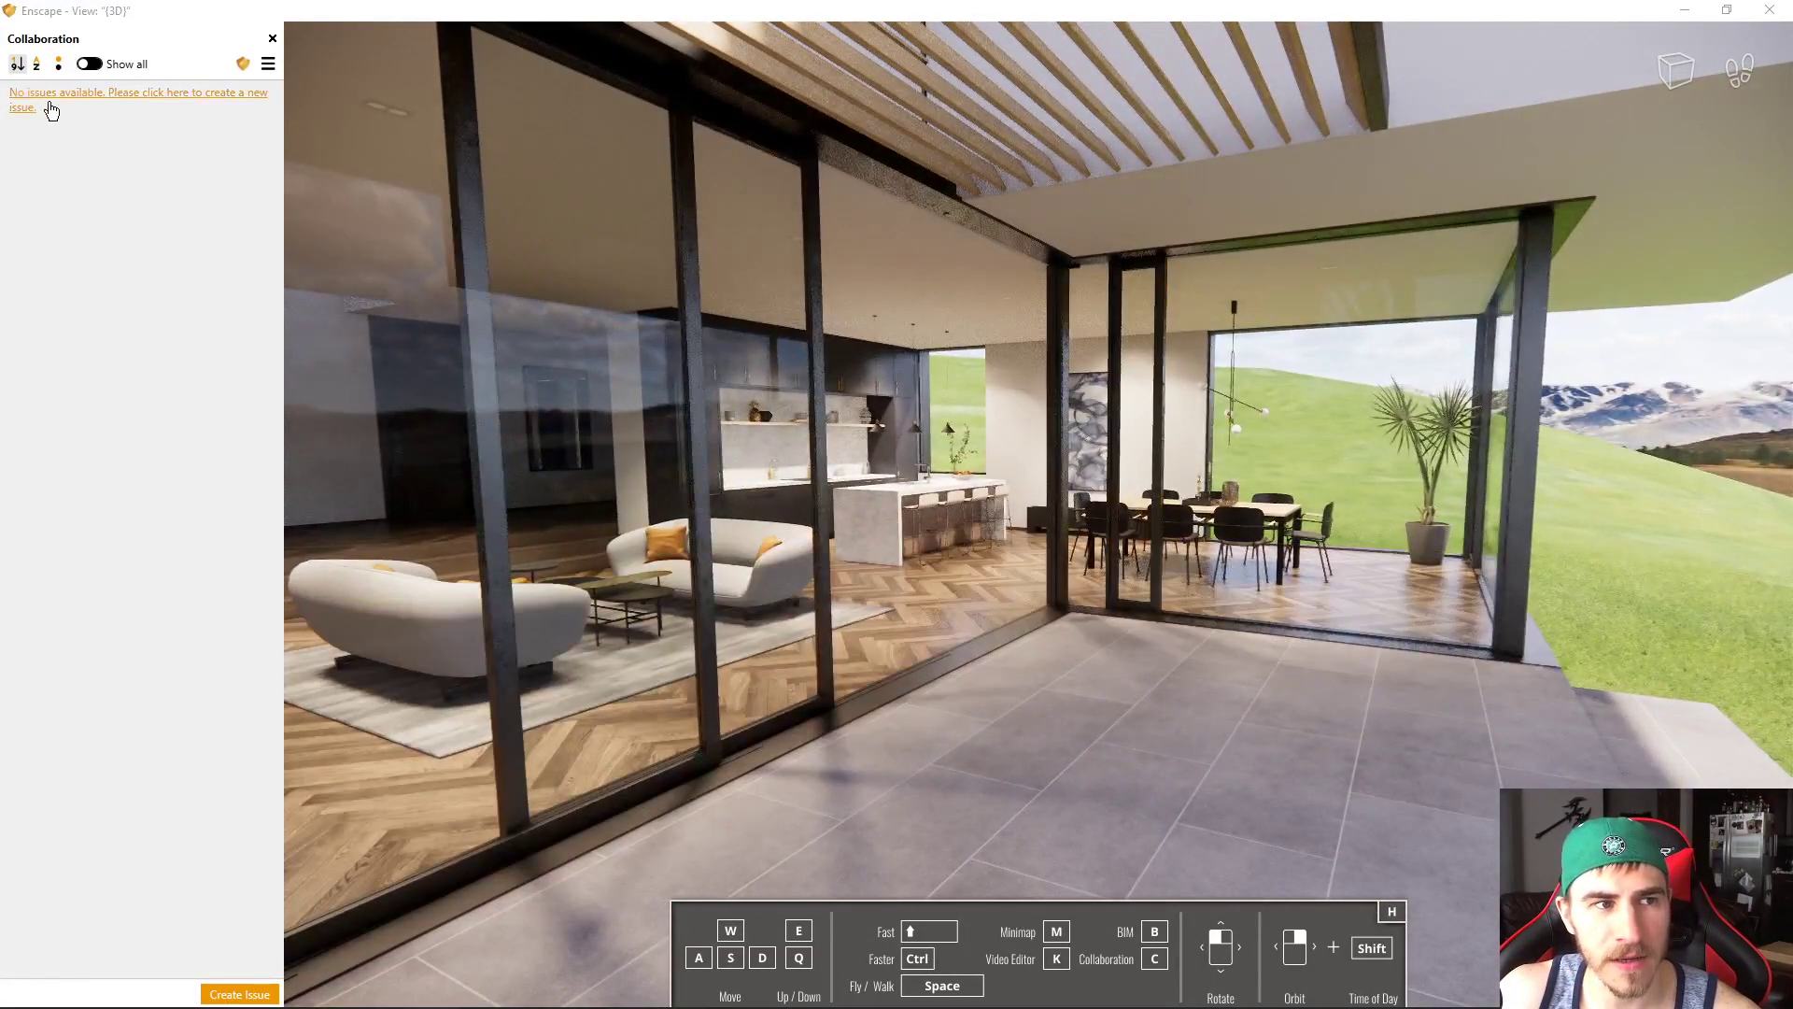
{"action": "left_click", "coordinate": [153, 101]}
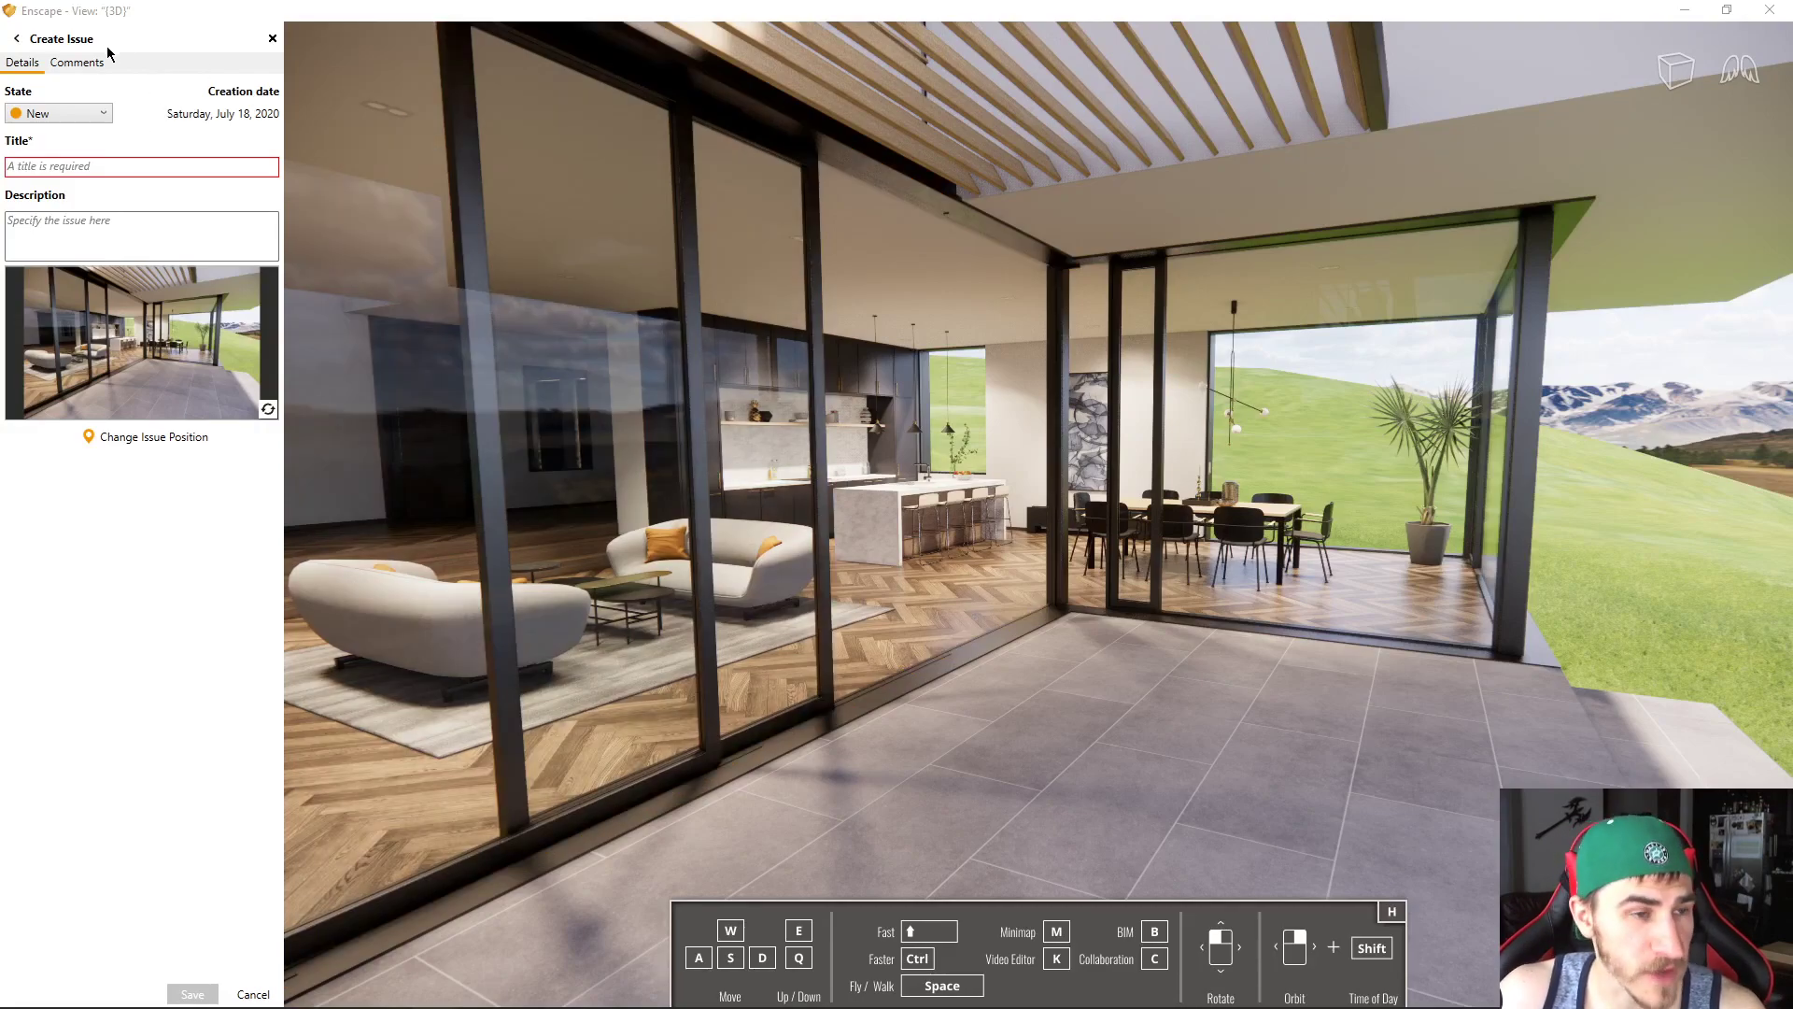
{"action": "left_click", "coordinate": [74, 115]}
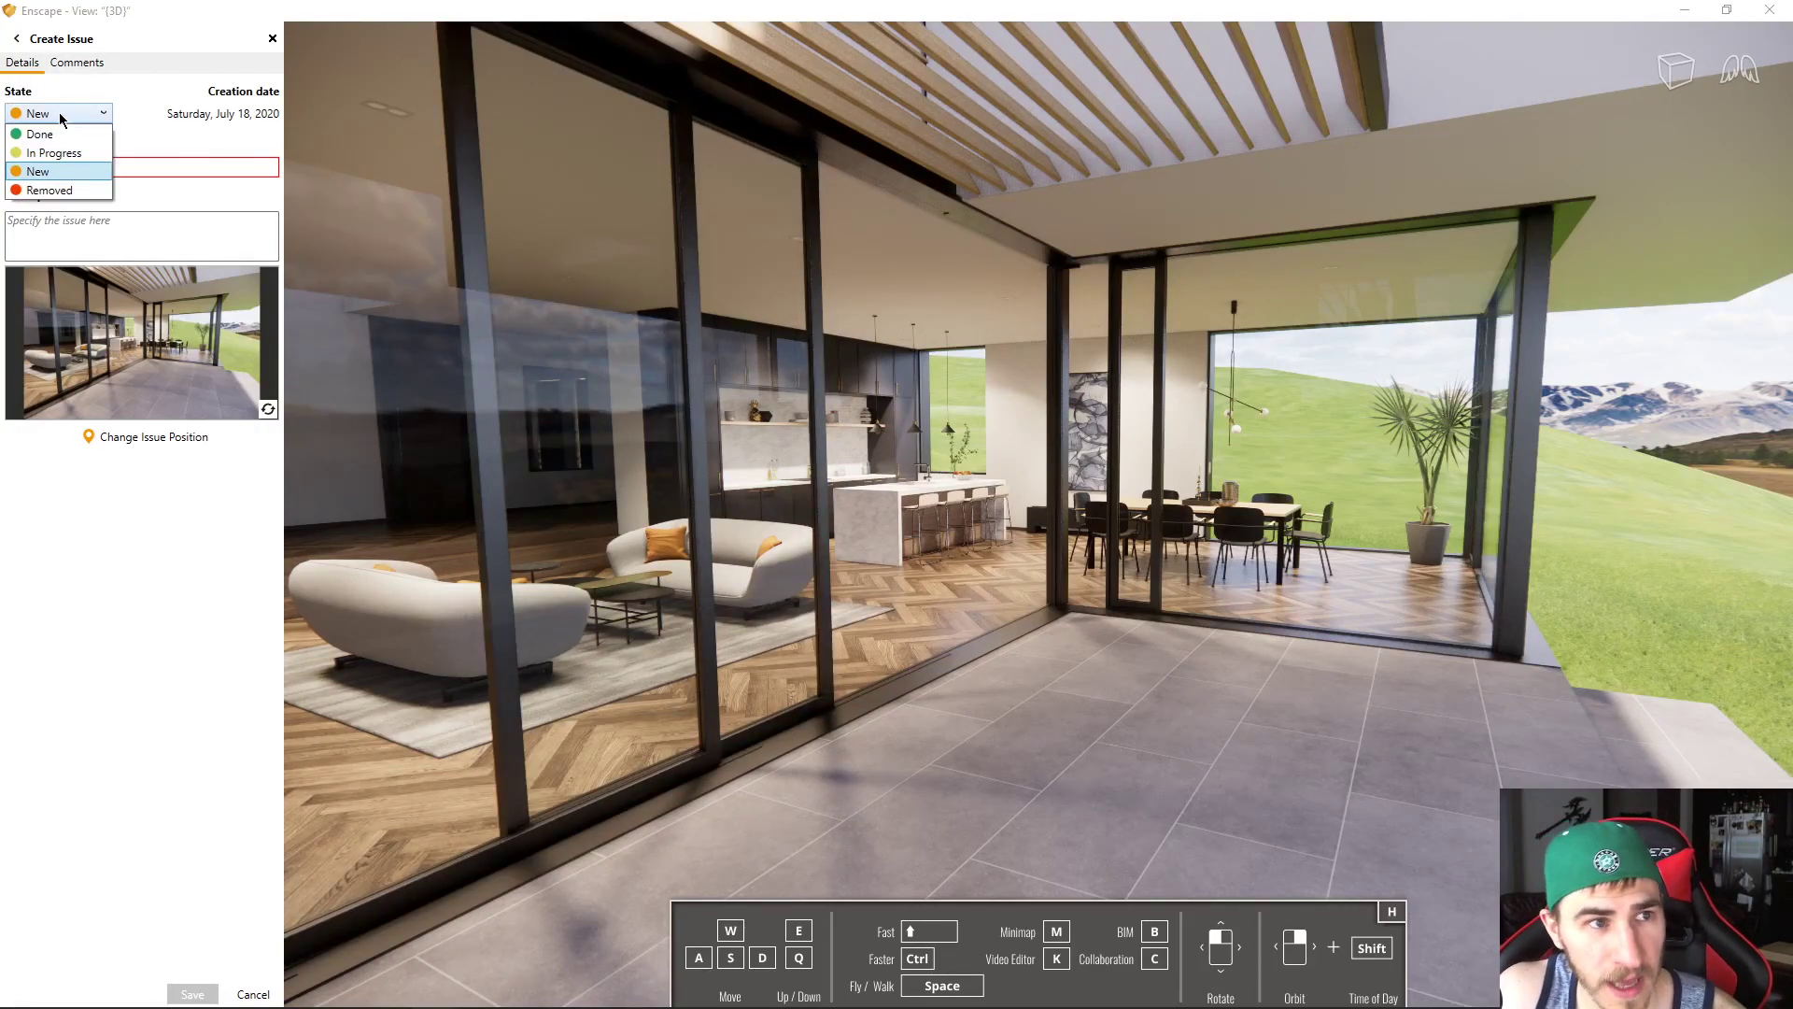
{"action": "left_click", "coordinate": [65, 170]}
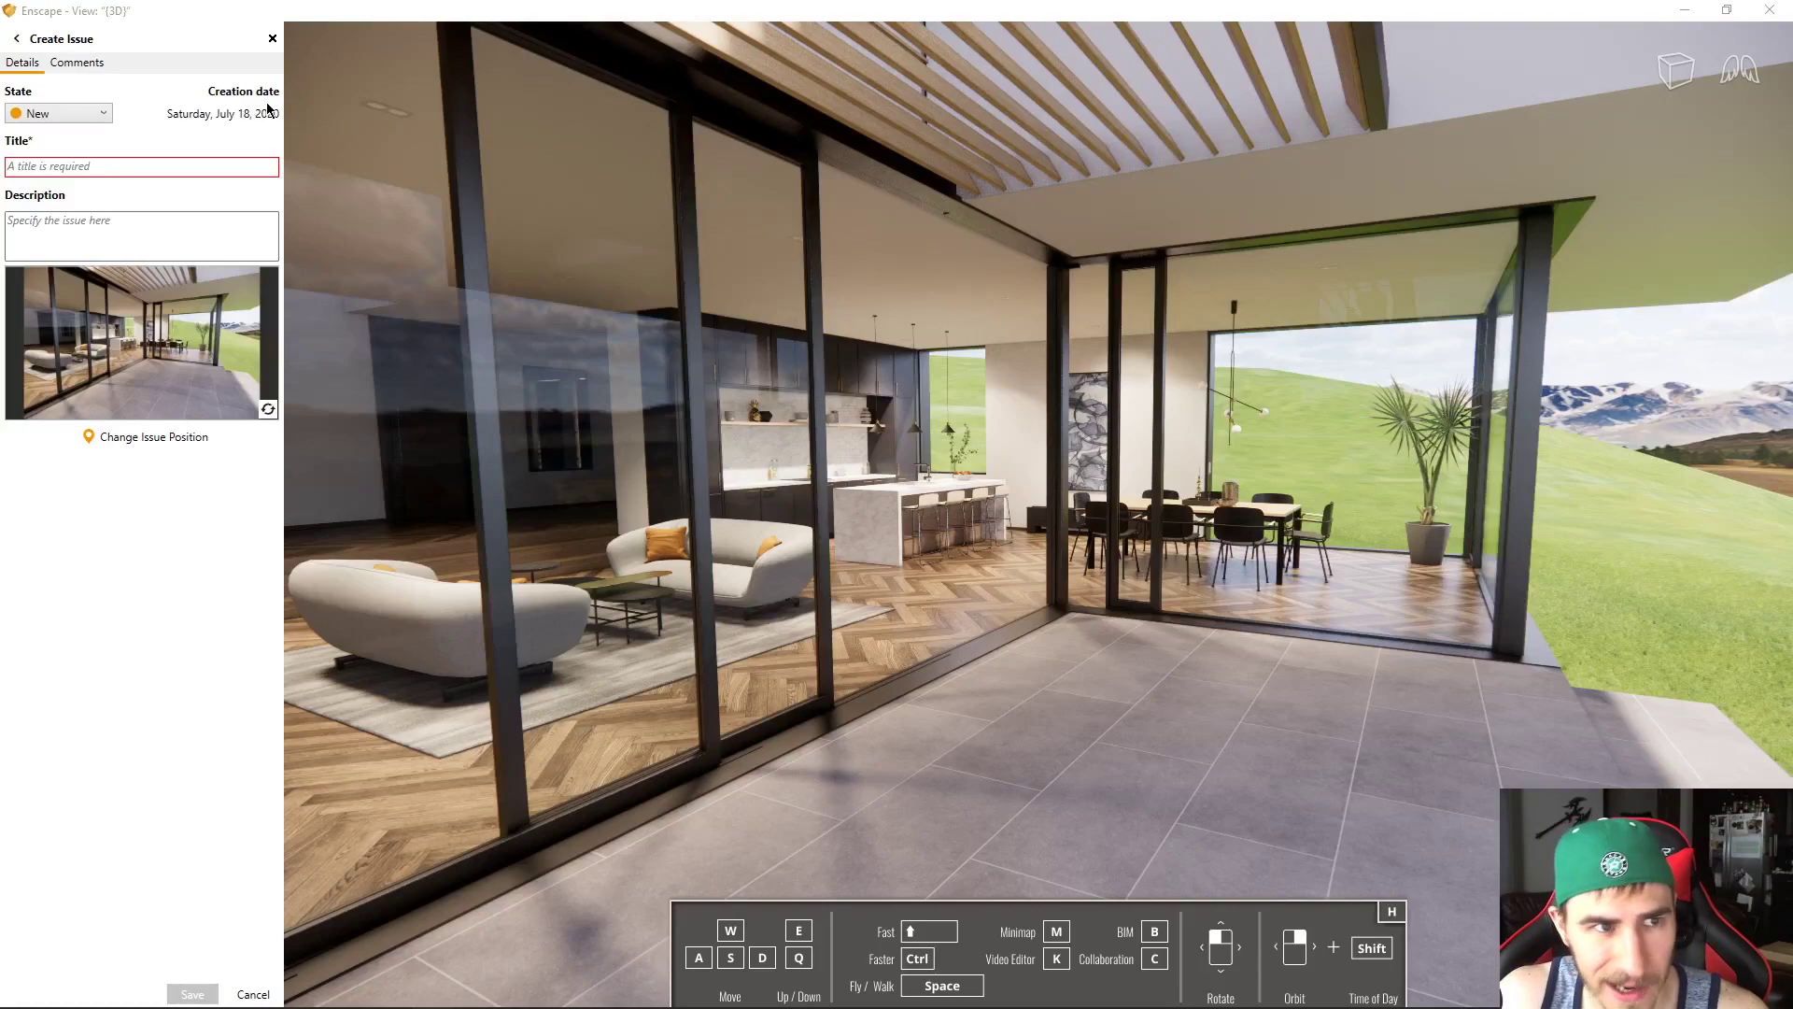
Title the issue "Concrete Floor" and describe it as "Change concrete floor type"
{"action": "left_click", "coordinate": [72, 164]}
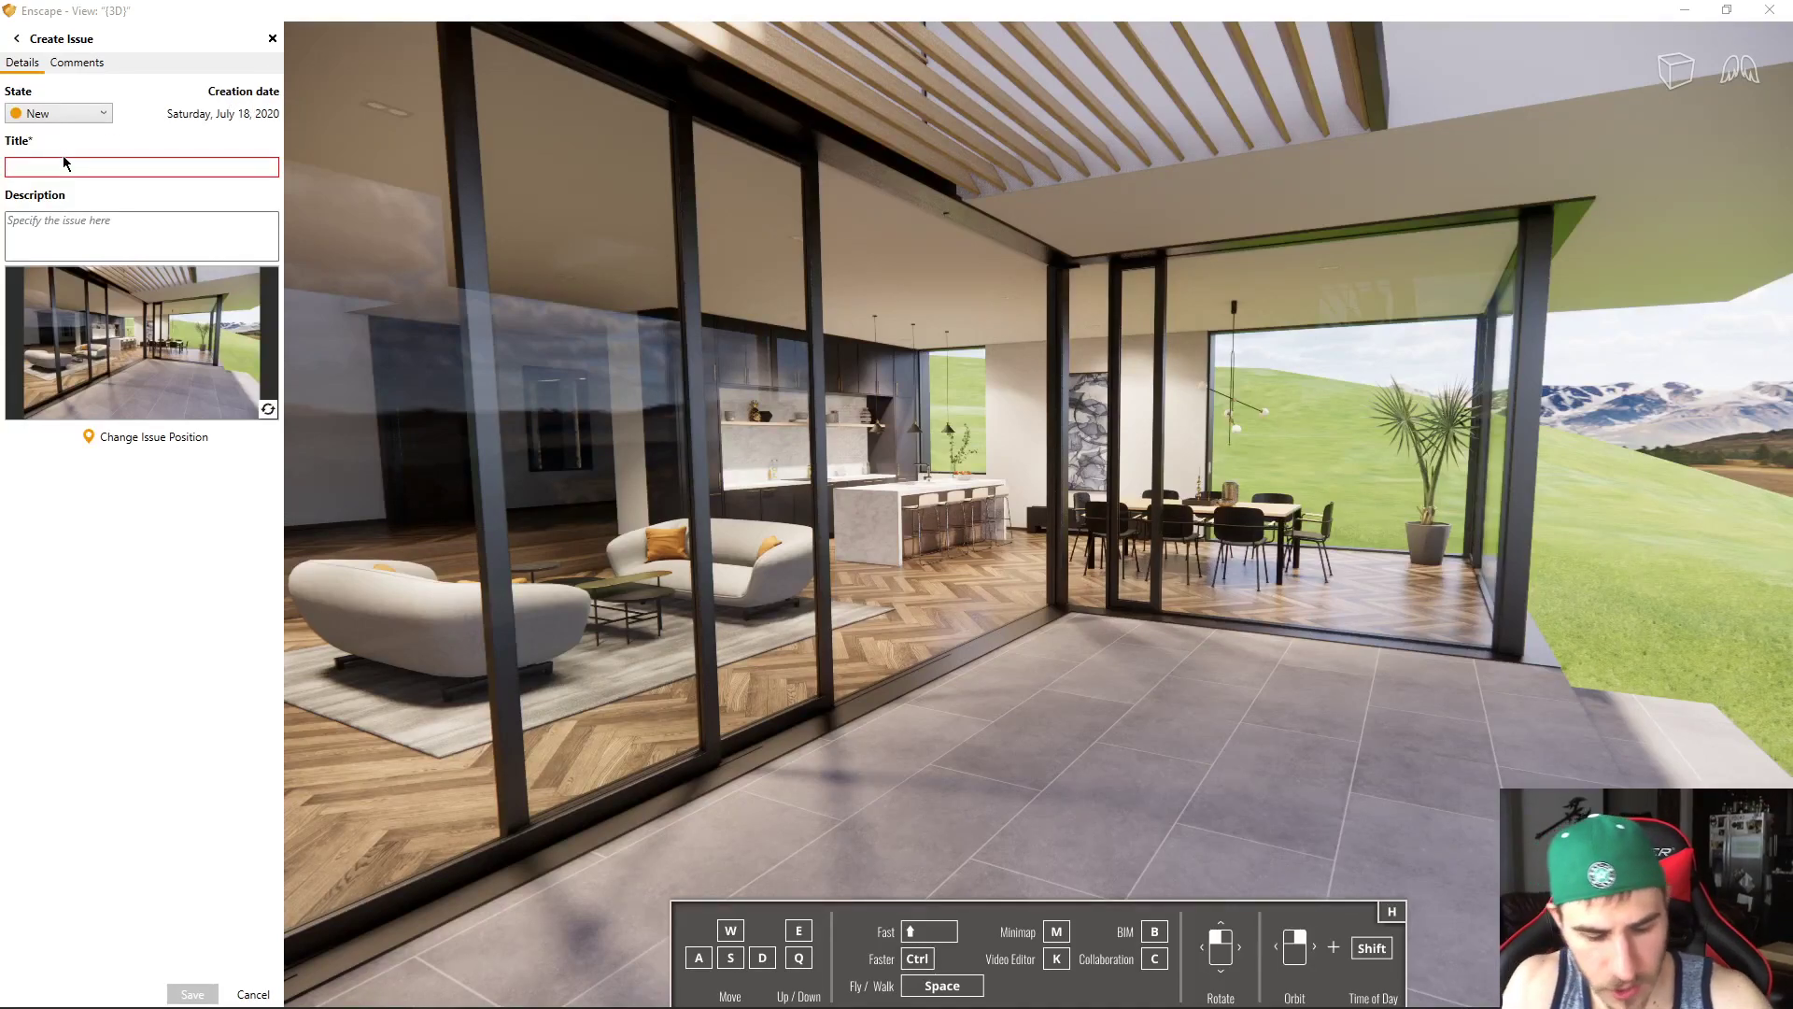
{"action": "type", "text": "Concrete Floor"}
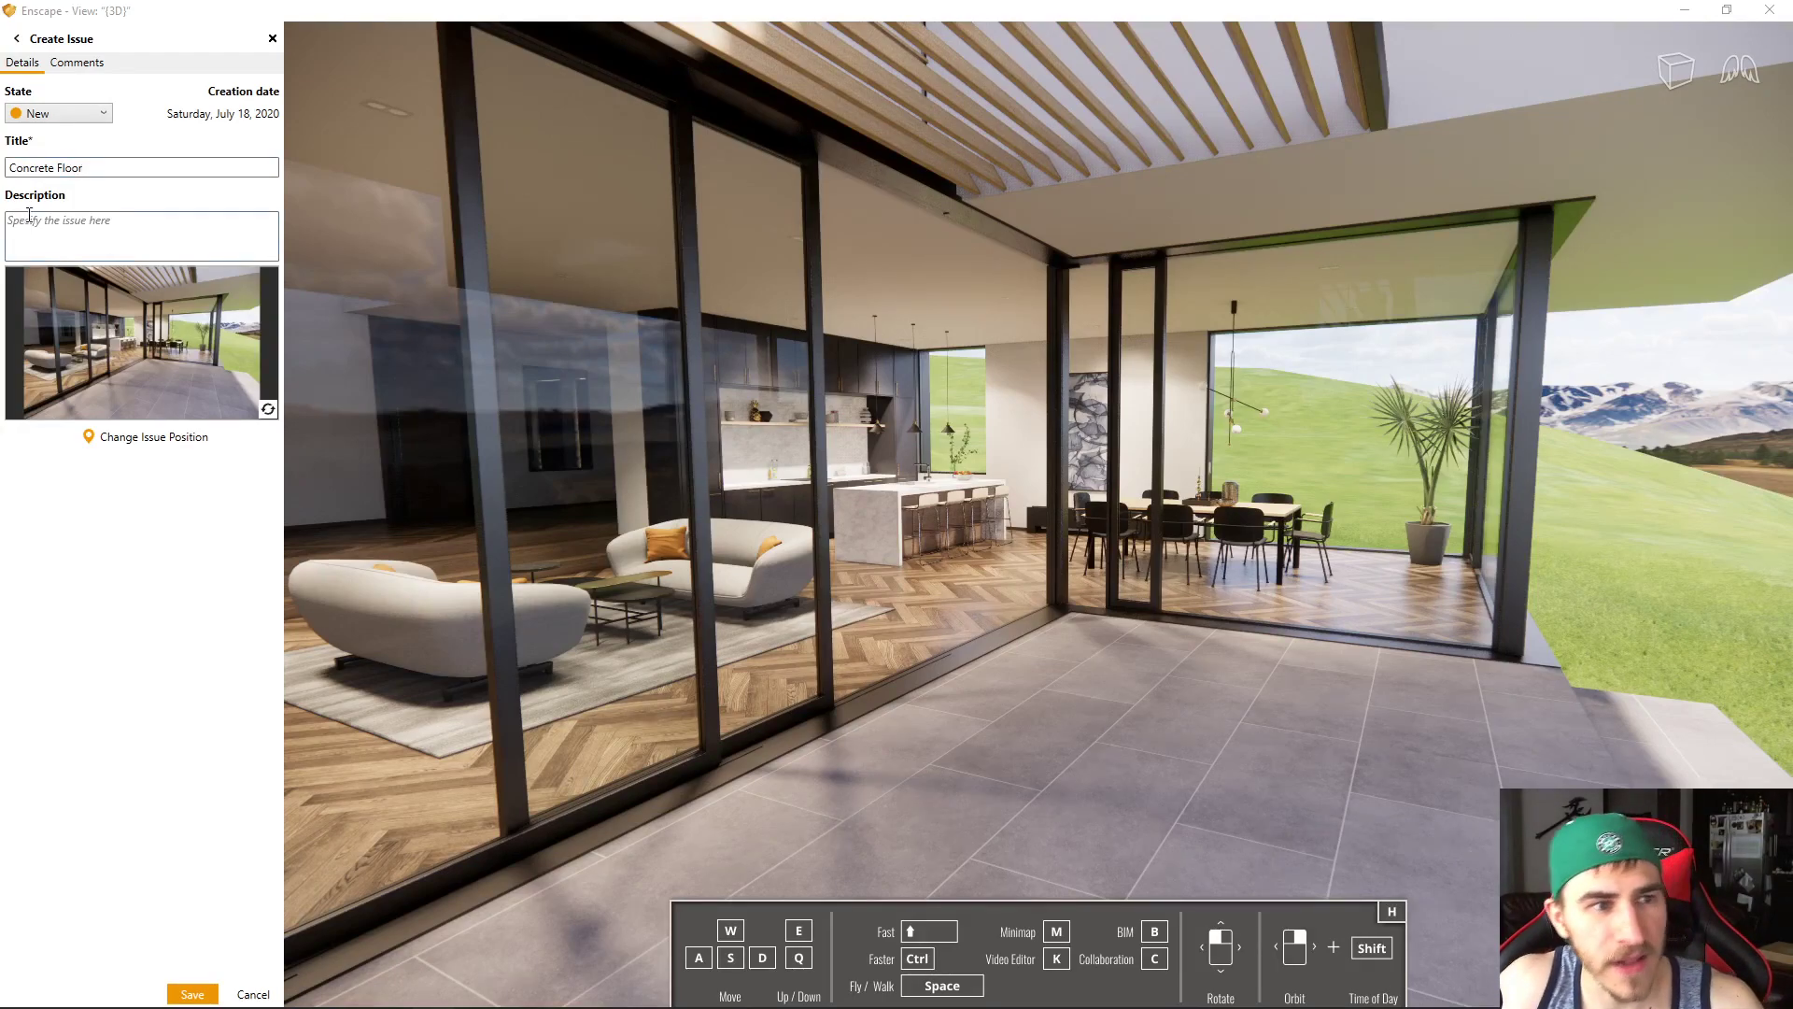
{"action": "left_click", "coordinate": [55, 221]}
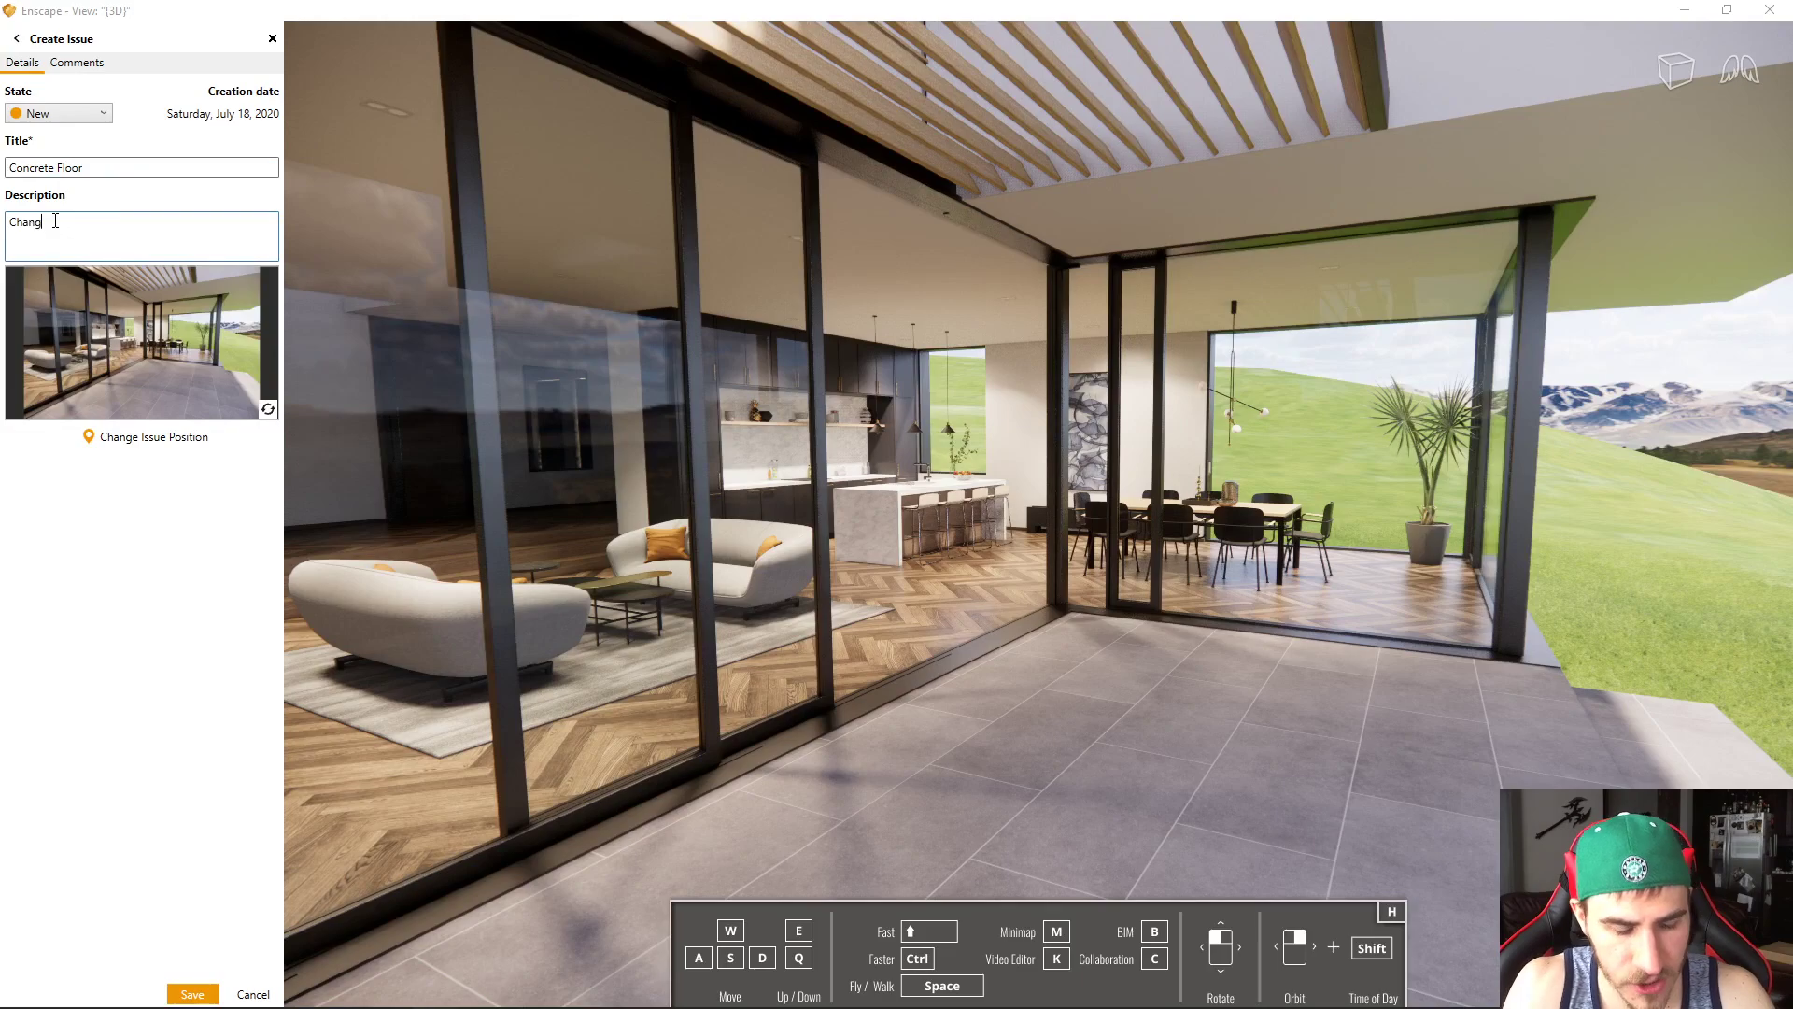
{"action": "type", "text": "Change concrete floor type"}
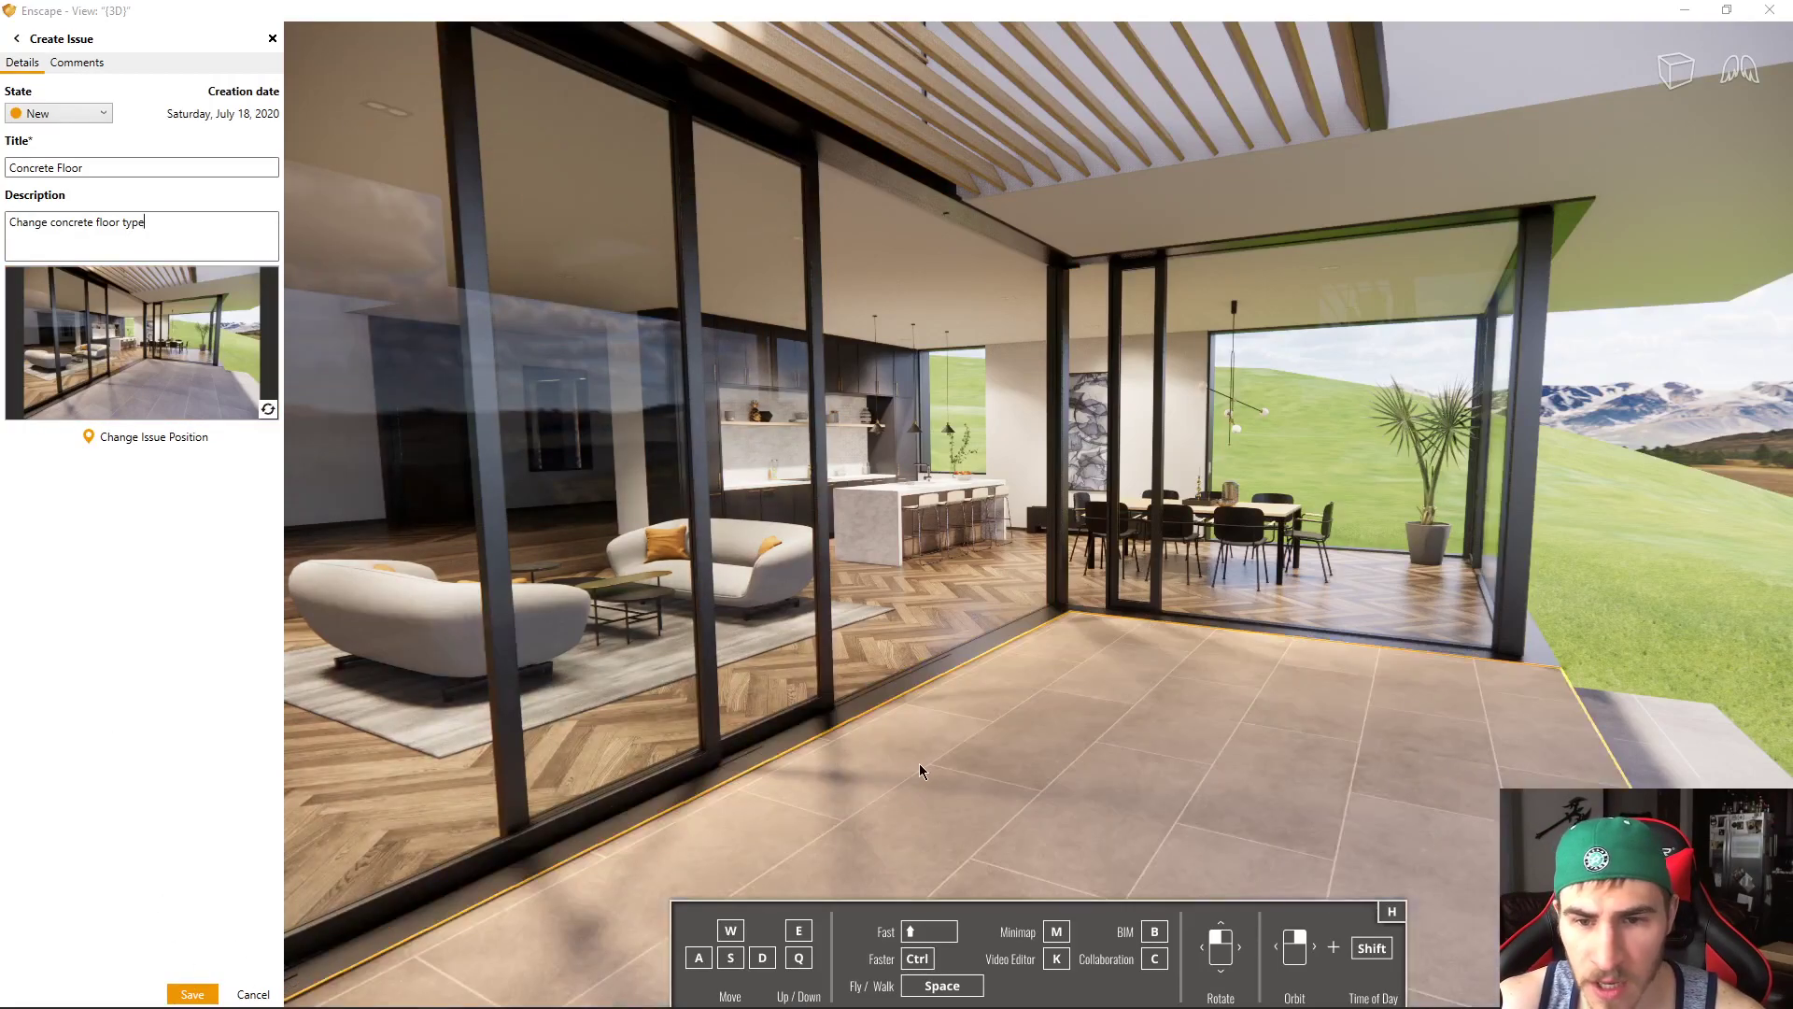
Update the issue's image with a closer view of the terrace floor tiles by the glass corner
{"action": "left_click_drag", "start_coordinate": [921, 769], "coordinate": [1003, 816]}
{"action": "key", "text": "w"}
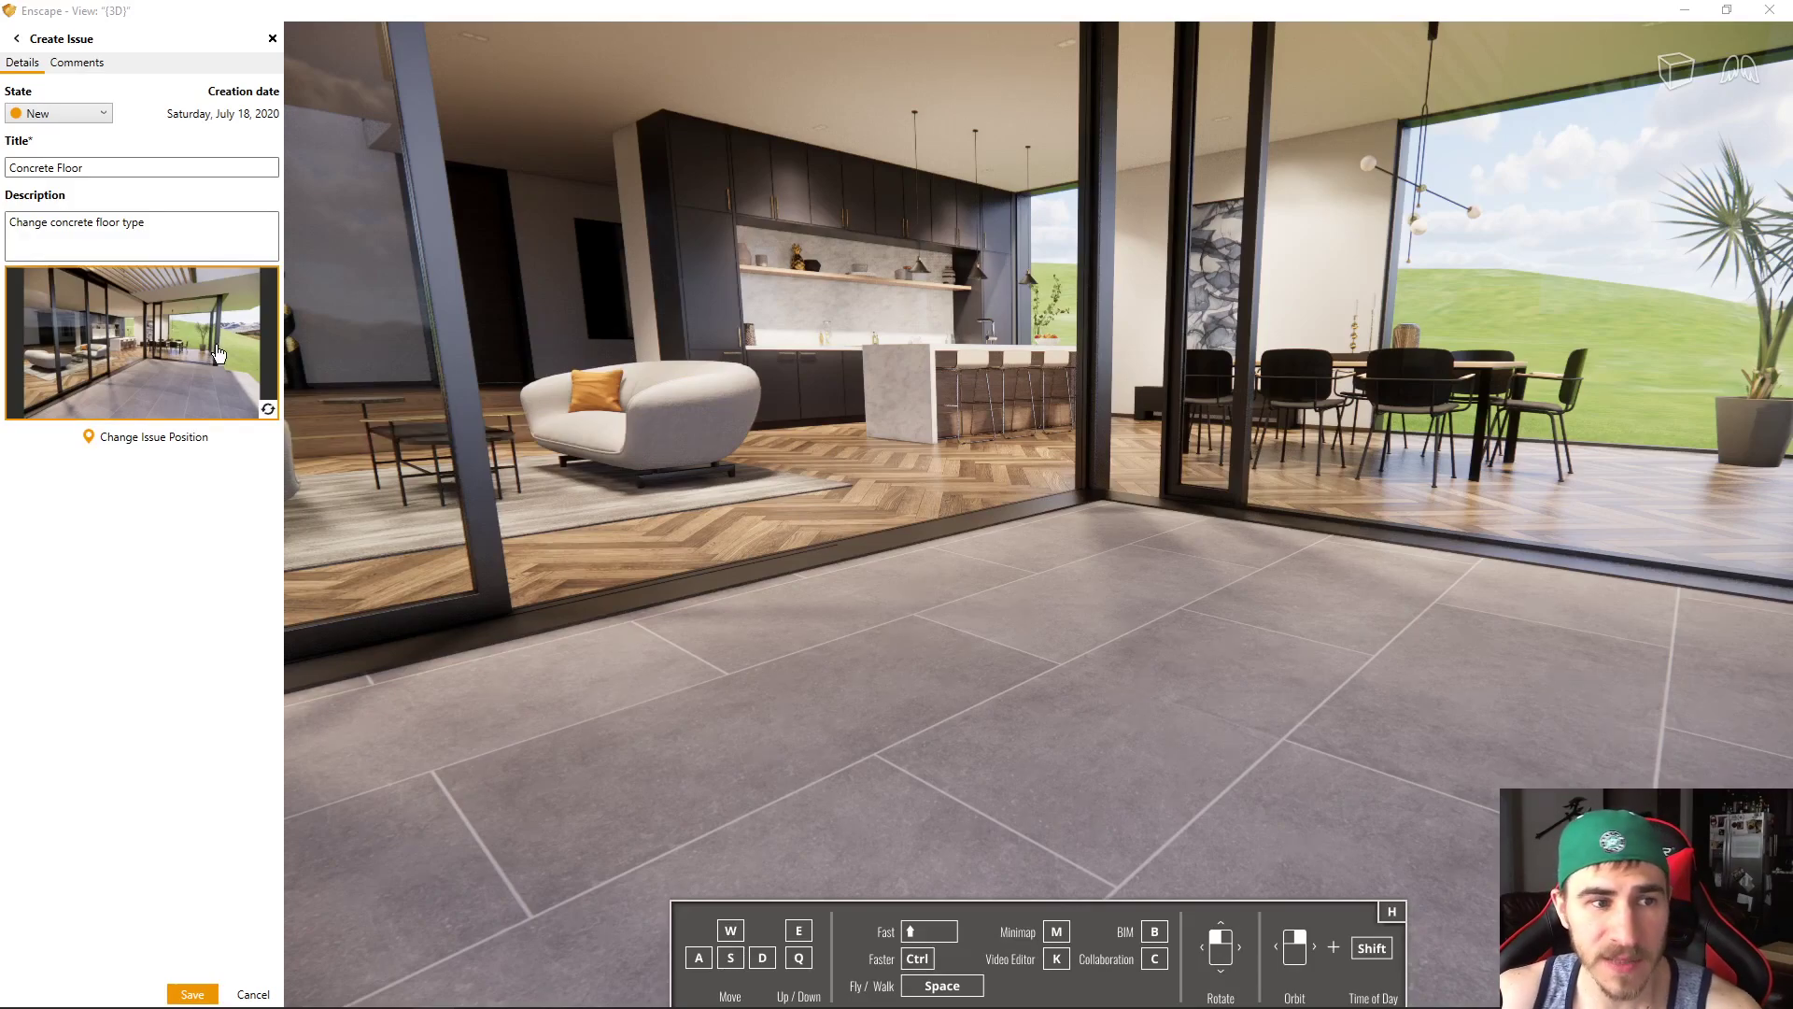
{"action": "left_click", "coordinate": [268, 410]}
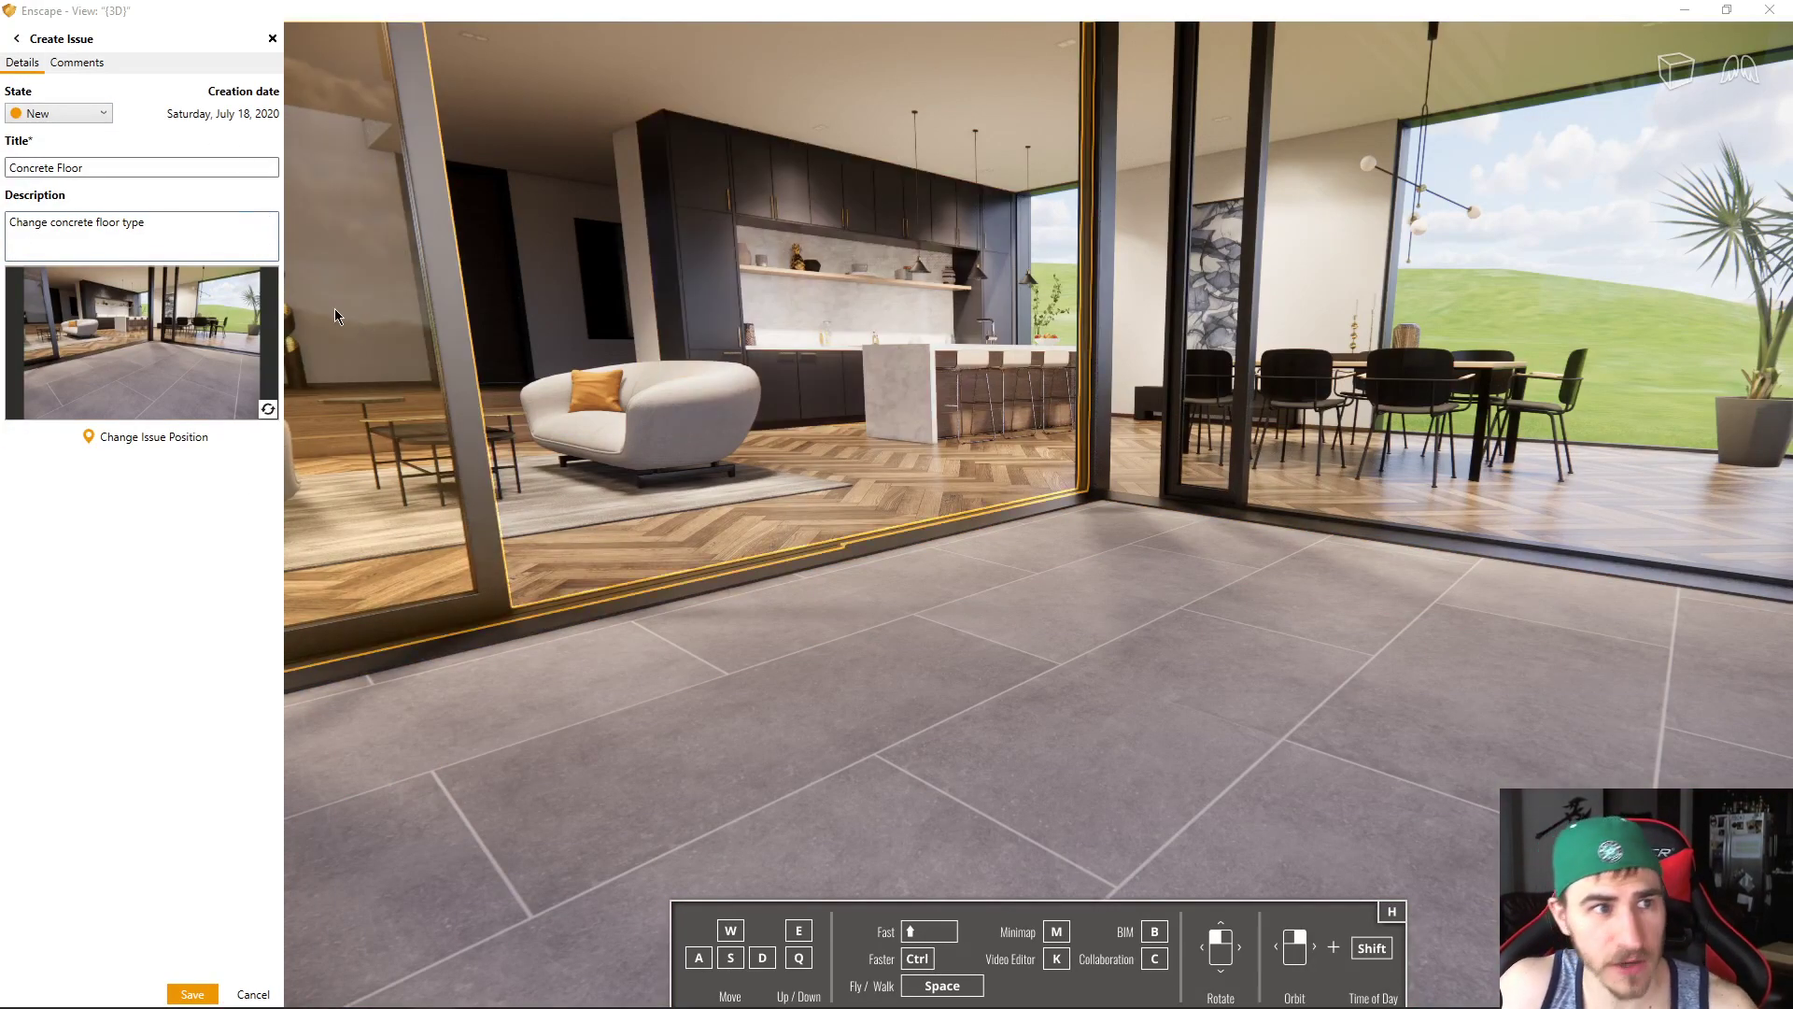
Check the issue's comment area without adding a comment, and save the Concrete Floor issue
{"action": "left_click", "coordinate": [67, 65]}
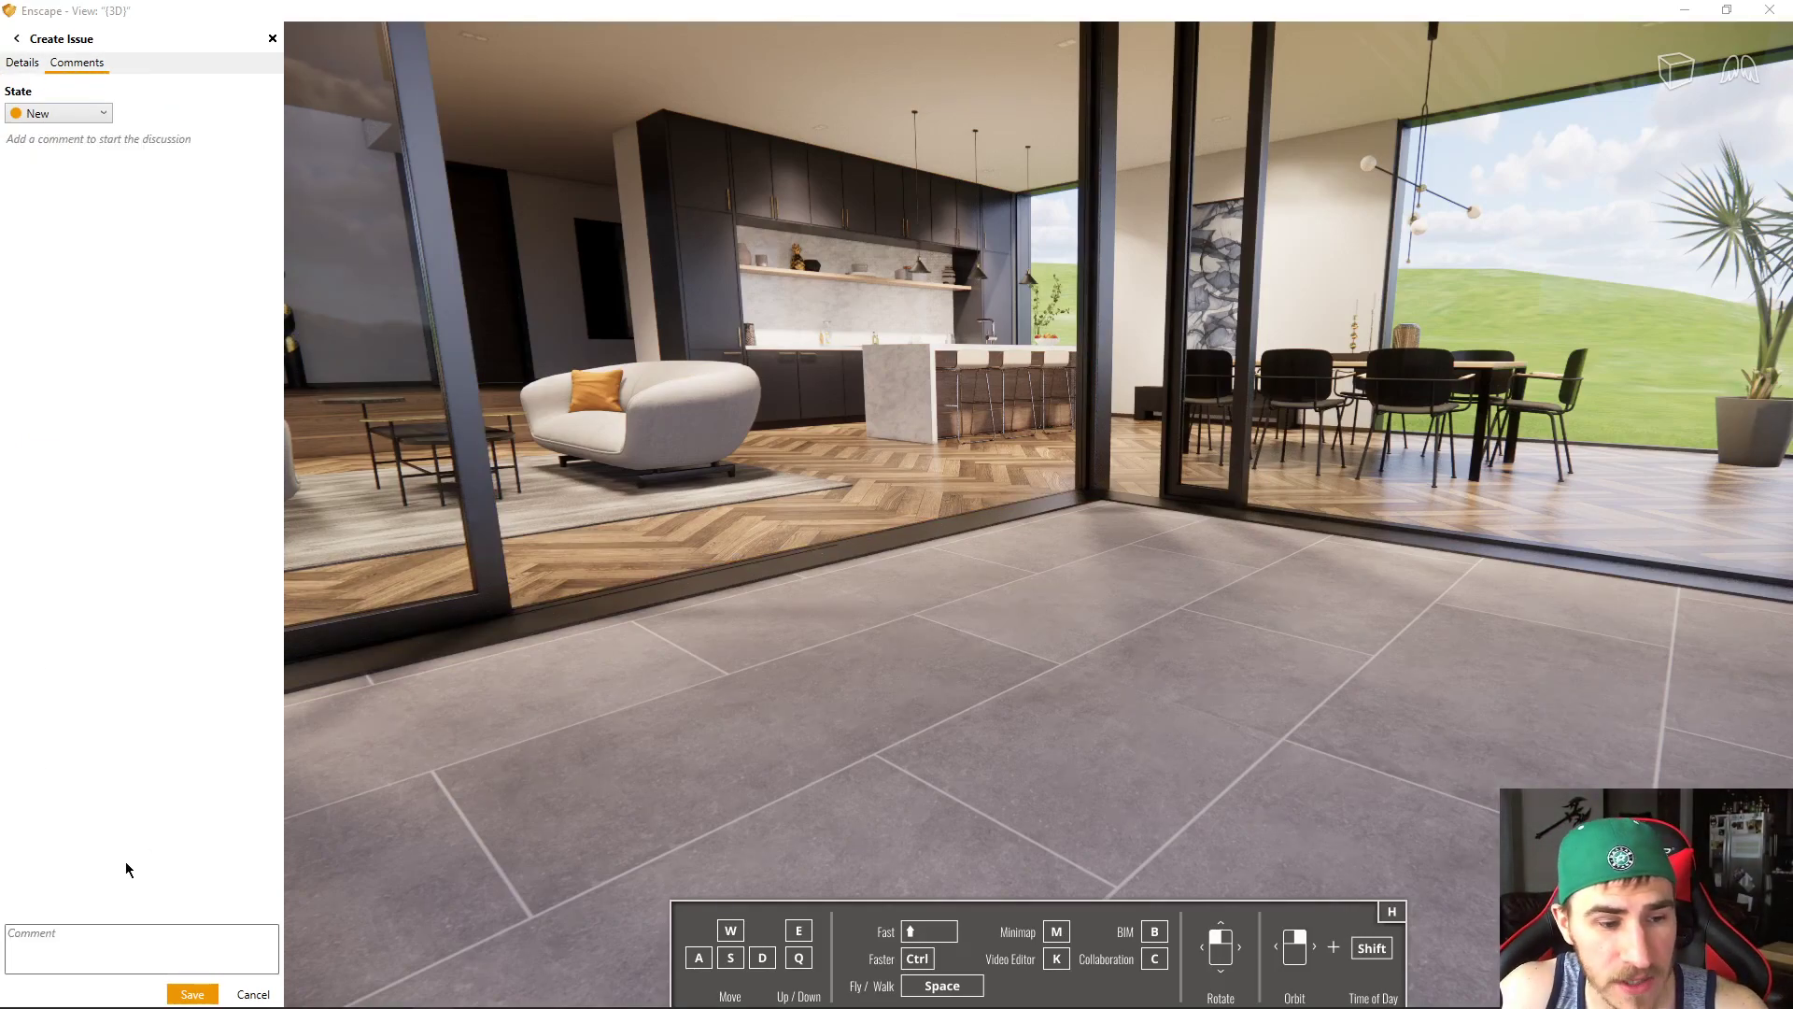
{"action": "left_click", "coordinate": [116, 947]}
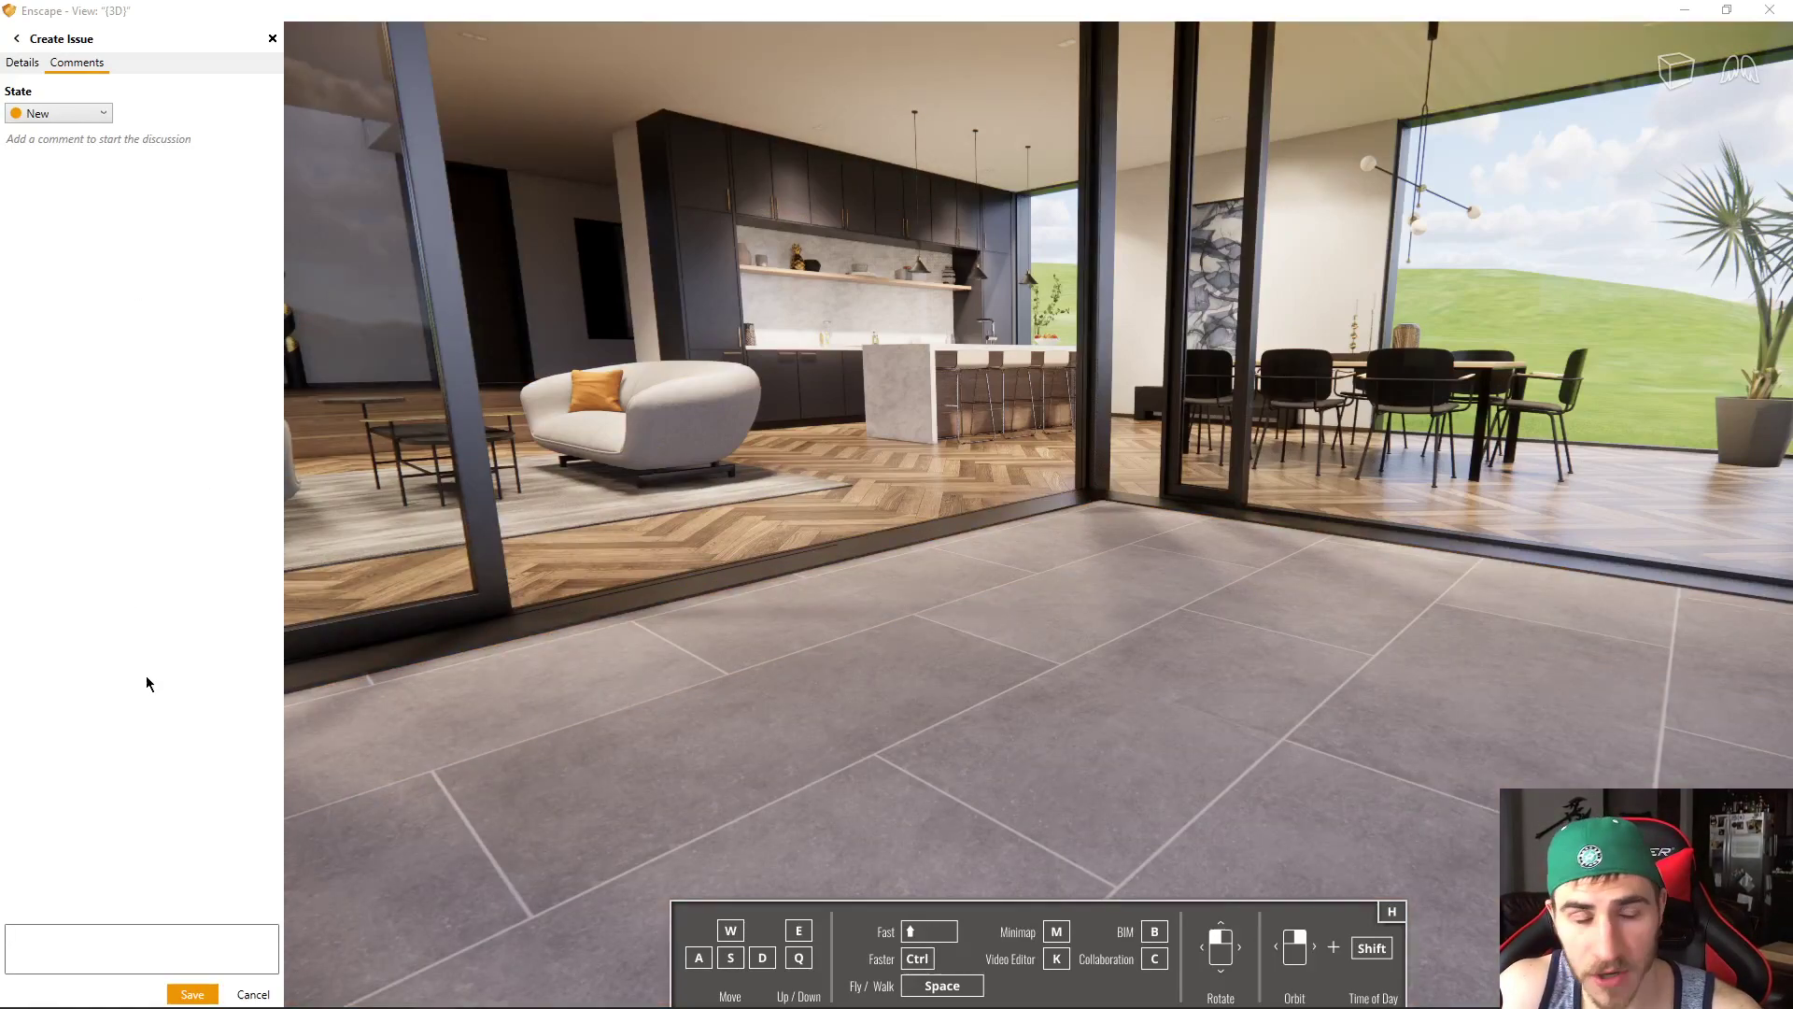
{"action": "left_click", "coordinate": [23, 62]}
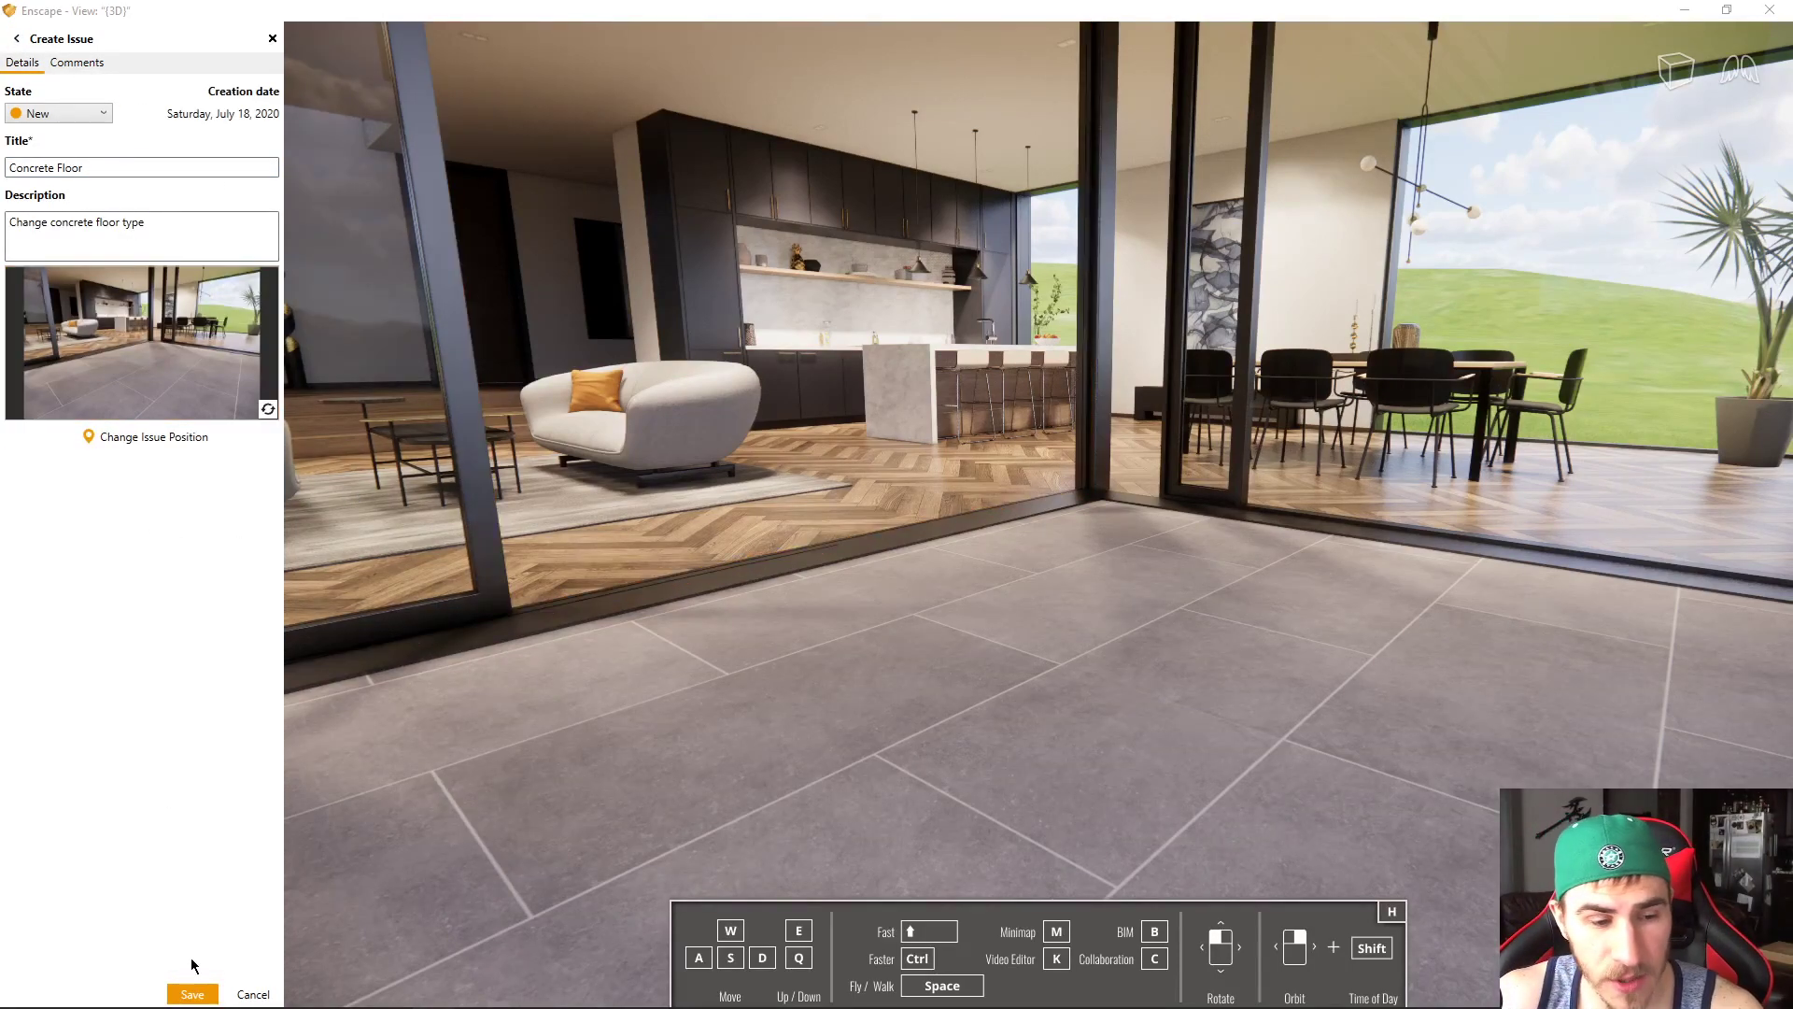
{"action": "left_click", "coordinate": [198, 993]}
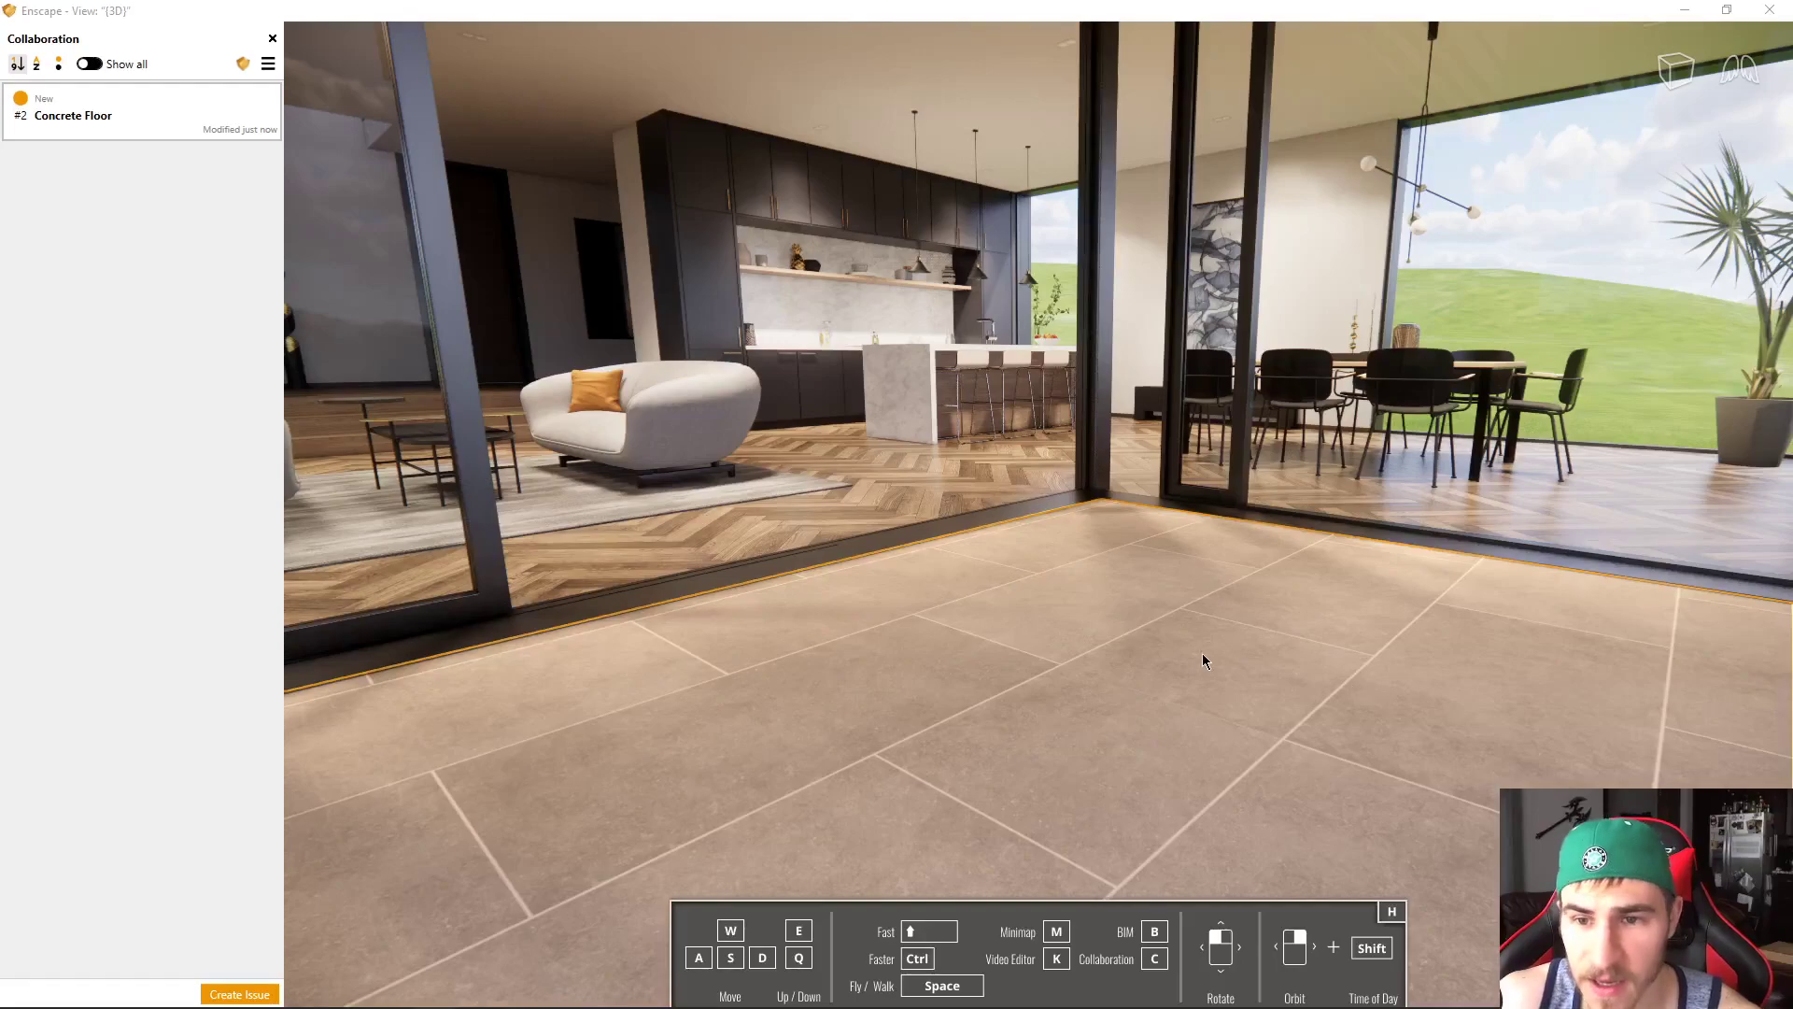
Examine the Concrete Floor issue's marker from several viewpoints outside the house
{"action": "right_click_drag", "start_coordinate": [1204, 660], "coordinate": [1180, 654]}
{"action": "left_click_drag", "start_coordinate": [1180, 653], "coordinate": [1195, 607]}
{"action": "key", "text": "s"}
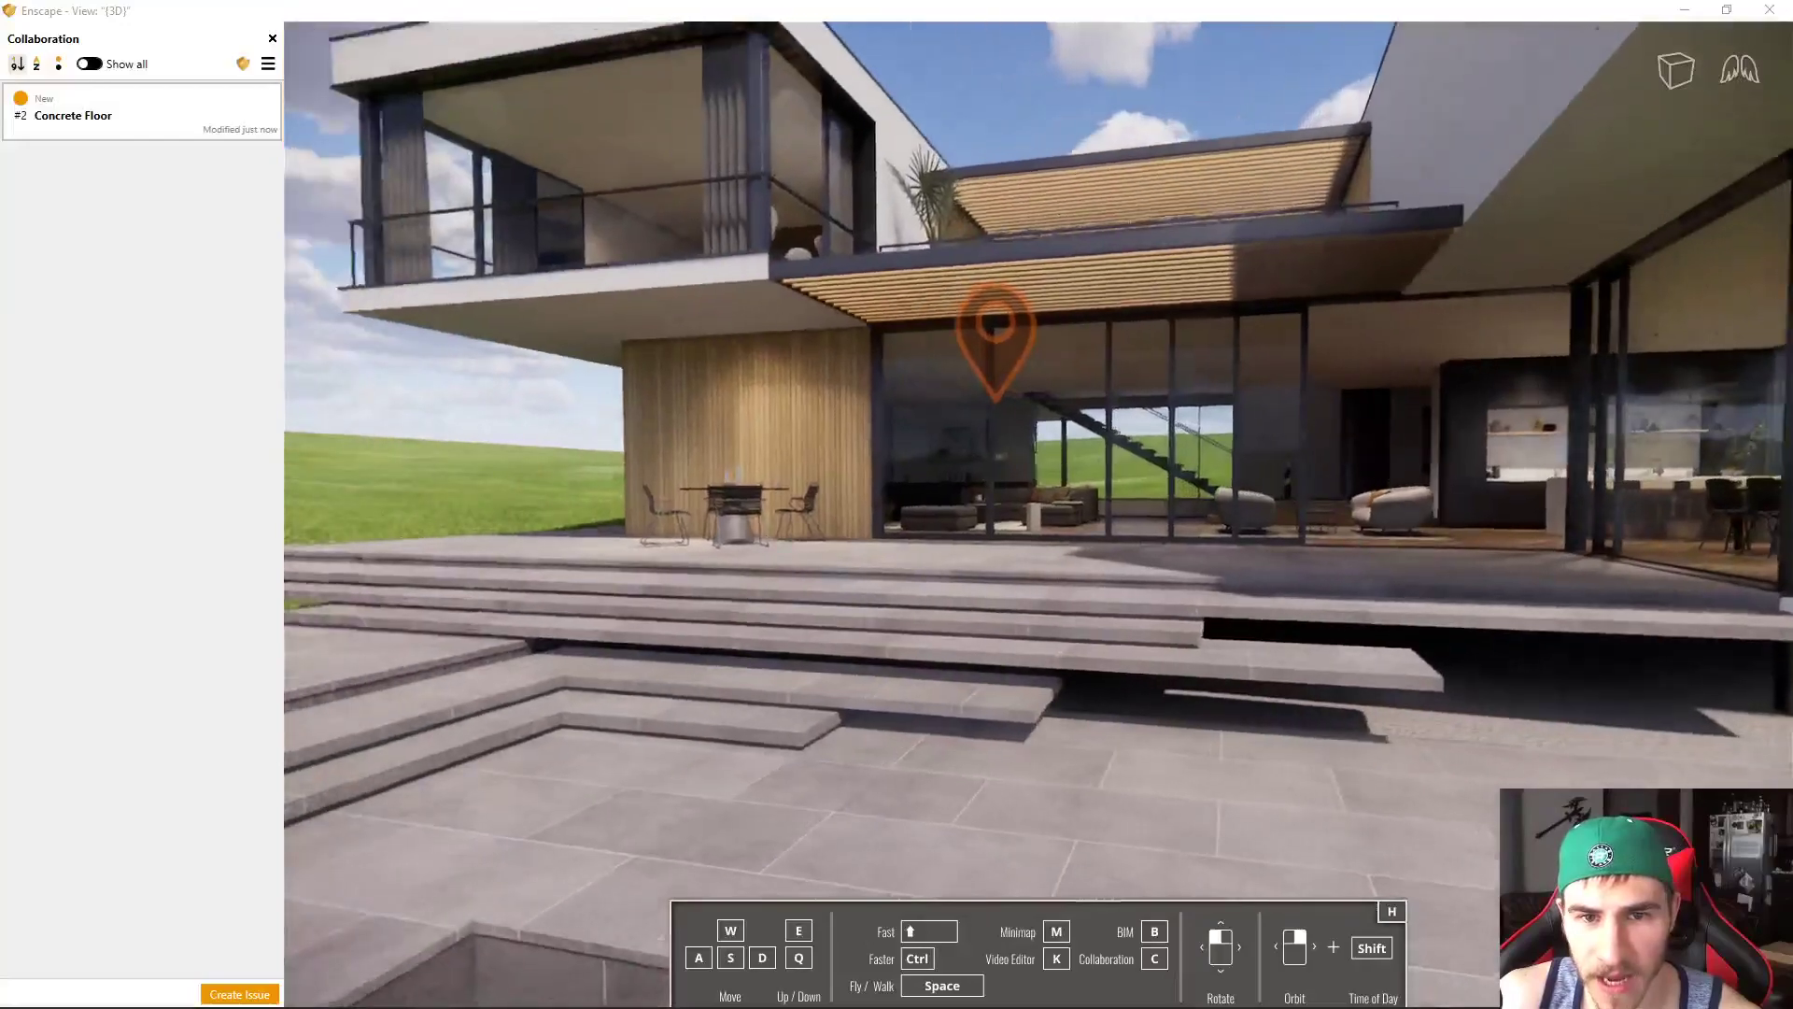
{"action": "key", "text": "w"}
{"action": "key", "text": "w"}
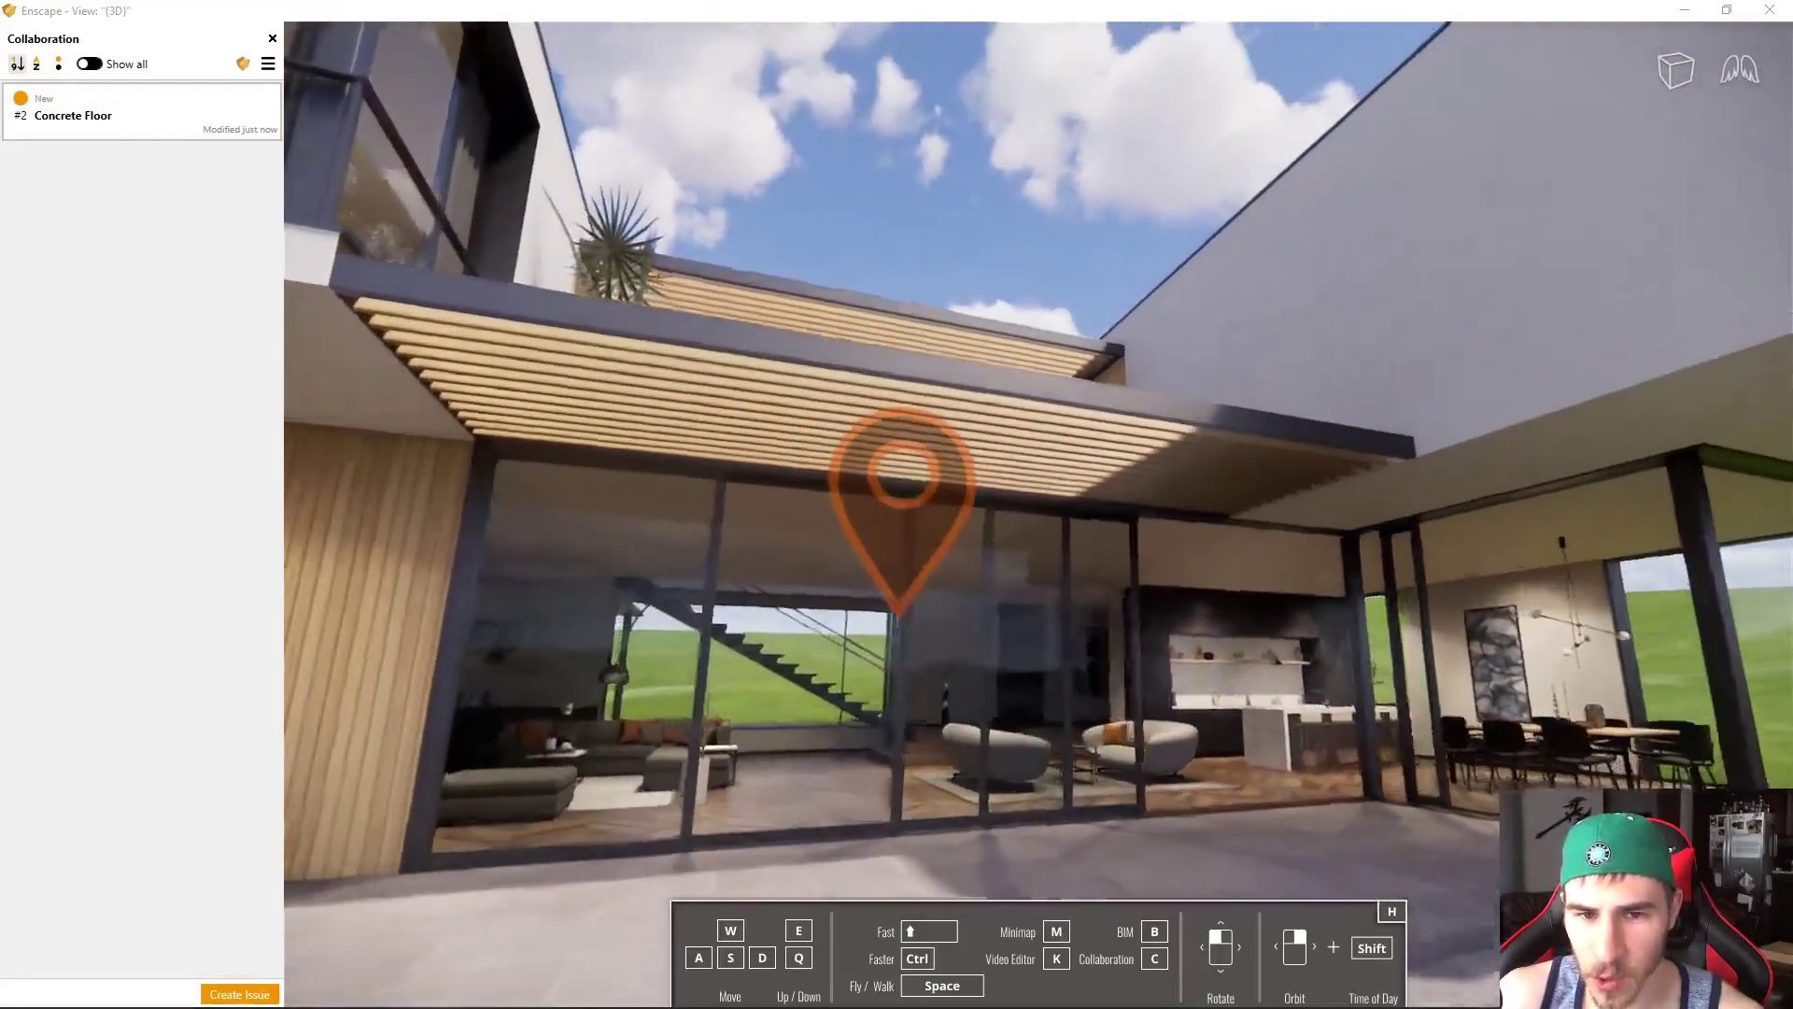
{"action": "key", "text": "s"}
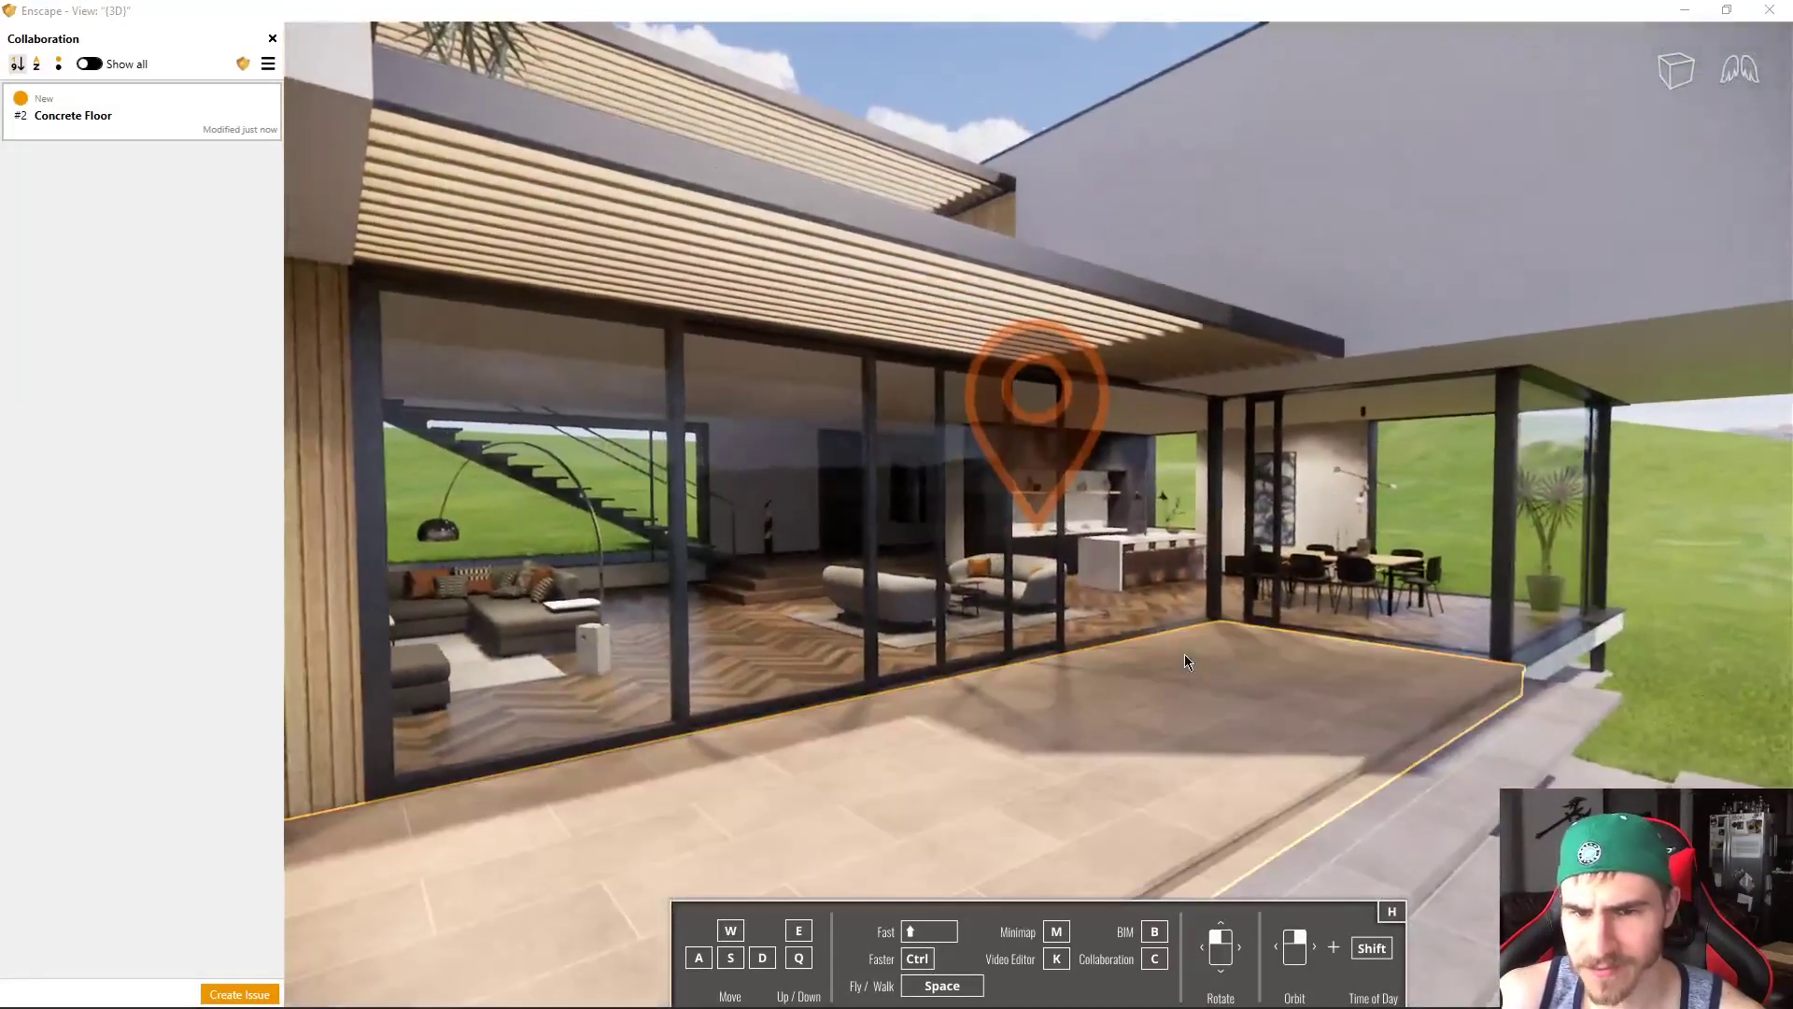
{"action": "mouse_move", "coordinate": [1032, 444]}
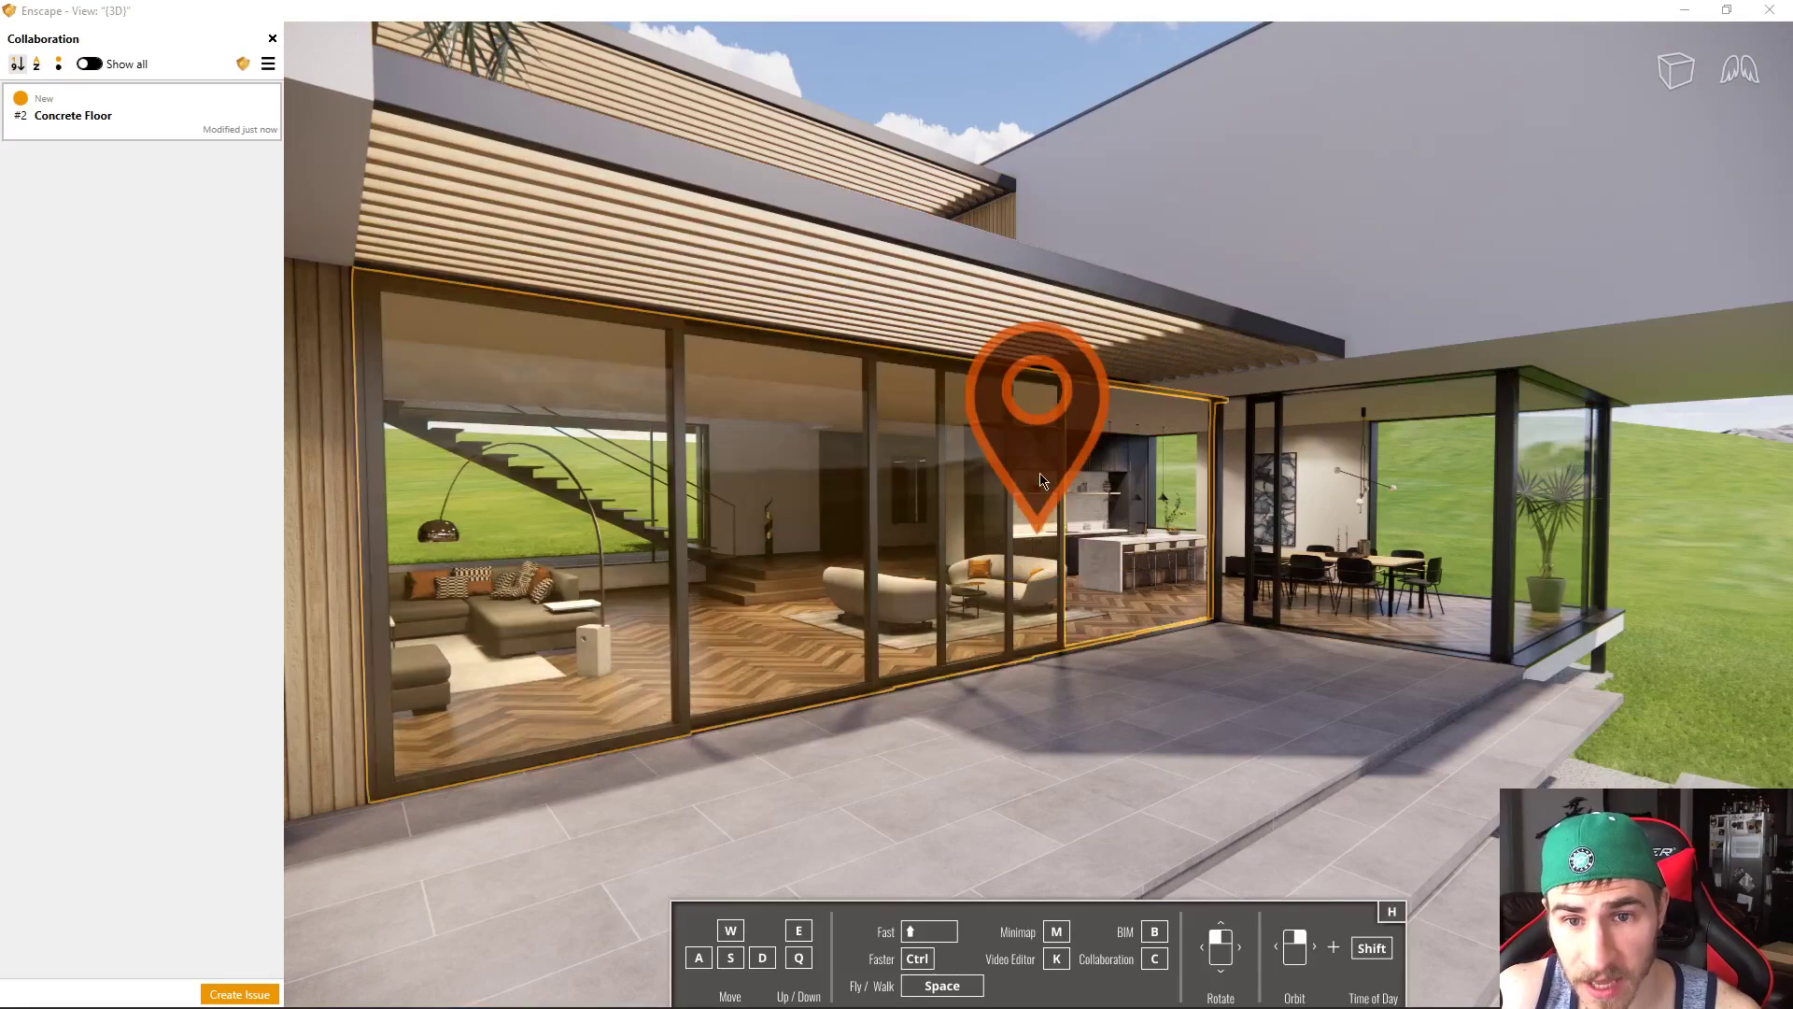
{"action": "mouse_move", "coordinate": [1044, 480]}
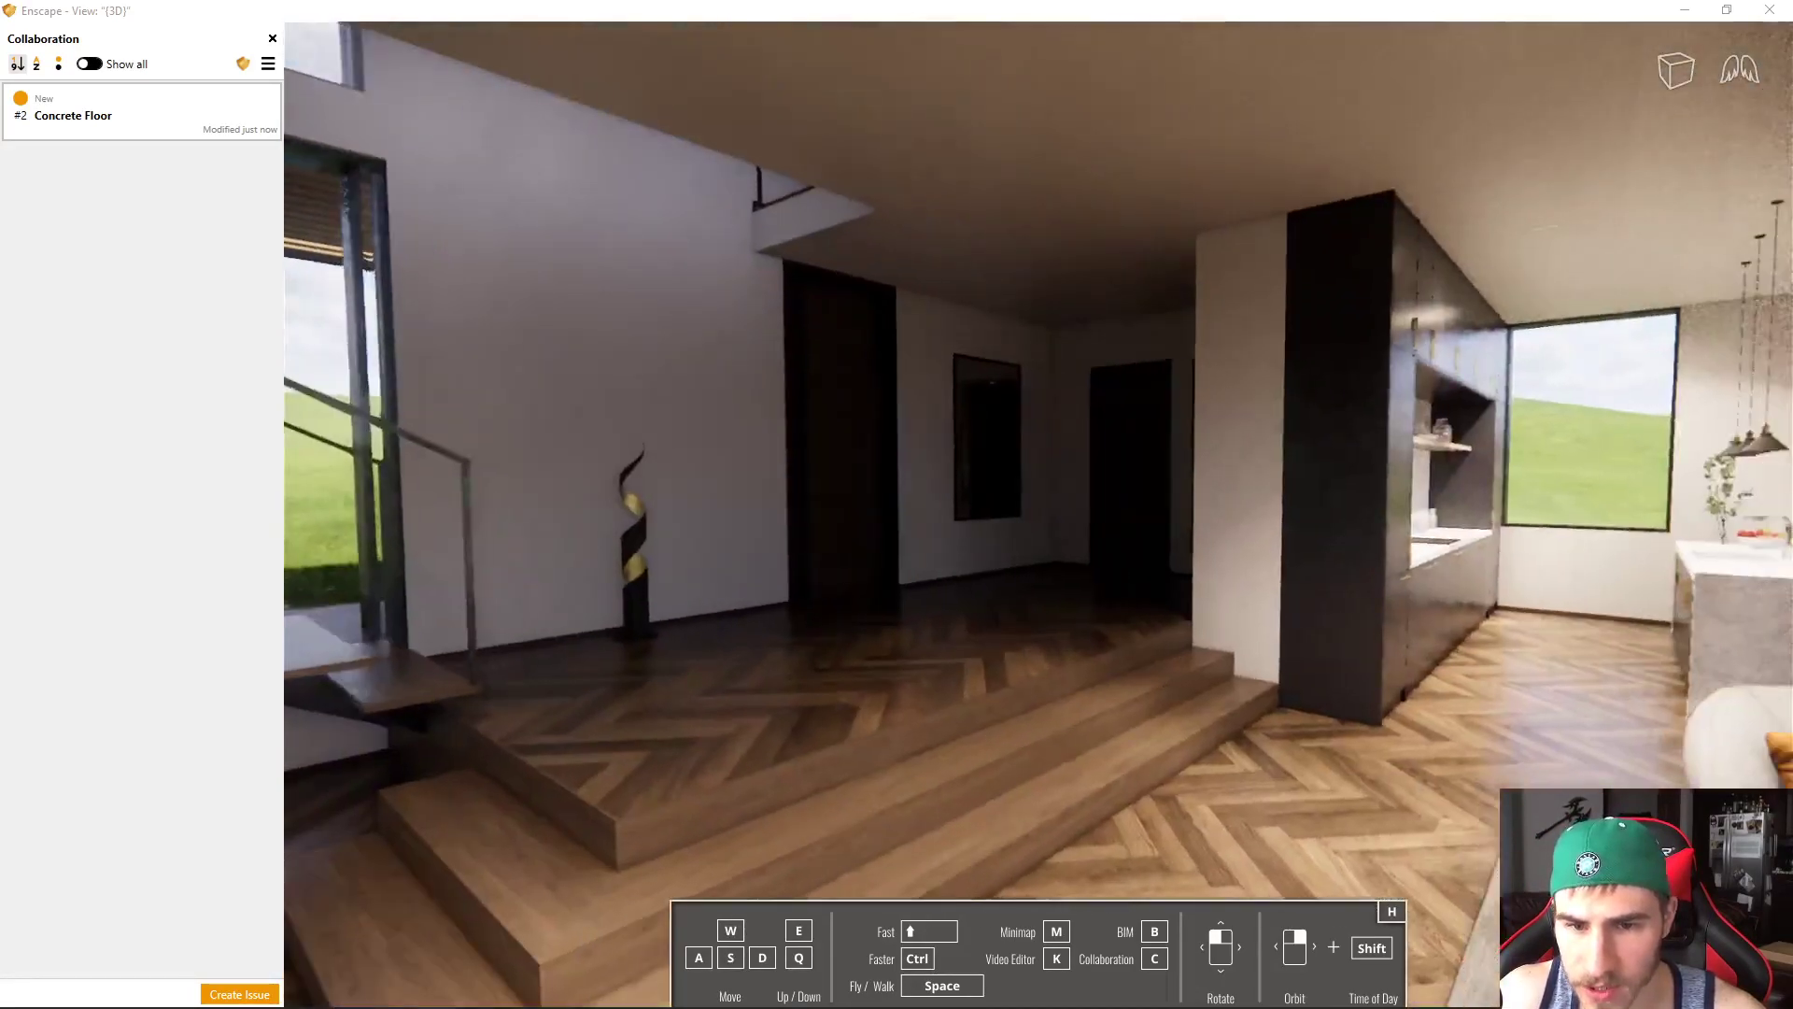
Start a new issue from an interior view of the living room that shows the rug between the sofas
{"action": "key", "text": "w"}
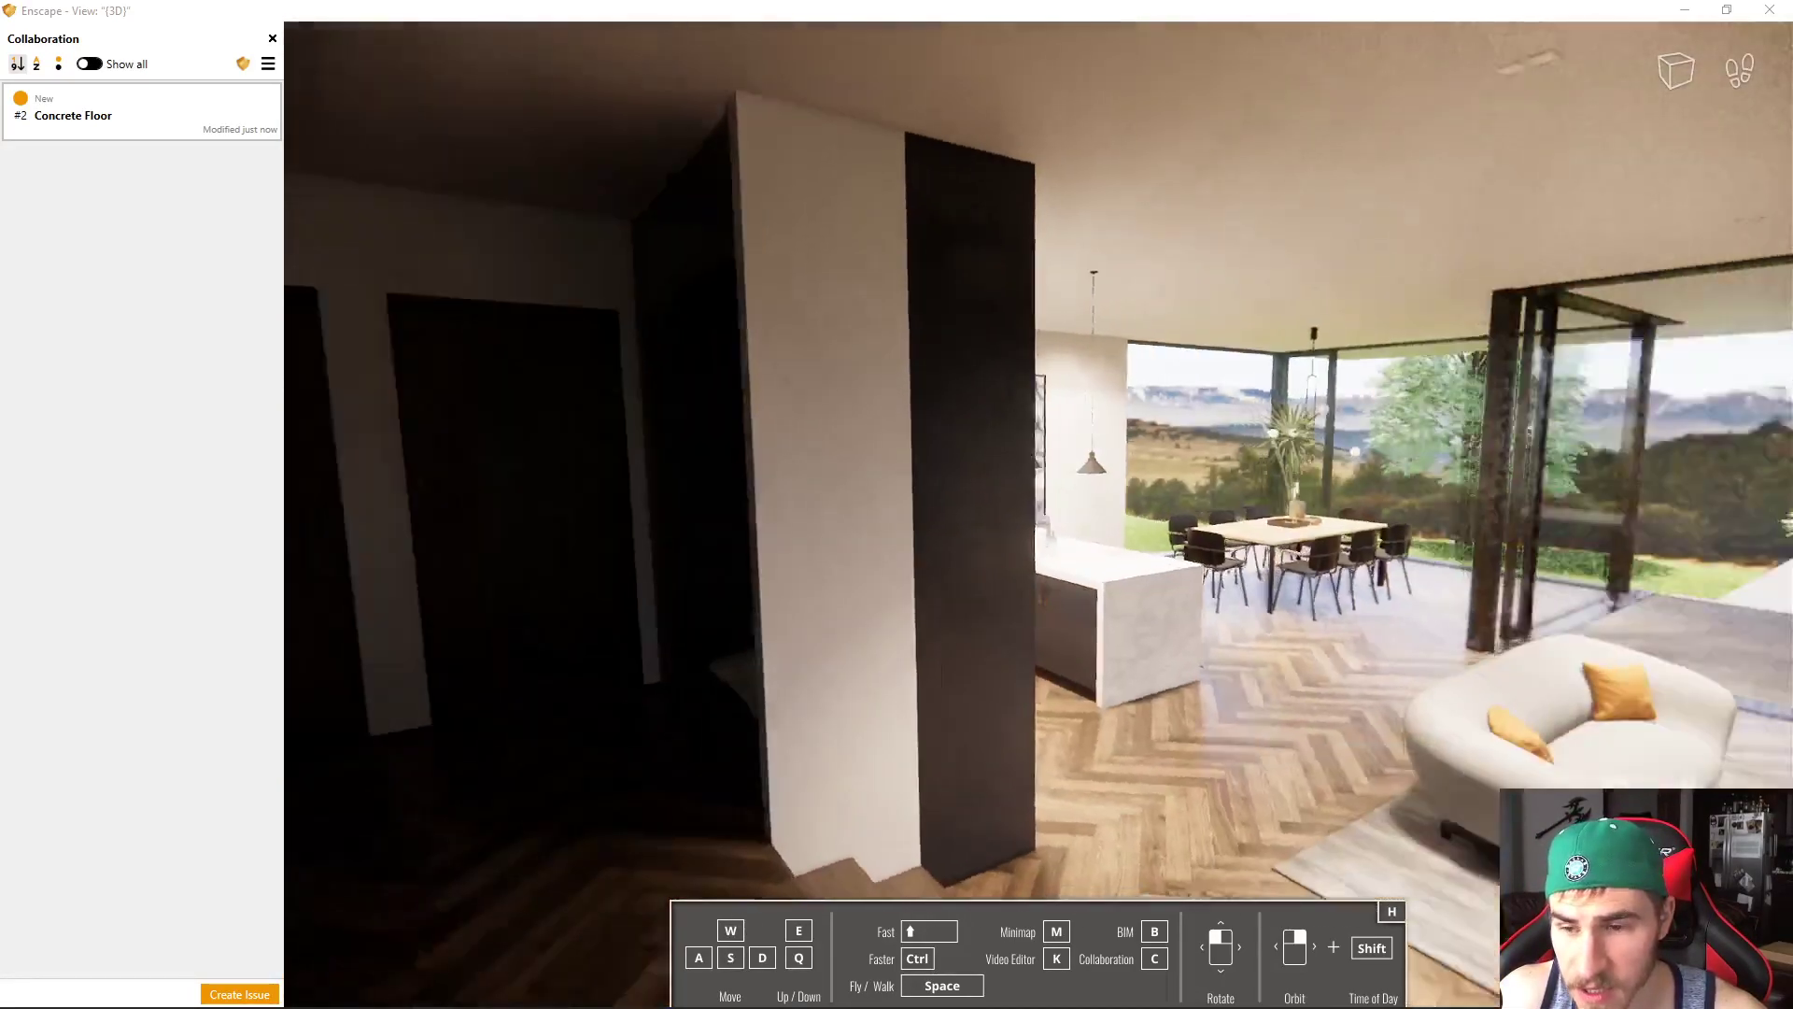
{"action": "key", "text": "space"}
{"action": "key", "text": "s"}
{"action": "left_click_drag", "start_coordinate": [654, 747], "coordinate": [872, 747]}
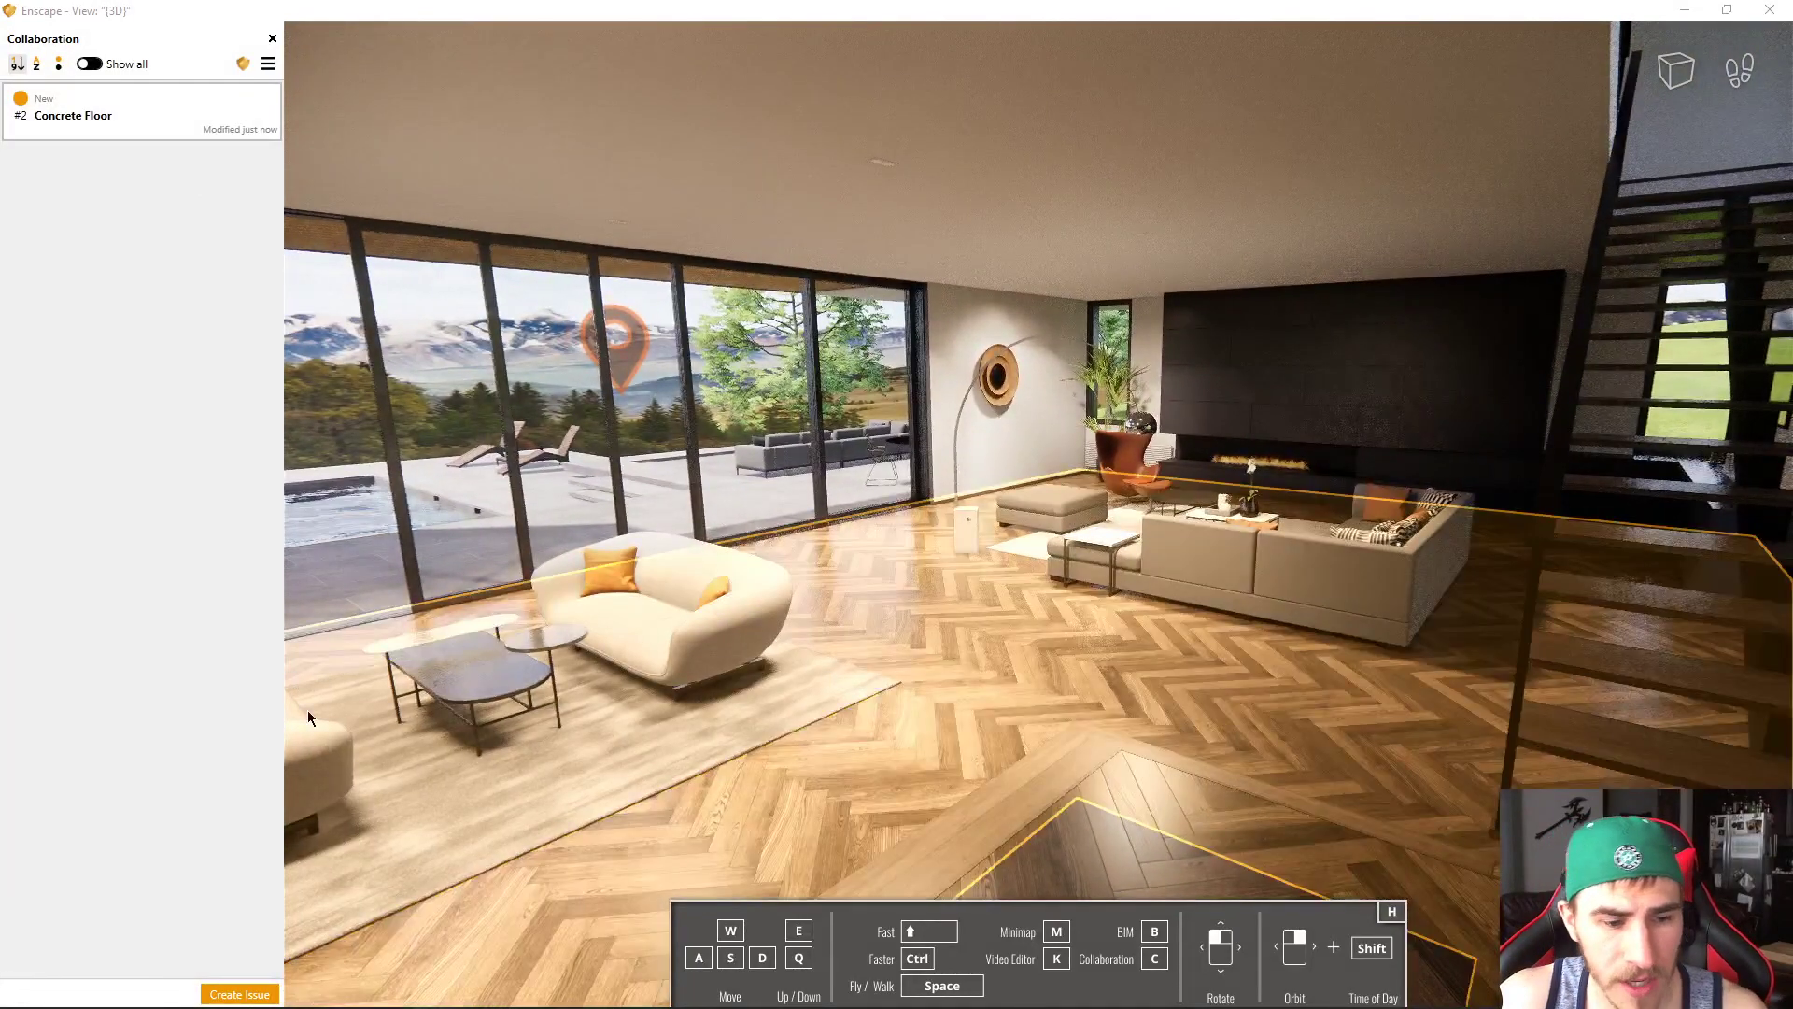
{"action": "left_click", "coordinate": [240, 995]}
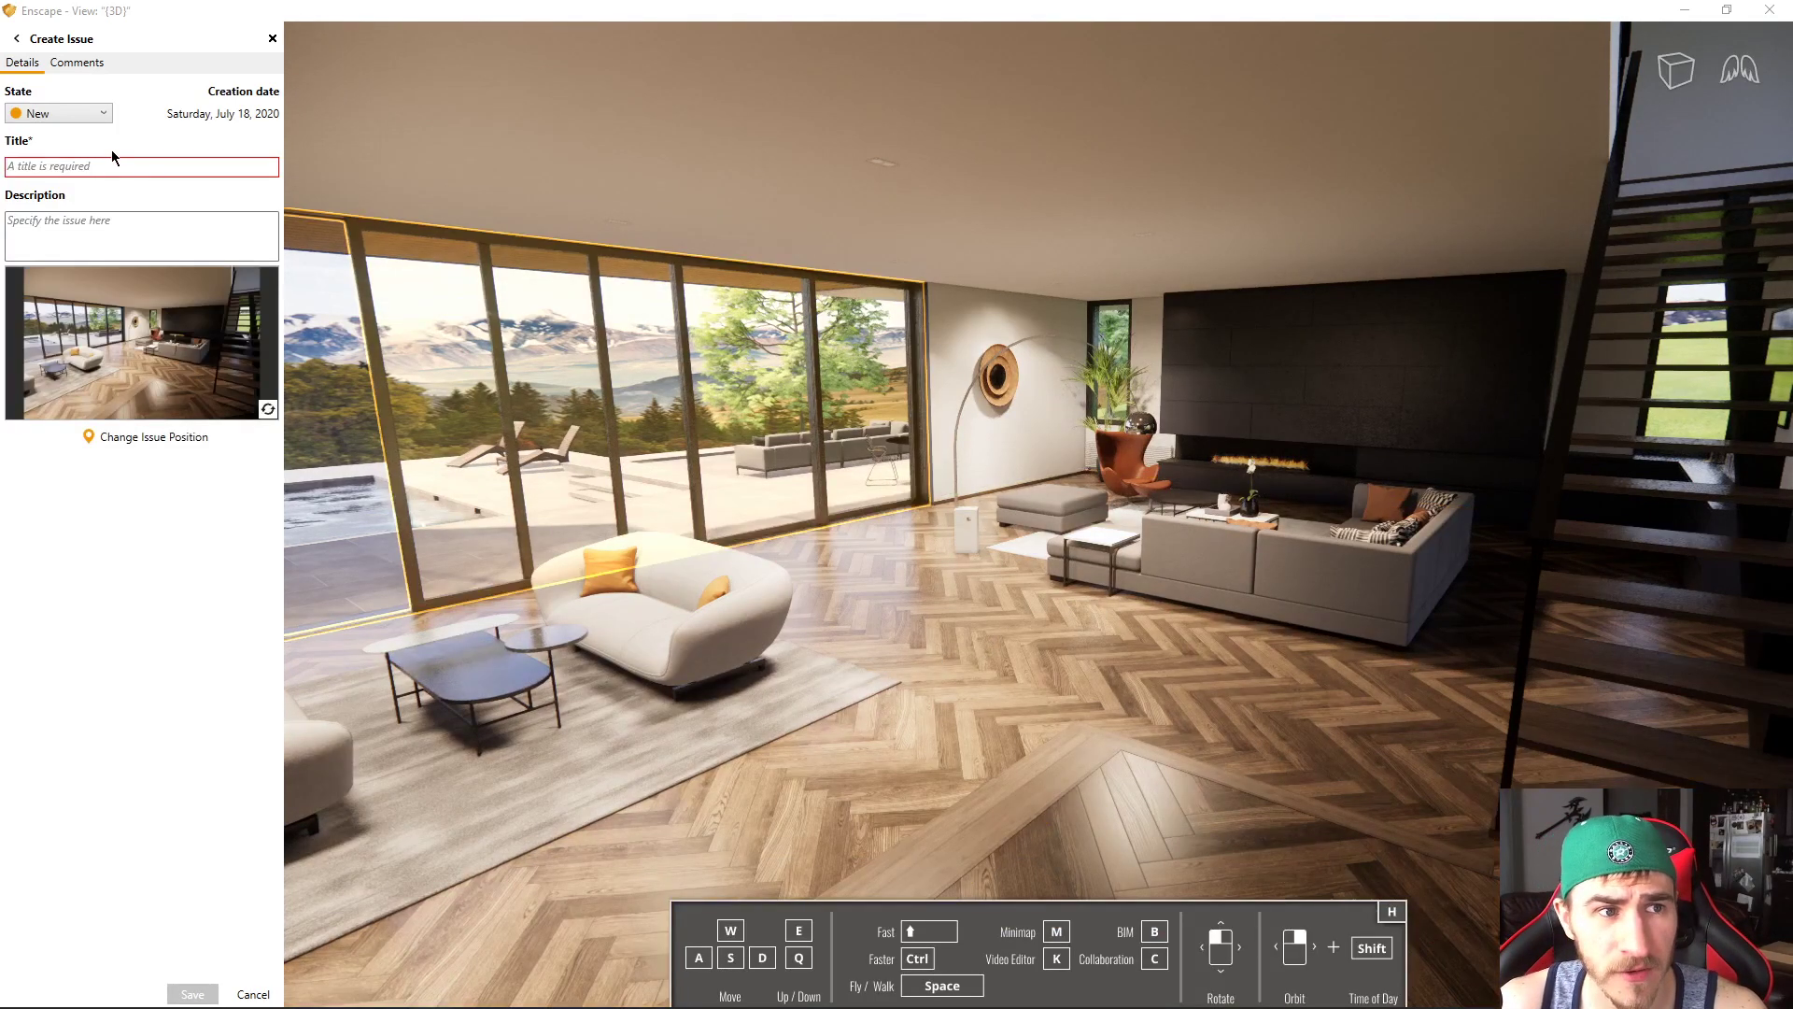
Title the new issue "Change Rug Color" and describe it as "Look at different color rugs"
{"action": "left_click", "coordinate": [118, 164]}
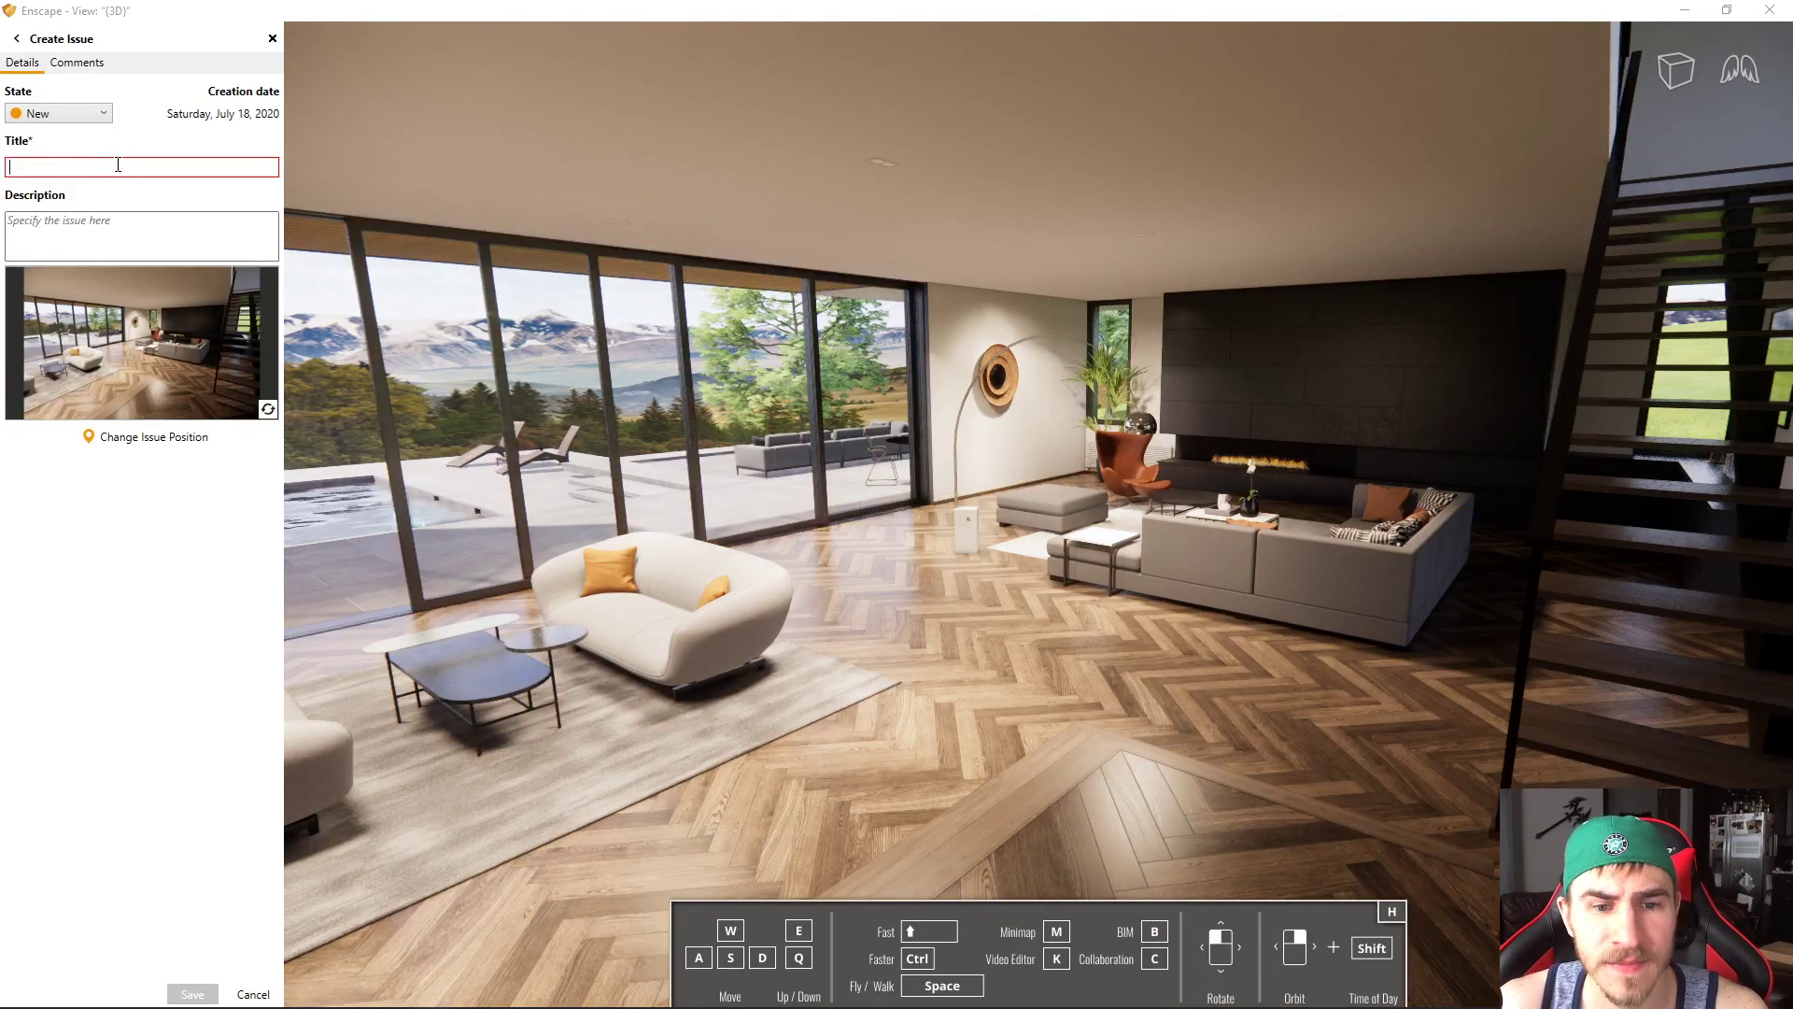
{"action": "type", "text": "change Rug Color"}
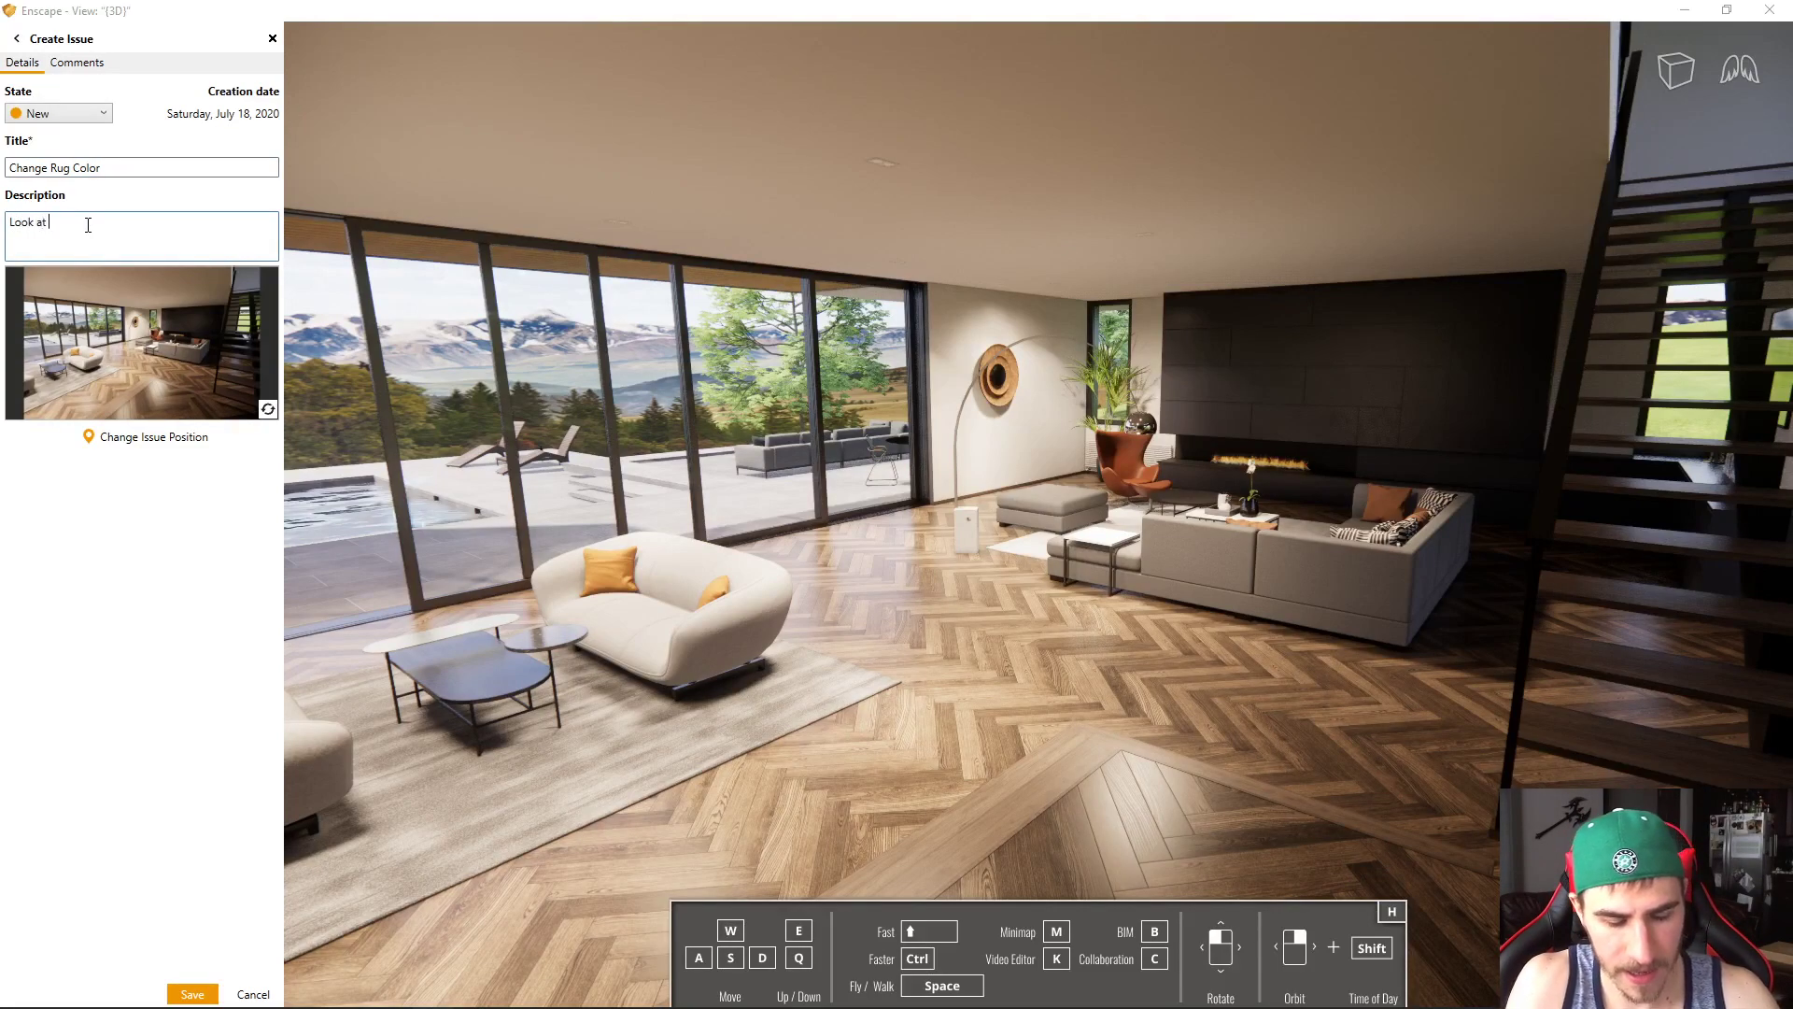
{"action": "type", "text": "nt"}
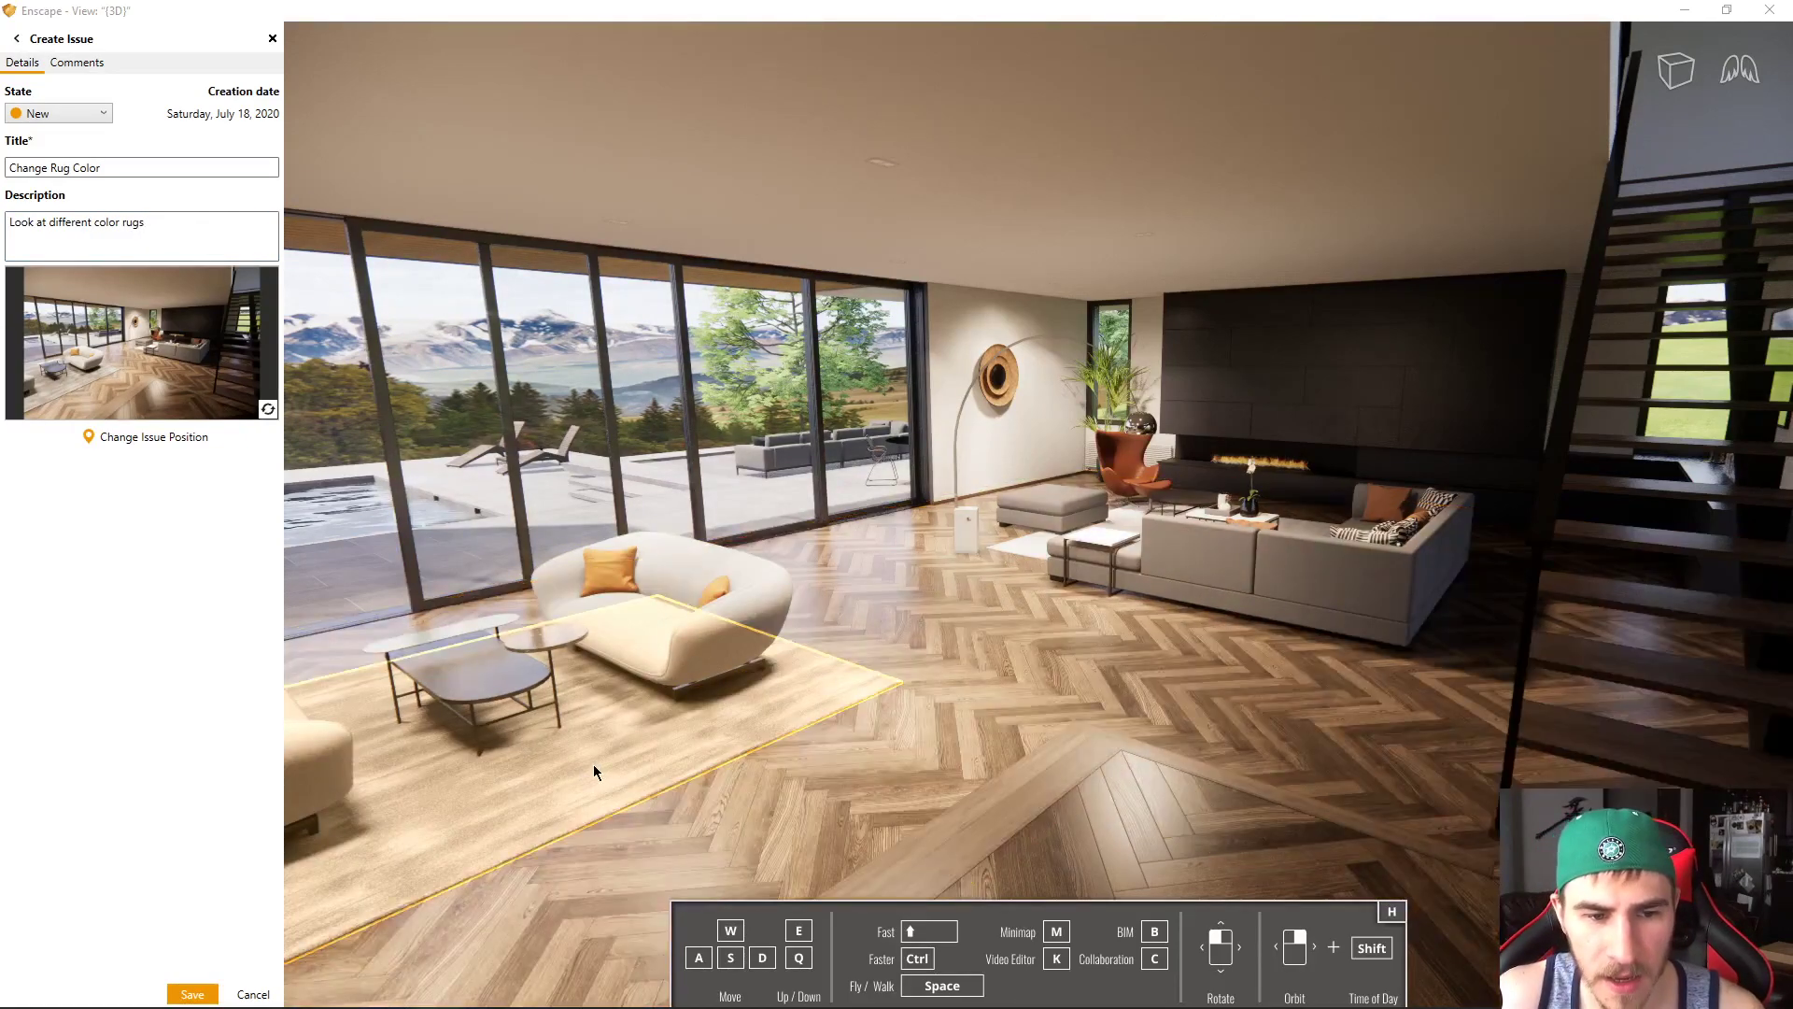
Check the rug between the two sofas up close and save the Change Rug Color issue
{"action": "left_click_drag", "start_coordinate": [869, 738], "coordinate": [509, 784]}
{"action": "key", "text": "w"}
{"action": "left_click_drag", "start_coordinate": [927, 693], "coordinate": [907, 716]}
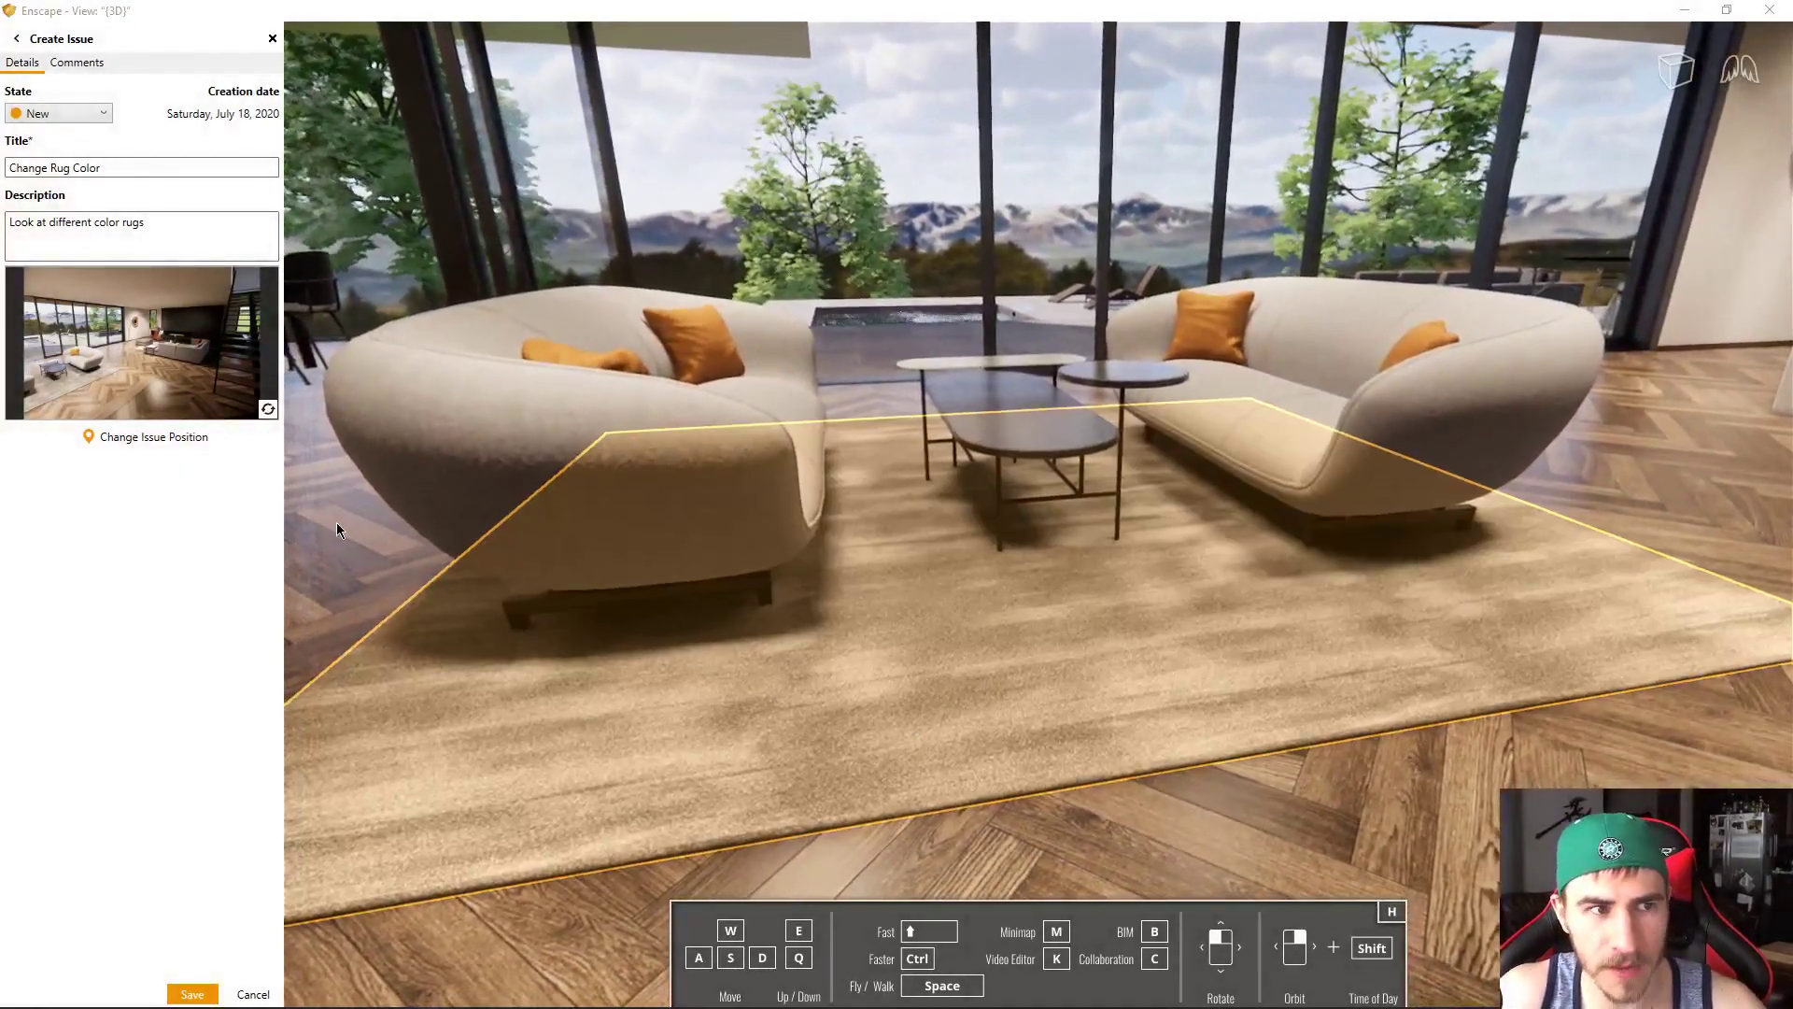
{"action": "left_click", "coordinate": [581, 686]}
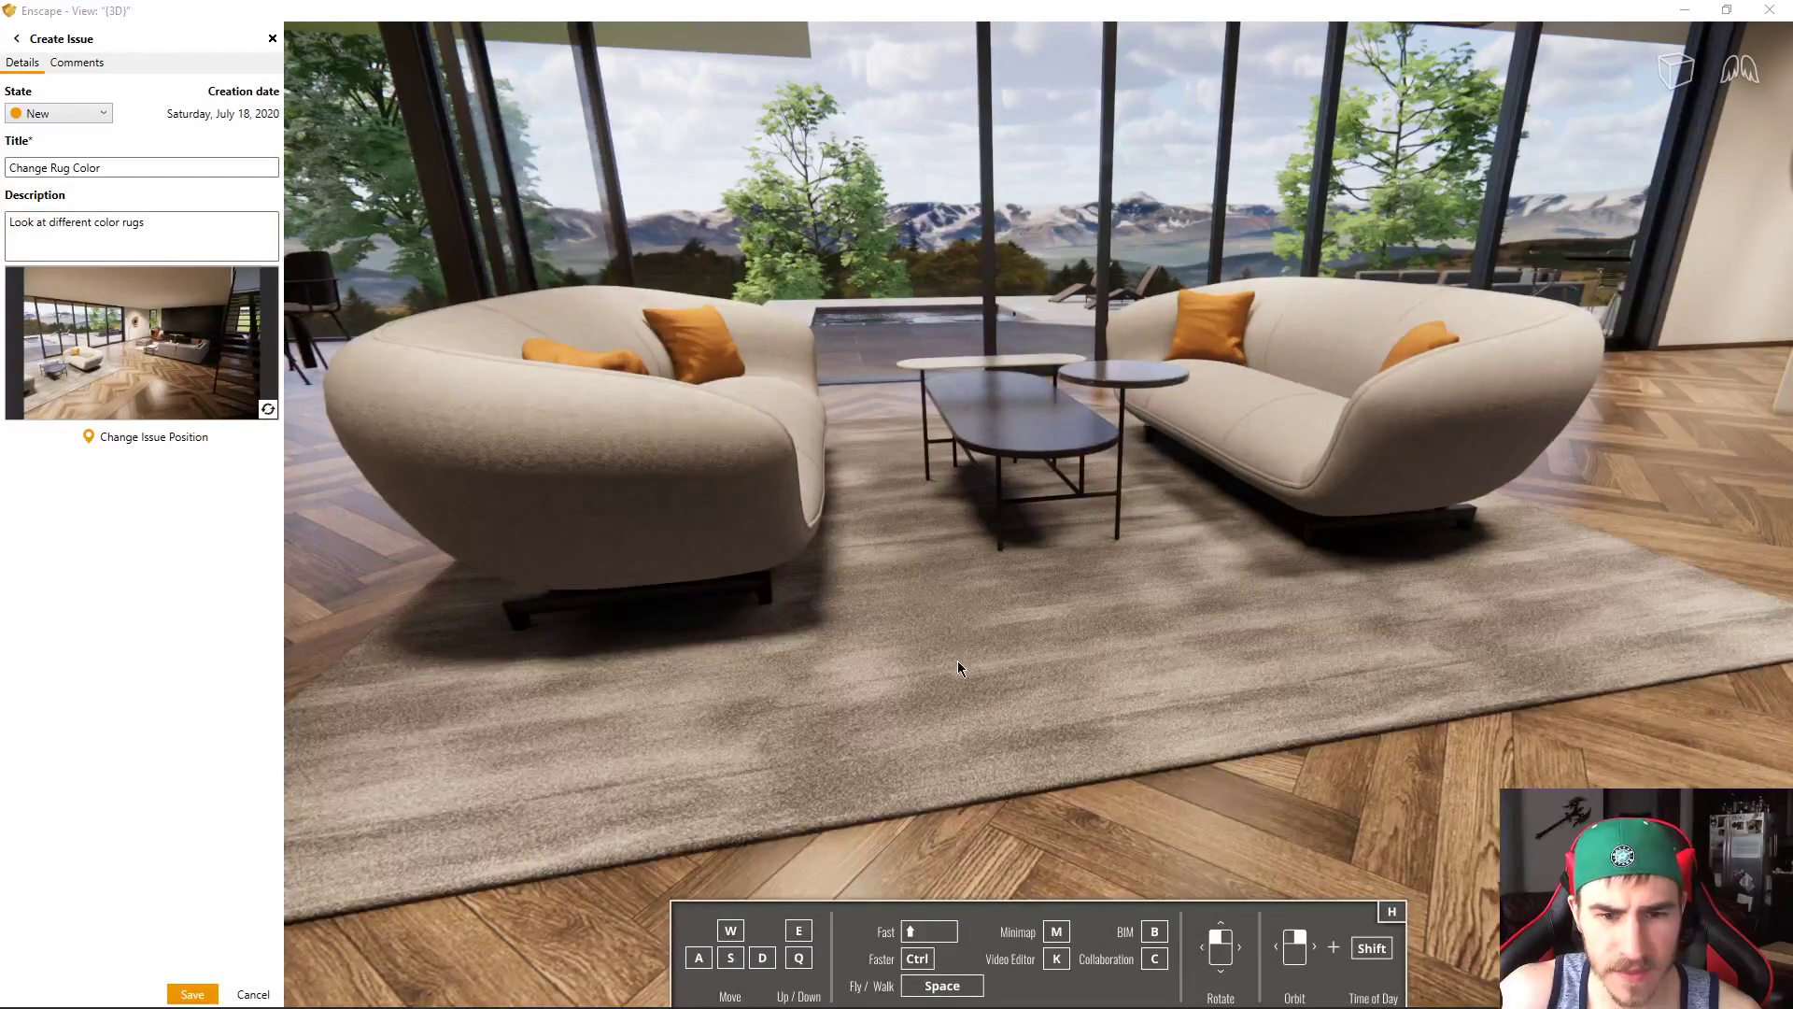
{"action": "left_click", "coordinate": [192, 991]}
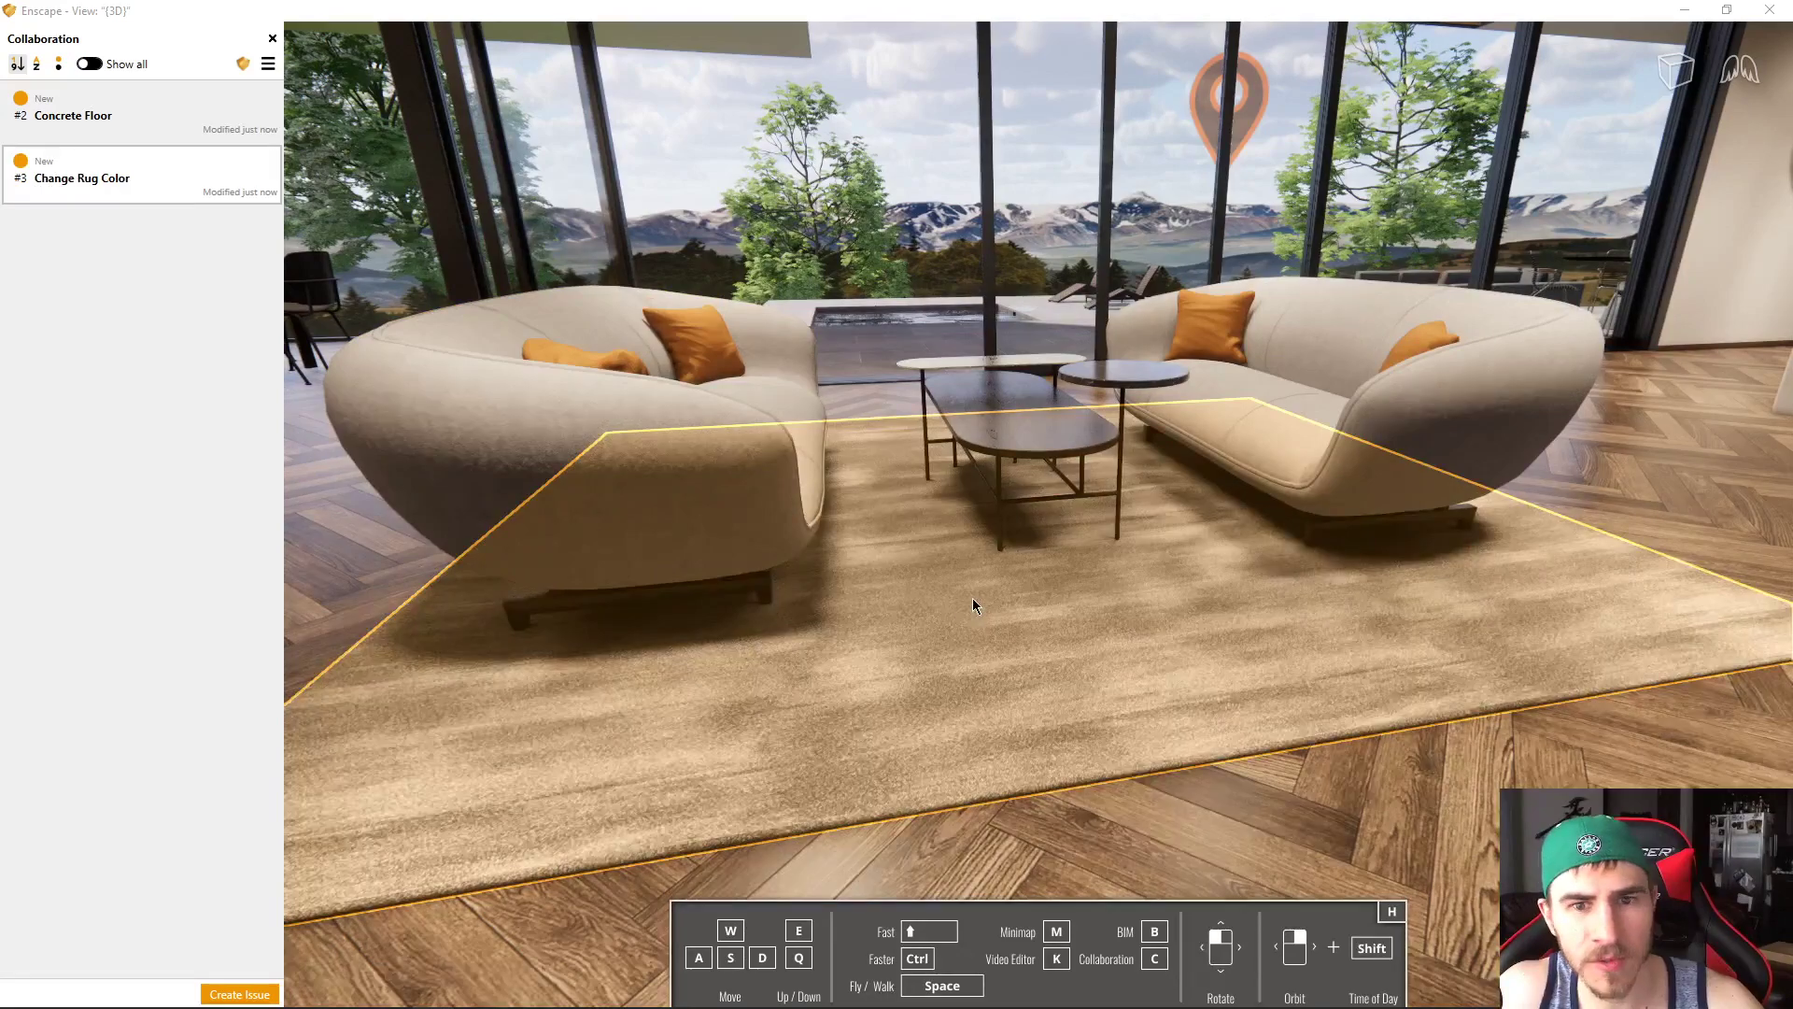
Examine the issue marker from several spots in the living room and compare it with the issue list
{"action": "left_click_drag", "start_coordinate": [1028, 669], "coordinate": [775, 659]}
{"action": "key", "text": "d"}
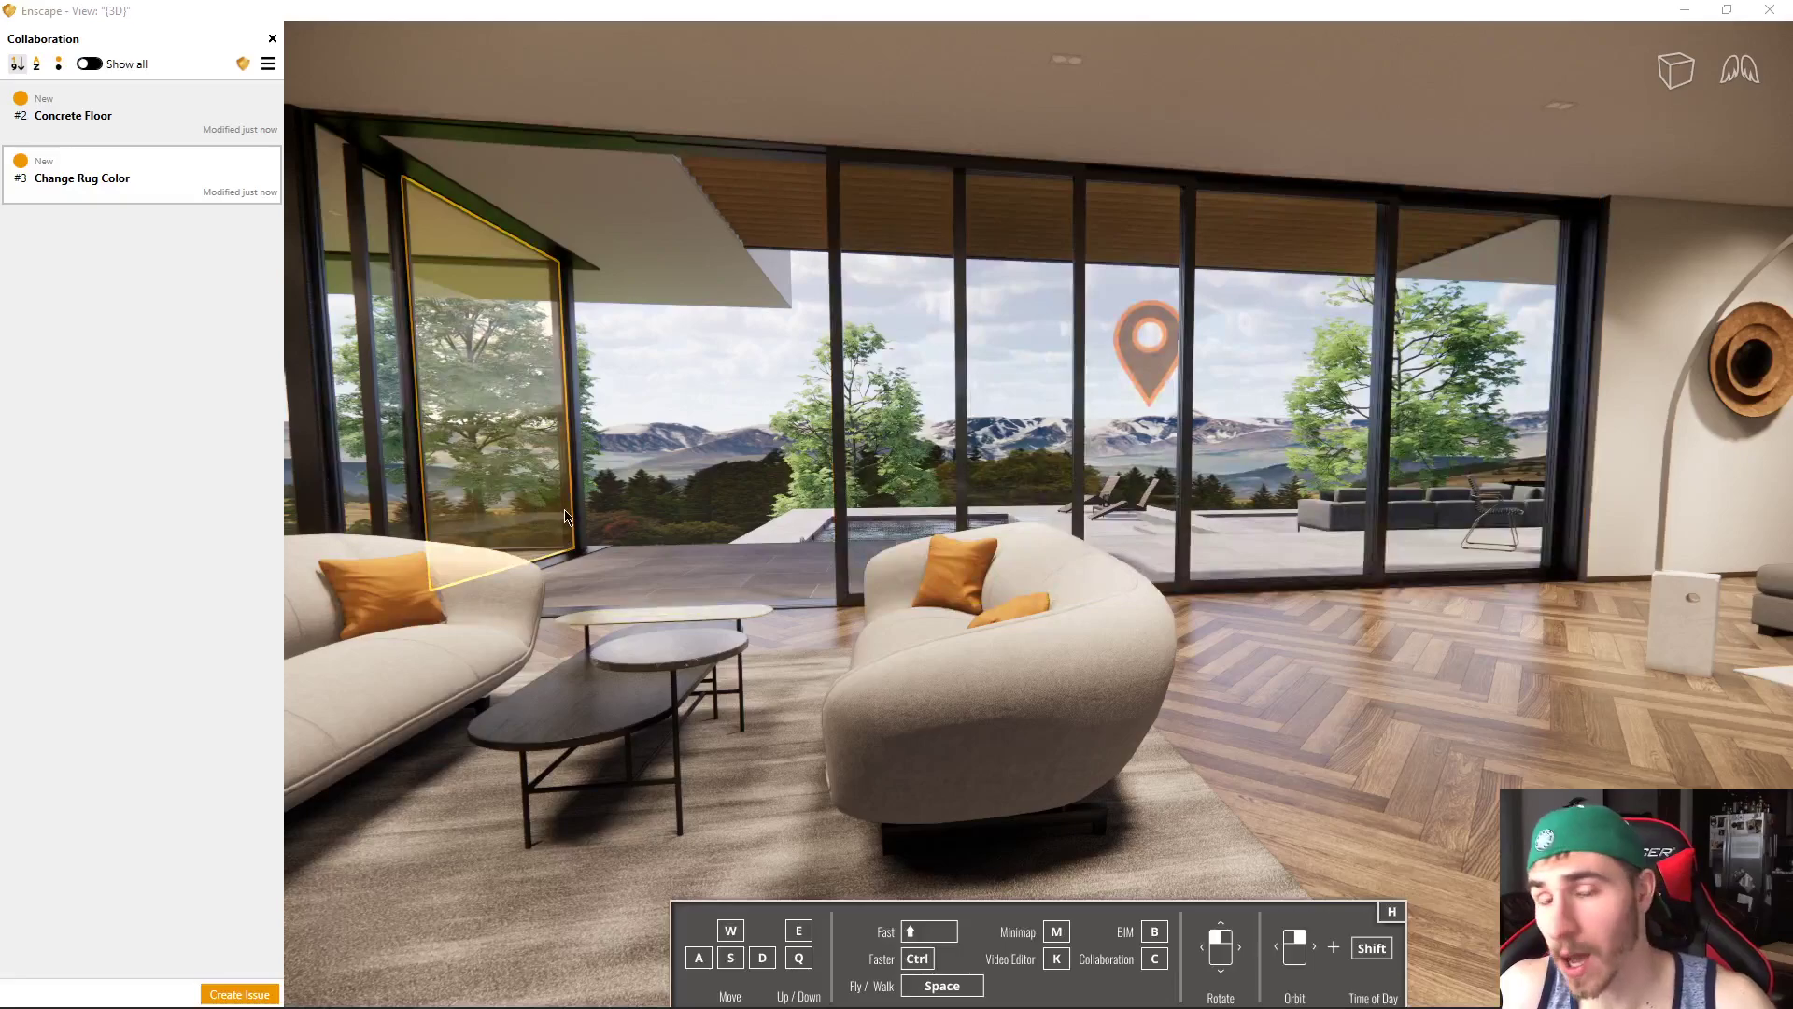
{"action": "key", "text": "d"}
{"action": "left_click_drag", "start_coordinate": [1134, 710], "coordinate": [616, 687]}
{"action": "key", "text": "w"}
{"action": "left_click", "coordinate": [782, 321]}
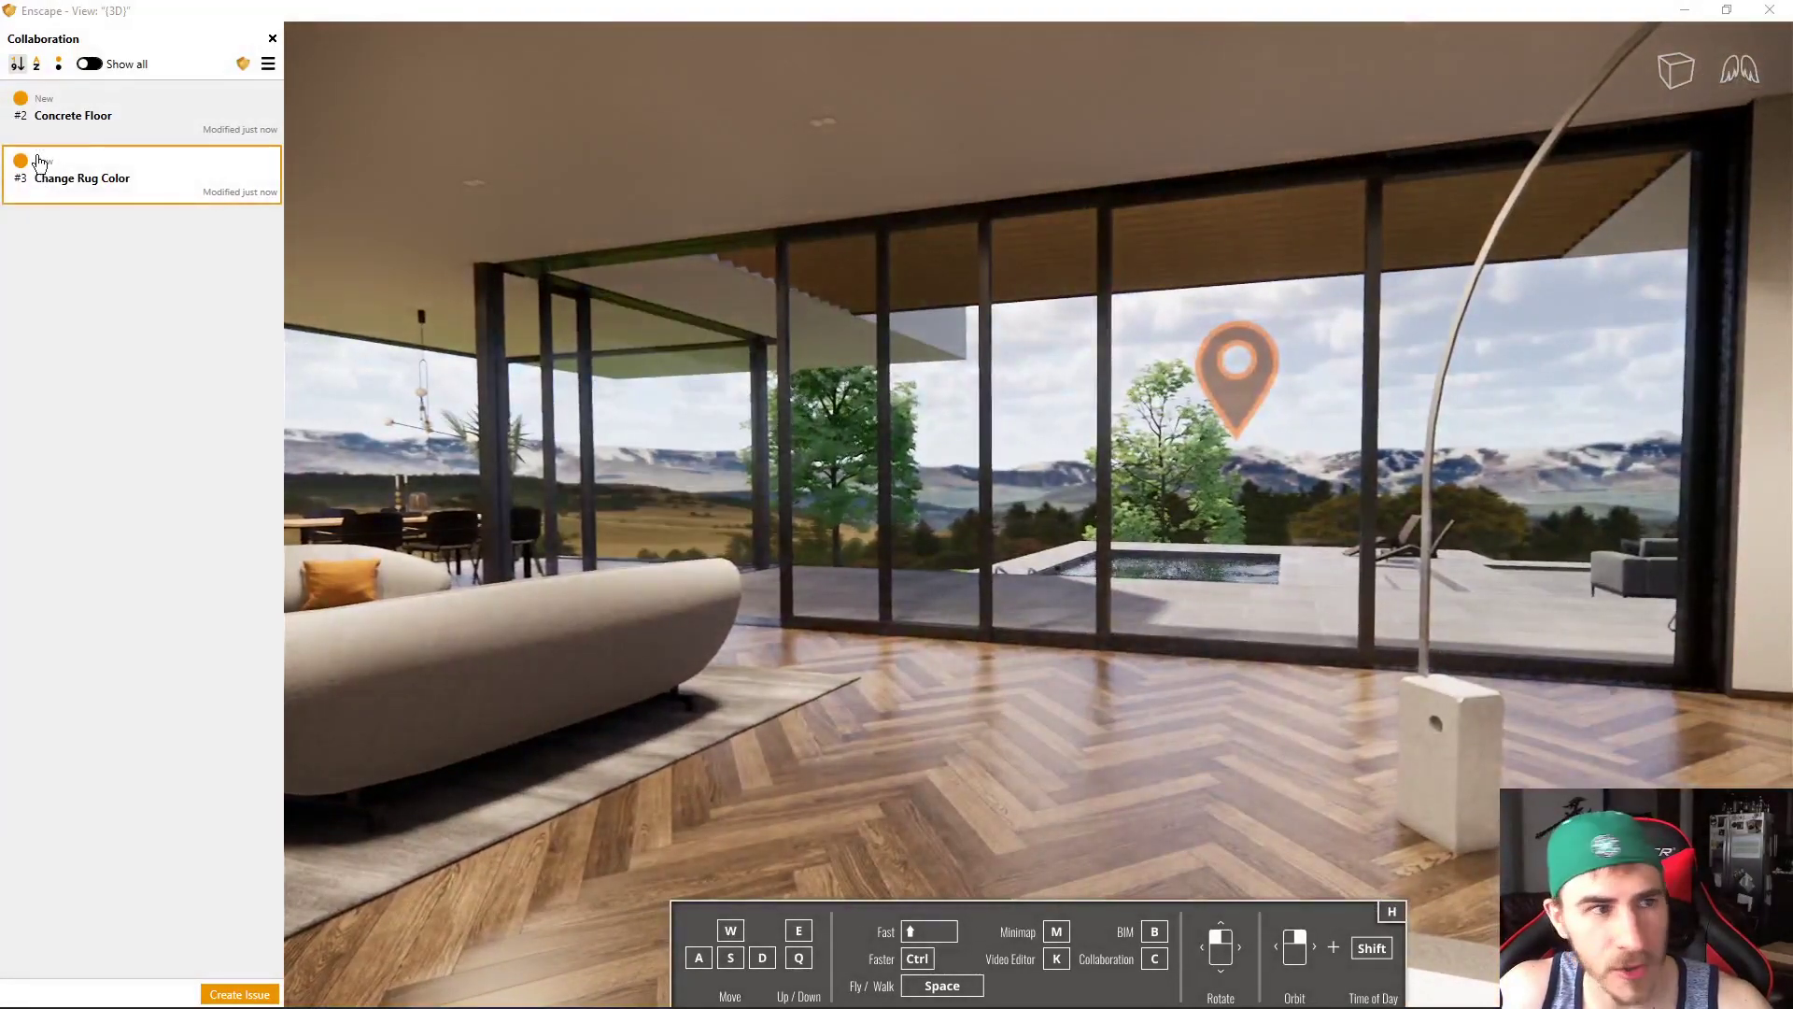
{"action": "left_click", "coordinate": [52, 112]}
{"action": "left_click", "coordinate": [104, 182]}
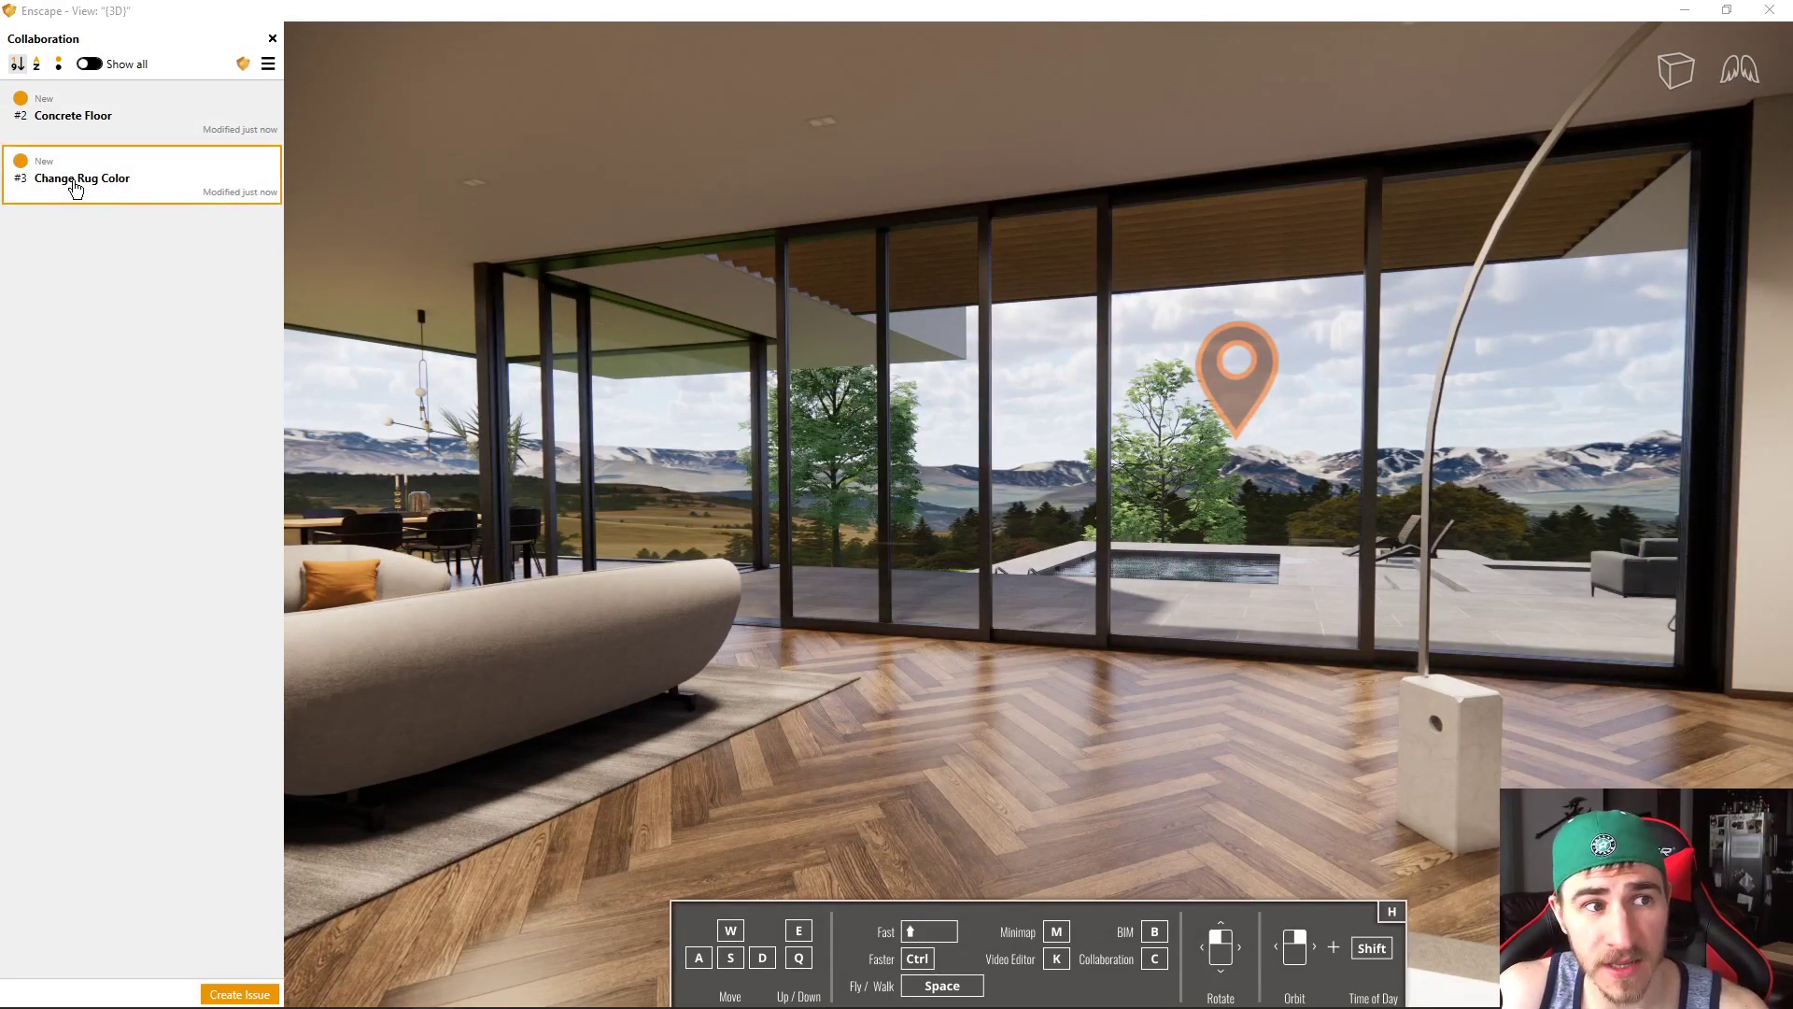
{"action": "left_click", "coordinate": [67, 162]}
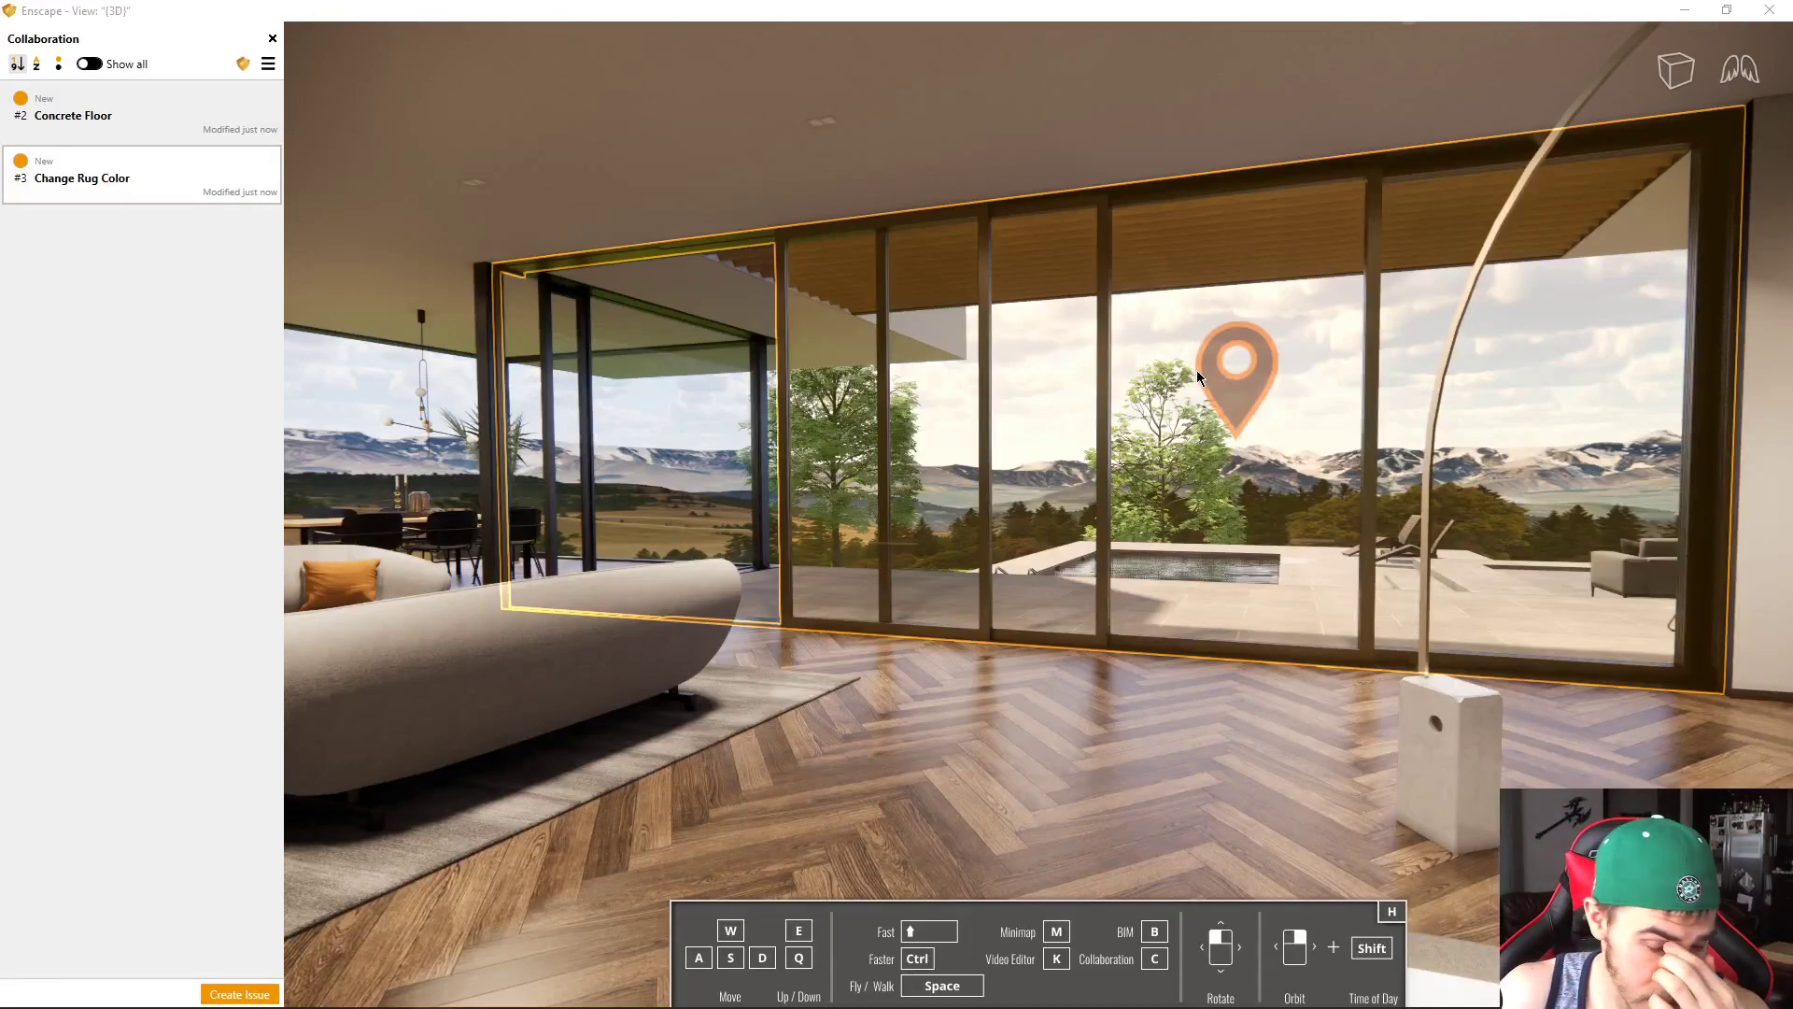
Open the Concrete Floor issue from its marker above the terrace
{"action": "left_click", "coordinate": [1242, 374]}
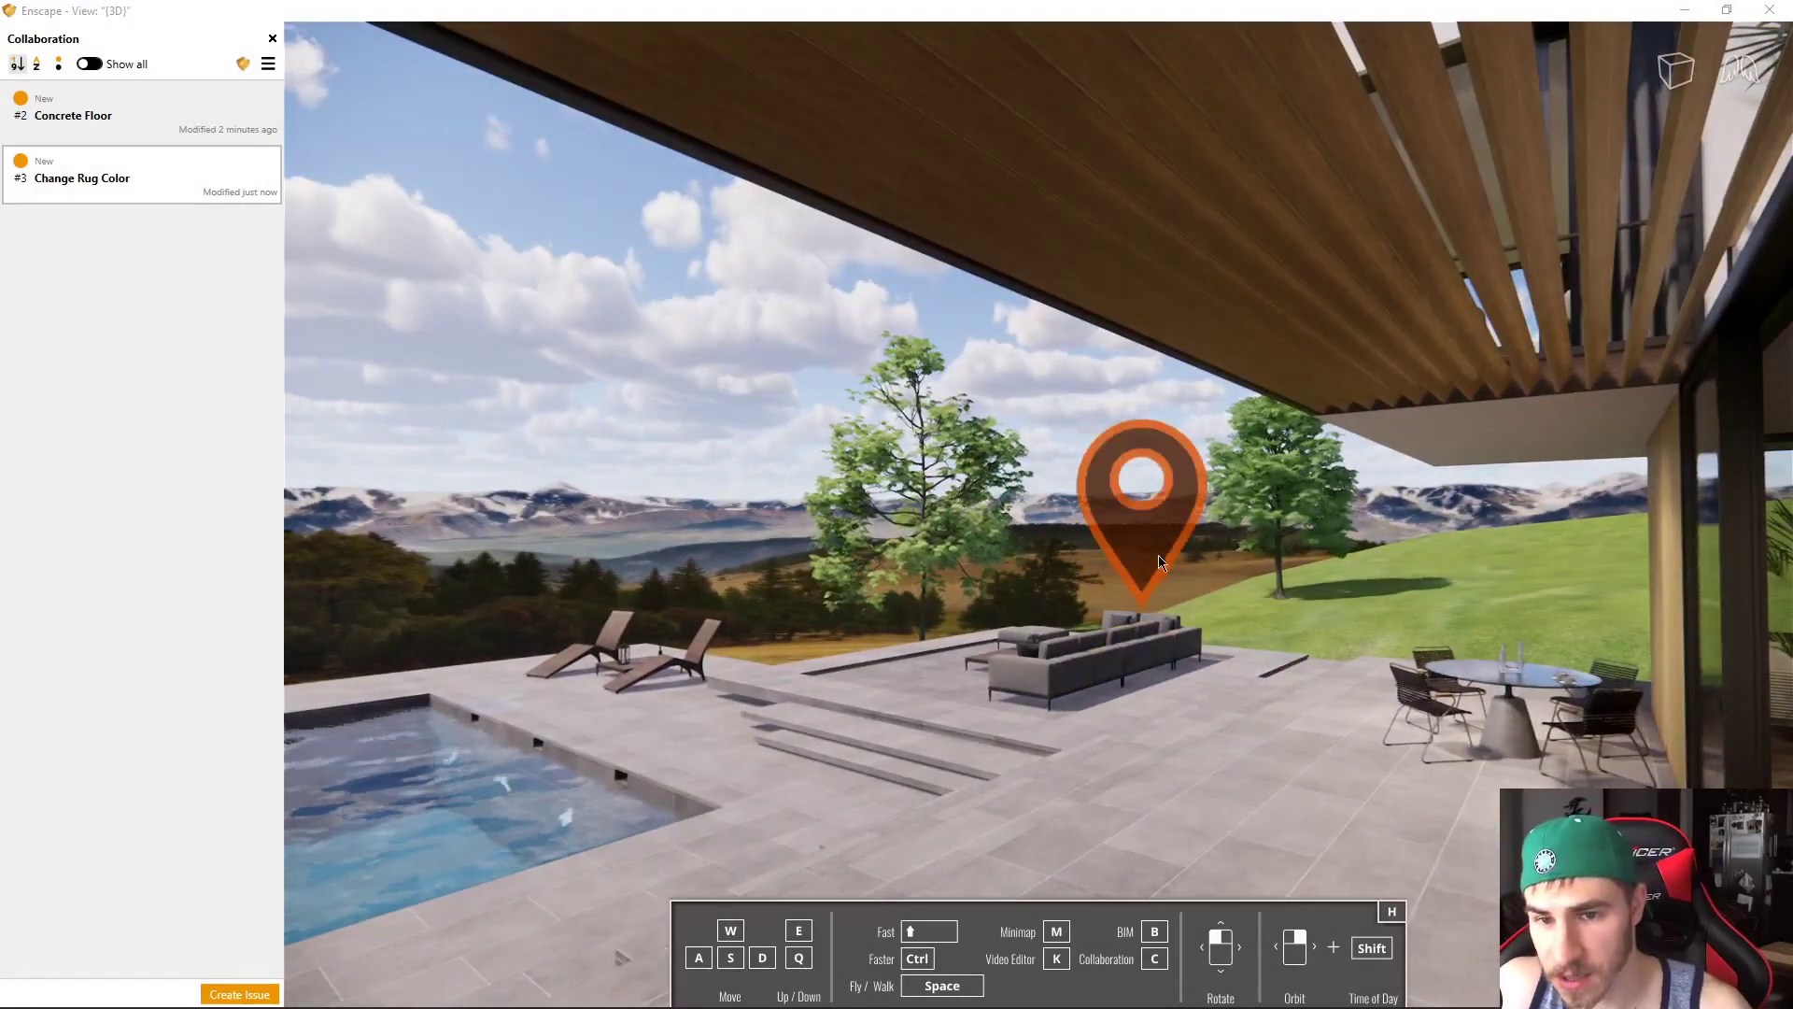
{"action": "mouse_move", "coordinate": [1137, 519]}
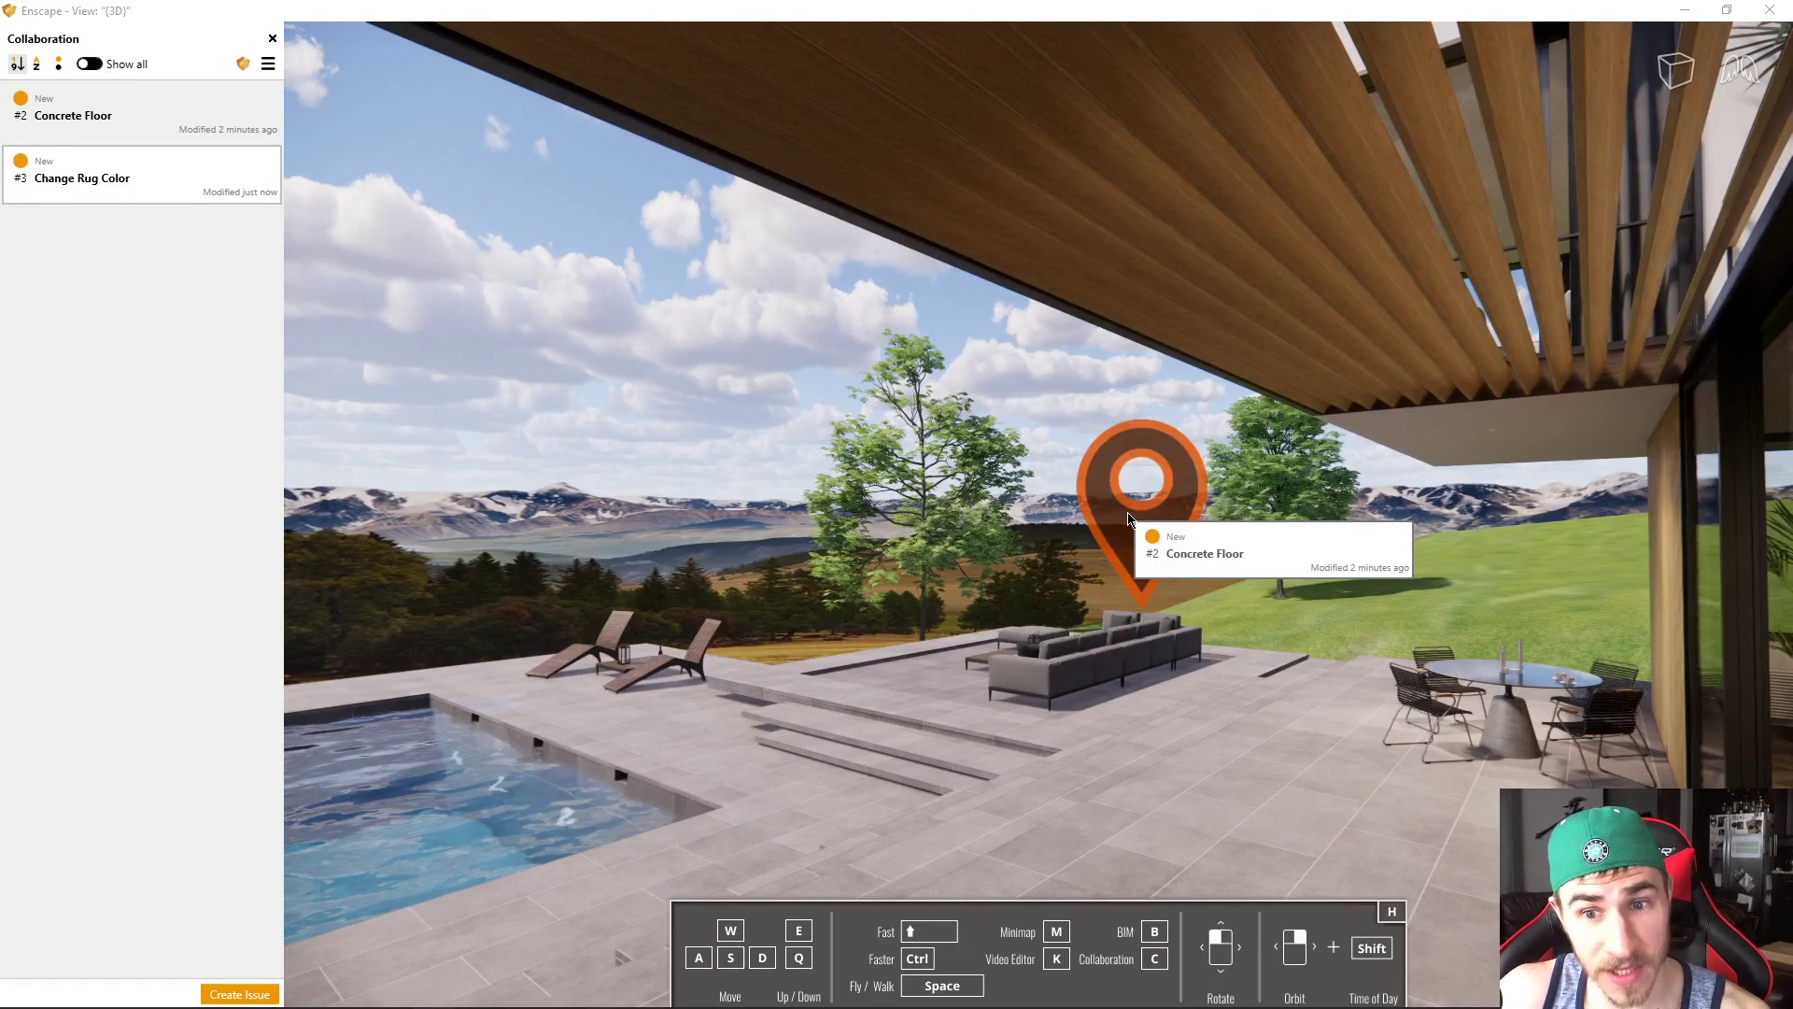
{"action": "left_click", "coordinate": [1141, 536]}
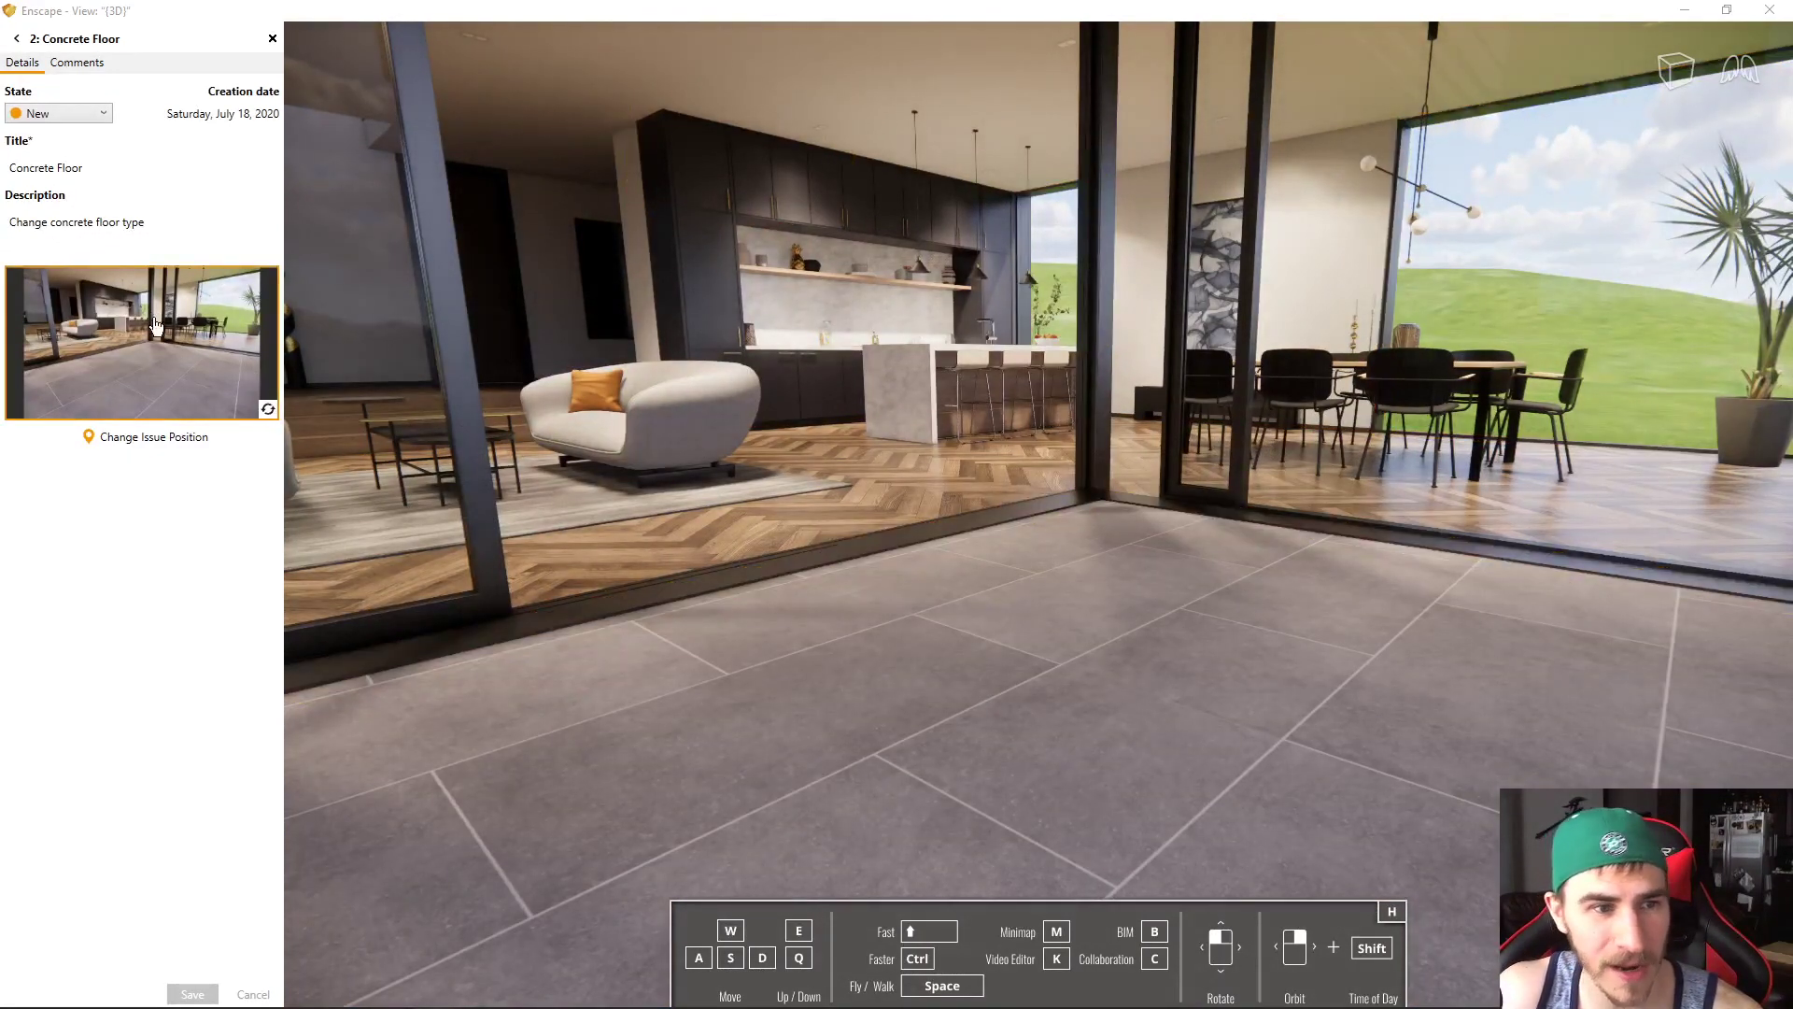
View the Concrete Floor issue's image enlarged, close it, and check the issue's comments and details
{"action": "left_click", "coordinate": [174, 353]}
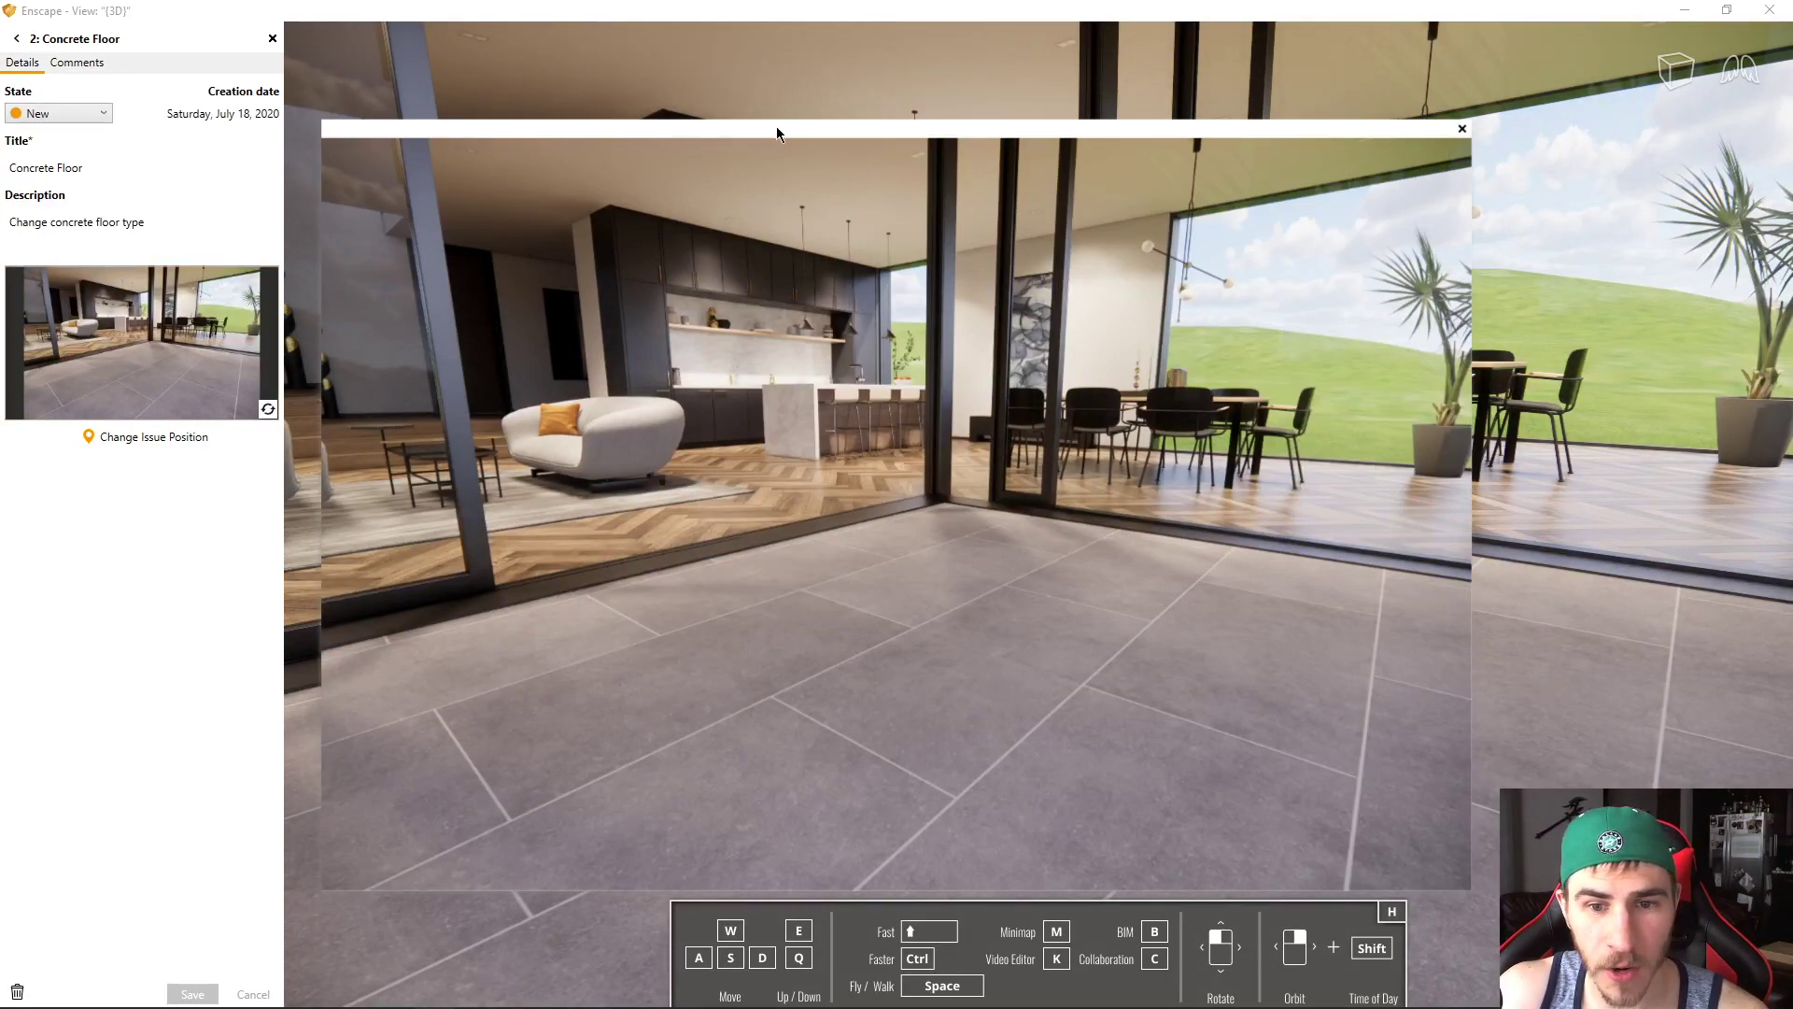
{"action": "left_click", "coordinate": [1462, 128]}
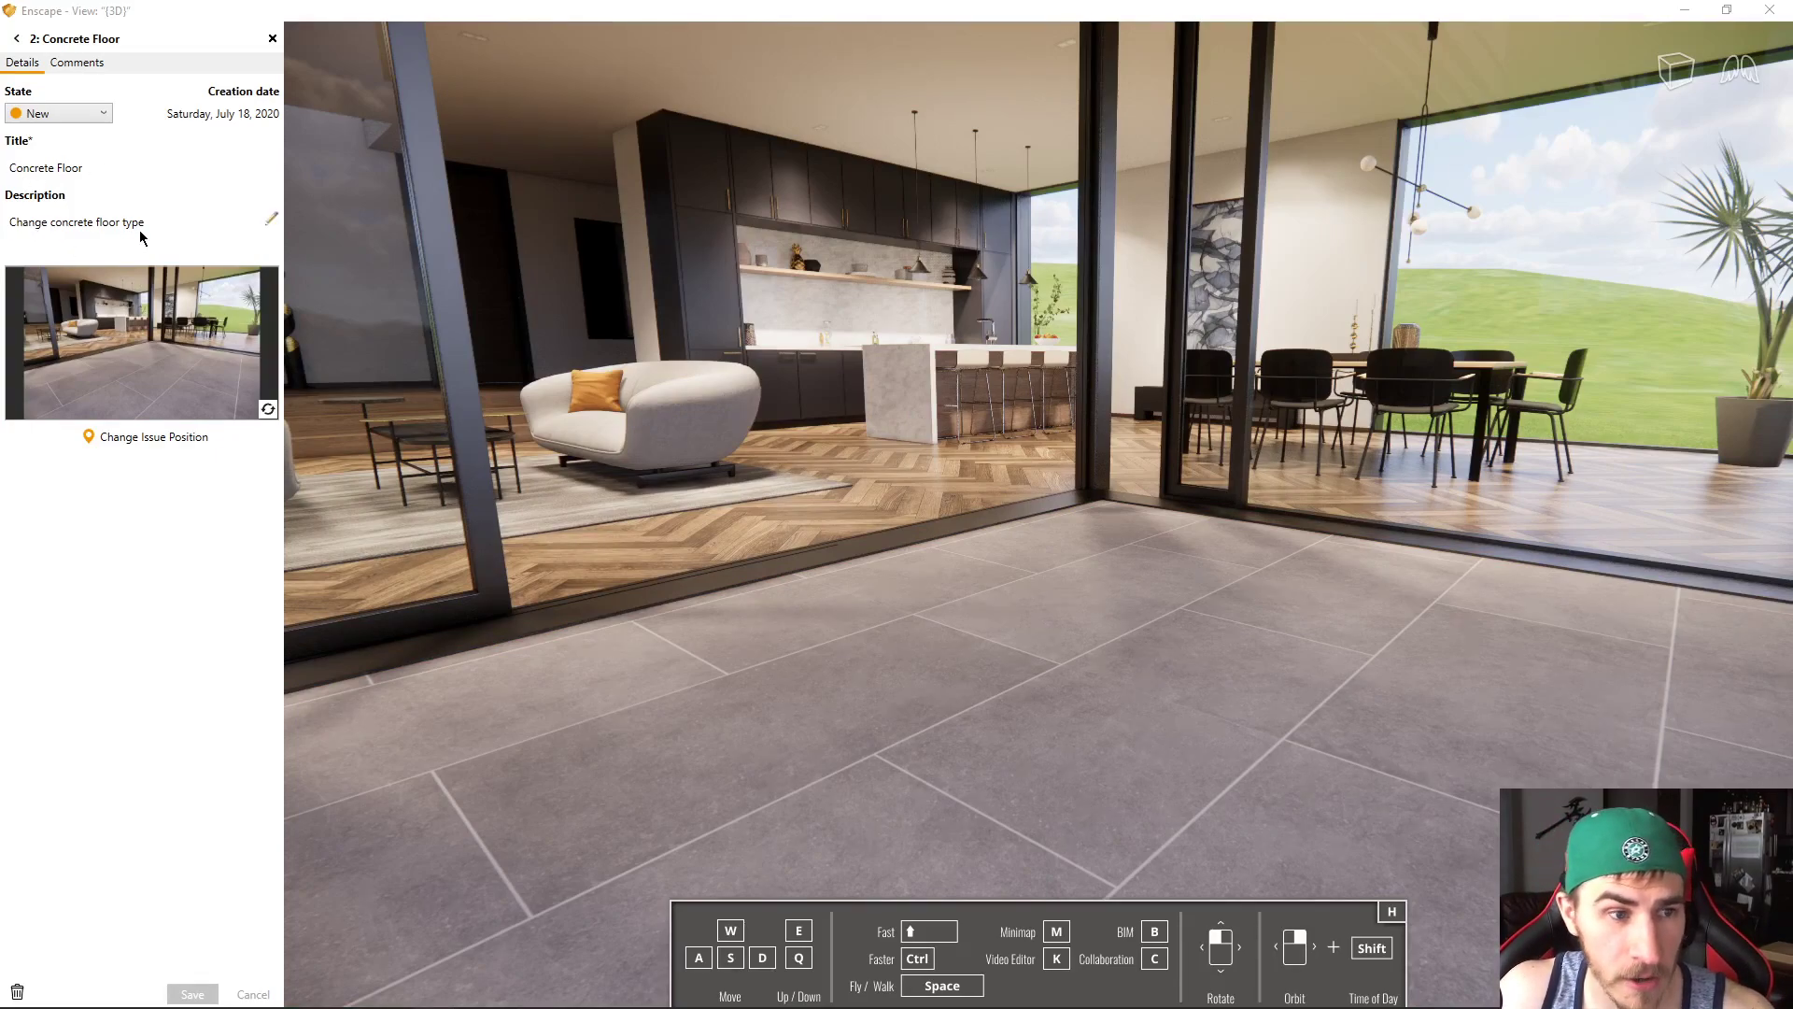
{"action": "left_click", "coordinate": [93, 69]}
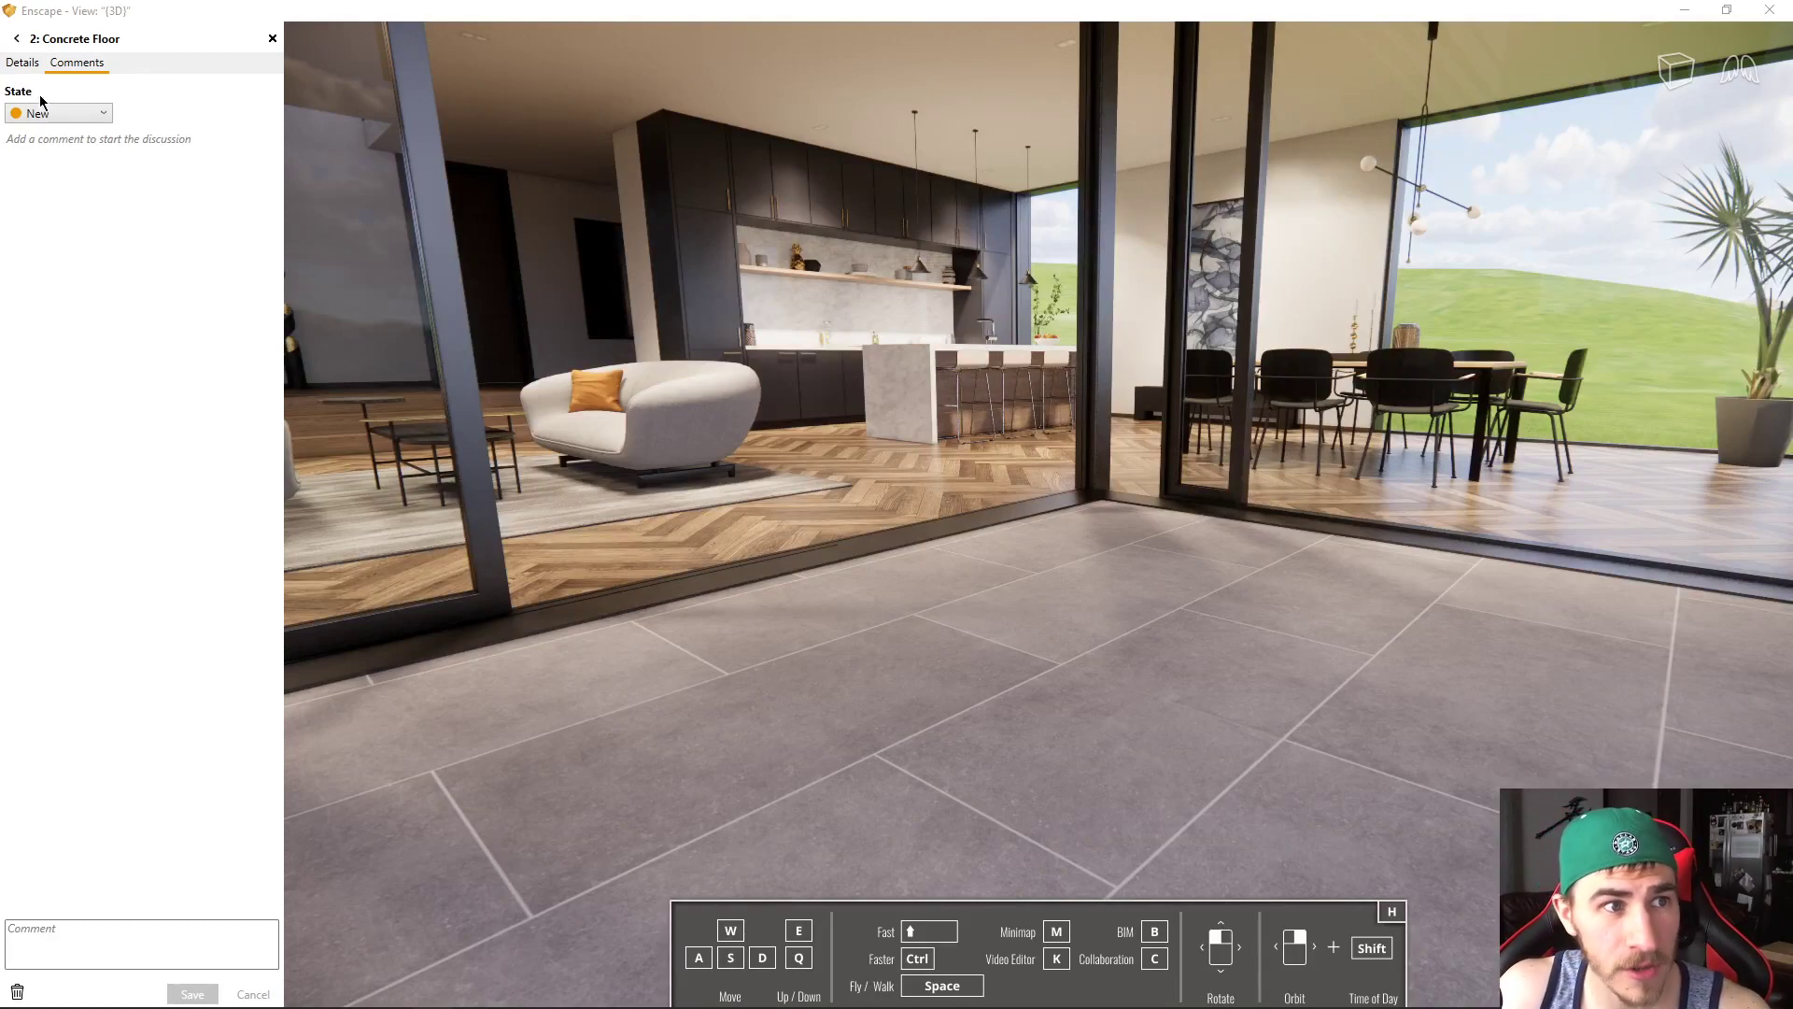
{"action": "left_click", "coordinate": [22, 62]}
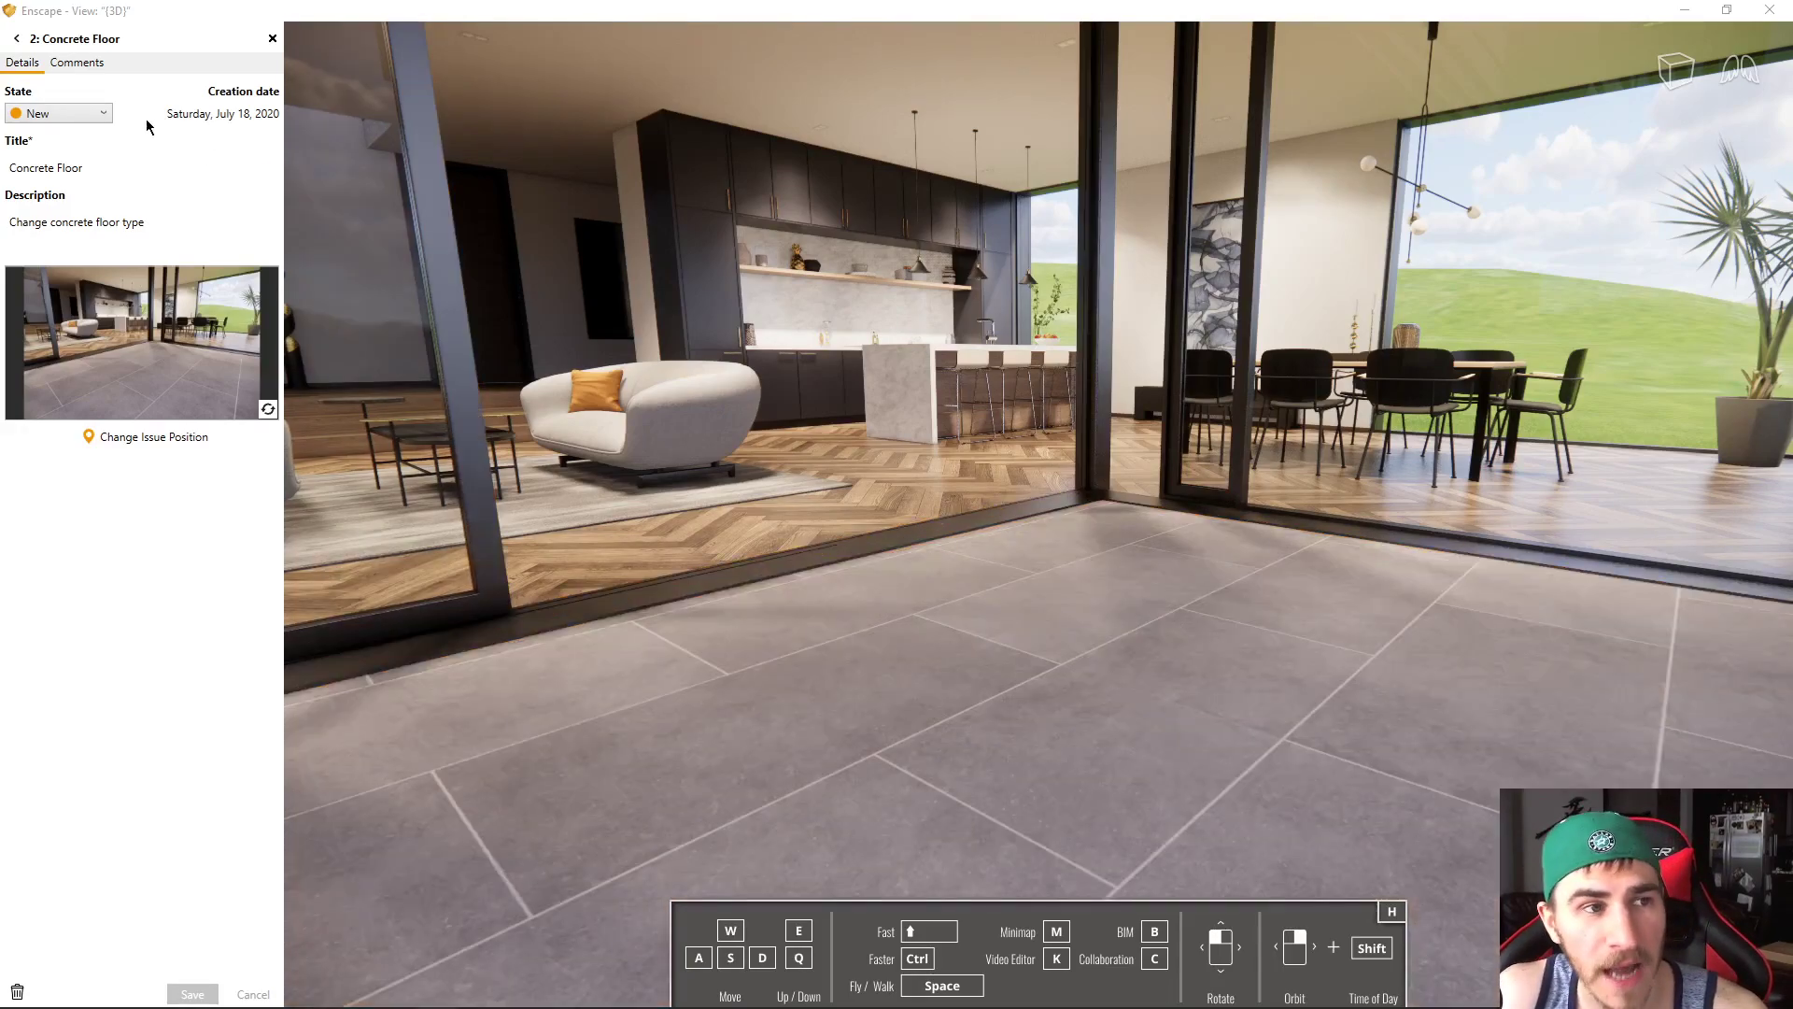
Set the Concrete Floor issue's state to In Progress, add the comment "Change concrete floor color", and save it
{"action": "left_click", "coordinate": [106, 115]}
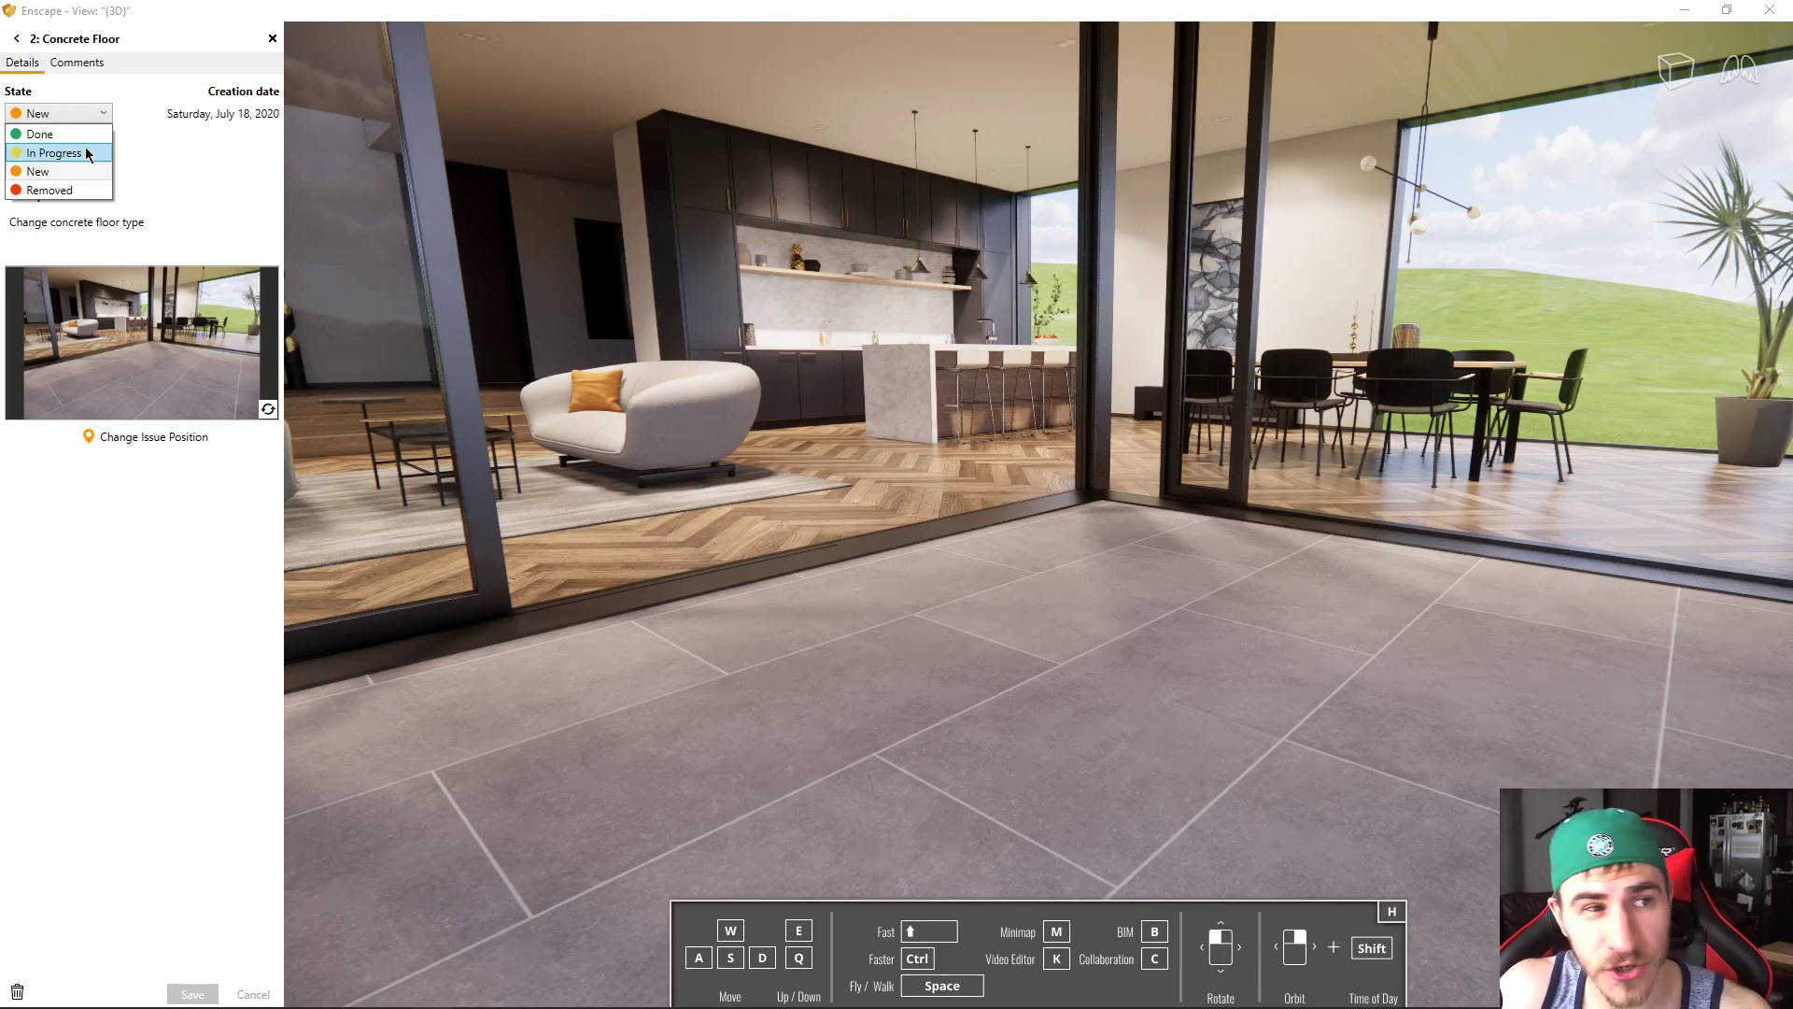
{"action": "left_click", "coordinate": [88, 154]}
{"action": "left_click", "coordinate": [94, 69]}
{"action": "left_click", "coordinate": [114, 931]}
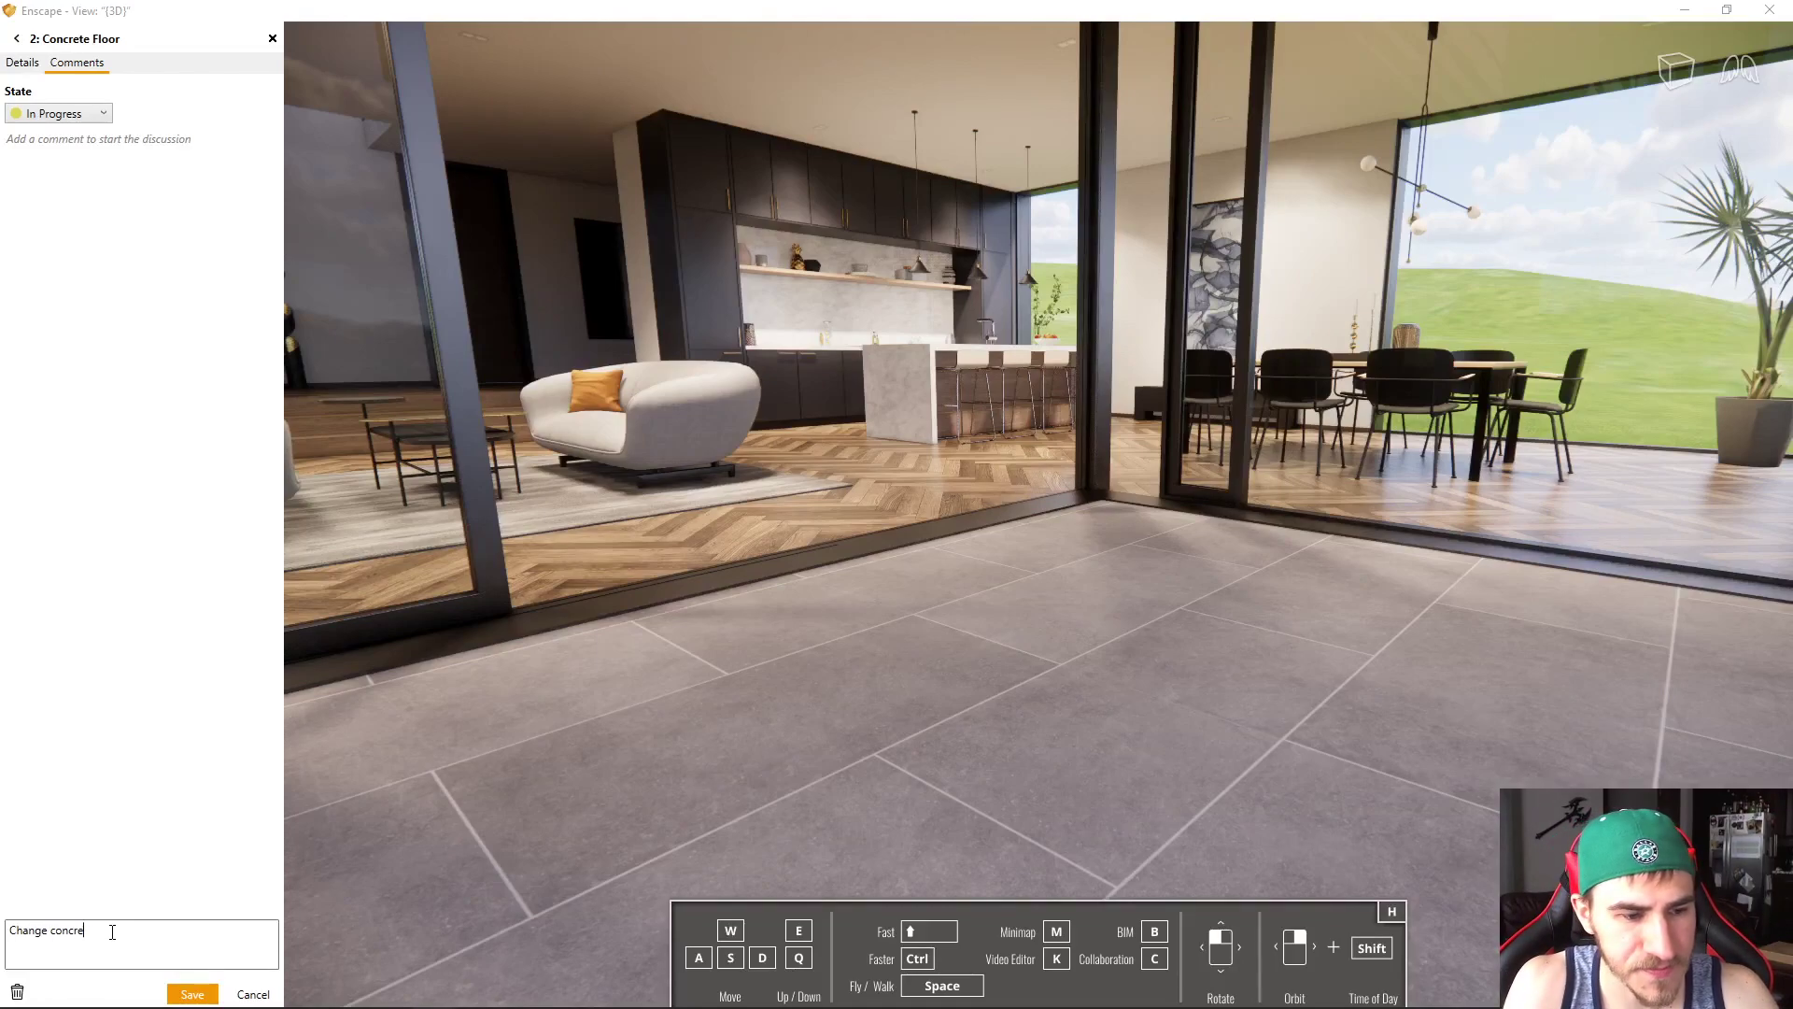
{"action": "key", "text": "BackSpace"}
{"action": "type", "text": "ete floor color"}
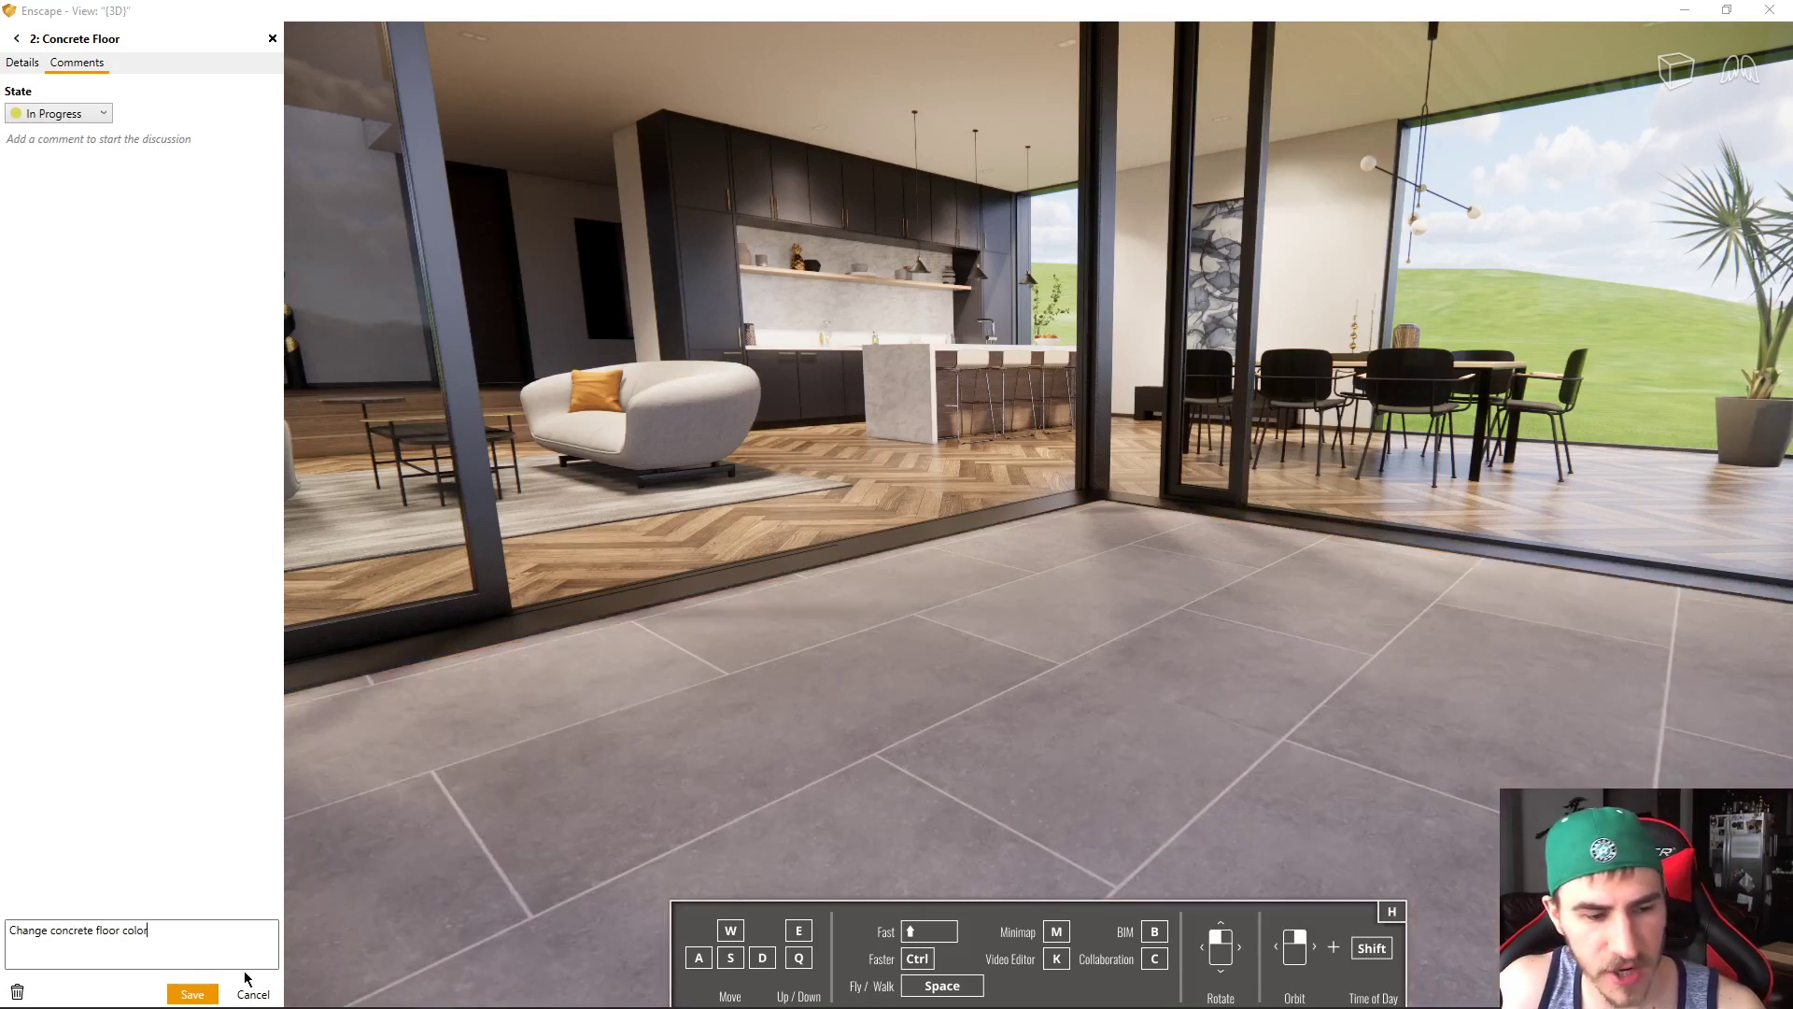
{"action": "left_click", "coordinate": [193, 993]}
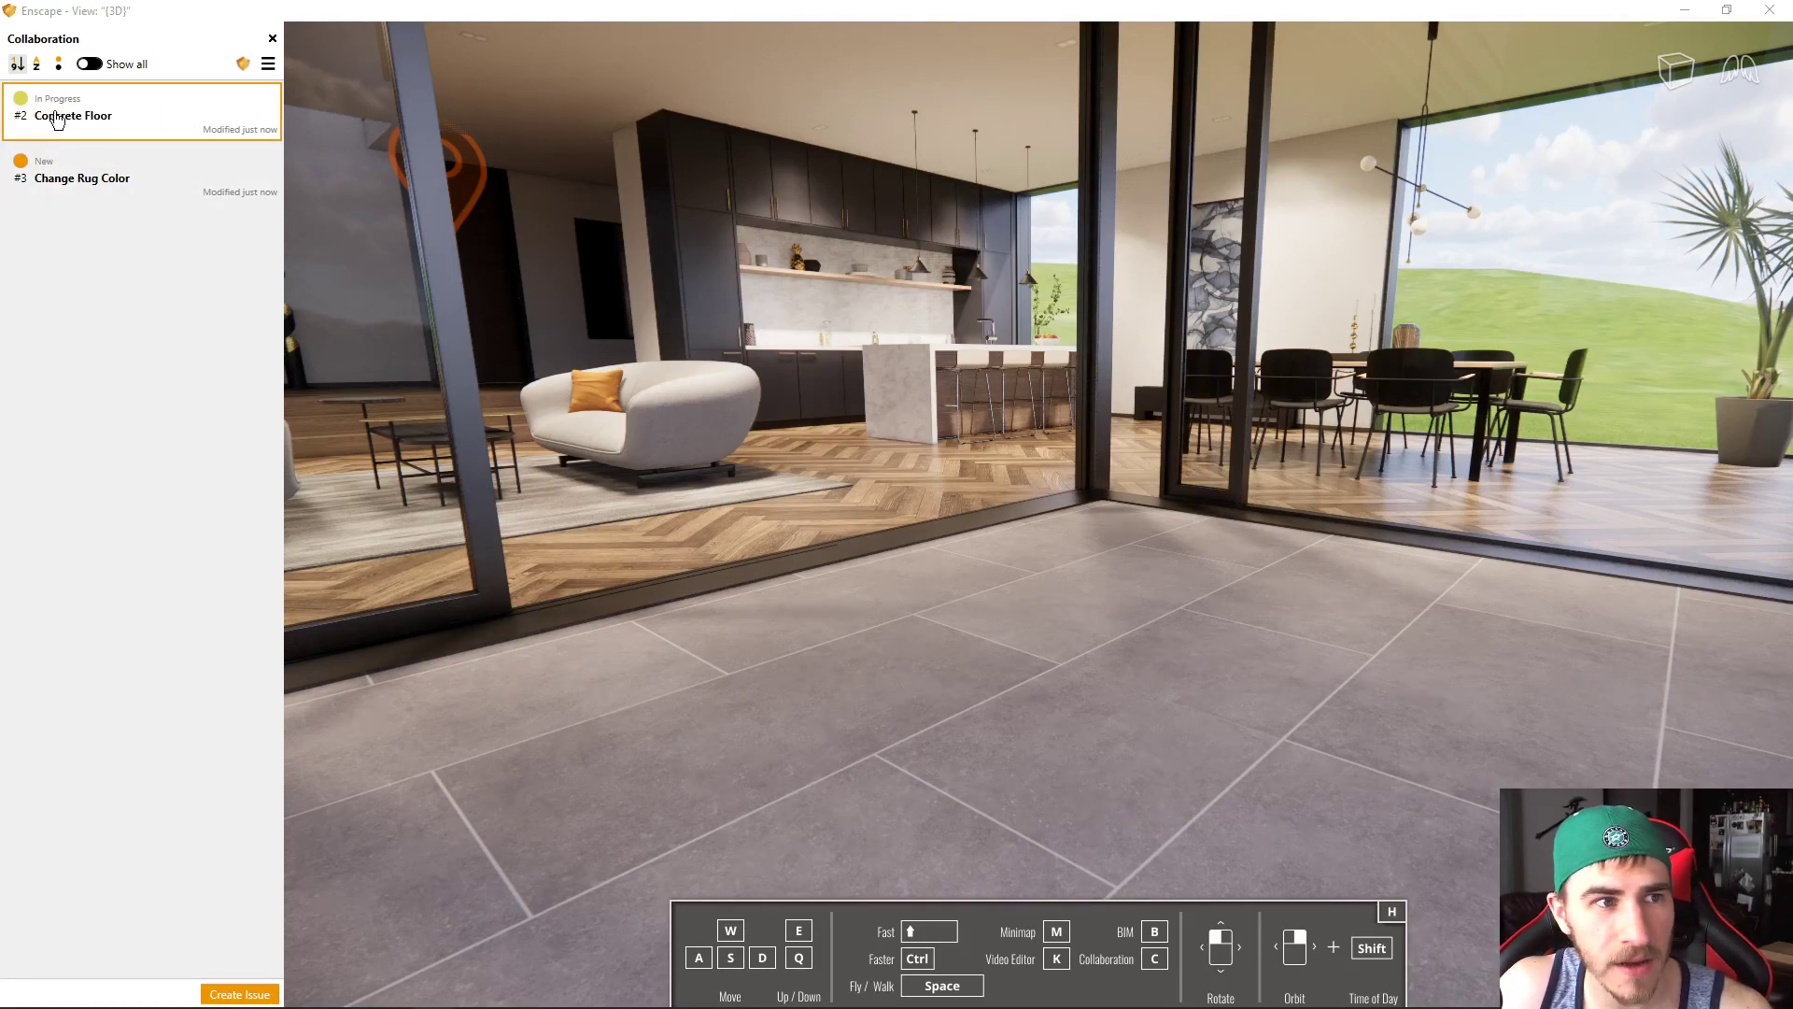
Review the Concrete Floor issue's comment, details and marker color, and return to the issue list
{"action": "left_click", "coordinate": [121, 117]}
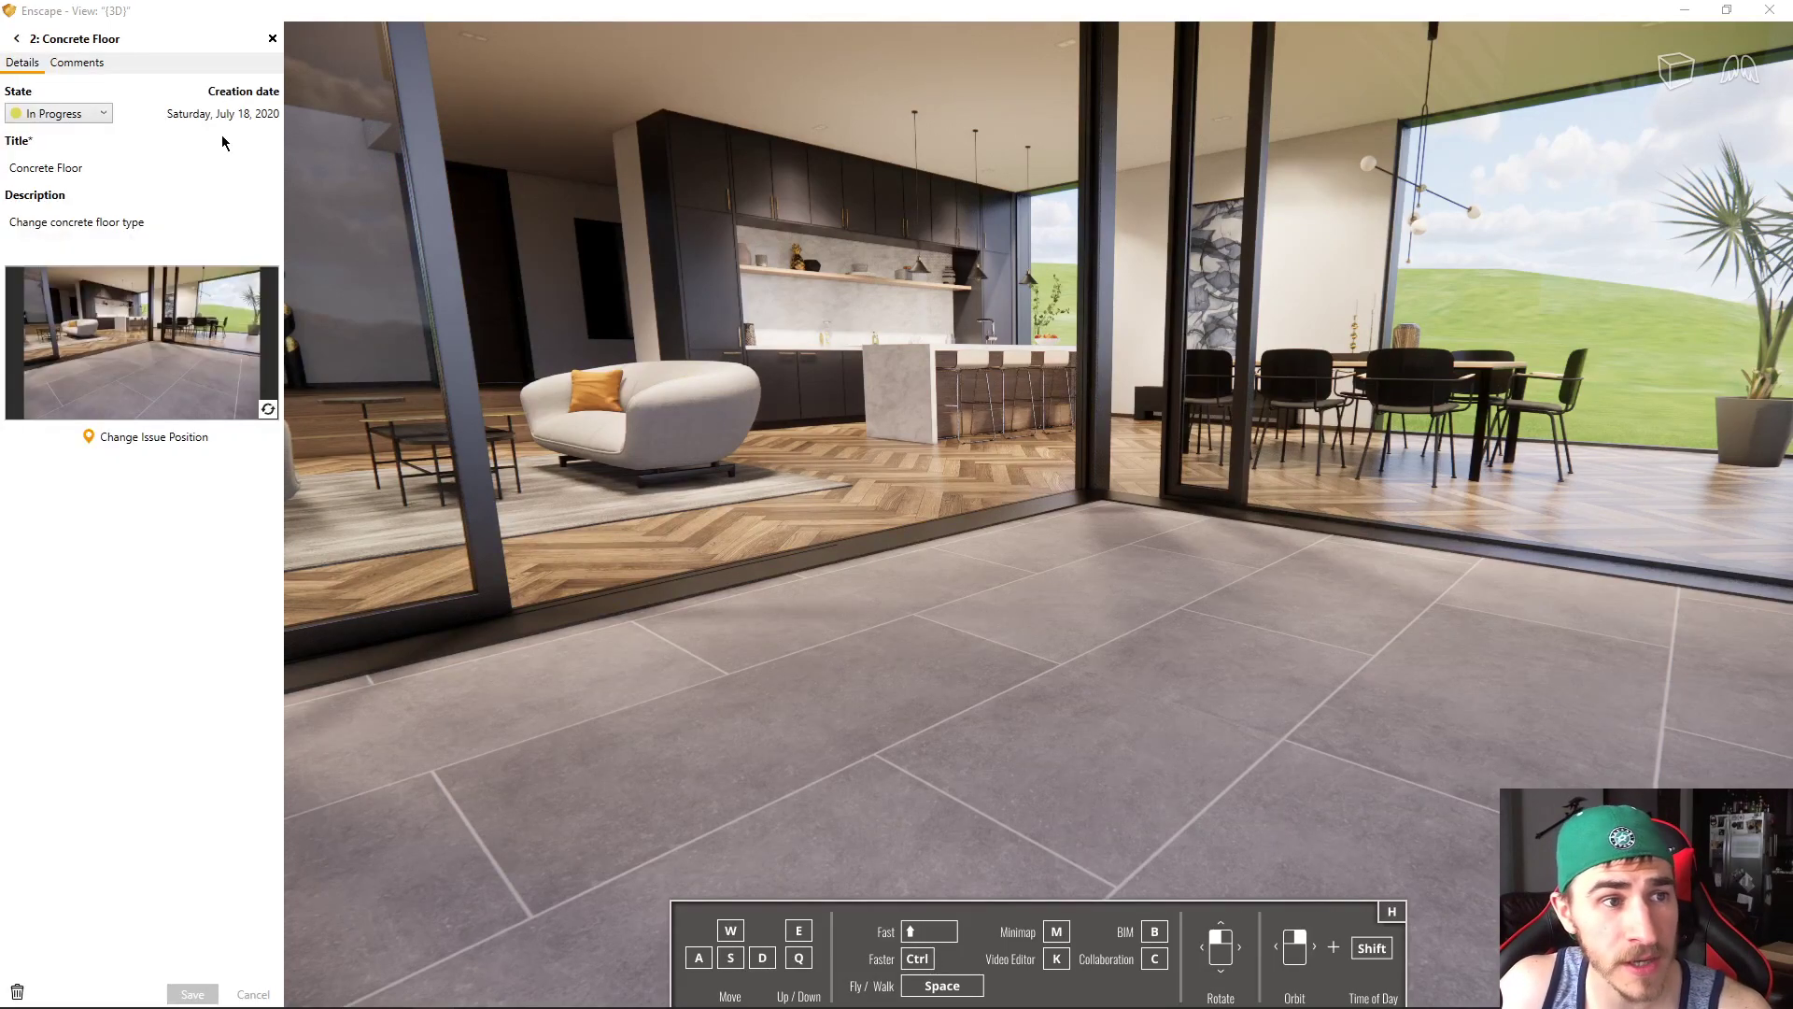
{"action": "left_click", "coordinate": [93, 67]}
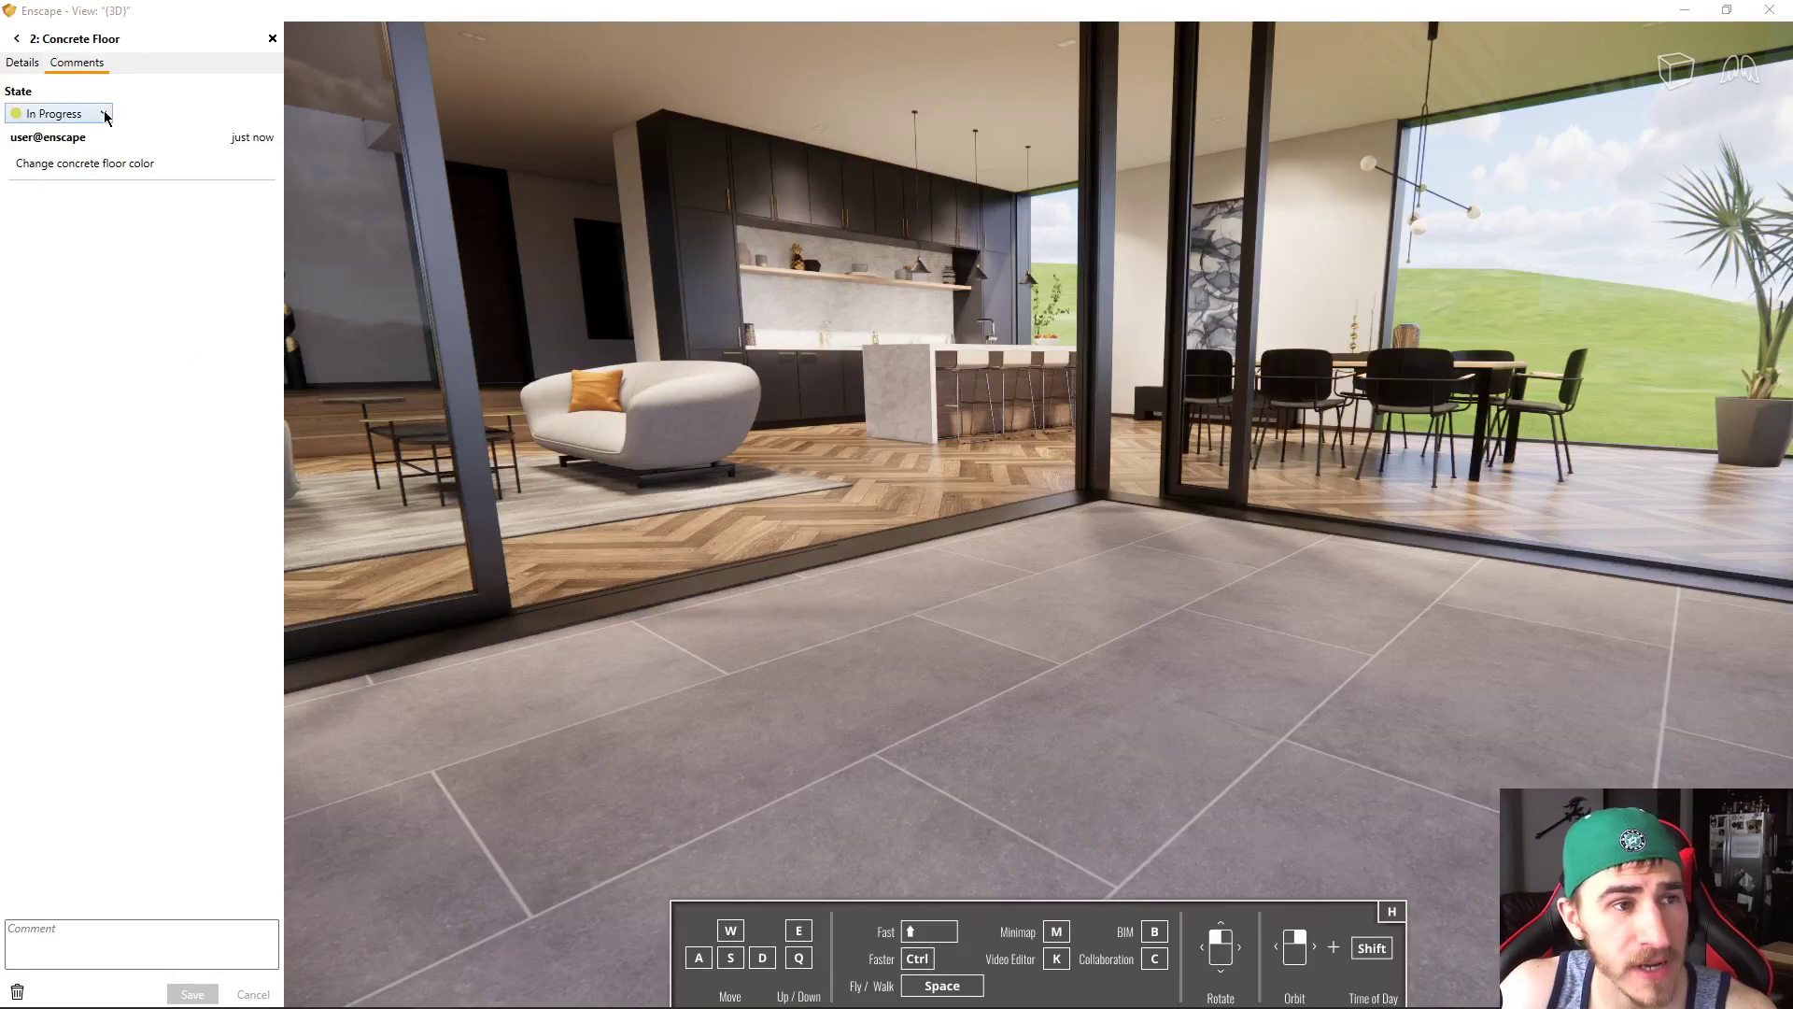
{"action": "left_click", "coordinate": [18, 63]}
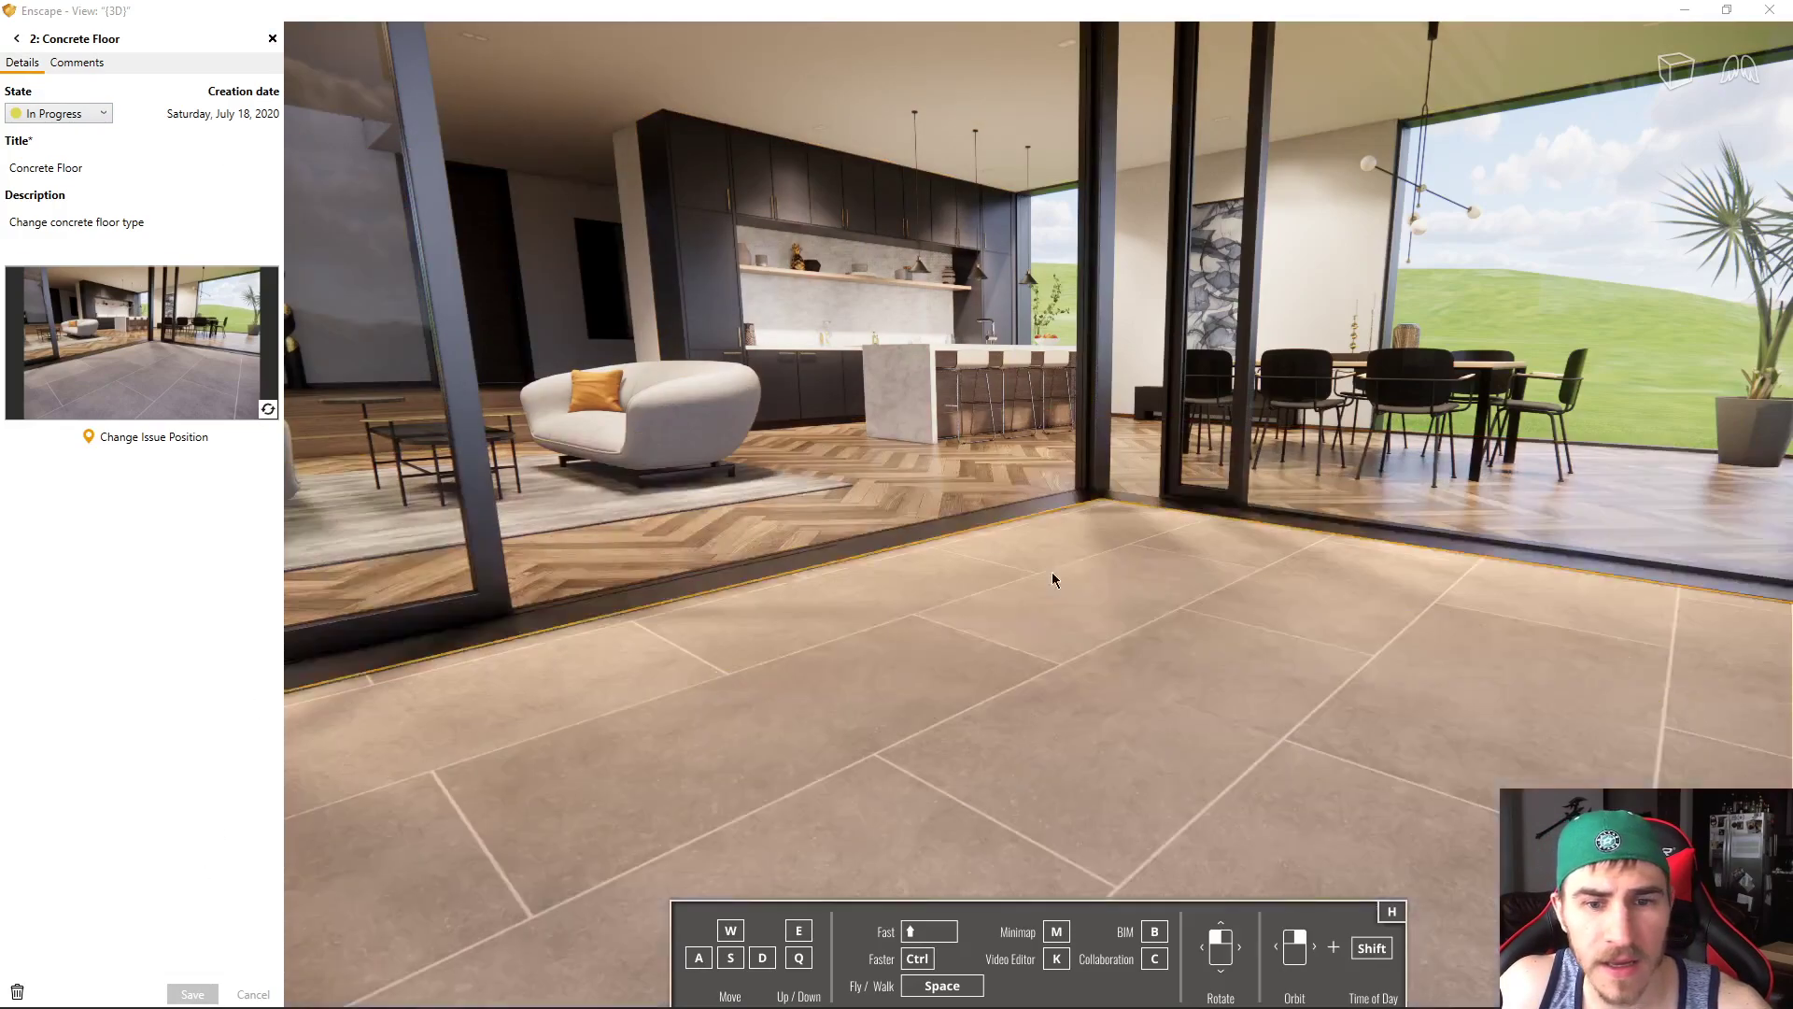
{"action": "right_click_drag", "start_coordinate": [1053, 574], "coordinate": [733, 434]}
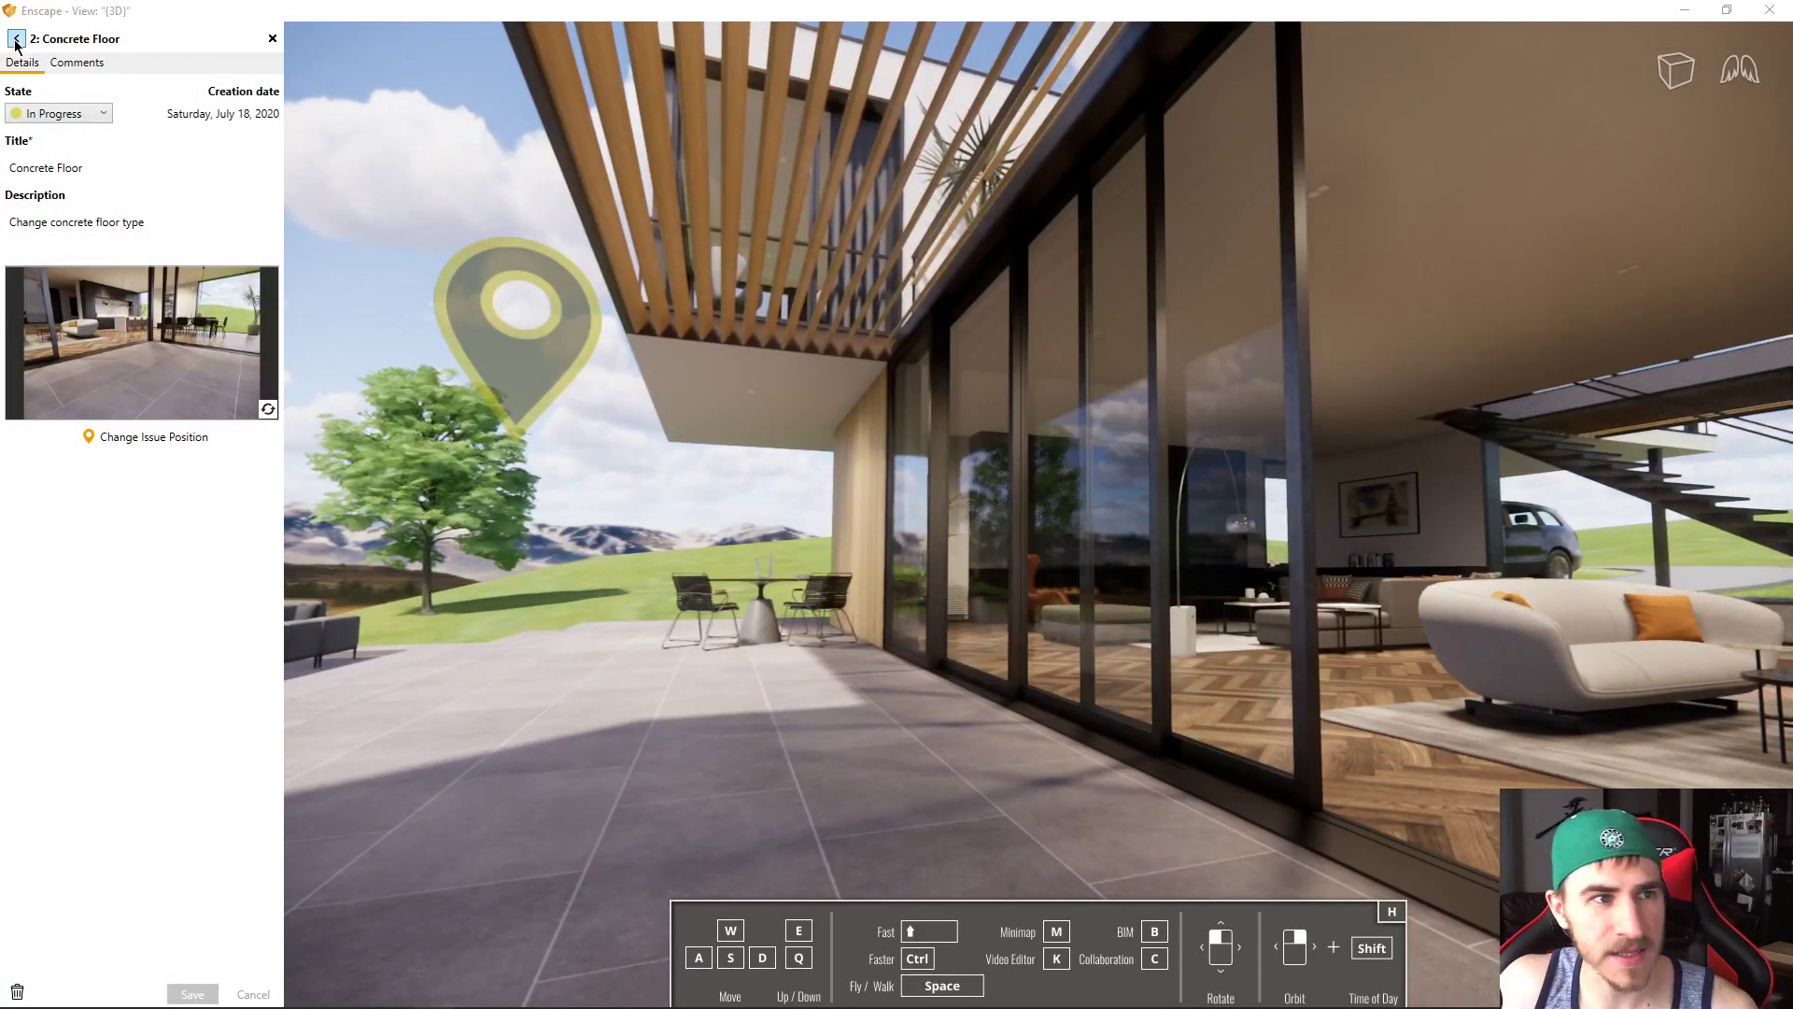
{"action": "left_click", "coordinate": [16, 38]}
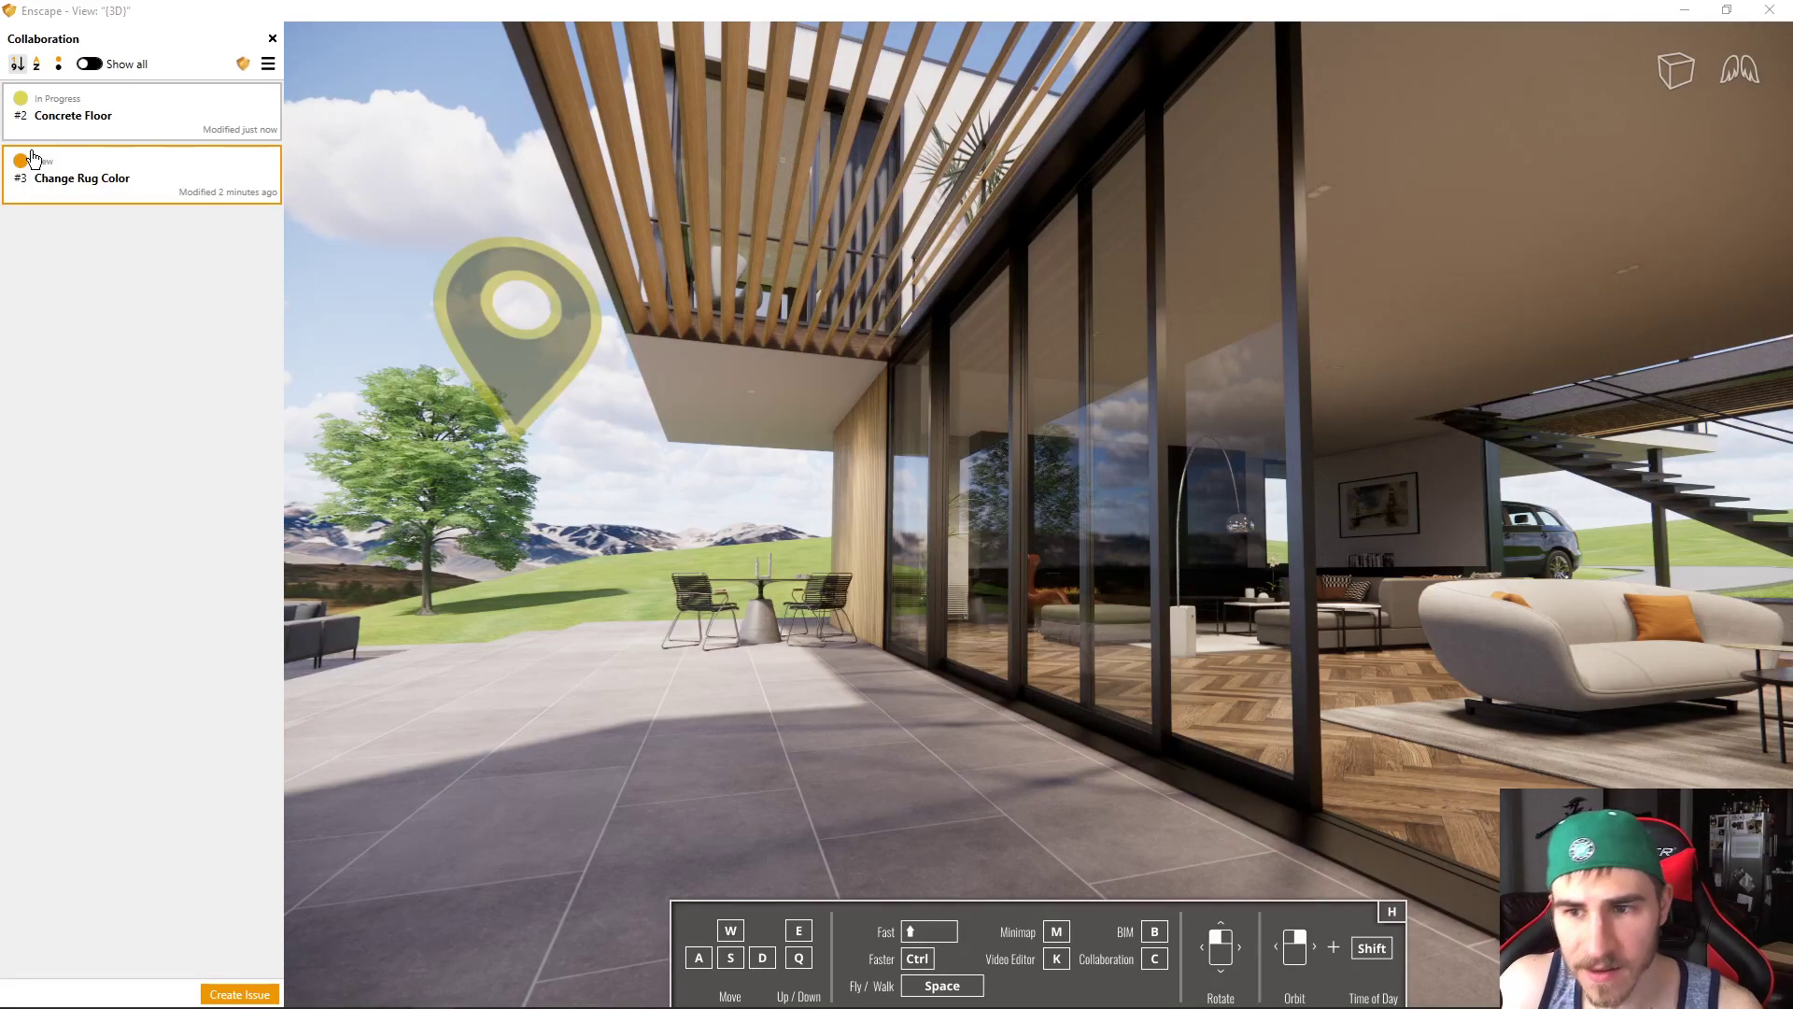
Reopen the Concrete Floor issue and check the available state options without changing the state
{"action": "left_click", "coordinate": [65, 116]}
{"action": "left_click", "coordinate": [52, 113]}
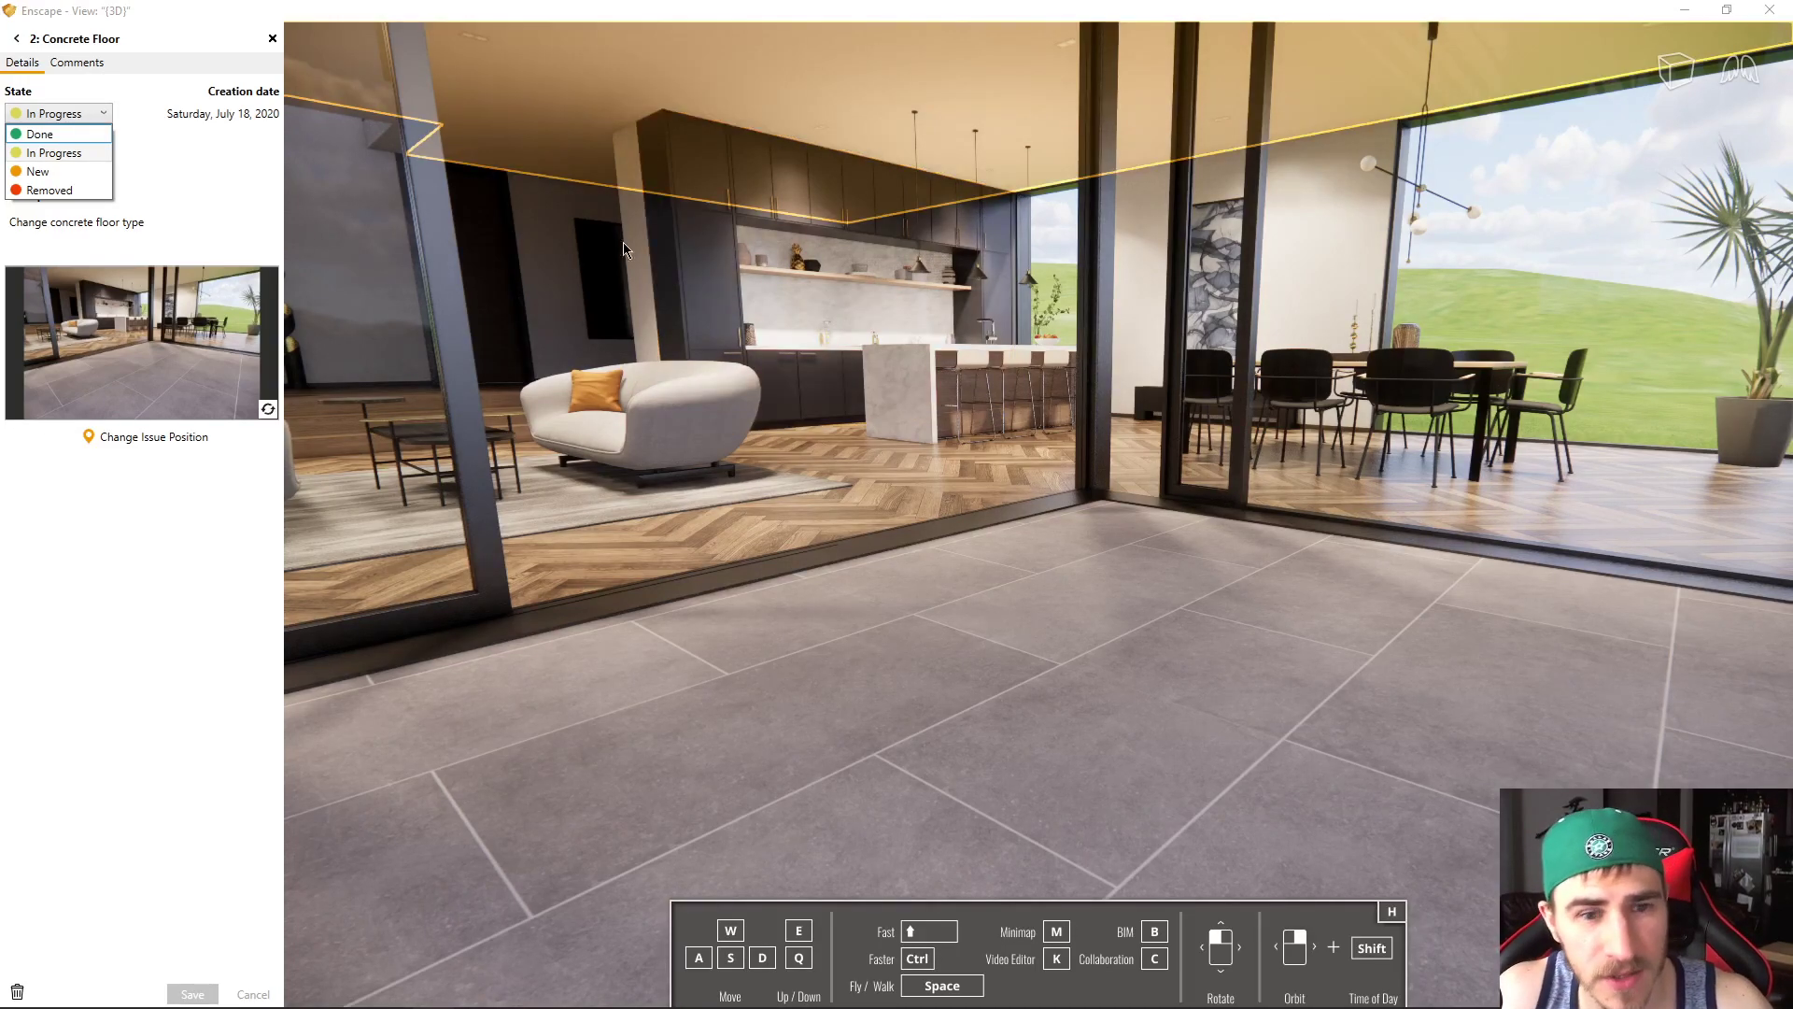
{"action": "left_click", "coordinate": [994, 669]}
Examine the Concrete Floor issue's marker from around the terrace and pool steps, and return to the issue list
{"action": "key", "text": "d"}
{"action": "left_click_drag", "start_coordinate": [993, 669], "coordinate": [785, 669]}
{"action": "left_click_drag", "start_coordinate": [1588, 523], "coordinate": [1146, 435]}
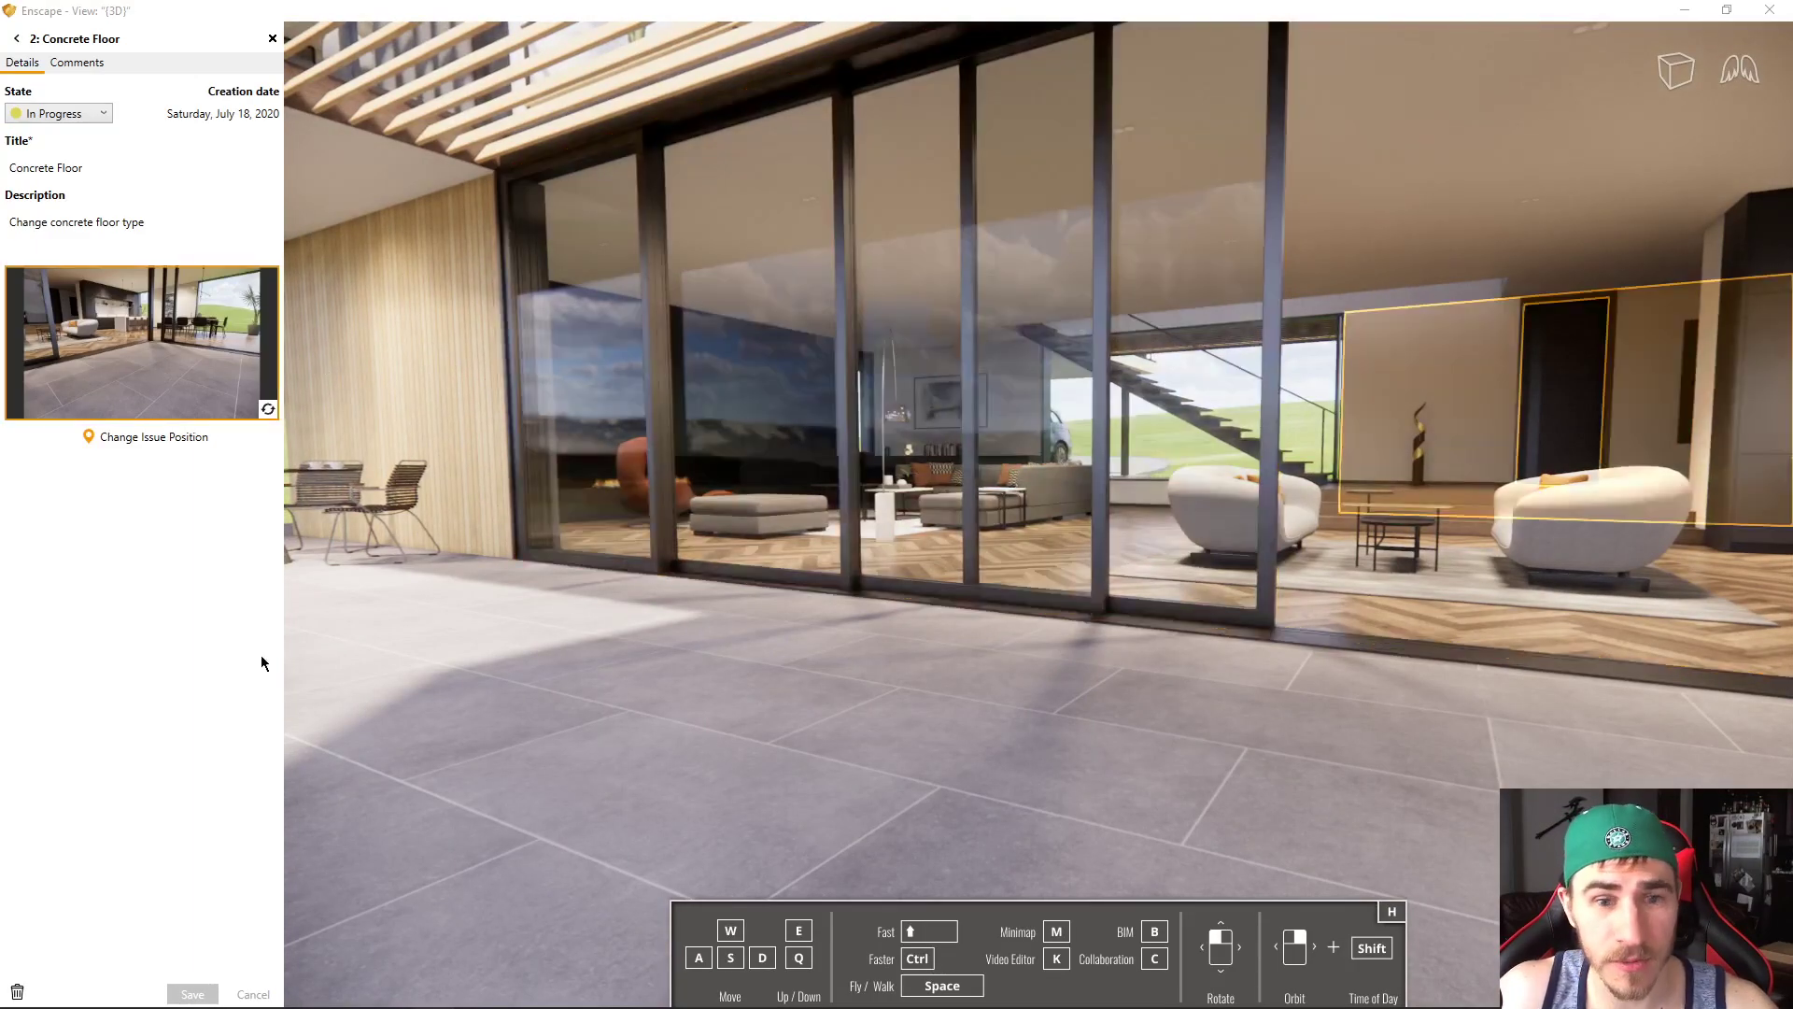
{"action": "mouse_move", "coordinate": [1249, 700]}
{"action": "left_mouse_down"}
{"action": "mouse_move", "coordinate": [1392, 701]}
{"action": "mouse_move", "coordinate": [1438, 598]}
{"action": "mouse_move", "coordinate": [1354, 616]}
{"action": "mouse_move", "coordinate": [794, 561]}
{"action": "mouse_move", "coordinate": [822, 420]}
{"action": "mouse_move", "coordinate": [899, 289]}
{"action": "left_mouse_up"}
{"action": "key", "text": "e"}
{"action": "key", "text": "s"}
{"action": "key", "text": "w"}
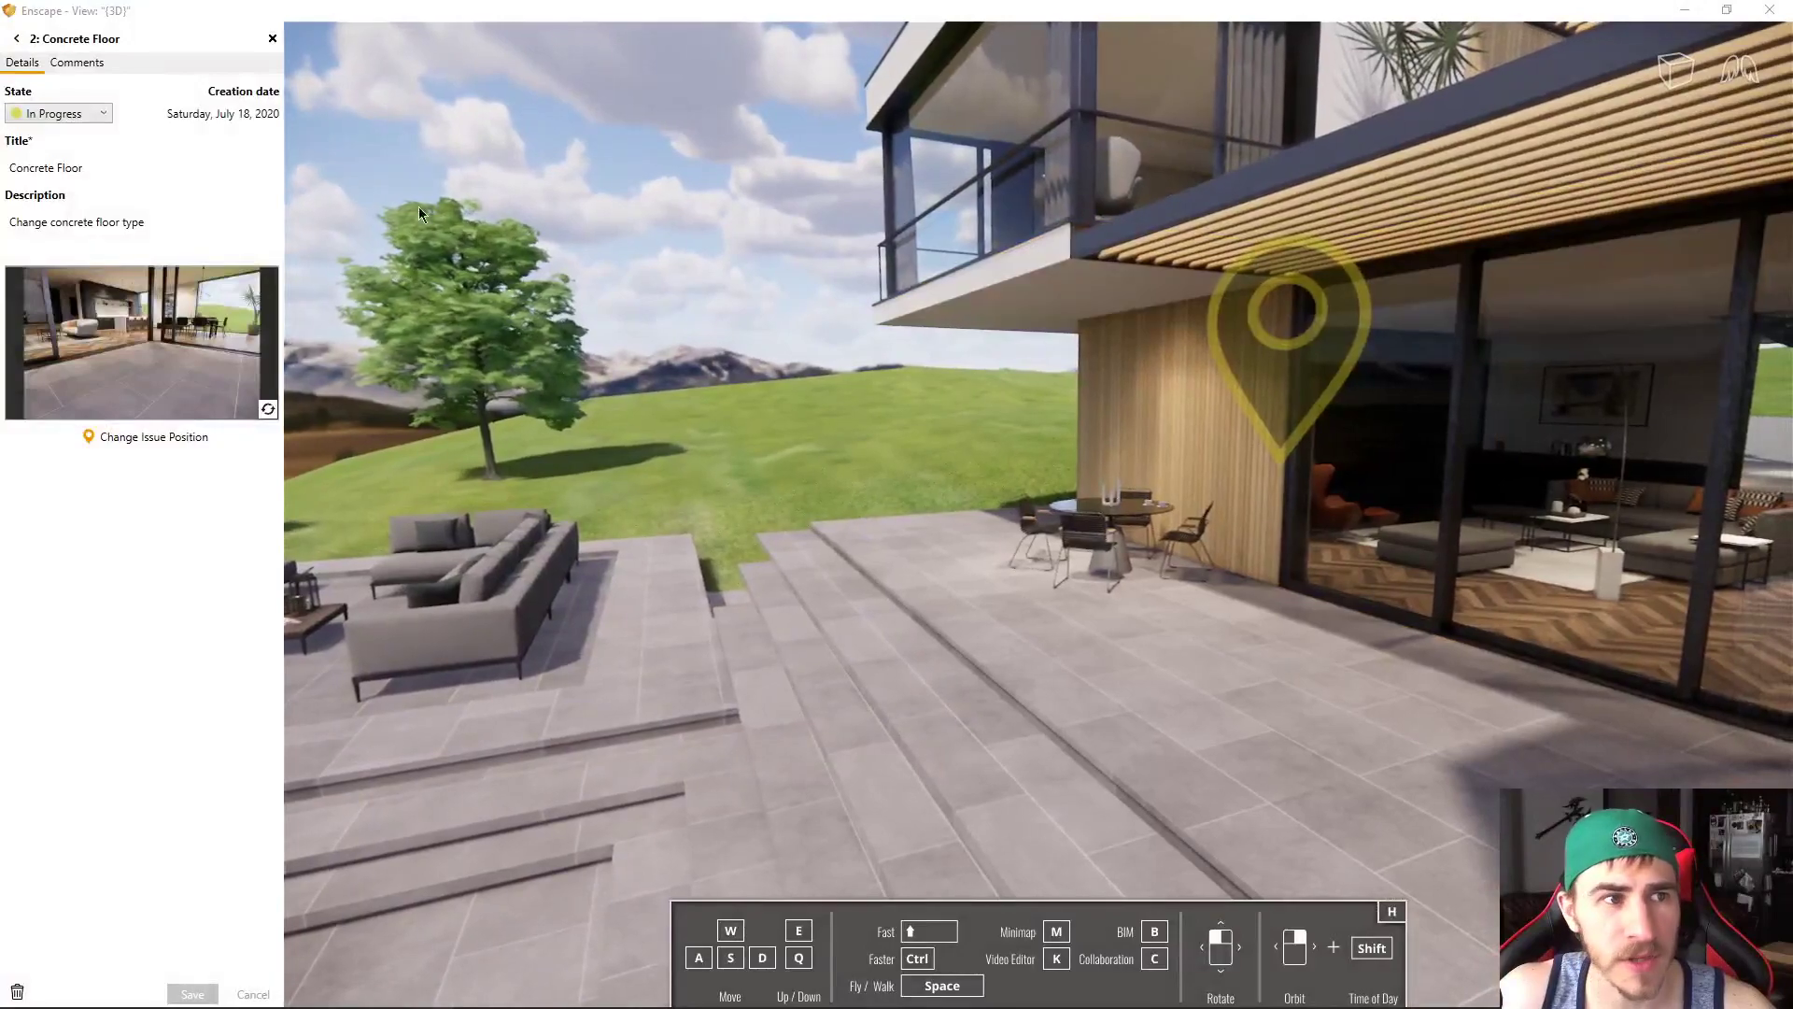
{"action": "left_click_drag", "start_coordinate": [374, 374], "coordinate": [621, 362]}
{"action": "key", "text": "s"}
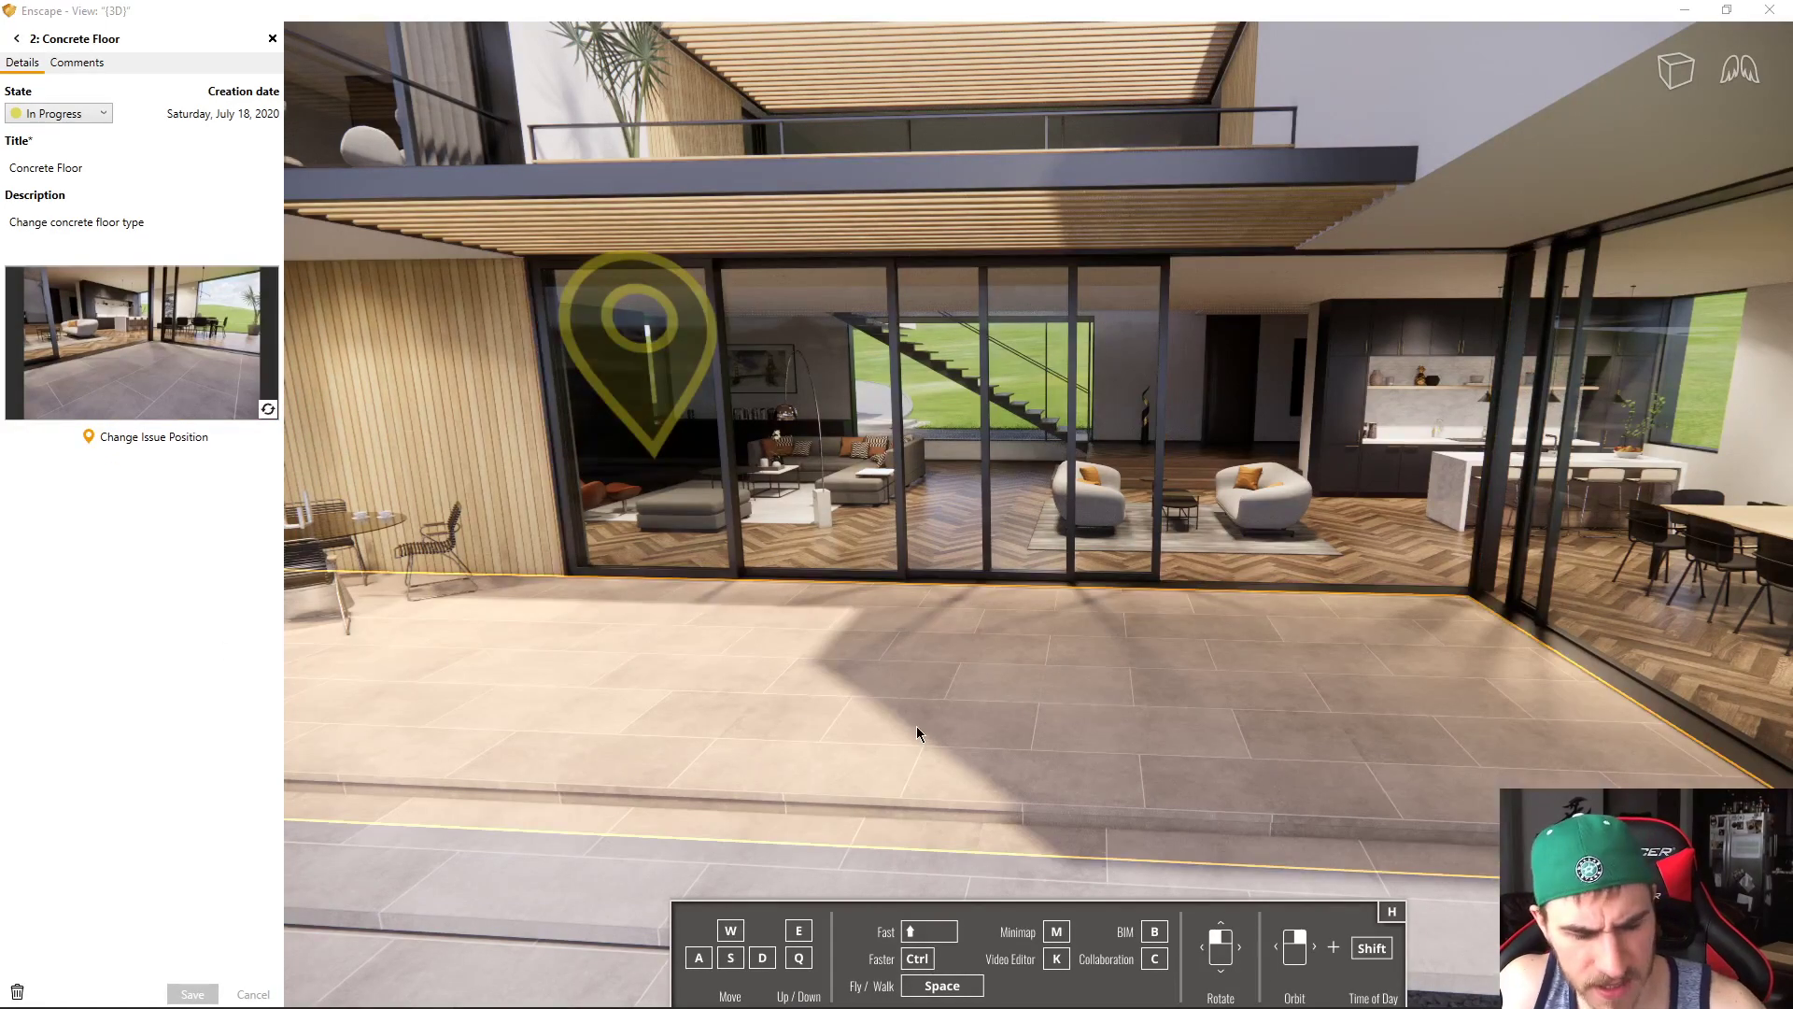
{"action": "key", "text": "w"}
{"action": "left_click_drag", "start_coordinate": [916, 728], "coordinate": [1061, 541]}
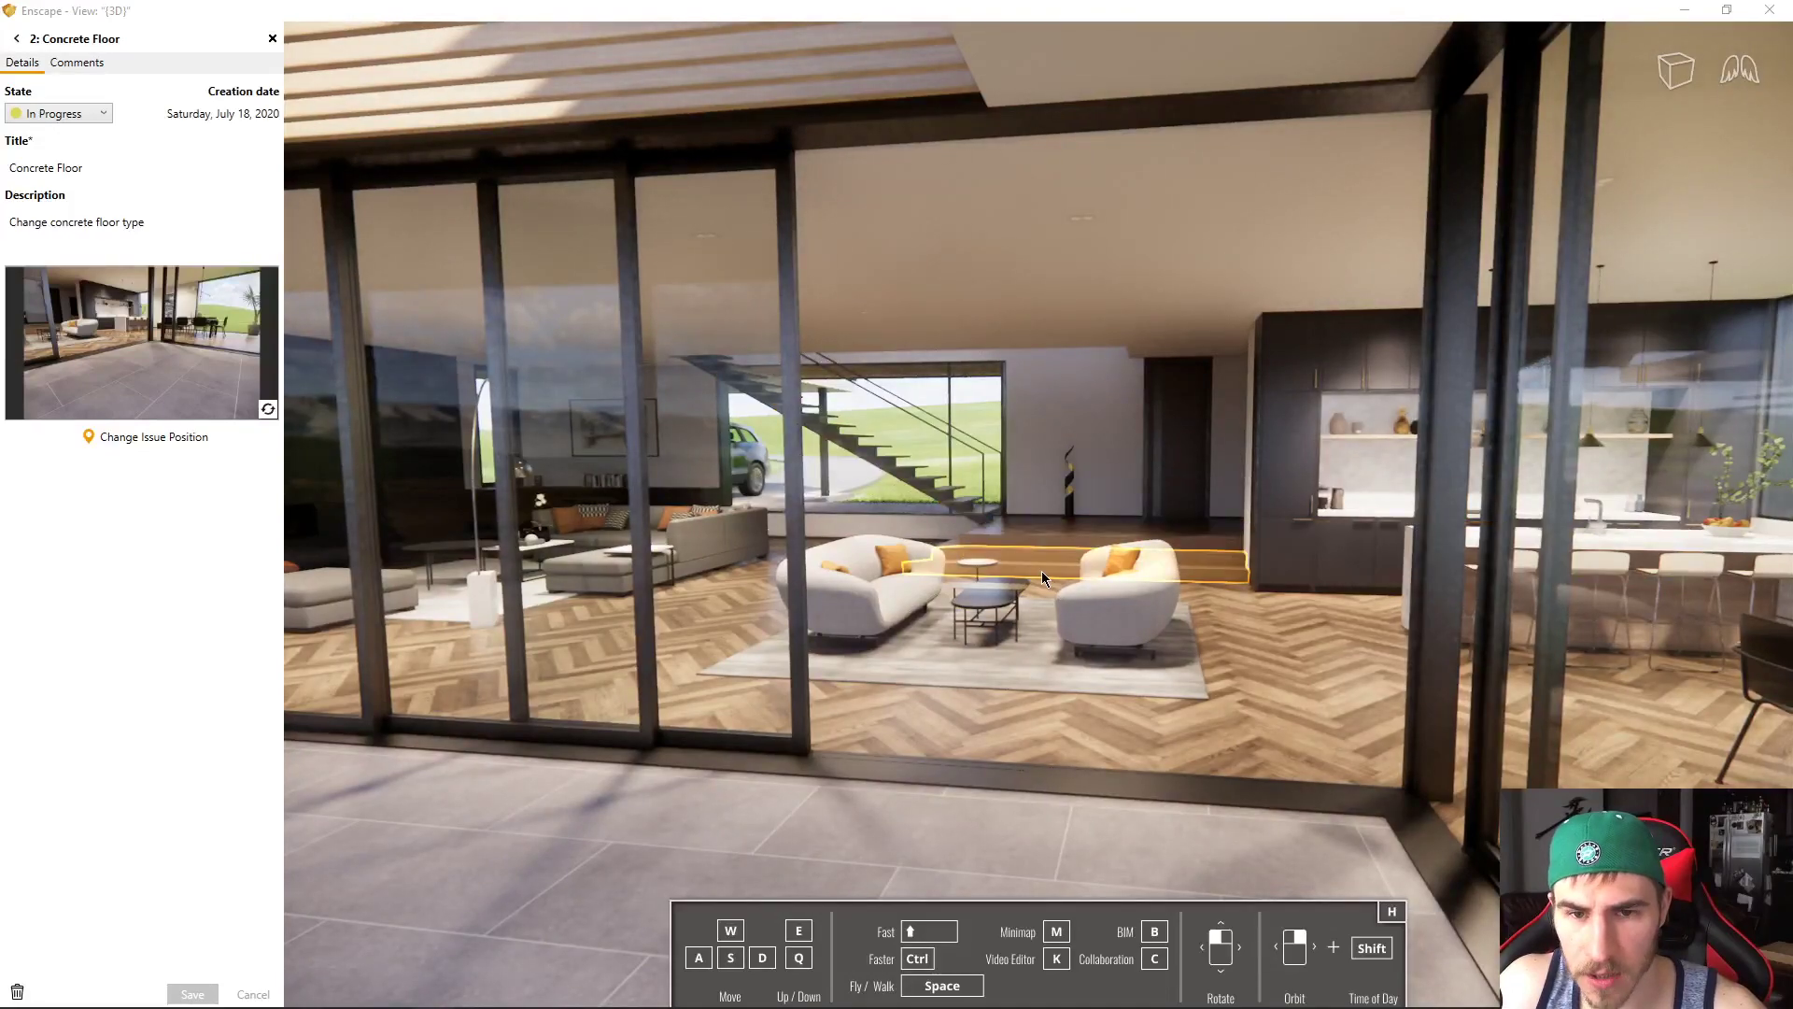
{"action": "left_click", "coordinate": [16, 39]}
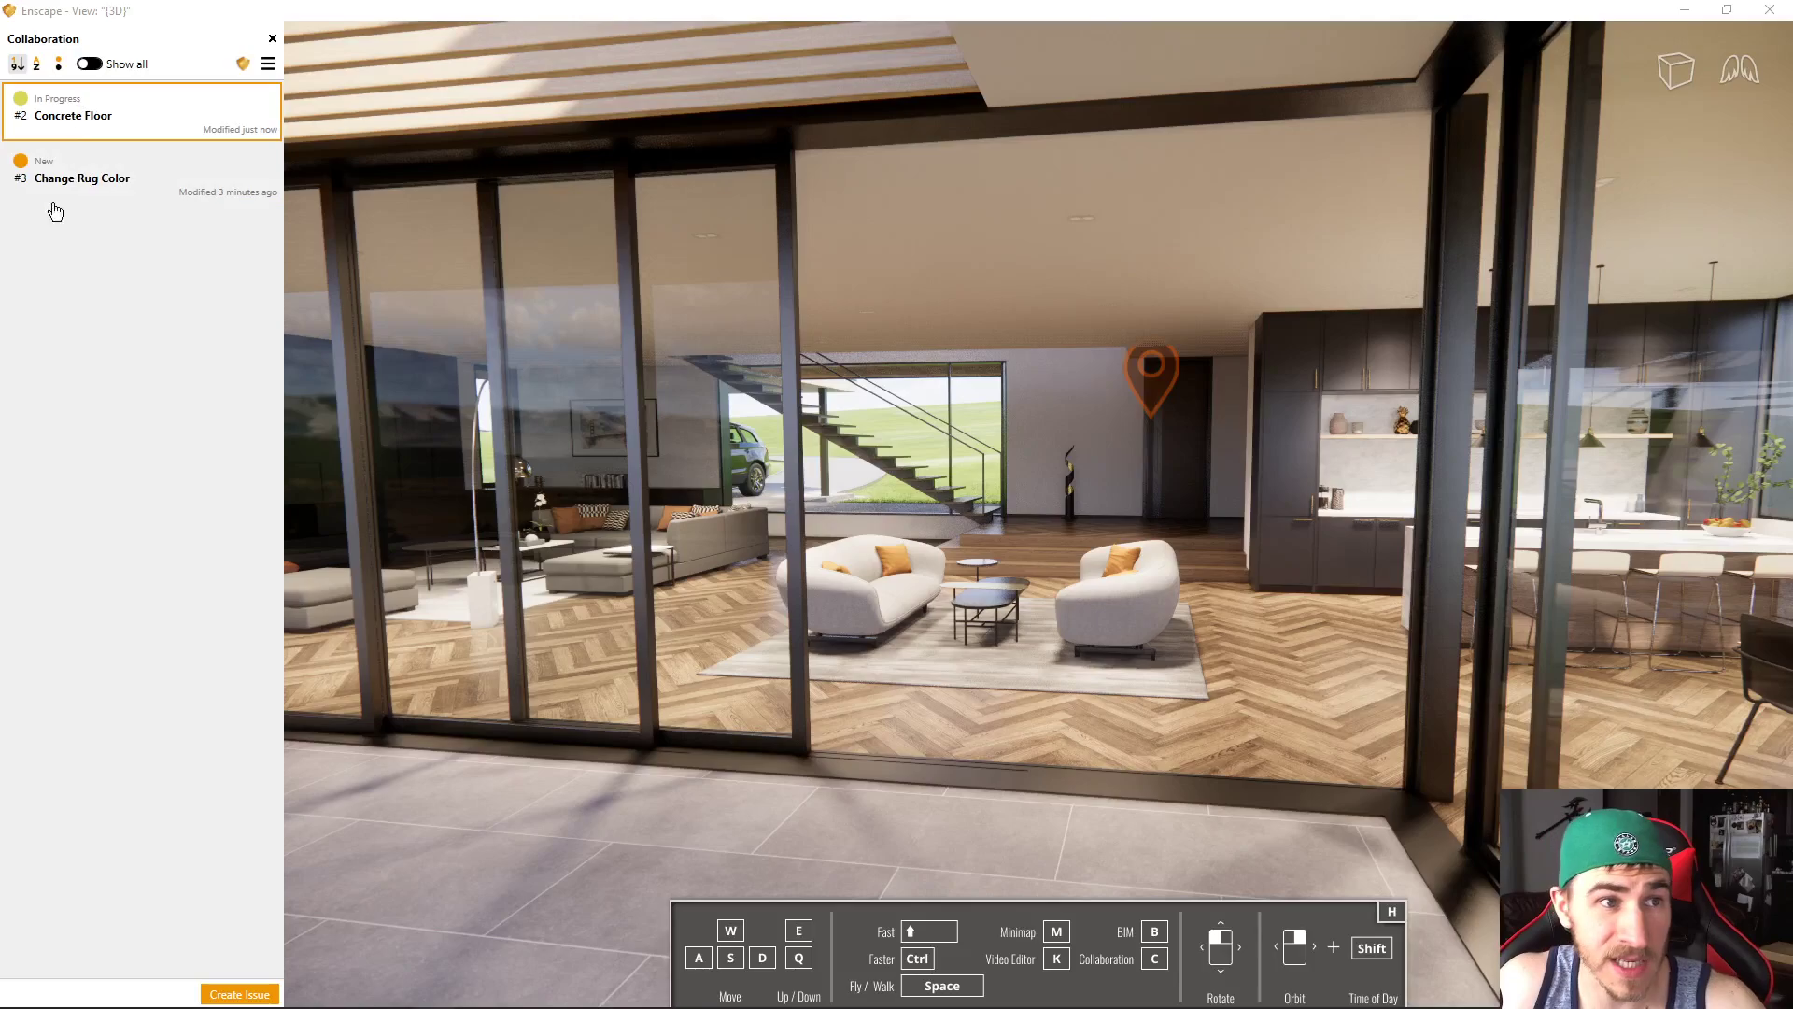
Compare the issue list's alphabetical and state sort orders, and restore sorting by issue number
{"action": "mouse_move", "coordinate": [1029, 531]}
{"action": "left_mouse_down"}
{"action": "mouse_move", "coordinate": [523, 439]}
{"action": "mouse_move", "coordinate": [1028, 532]}
{"action": "left_mouse_up"}
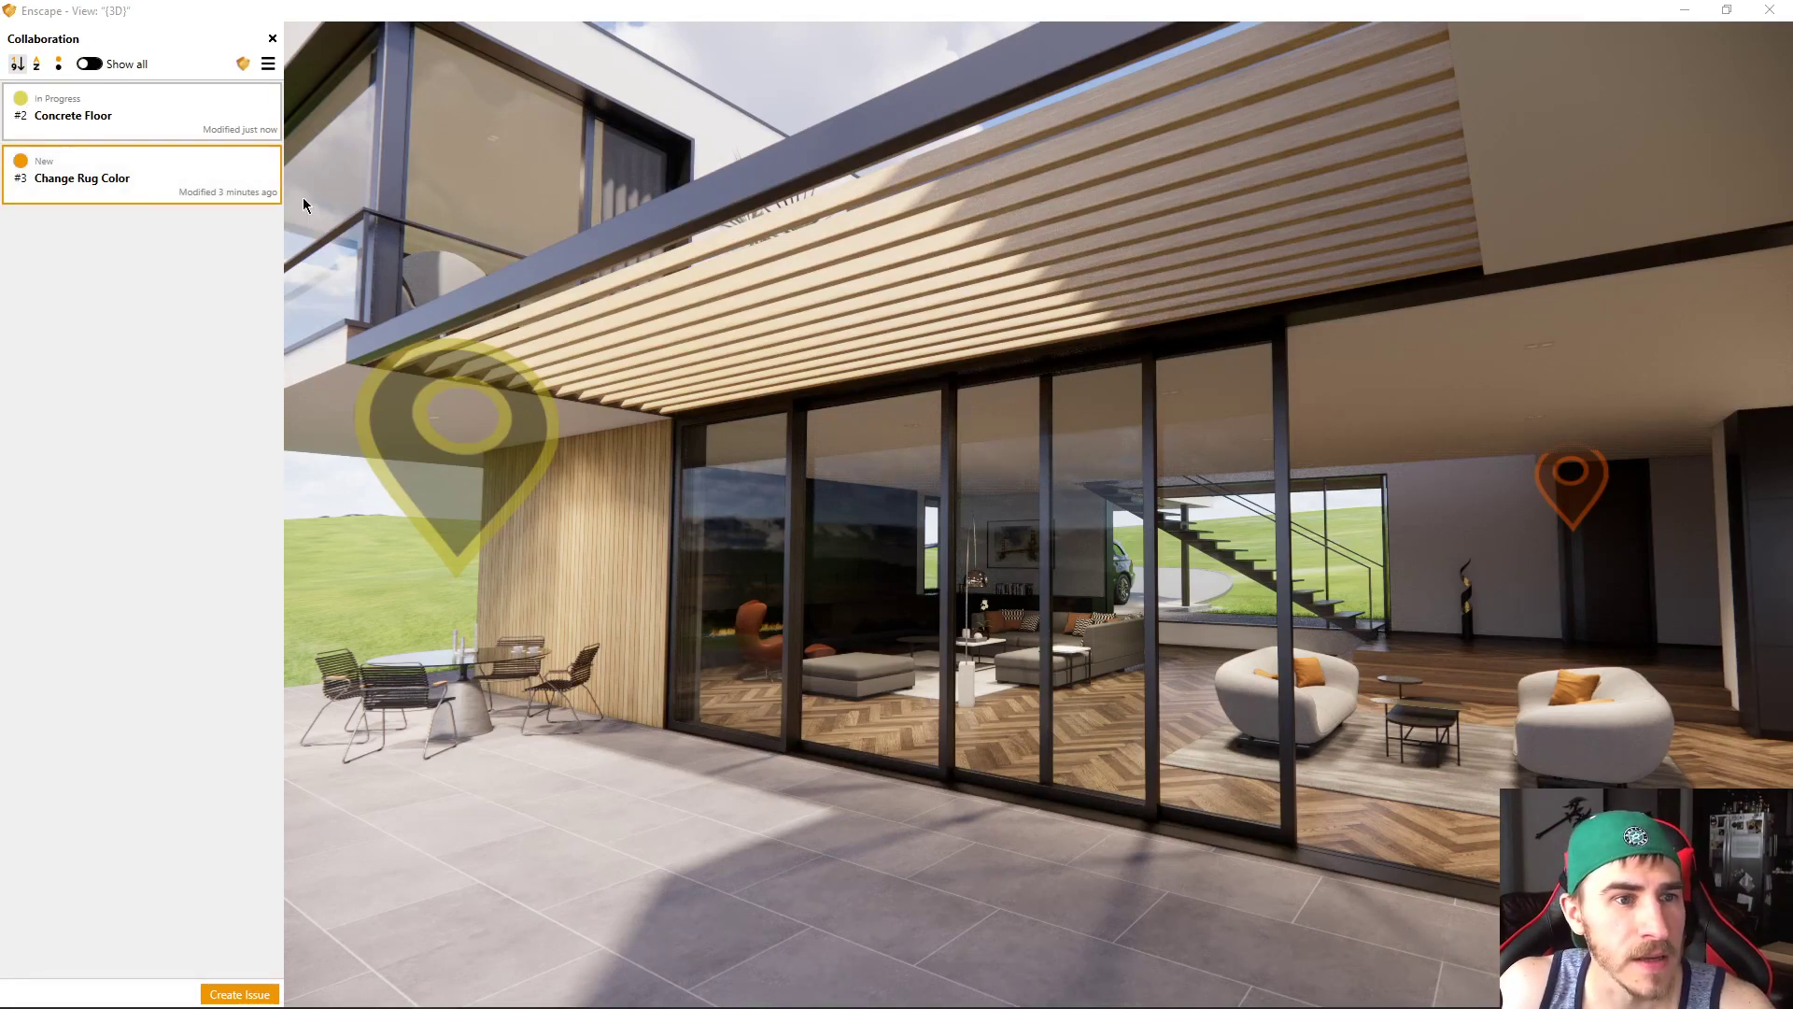
{"action": "left_click", "coordinate": [38, 66]}
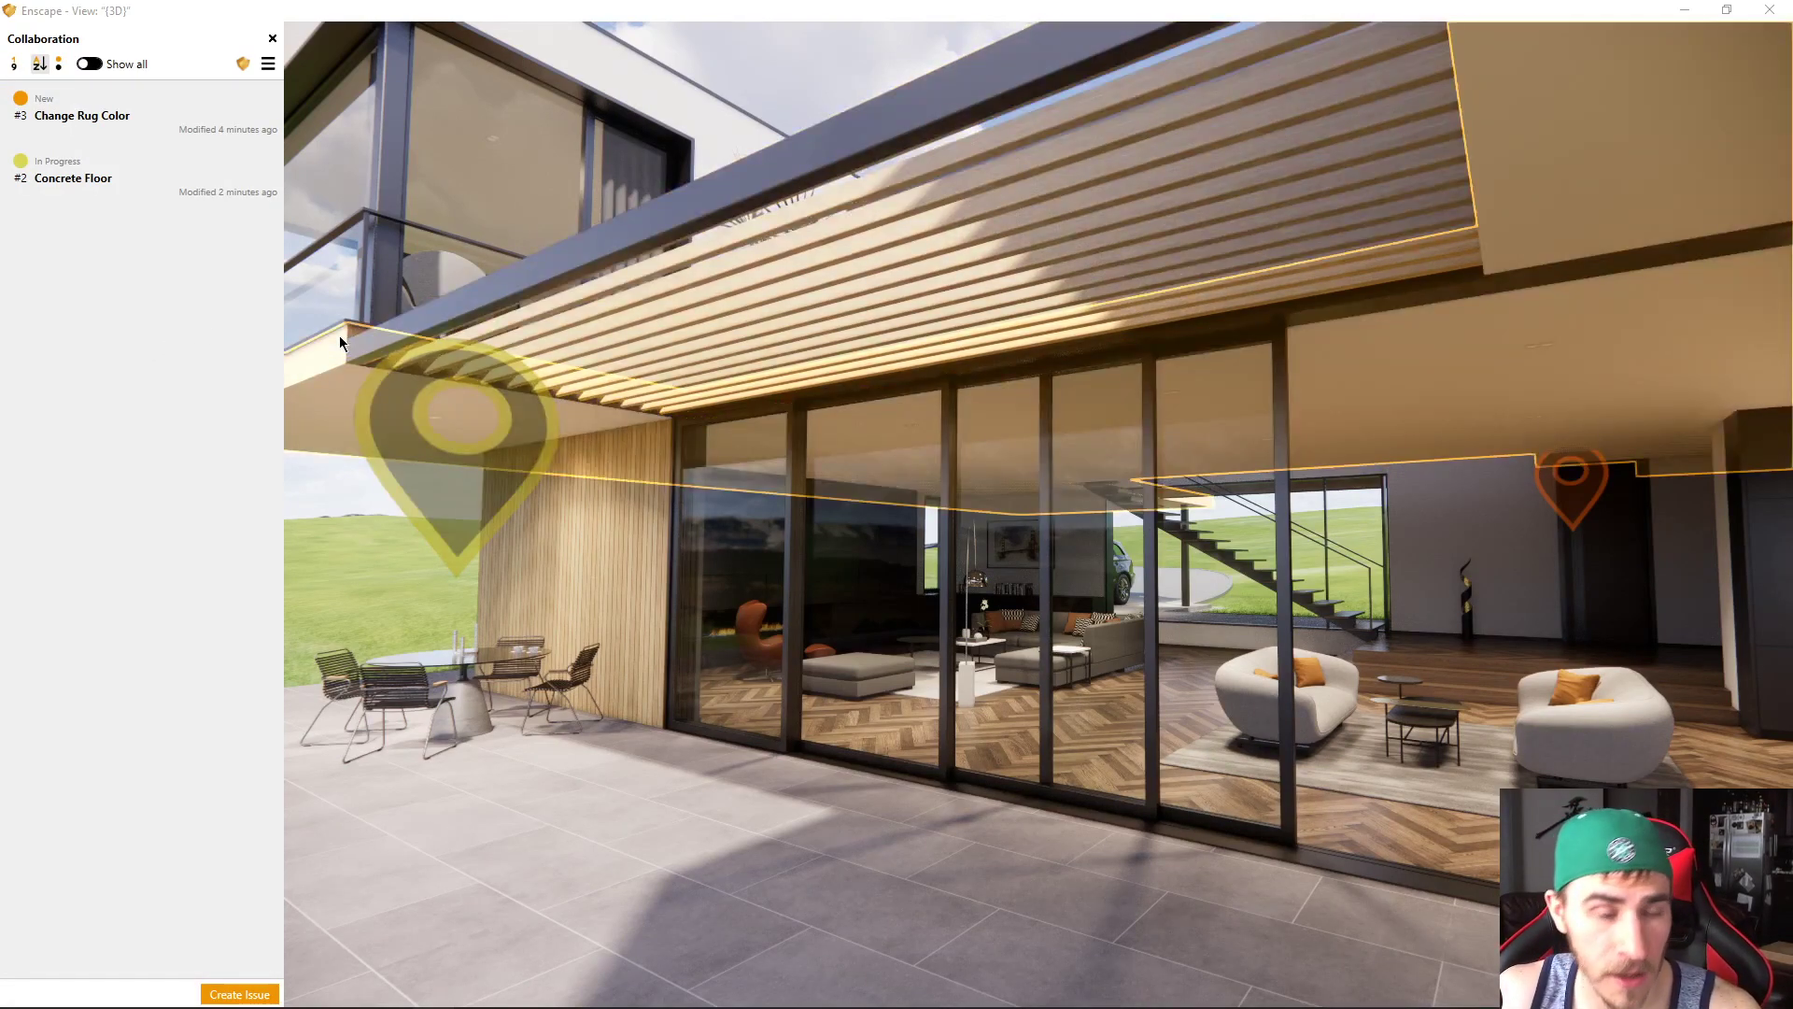
{"action": "left_click", "coordinate": [58, 65]}
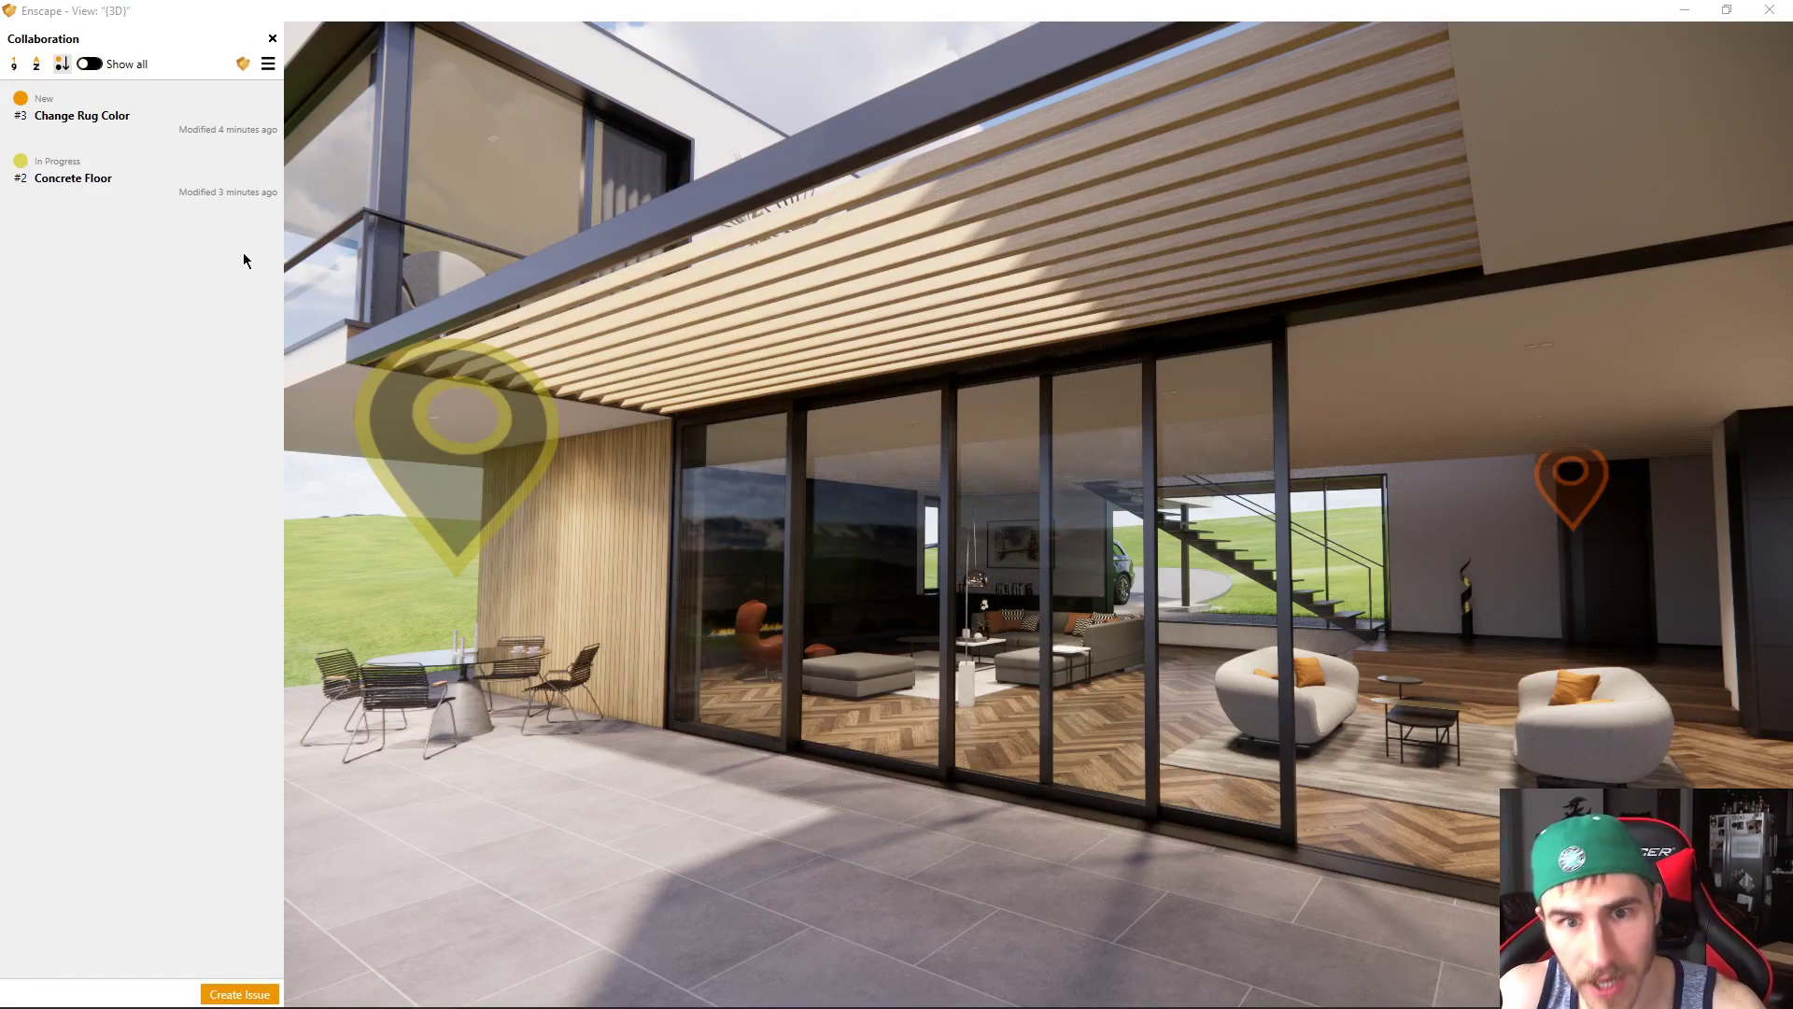
{"action": "left_click", "coordinate": [17, 64]}
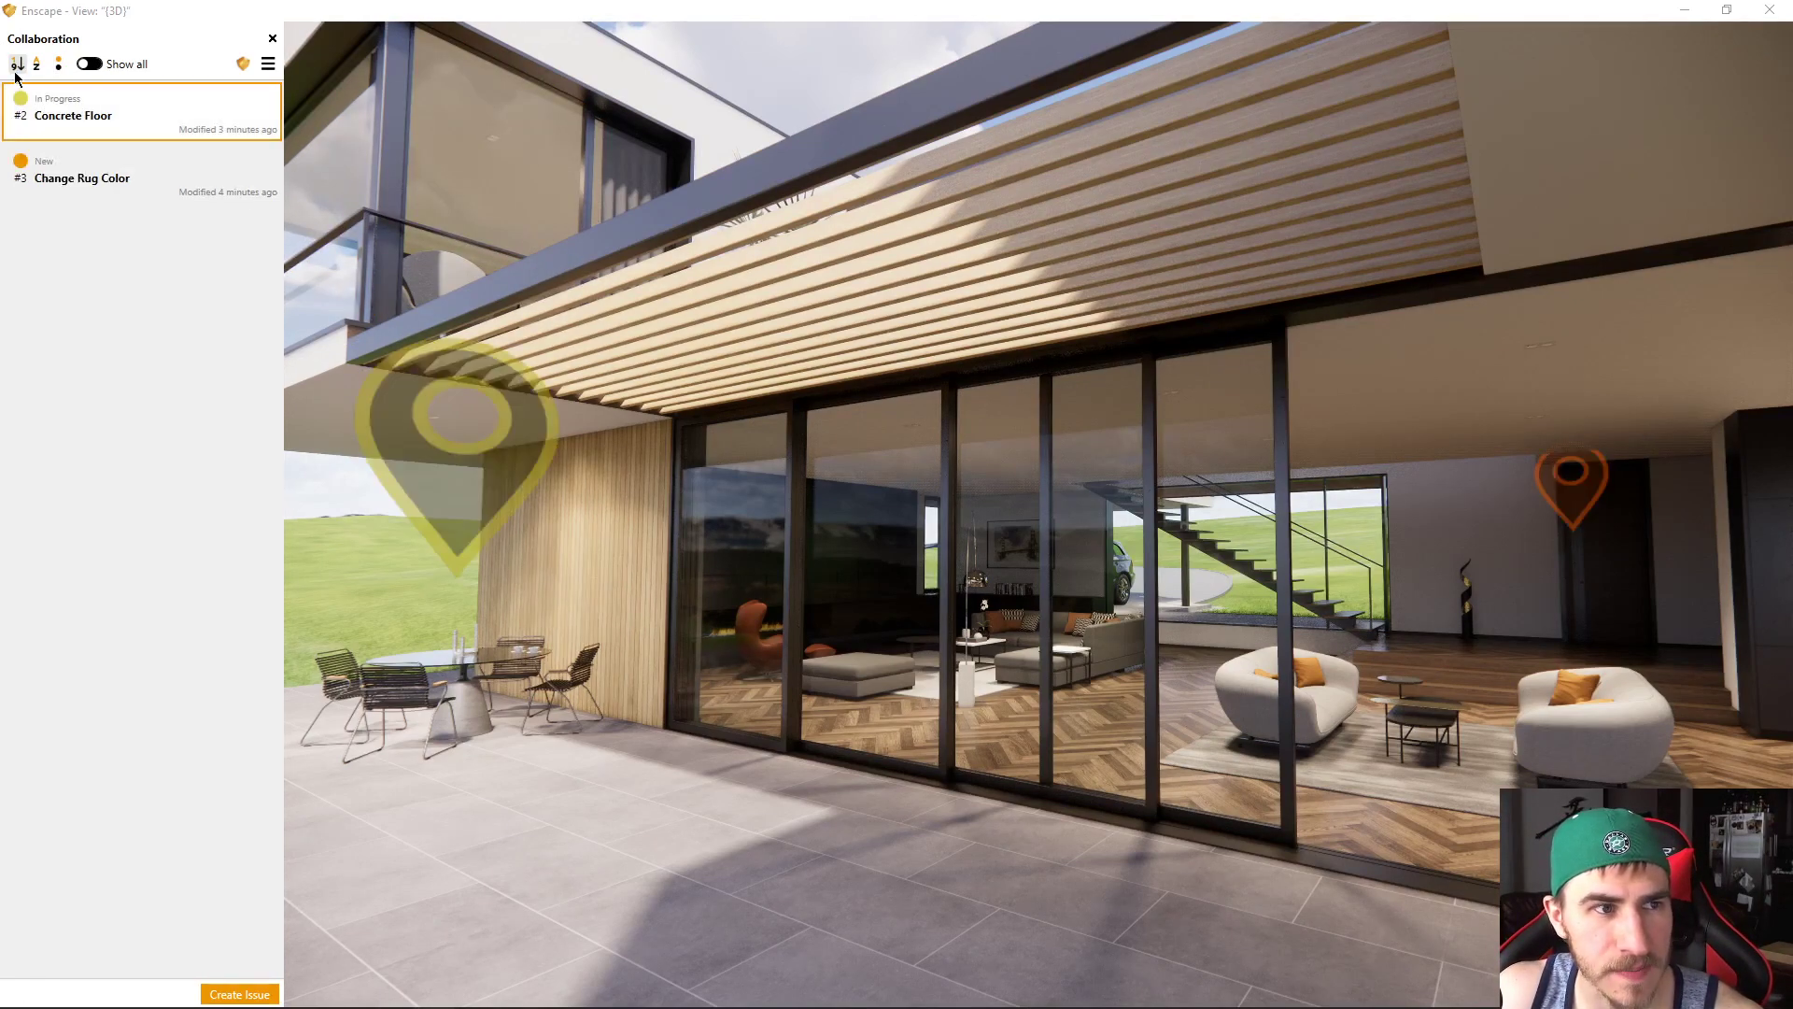
{"action": "left_click", "coordinate": [38, 64]}
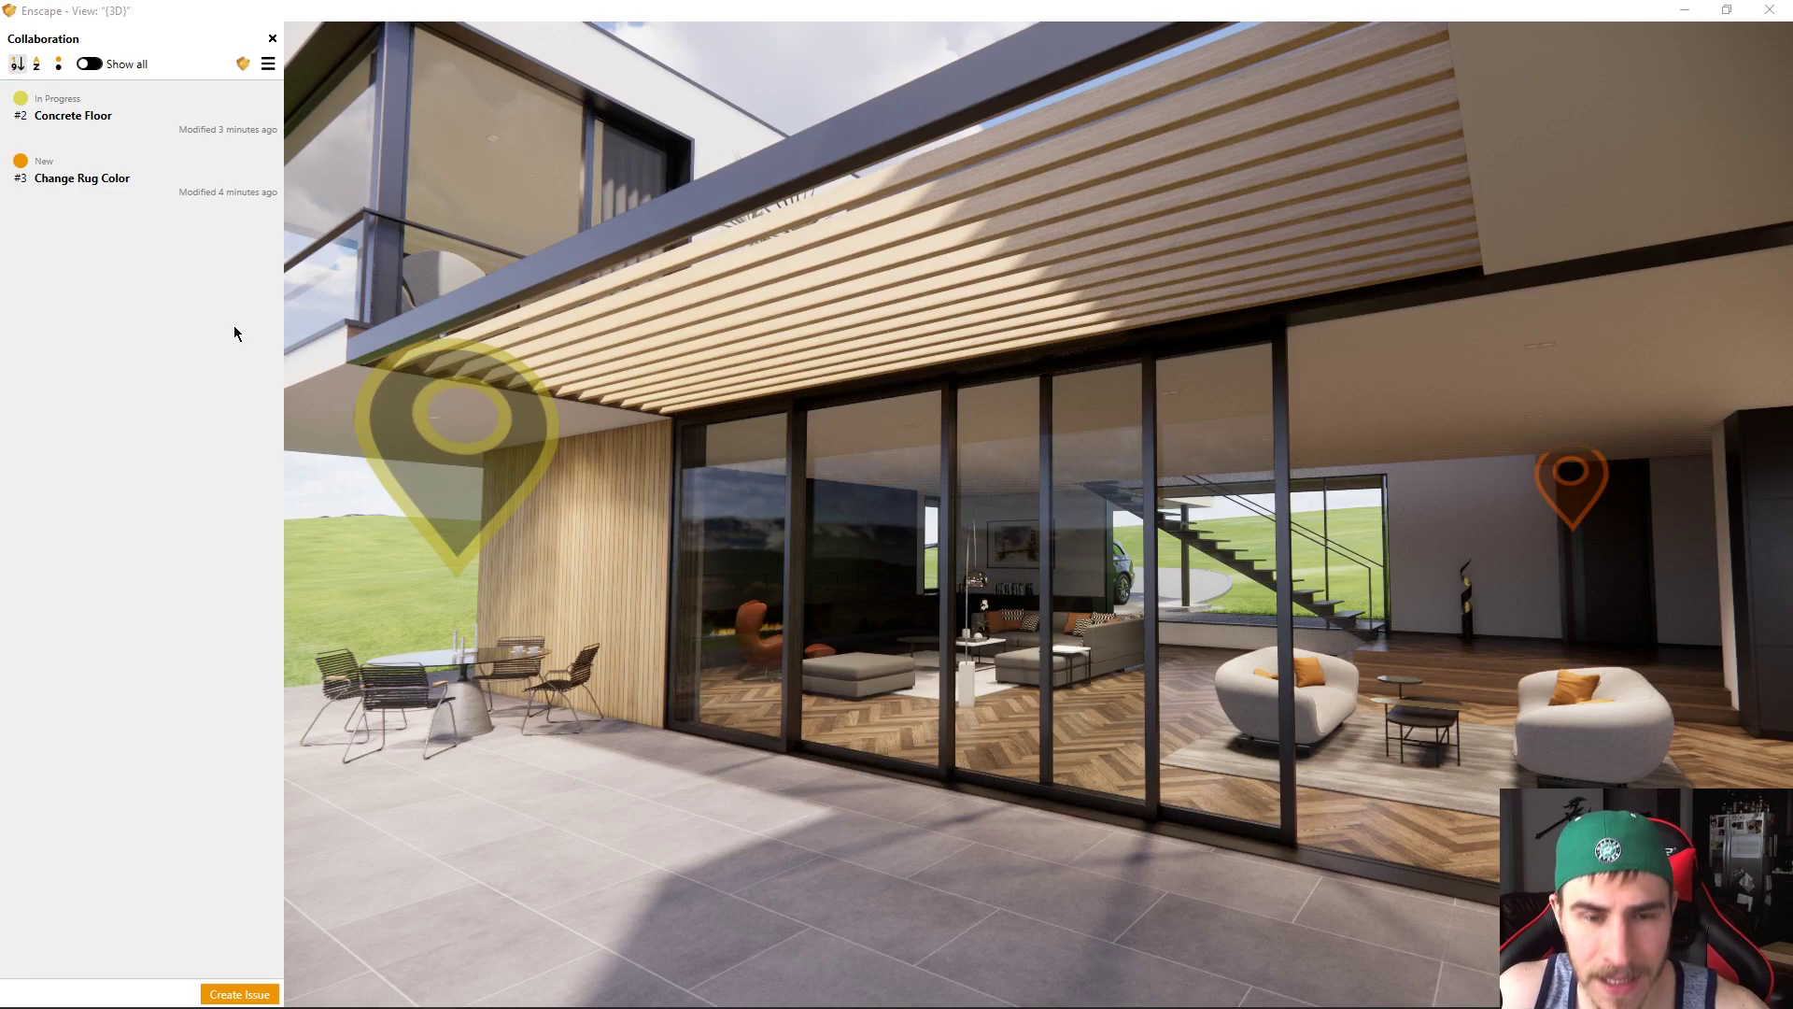
Open the Concrete Floor issue, set its state to Done, and save the change
{"action": "left_click", "coordinate": [135, 126]}
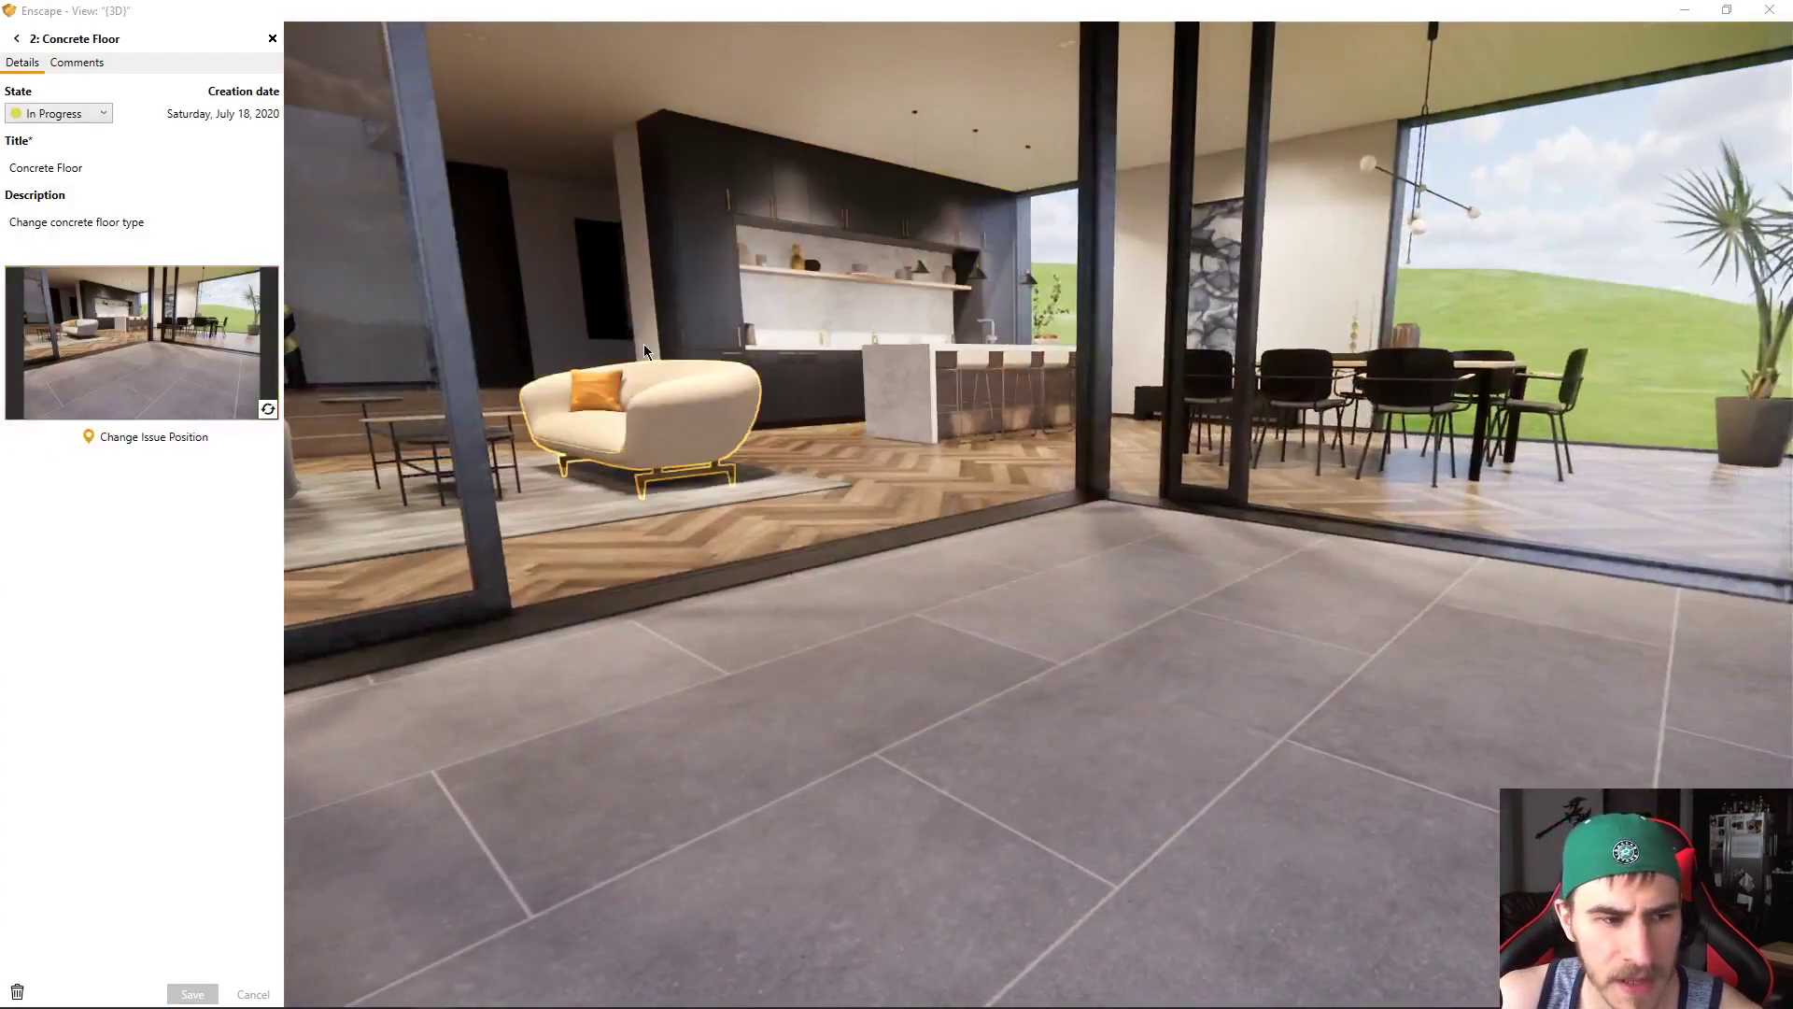
{"action": "left_click", "coordinate": [103, 113]}
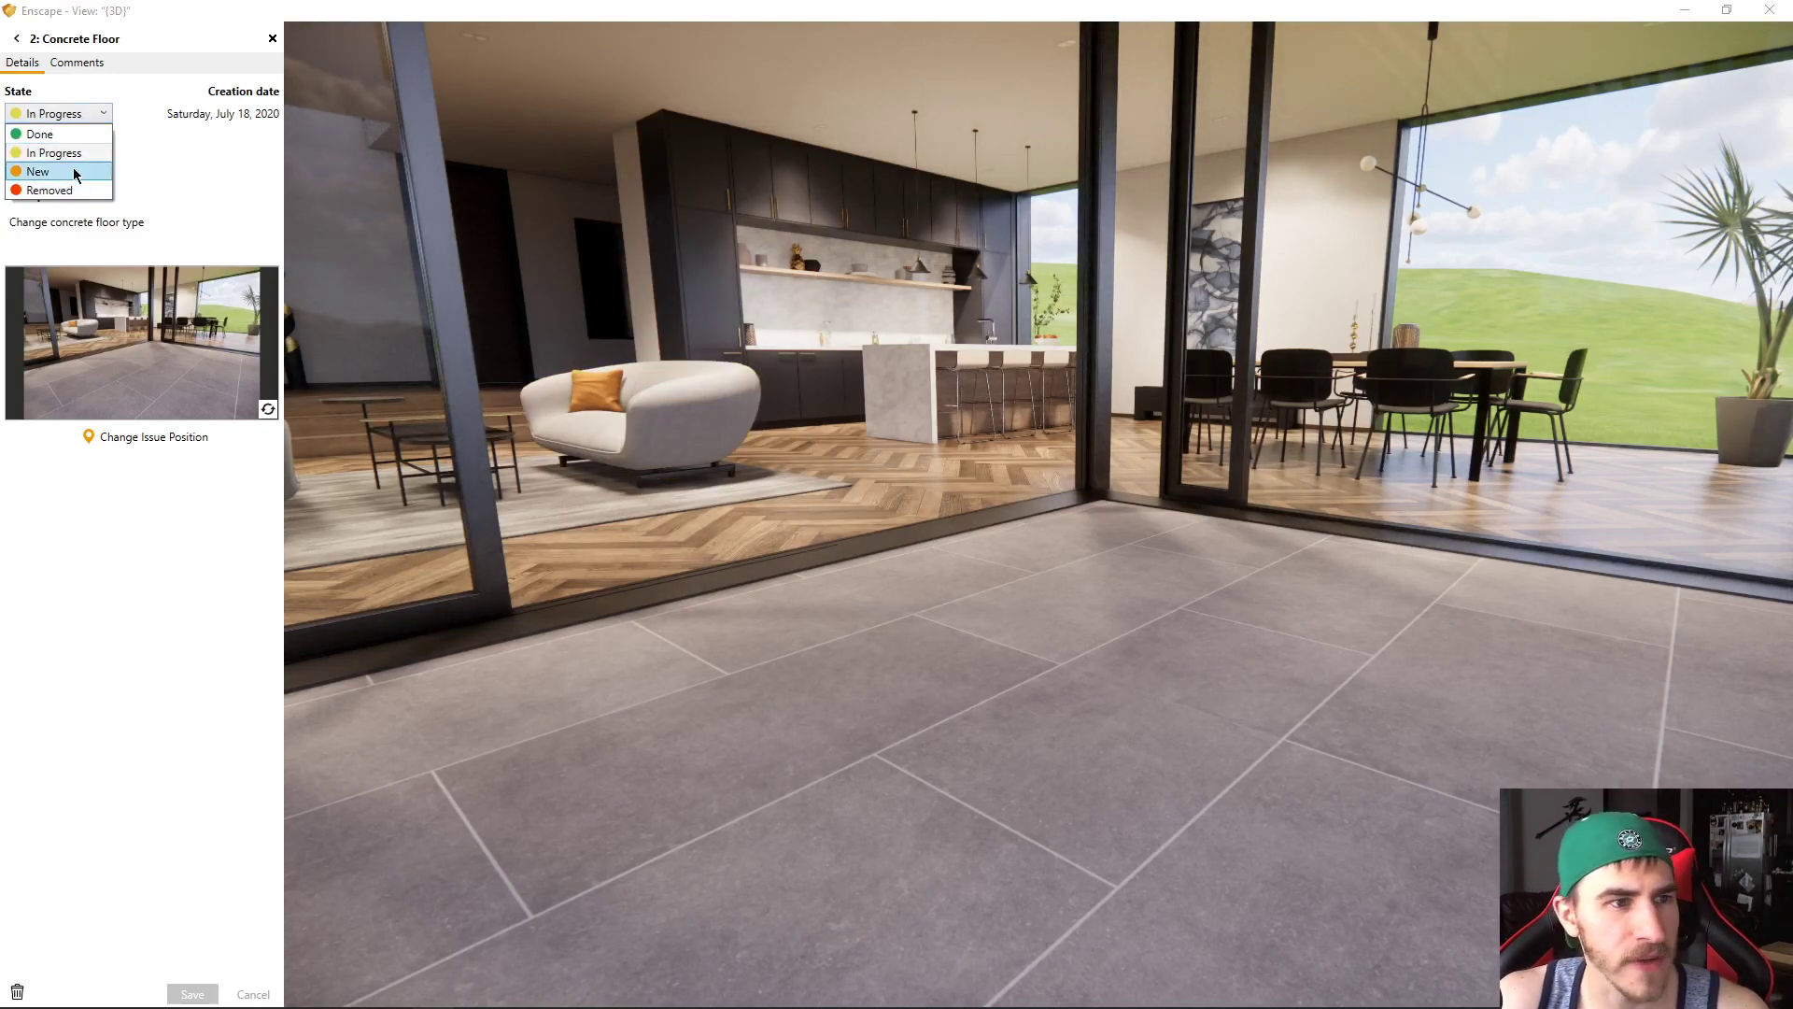
{"action": "left_click", "coordinate": [65, 134]}
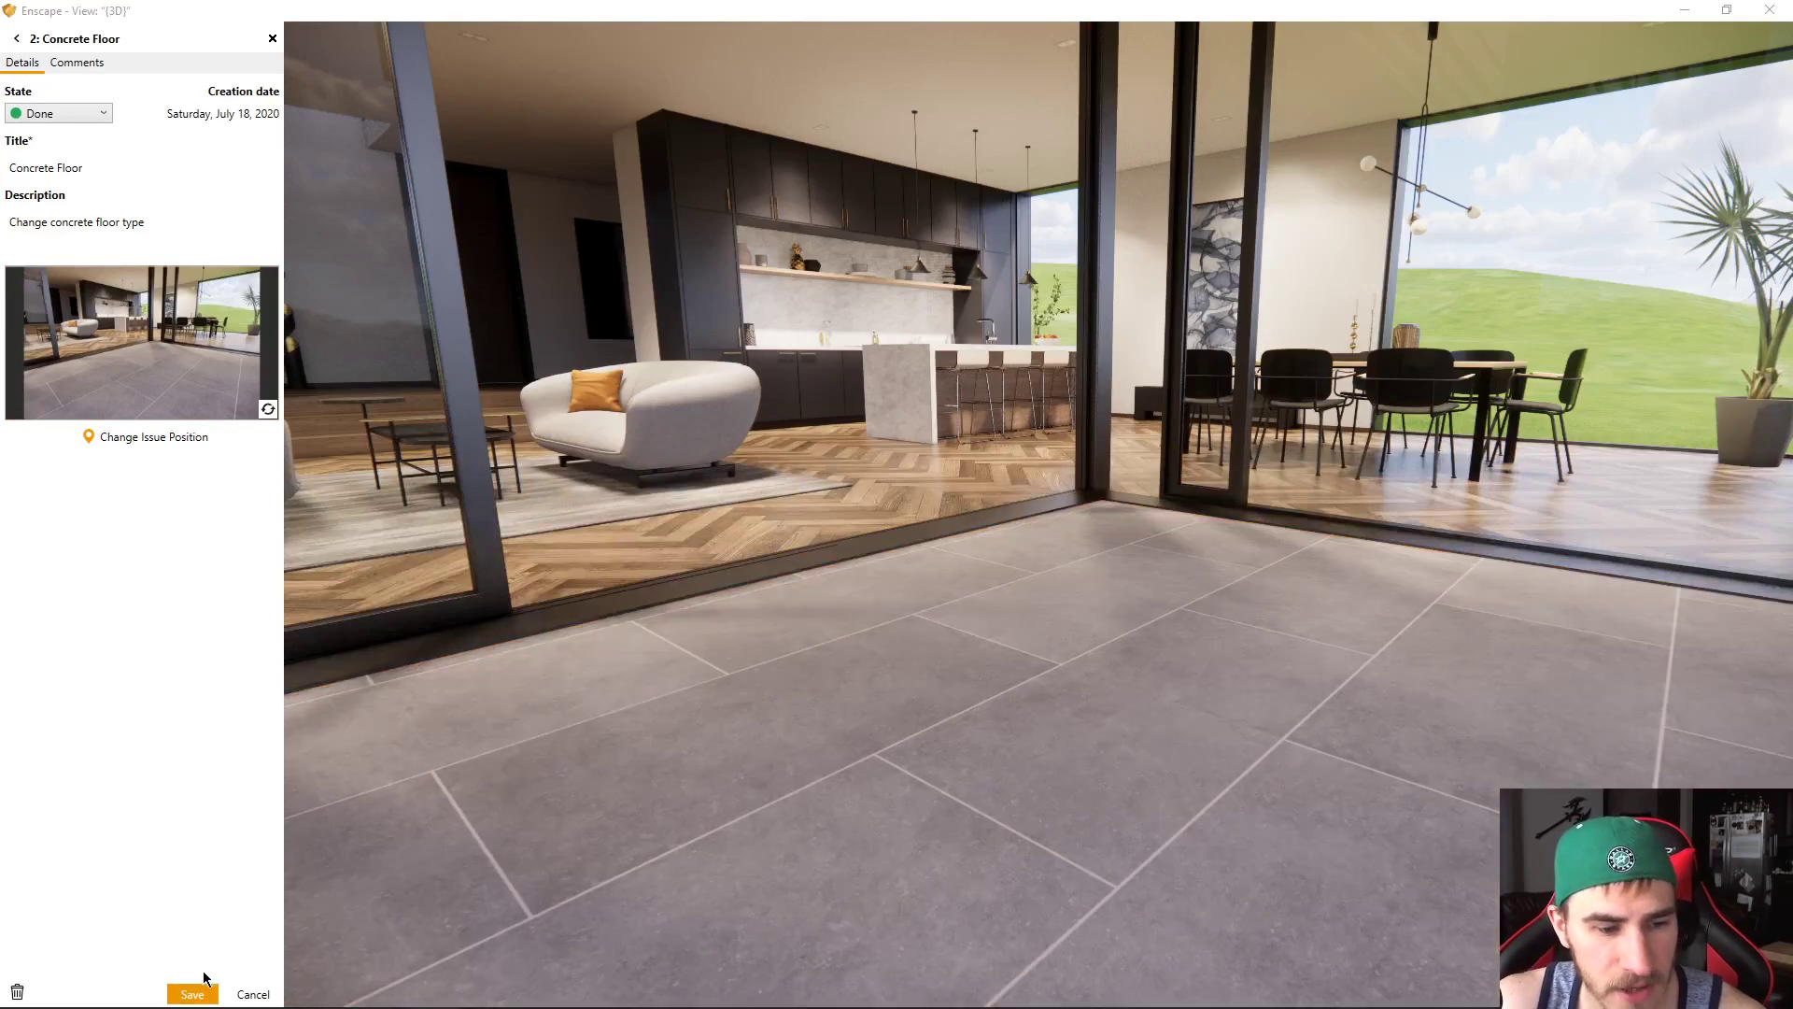
{"action": "left_click", "coordinate": [192, 994]}
Turn on Show all for the issue list and compare the Concrete Floor marker's visibility with the option off and on
{"action": "left_click_drag", "start_coordinate": [654, 504], "coordinate": [440, 393]}
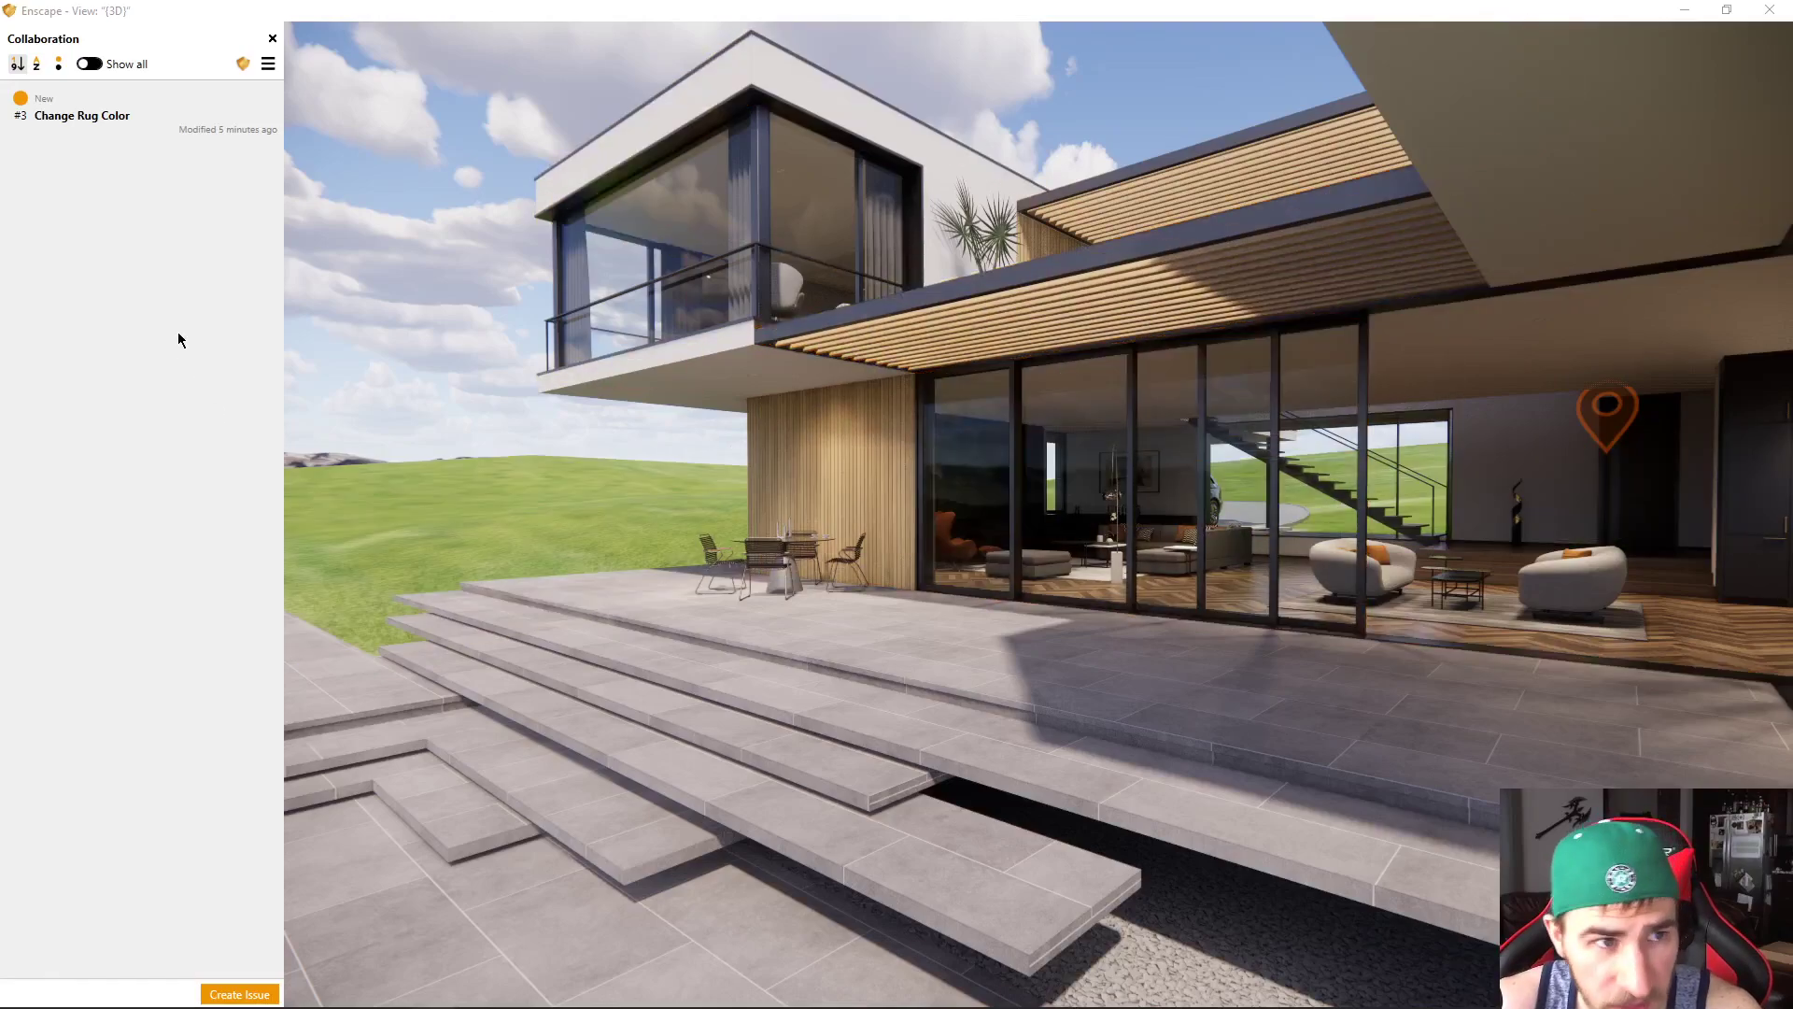
{"action": "left_click", "coordinate": [90, 64]}
{"action": "left_click", "coordinate": [16, 65]}
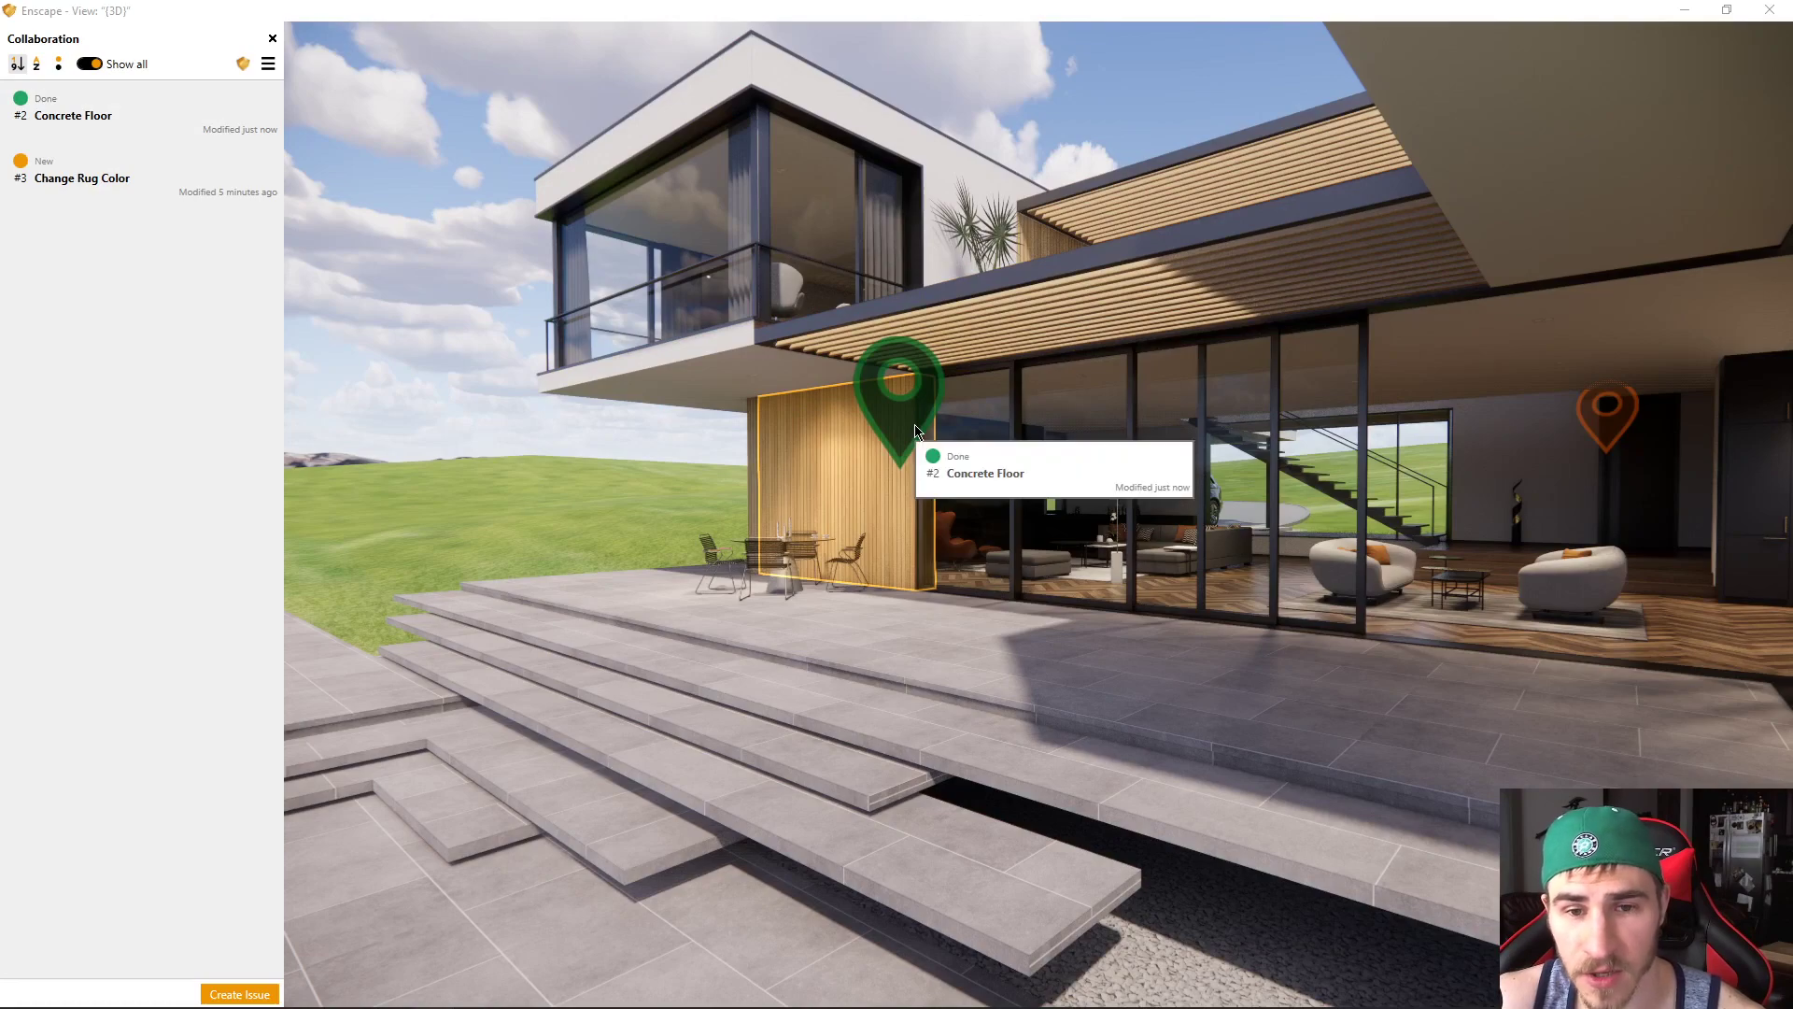
{"action": "mouse_move", "coordinate": [903, 418]}
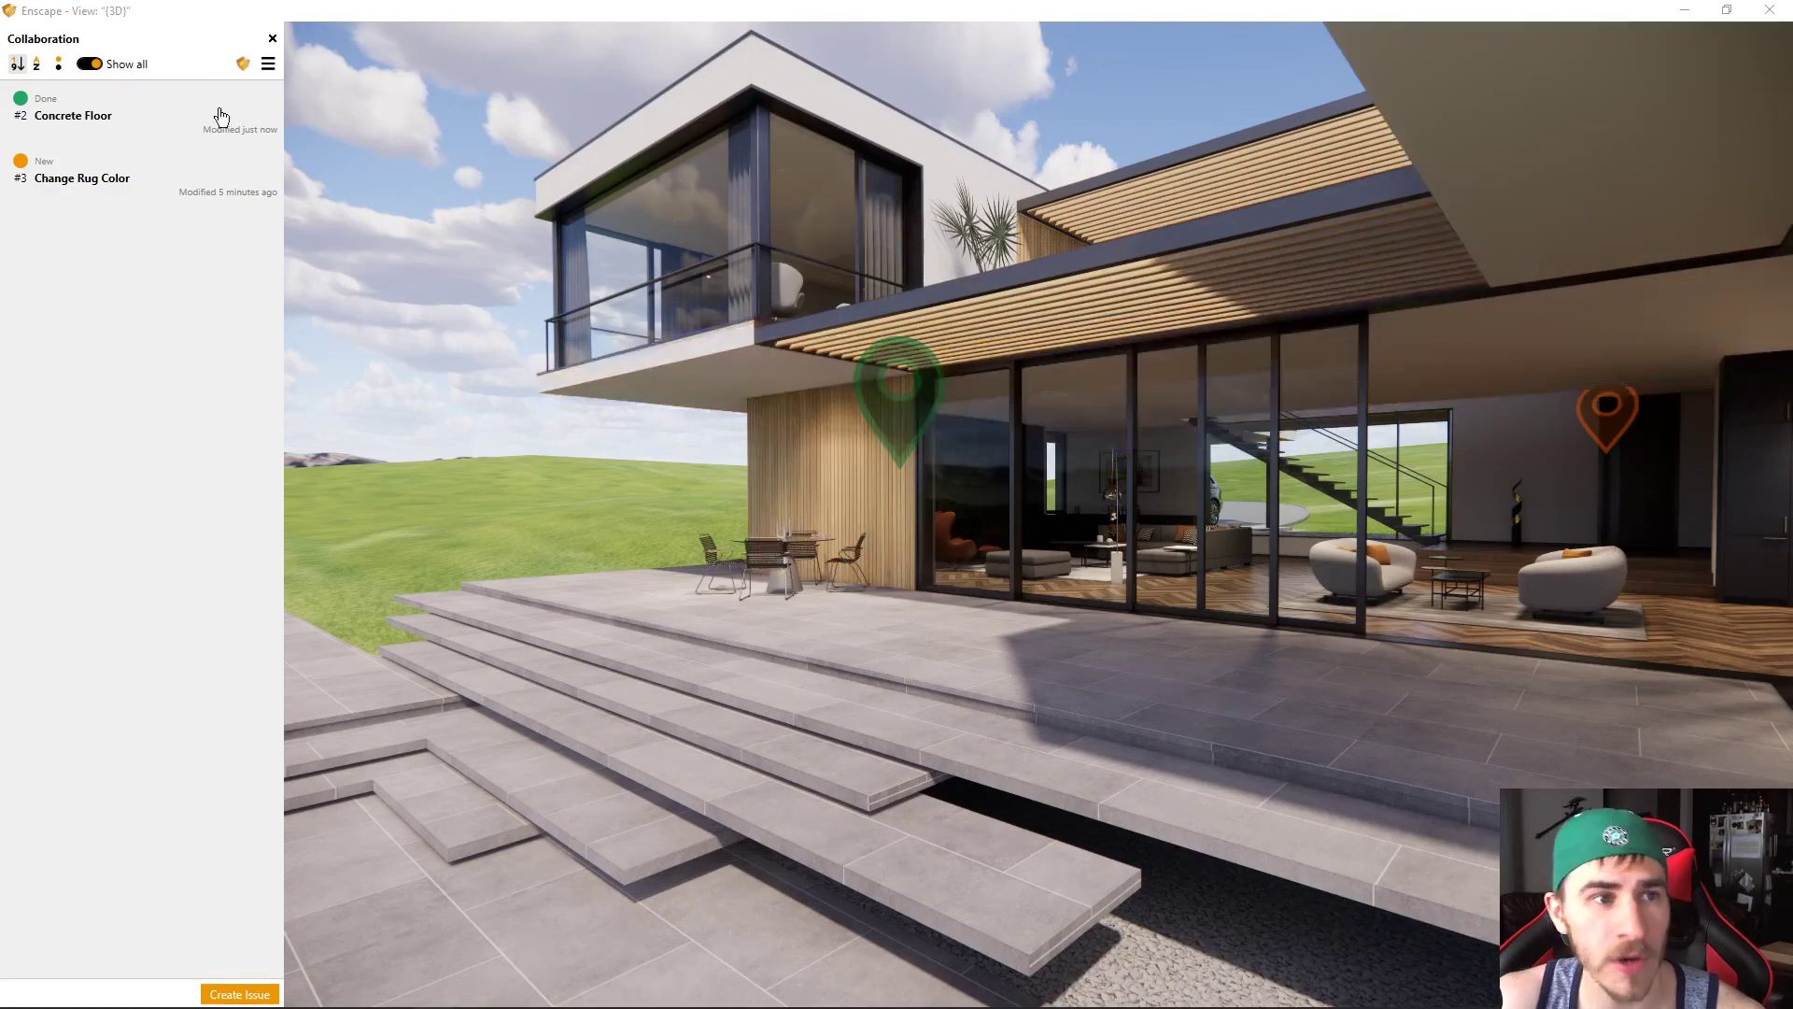
{"action": "left_click", "coordinate": [89, 64]}
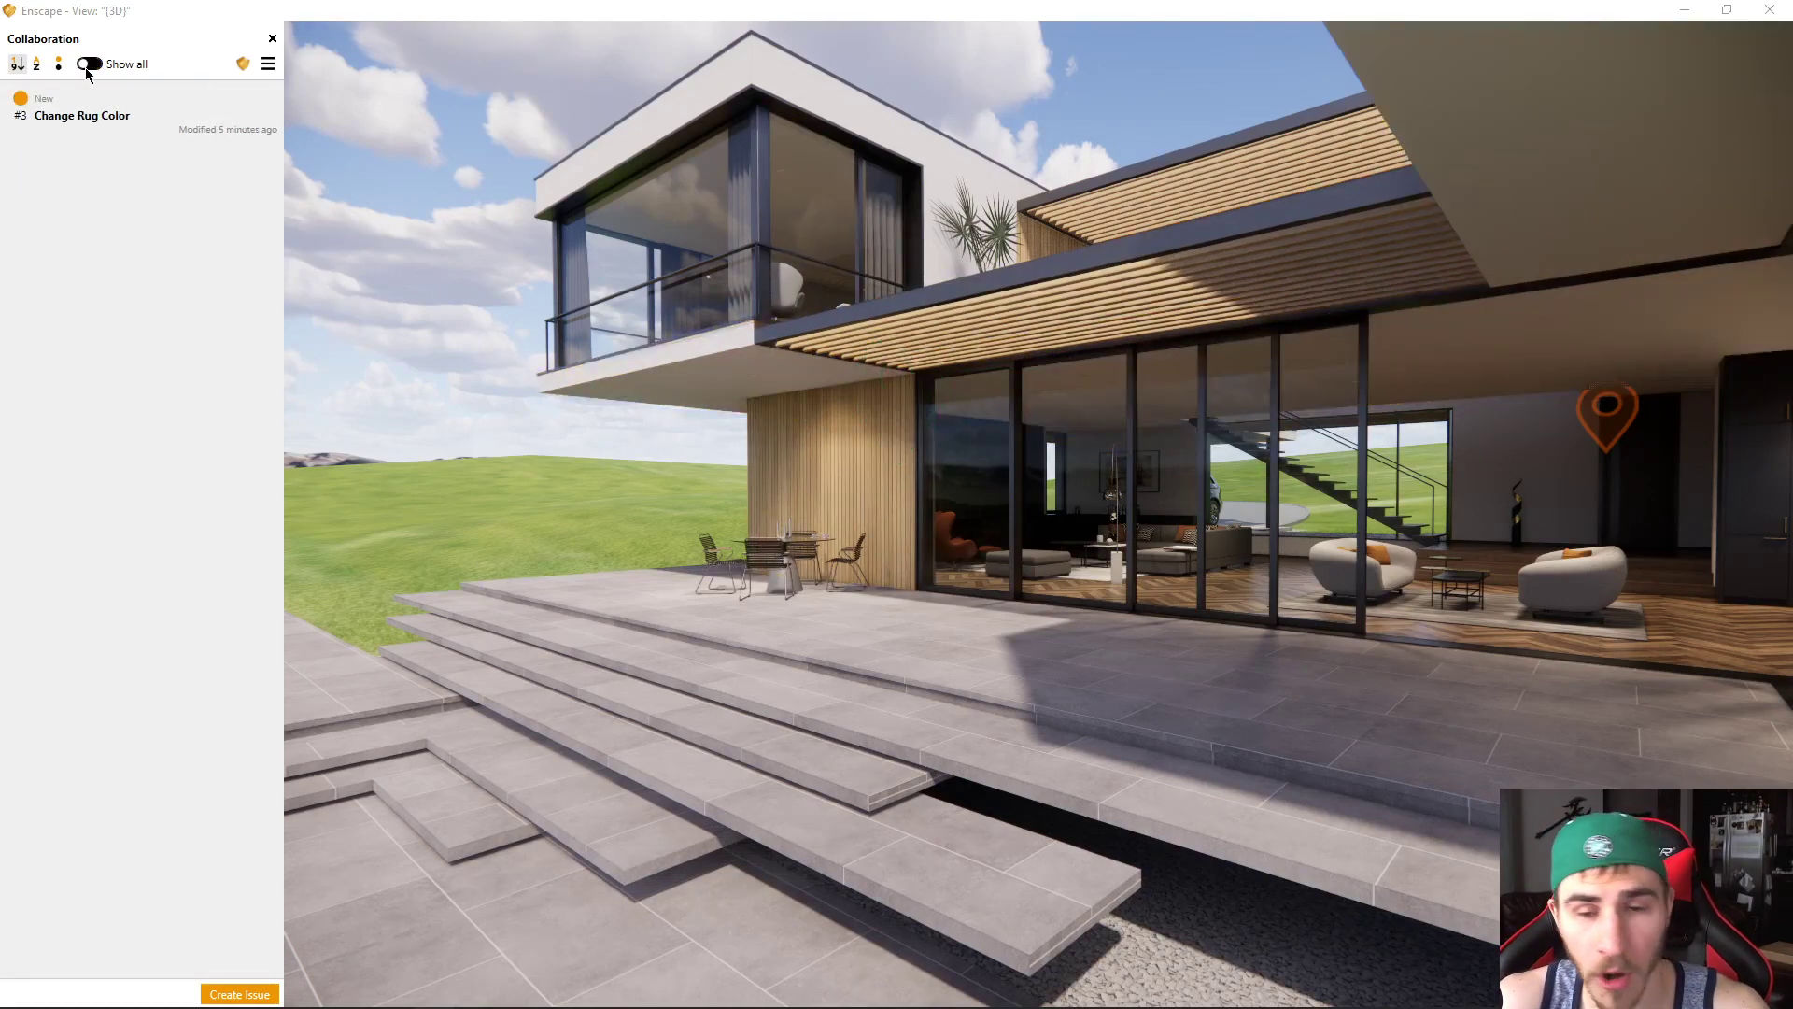
{"action": "left_click", "coordinate": [89, 65]}
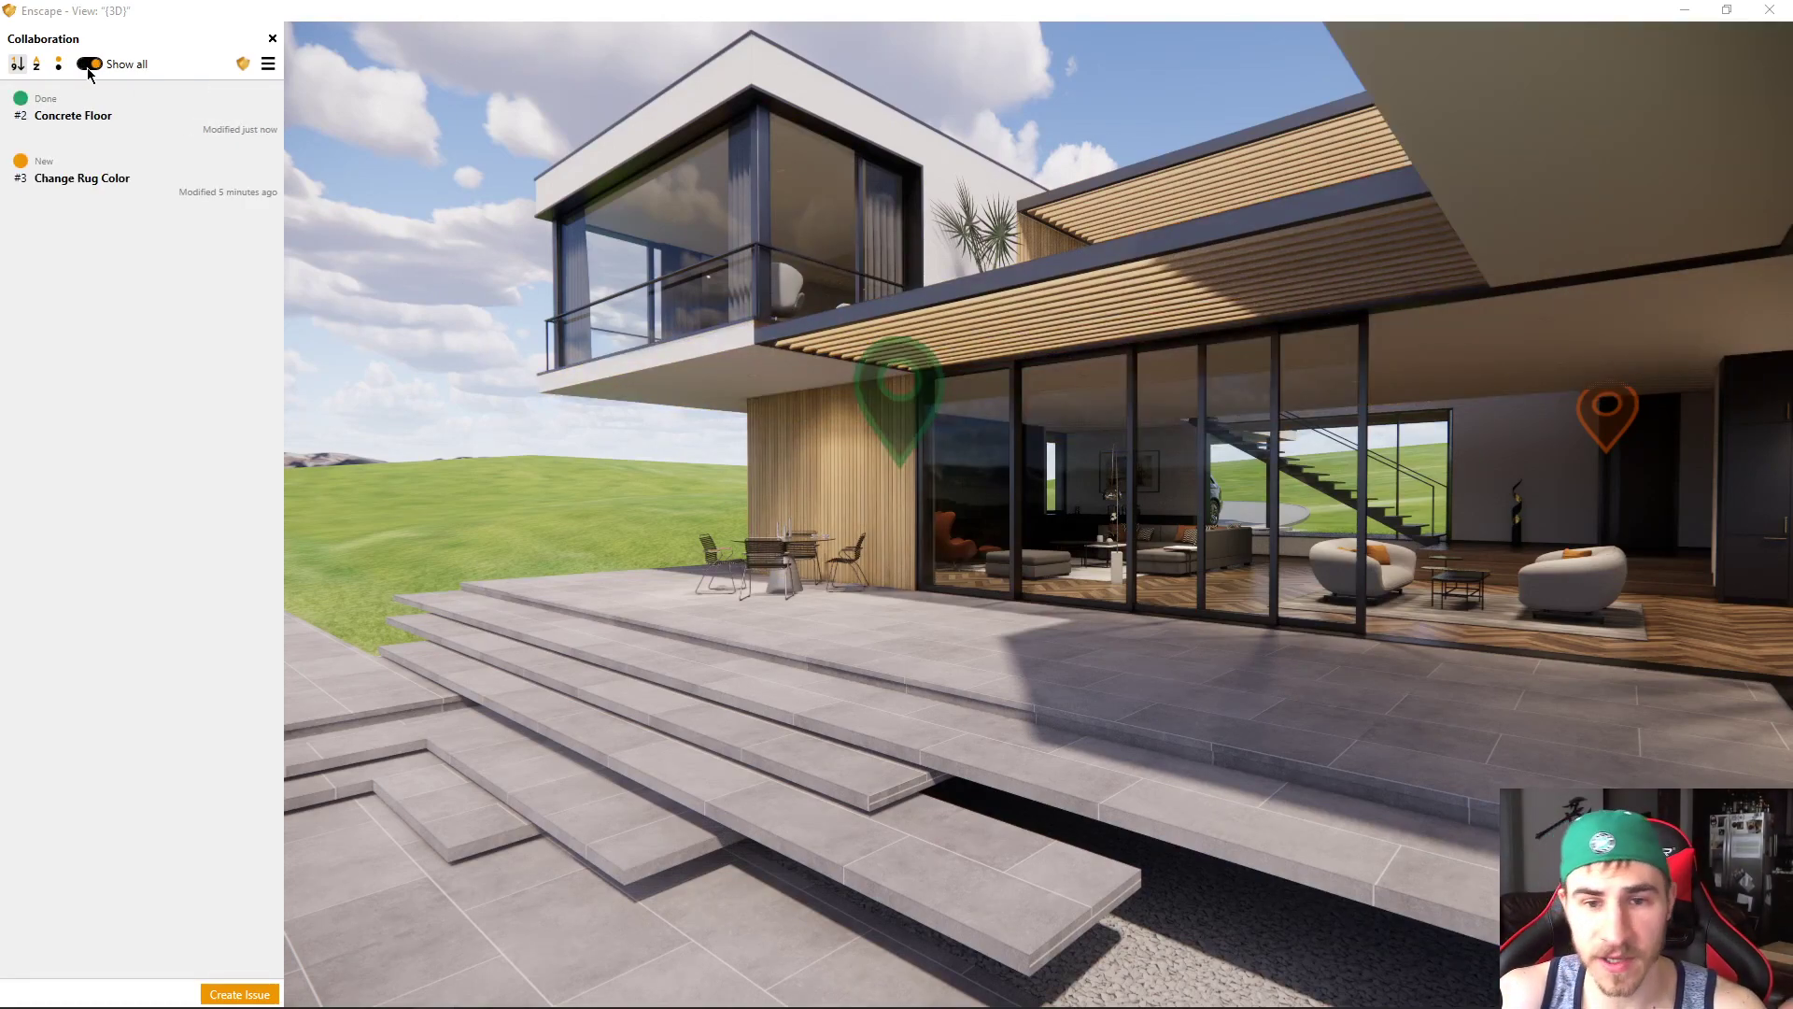
Set the Concrete Floor issue's state to Removed and save it when leaving the issue
{"action": "left_click", "coordinate": [101, 119]}
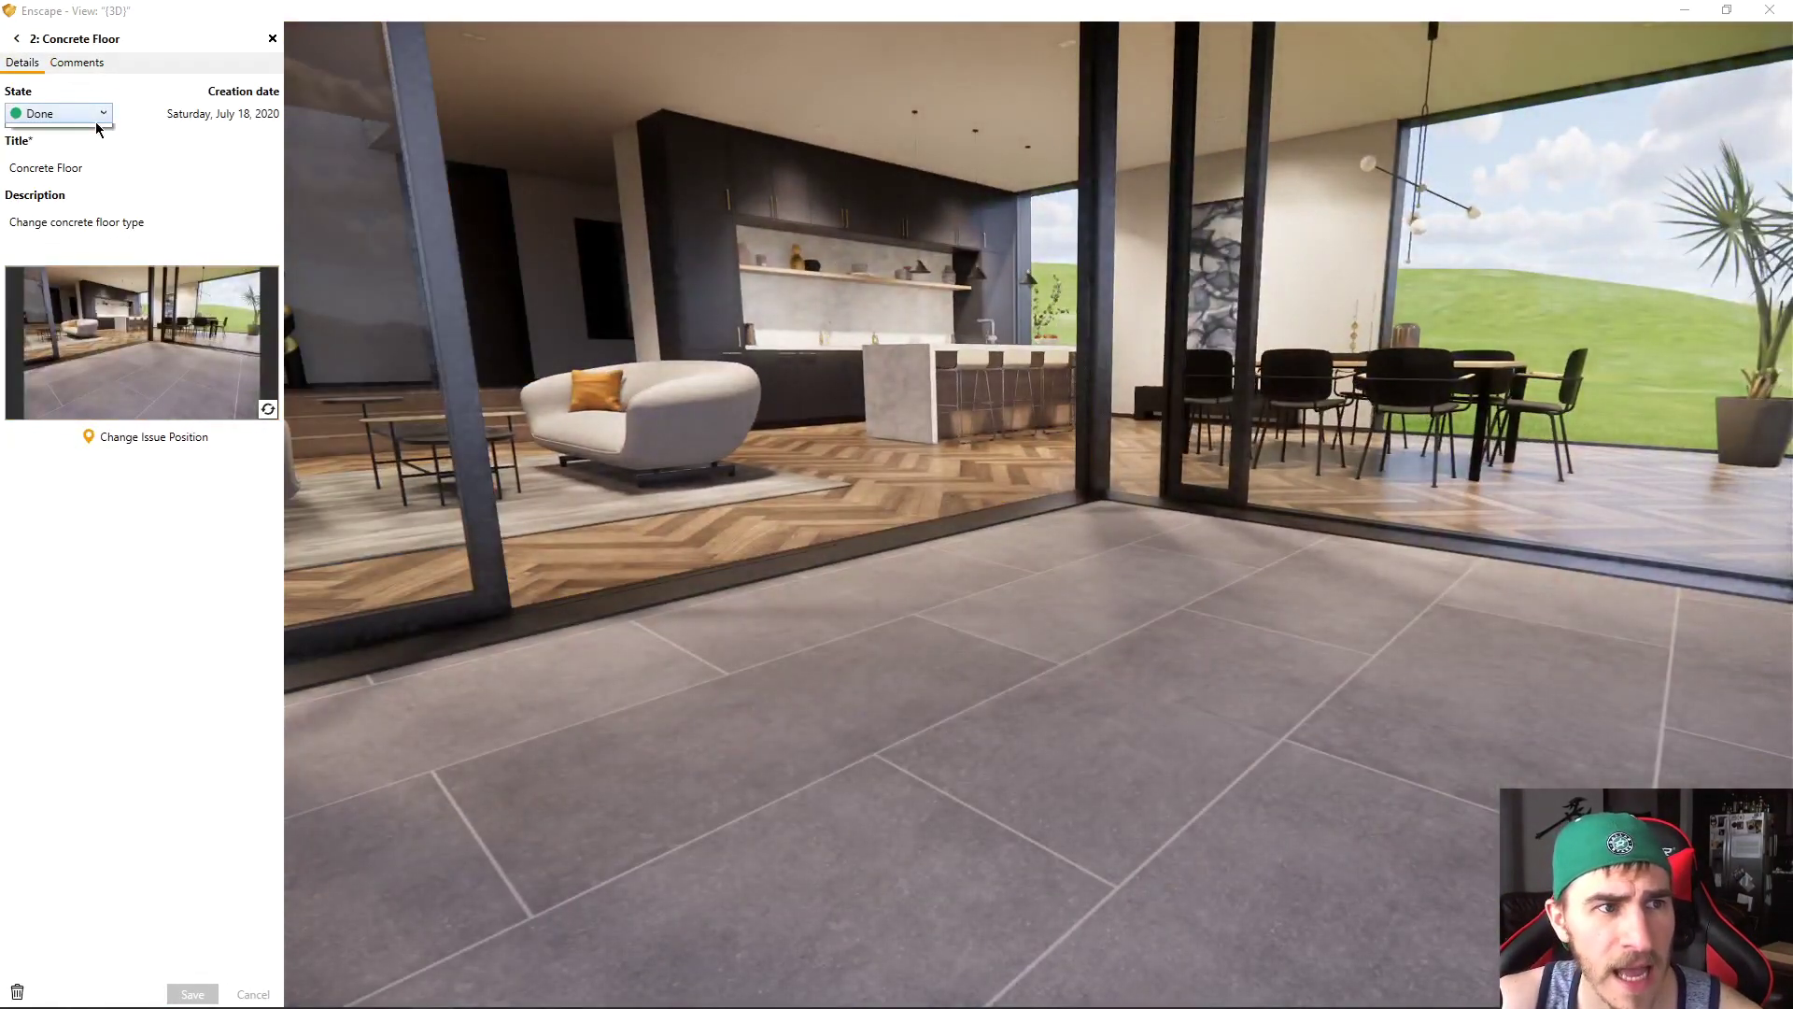
{"action": "left_click", "coordinate": [96, 116]}
{"action": "left_click", "coordinate": [47, 190]}
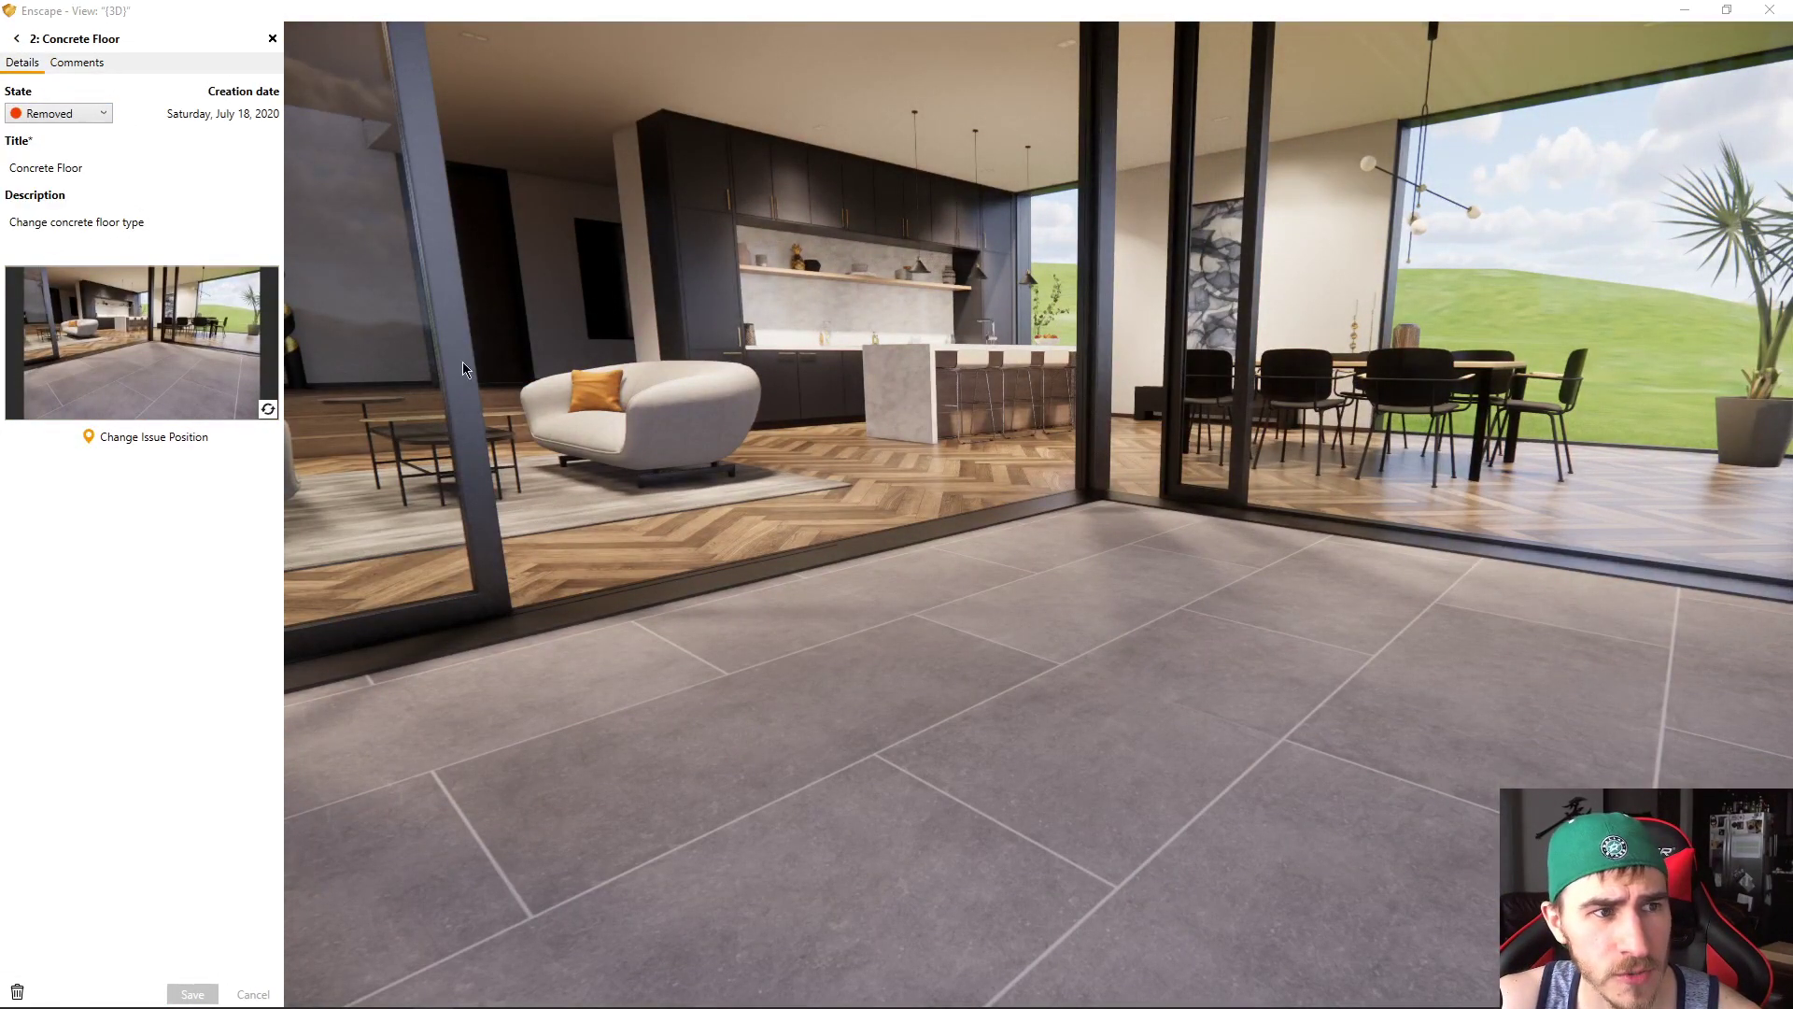
{"action": "left_click", "coordinate": [15, 38]}
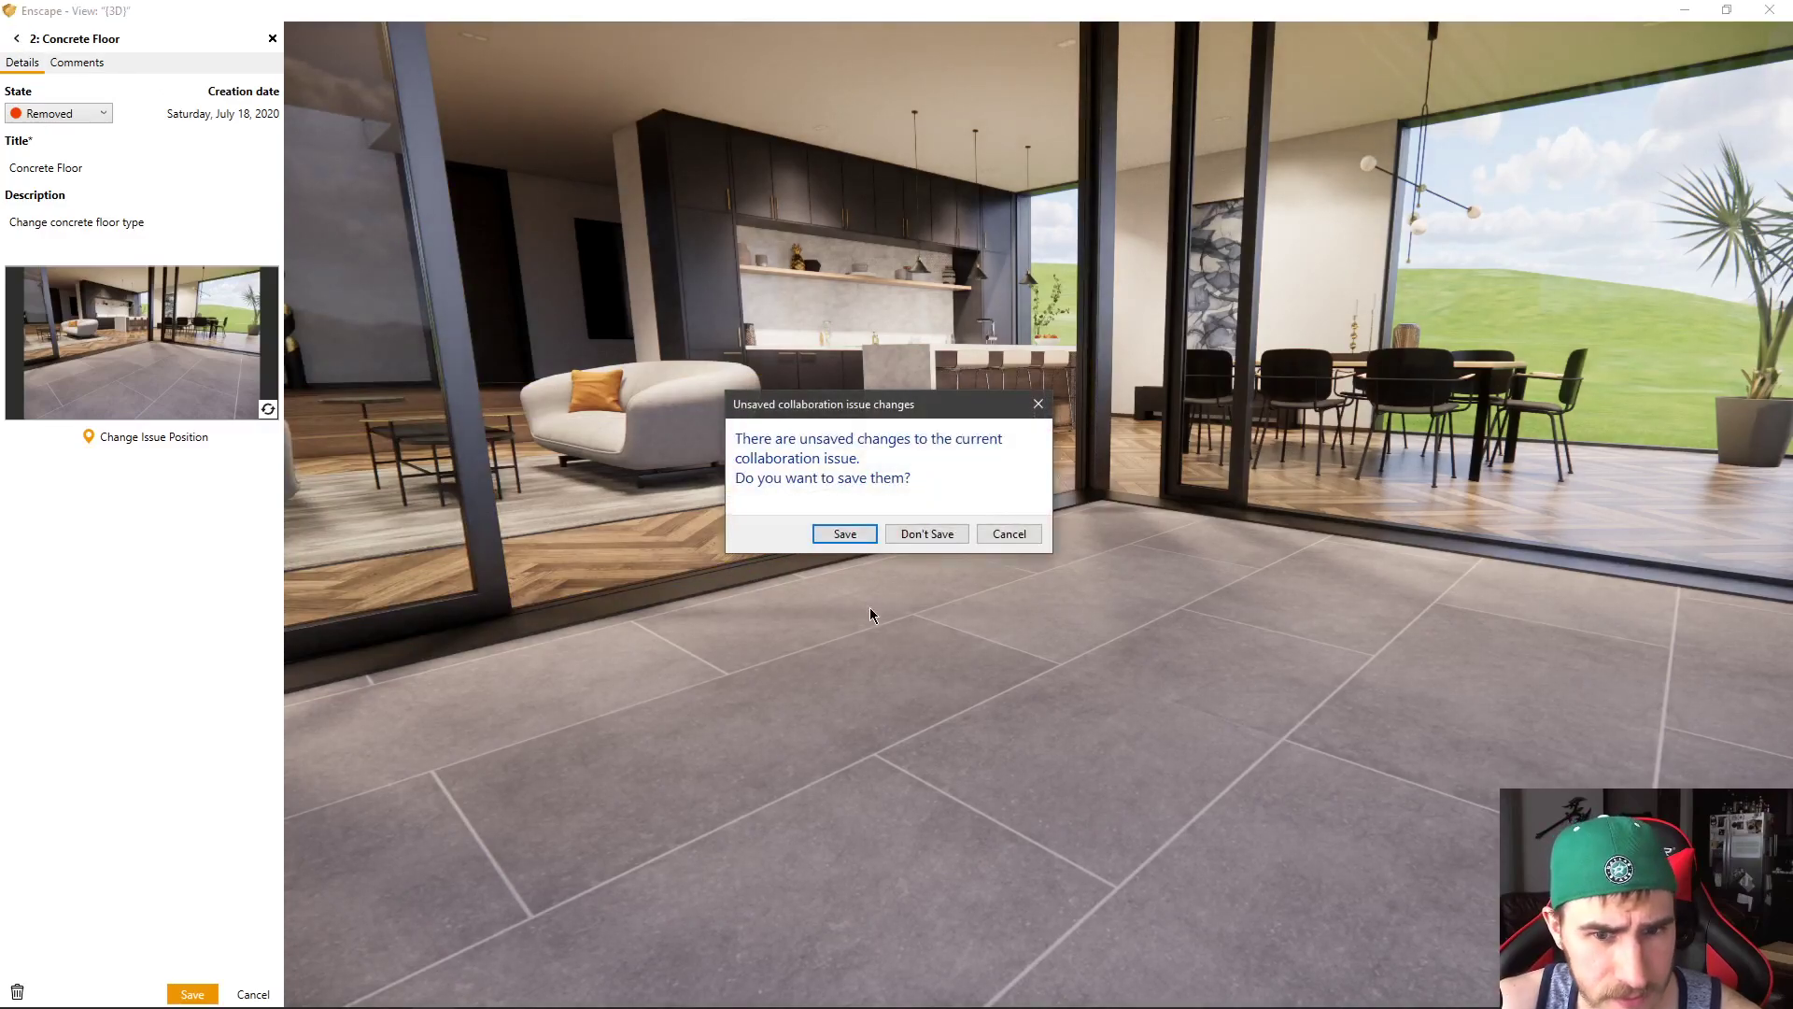
{"action": "left_click", "coordinate": [848, 534]}
Examine the Concrete Floor marker from above the terrace, open the issue from its marker, and return to the issue list
{"action": "left_click_drag", "start_coordinate": [816, 749], "coordinate": [790, 650]}
{"action": "key", "text": "s"}
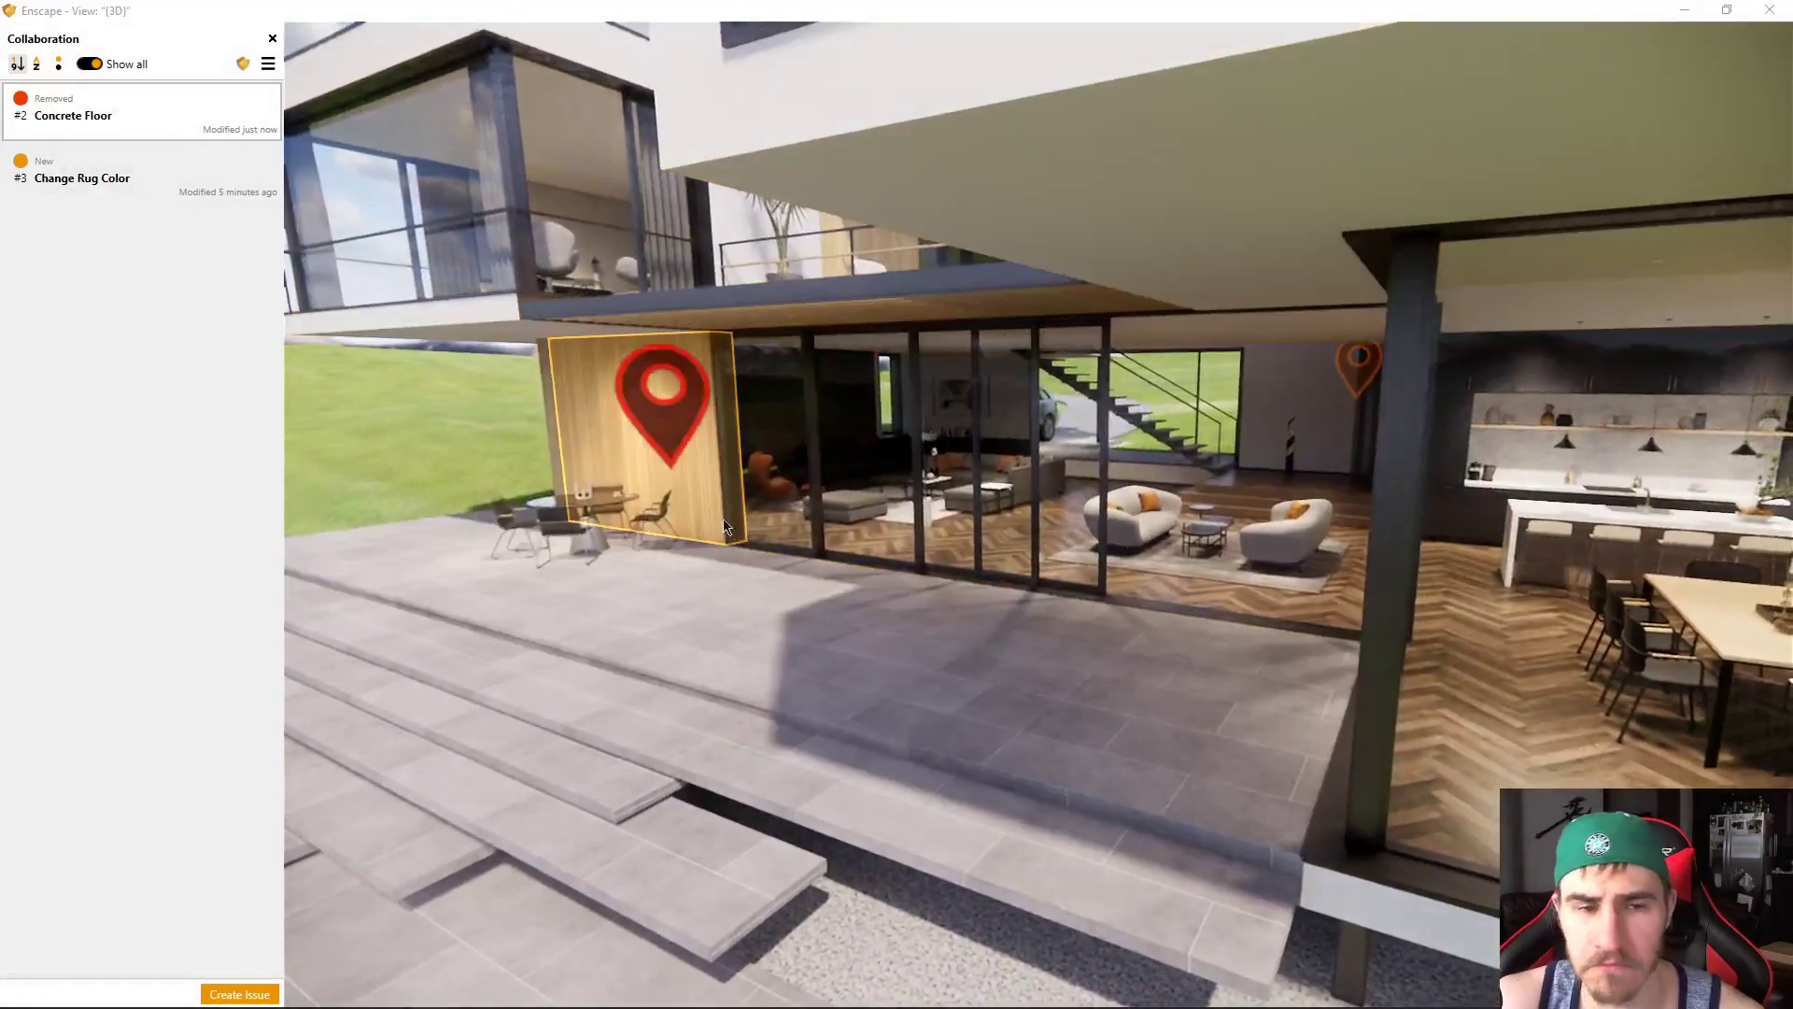
{"action": "key", "text": "a"}
{"action": "mouse_move", "coordinate": [696, 398]}
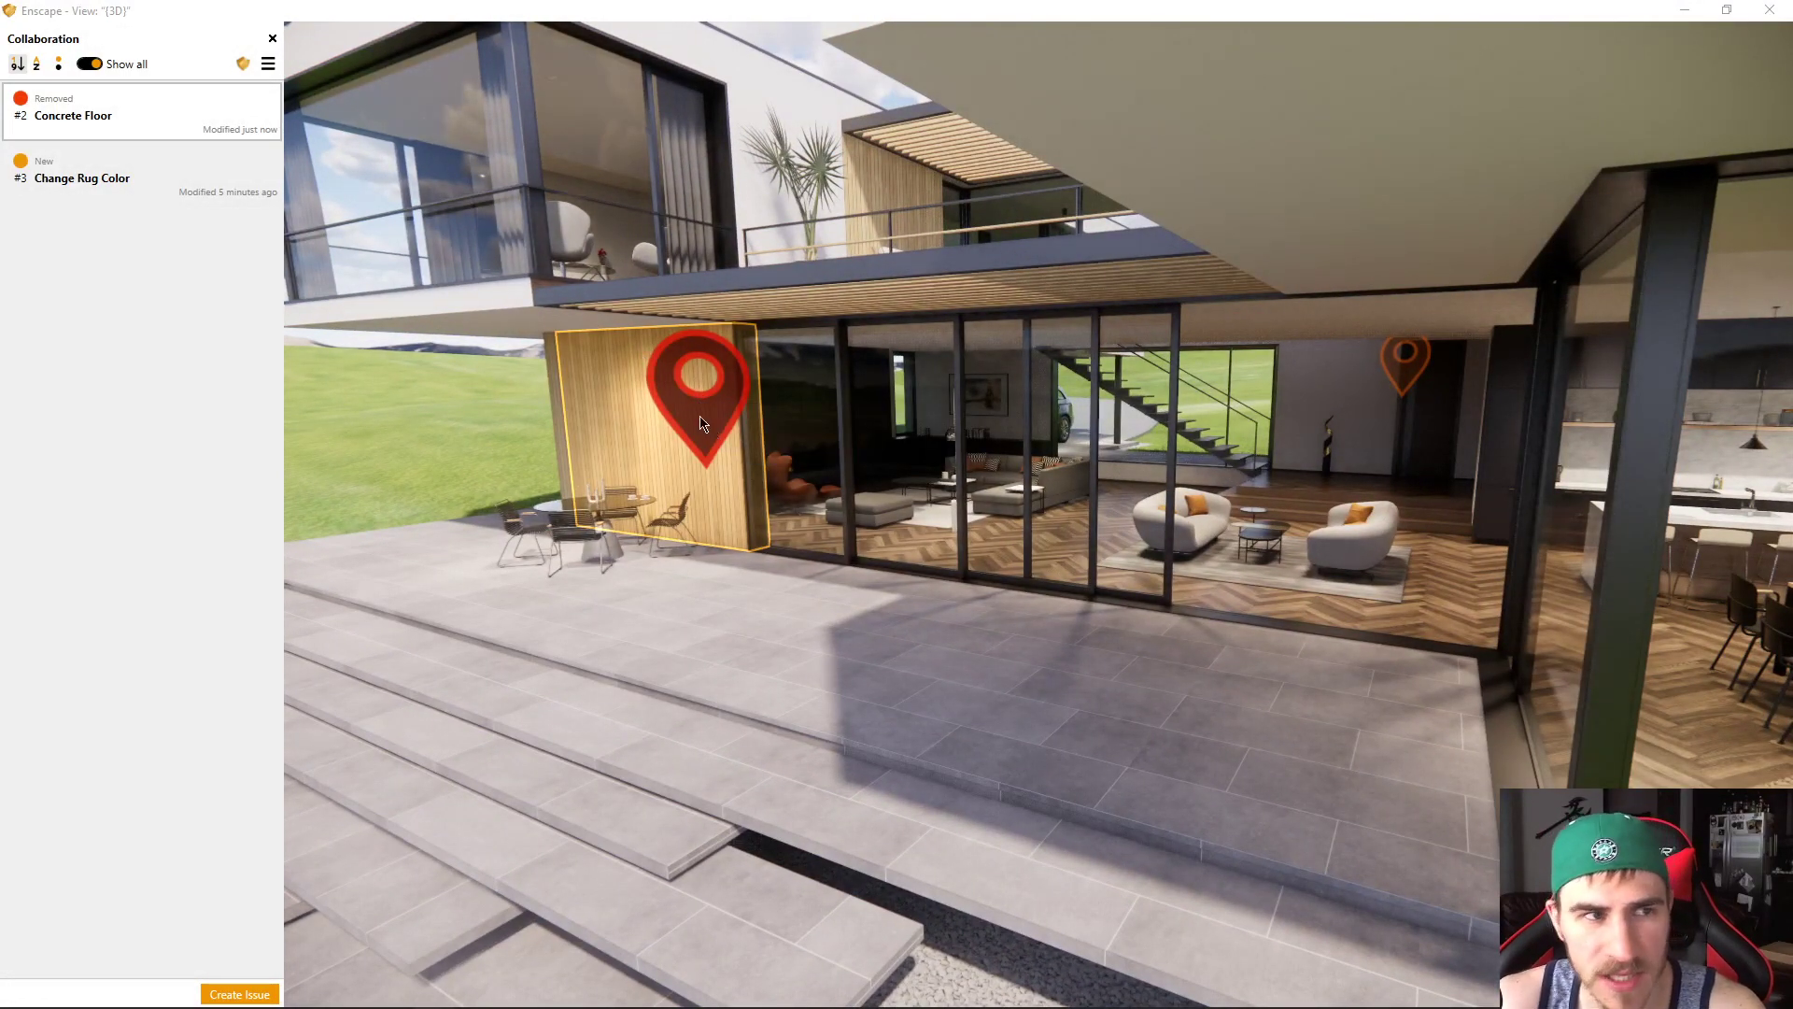
{"action": "left_click", "coordinate": [707, 430]}
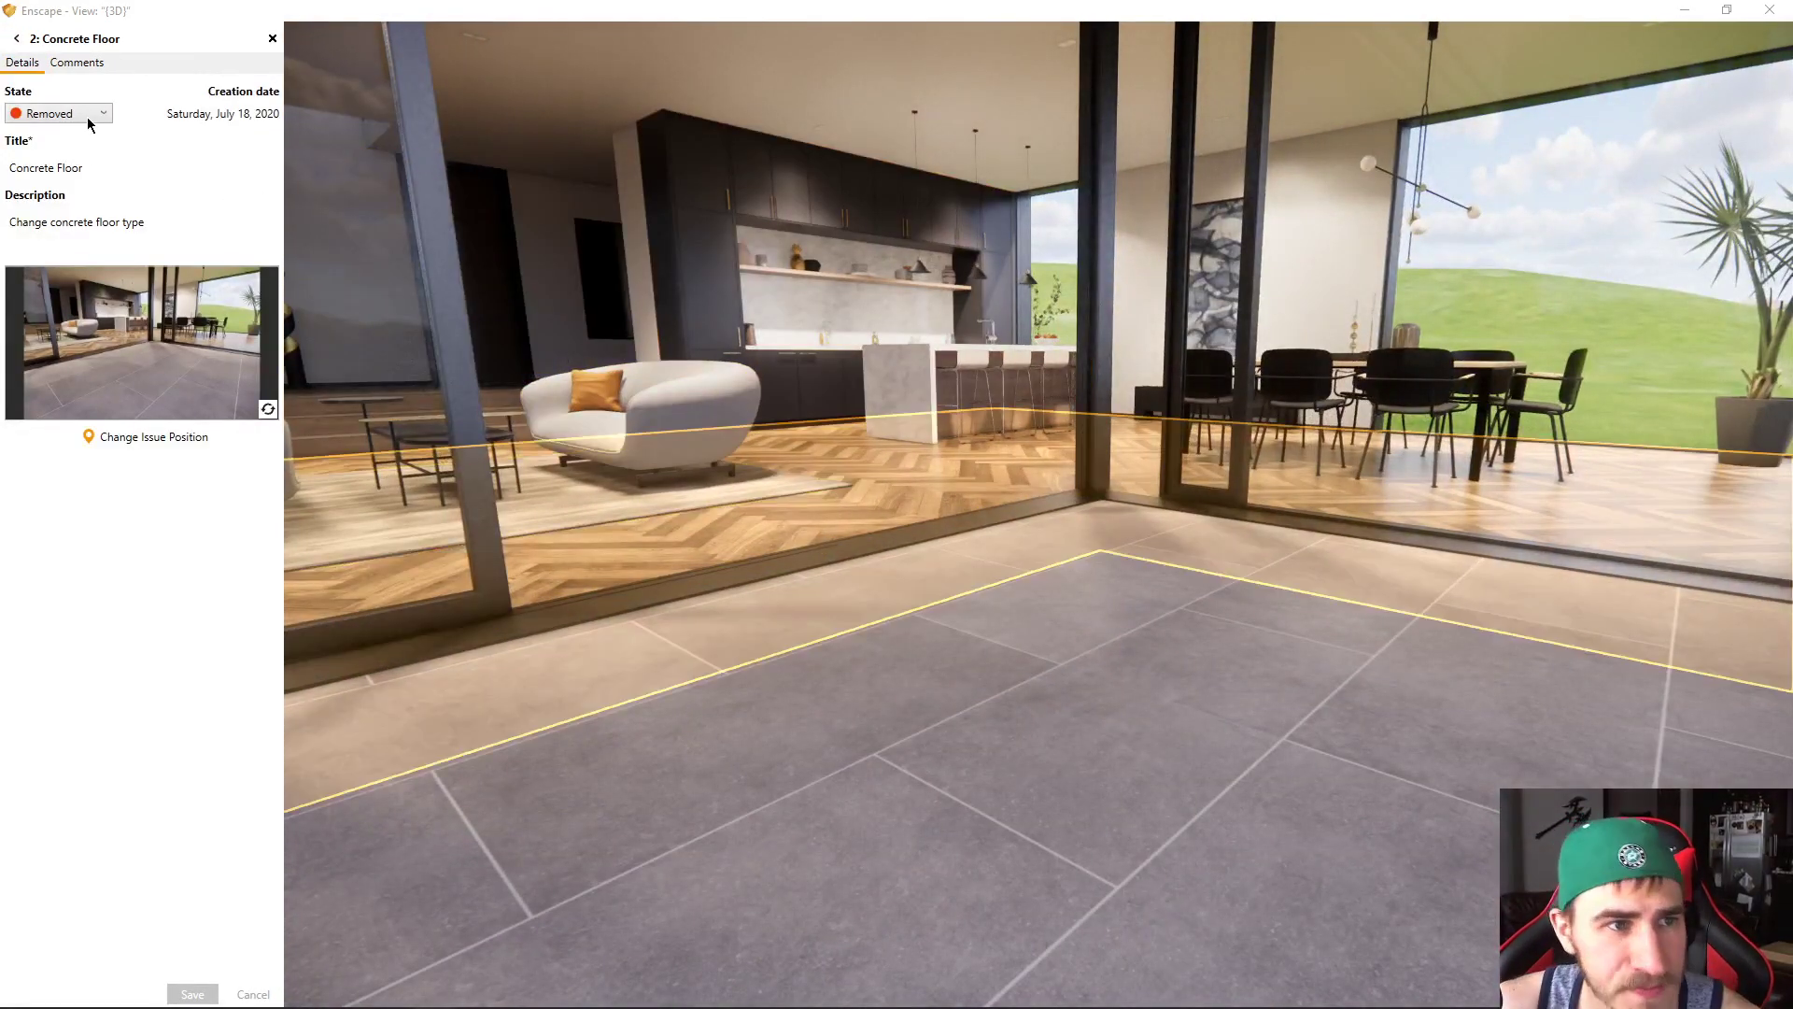
{"action": "left_click", "coordinate": [16, 38]}
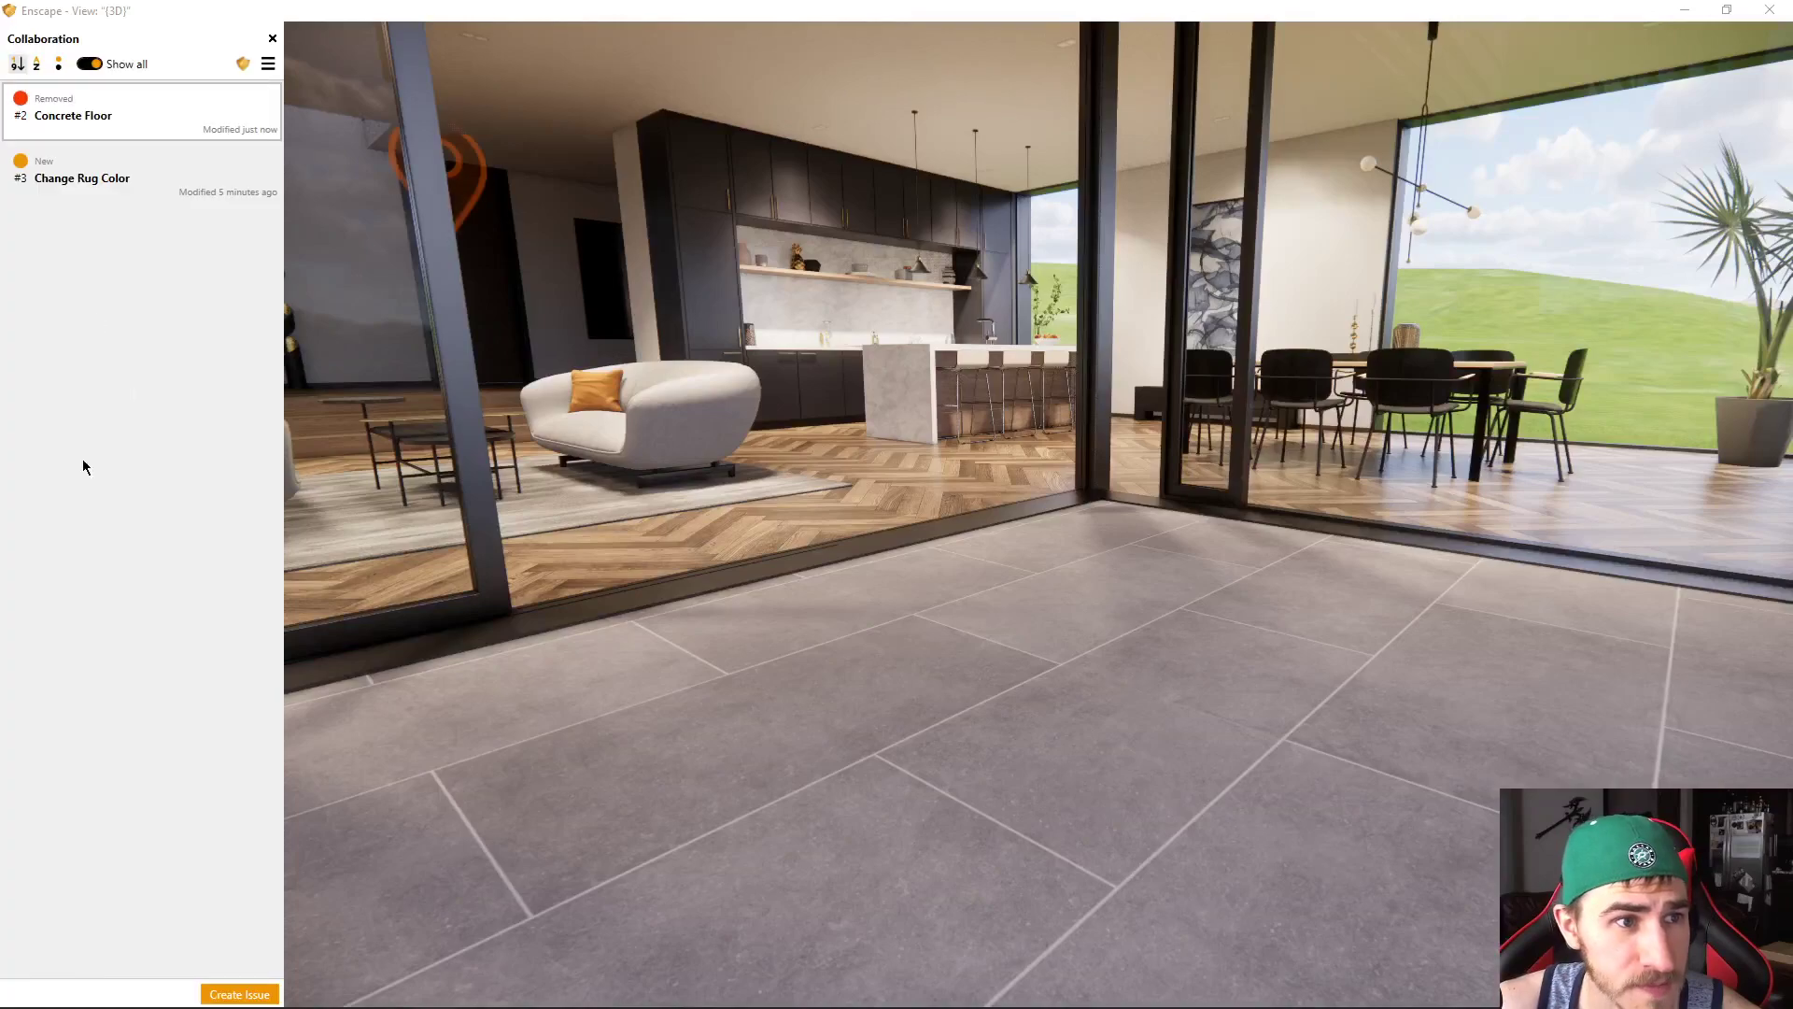
Reopen the Concrete Floor issue and delete it permanently
{"action": "left_click", "coordinate": [244, 131]}
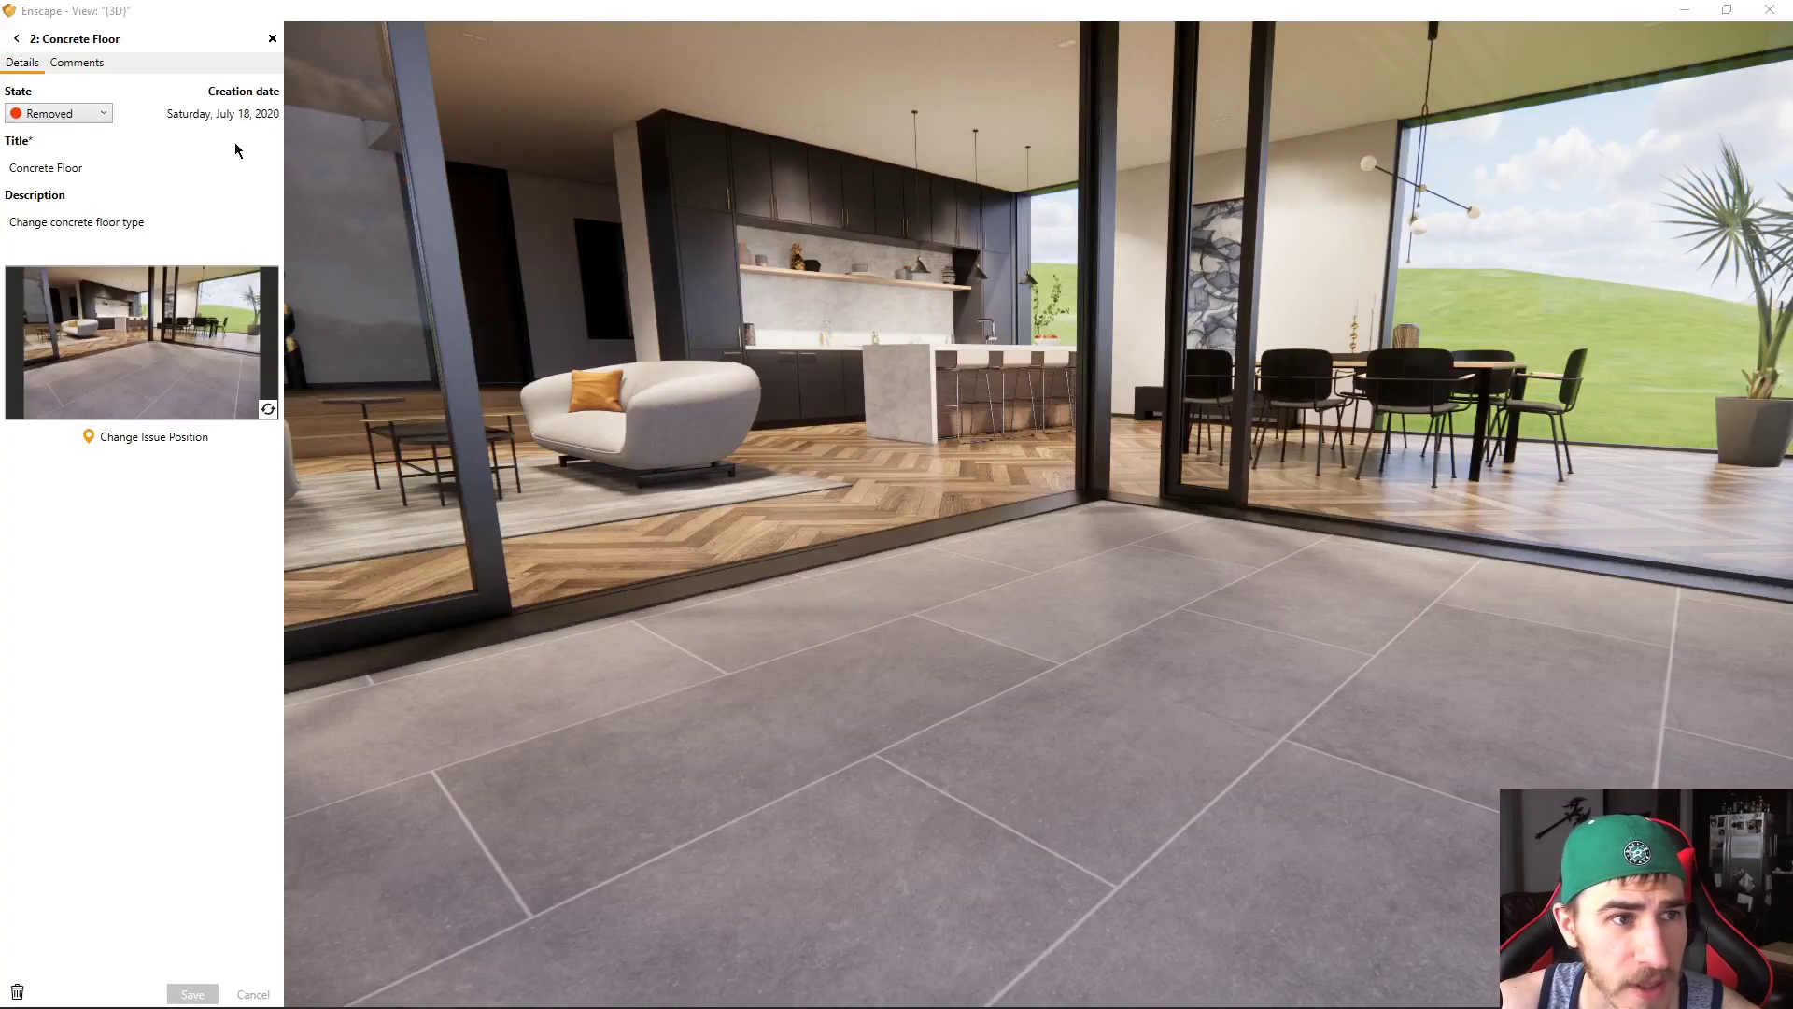
{"action": "left_click", "coordinate": [17, 991]}
{"action": "left_click", "coordinate": [935, 535]}
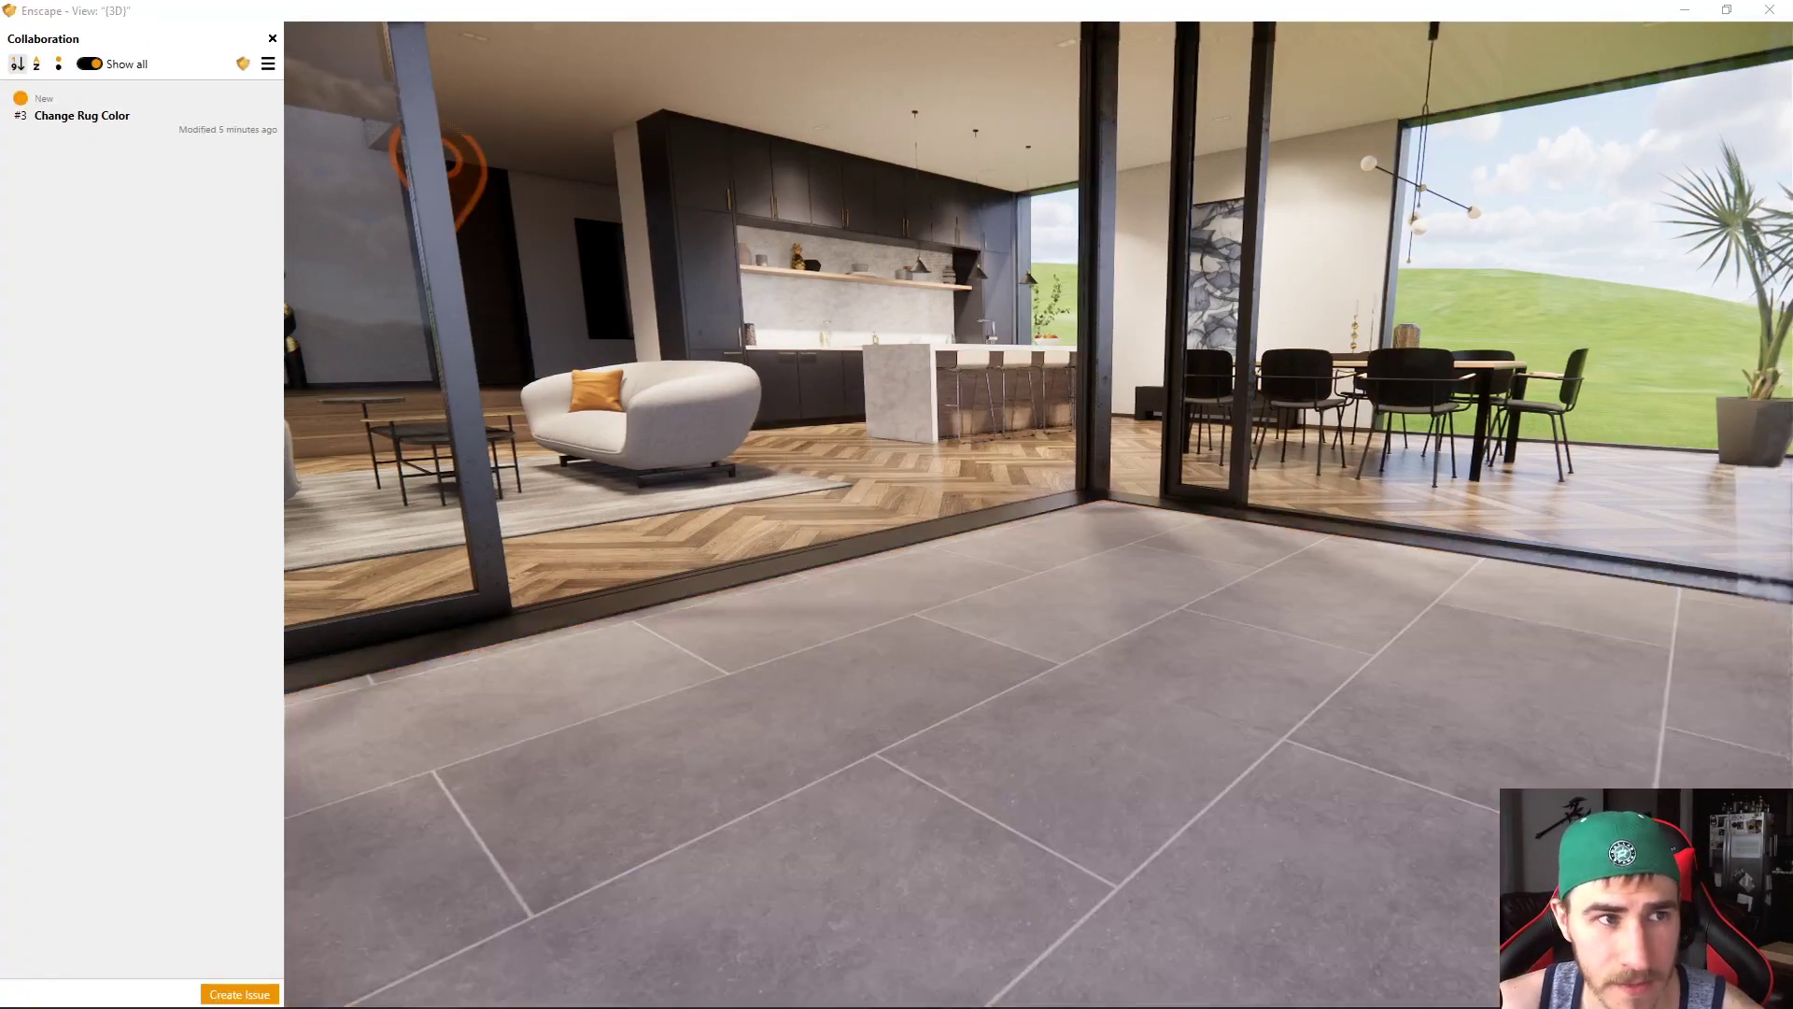
Look over the villa's terrace facade, review the Change Rug Color issue's details, and return to the issue list
{"action": "scroll", "coordinate": [421, 560], "scroll_direction": "down", "scroll_amount": 2}
{"action": "left_click_drag", "start_coordinate": [747, 513], "coordinate": [1102, 525]}
{"action": "scroll", "coordinate": [1102, 525], "scroll_direction": "down", "scroll_amount": 6}
{"action": "scroll", "coordinate": [1102, 525], "scroll_direction": "up", "scroll_amount": 6}
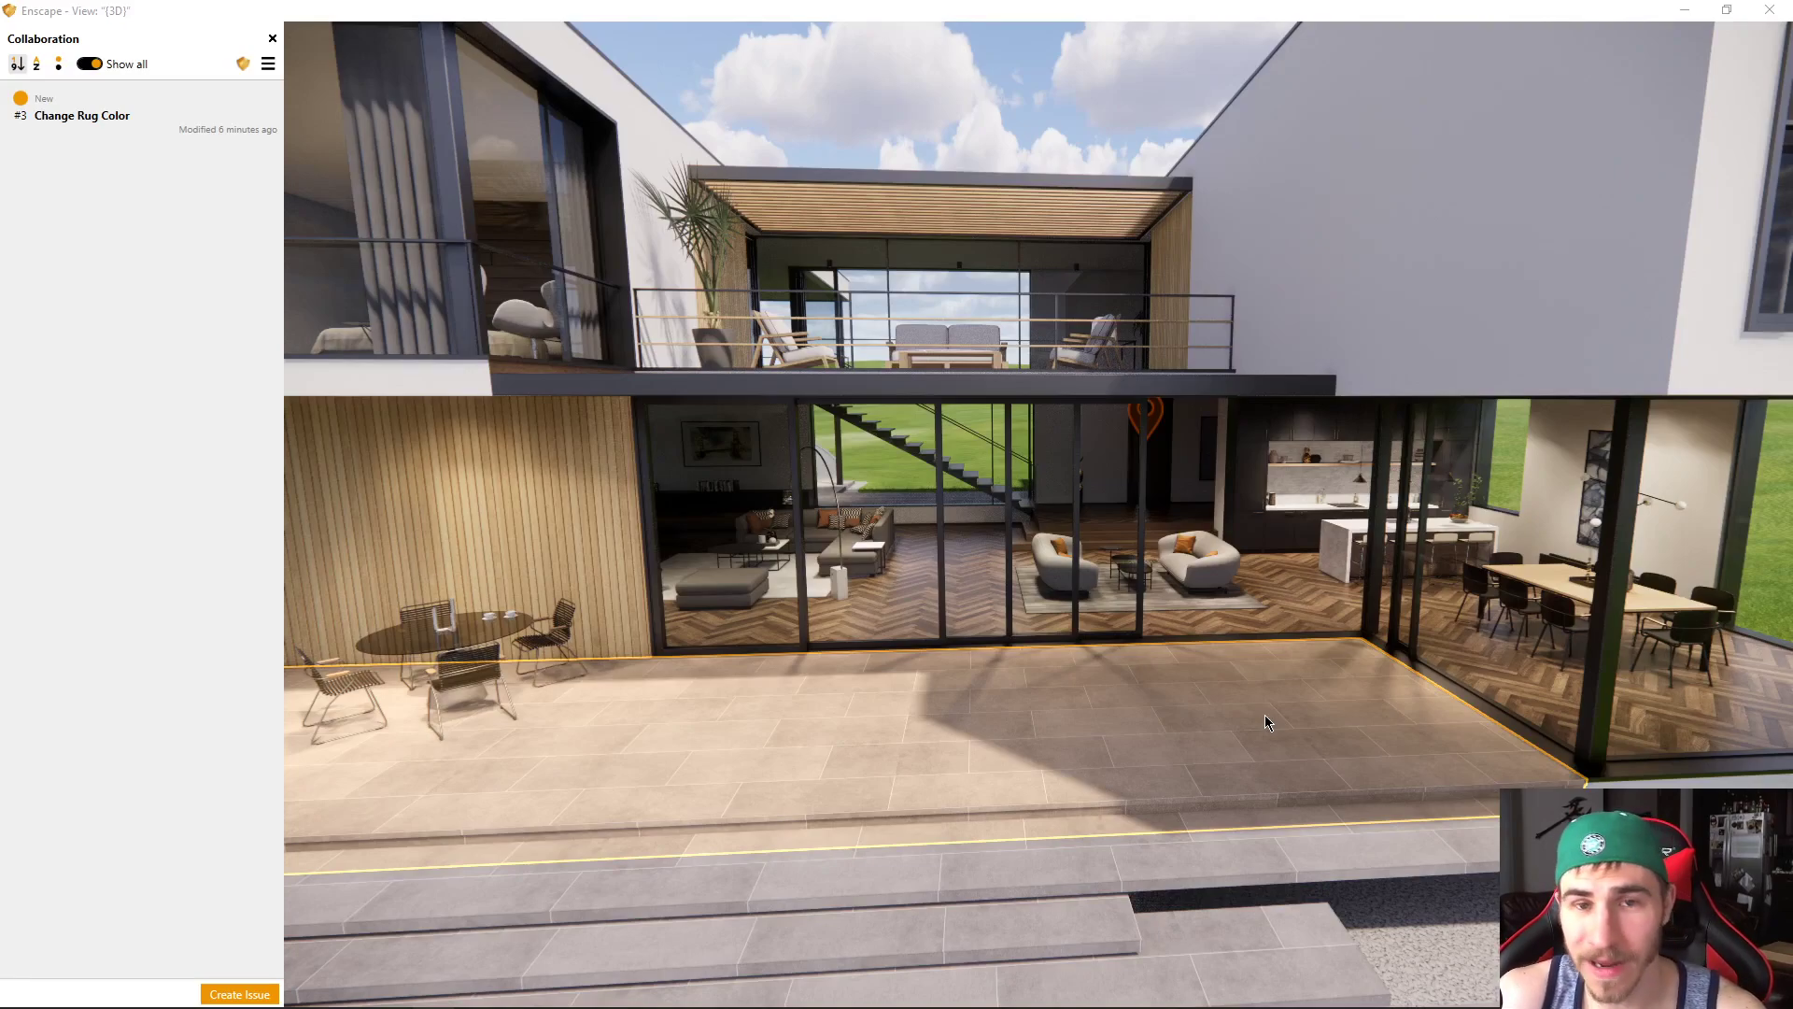
{"action": "left_click_drag", "start_coordinate": [979, 685], "coordinate": [1009, 620]}
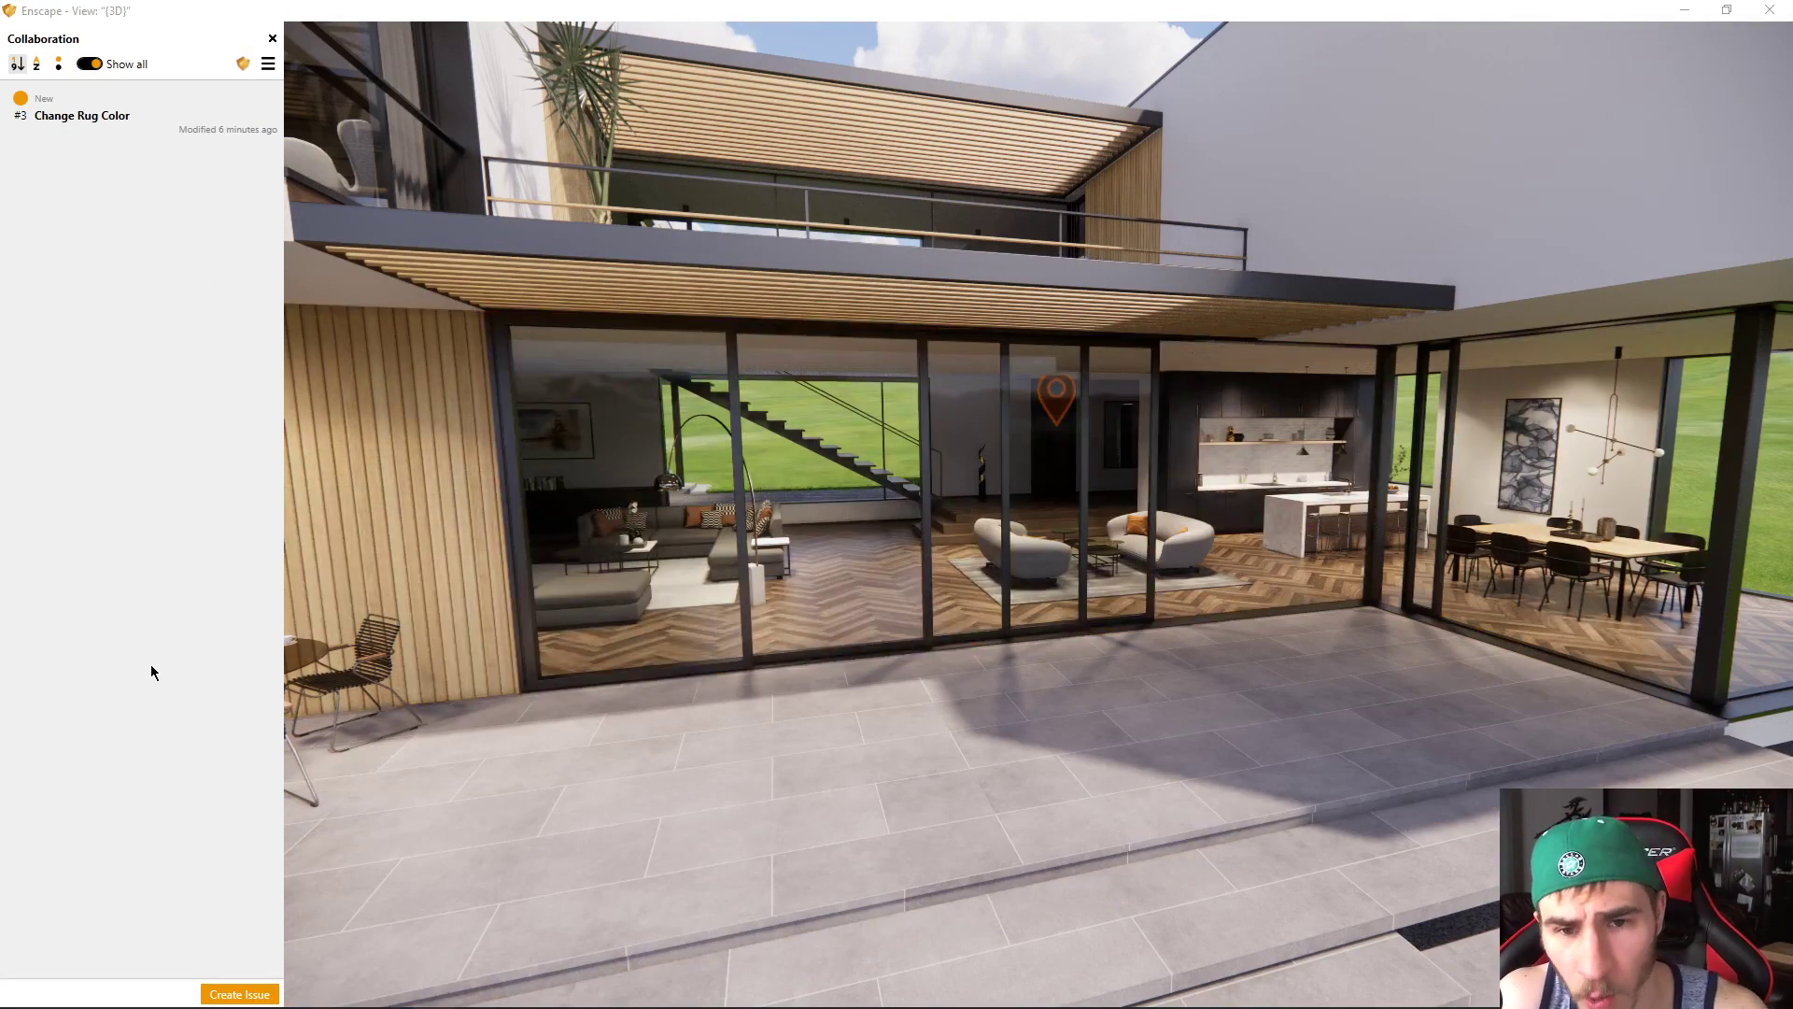
{"action": "left_click", "coordinate": [133, 142]}
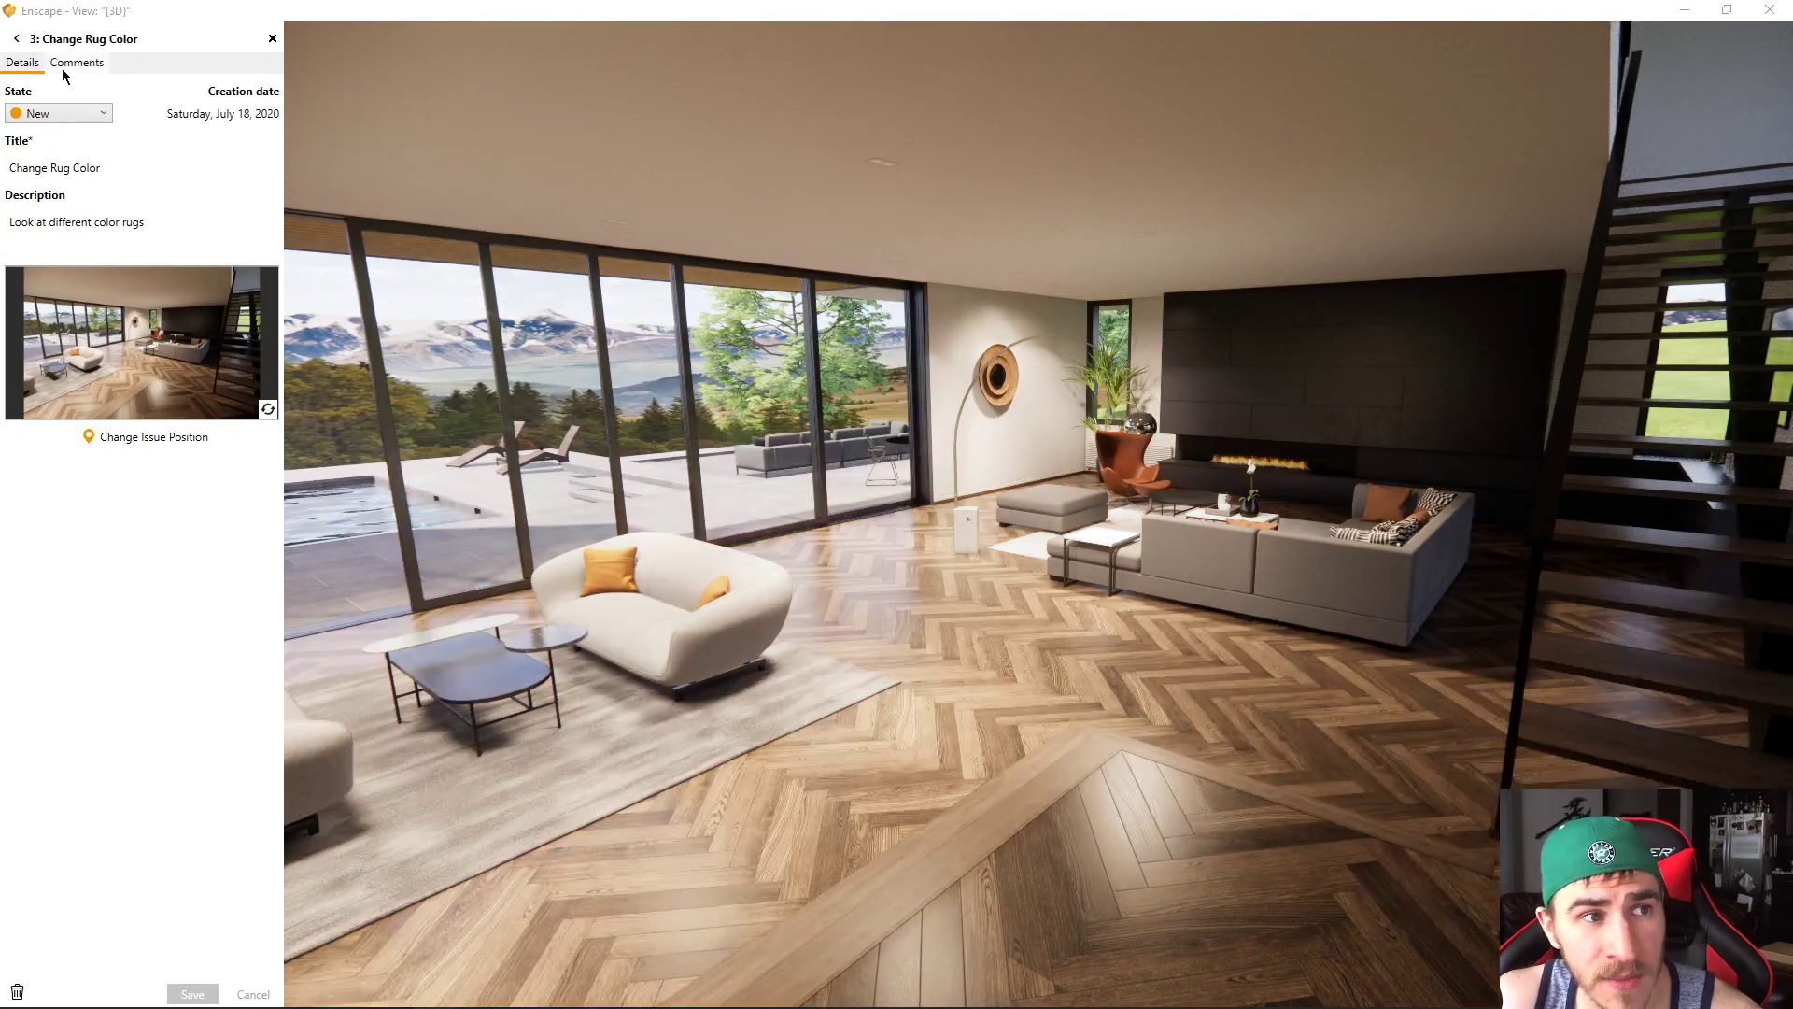
{"action": "left_click", "coordinate": [16, 38]}
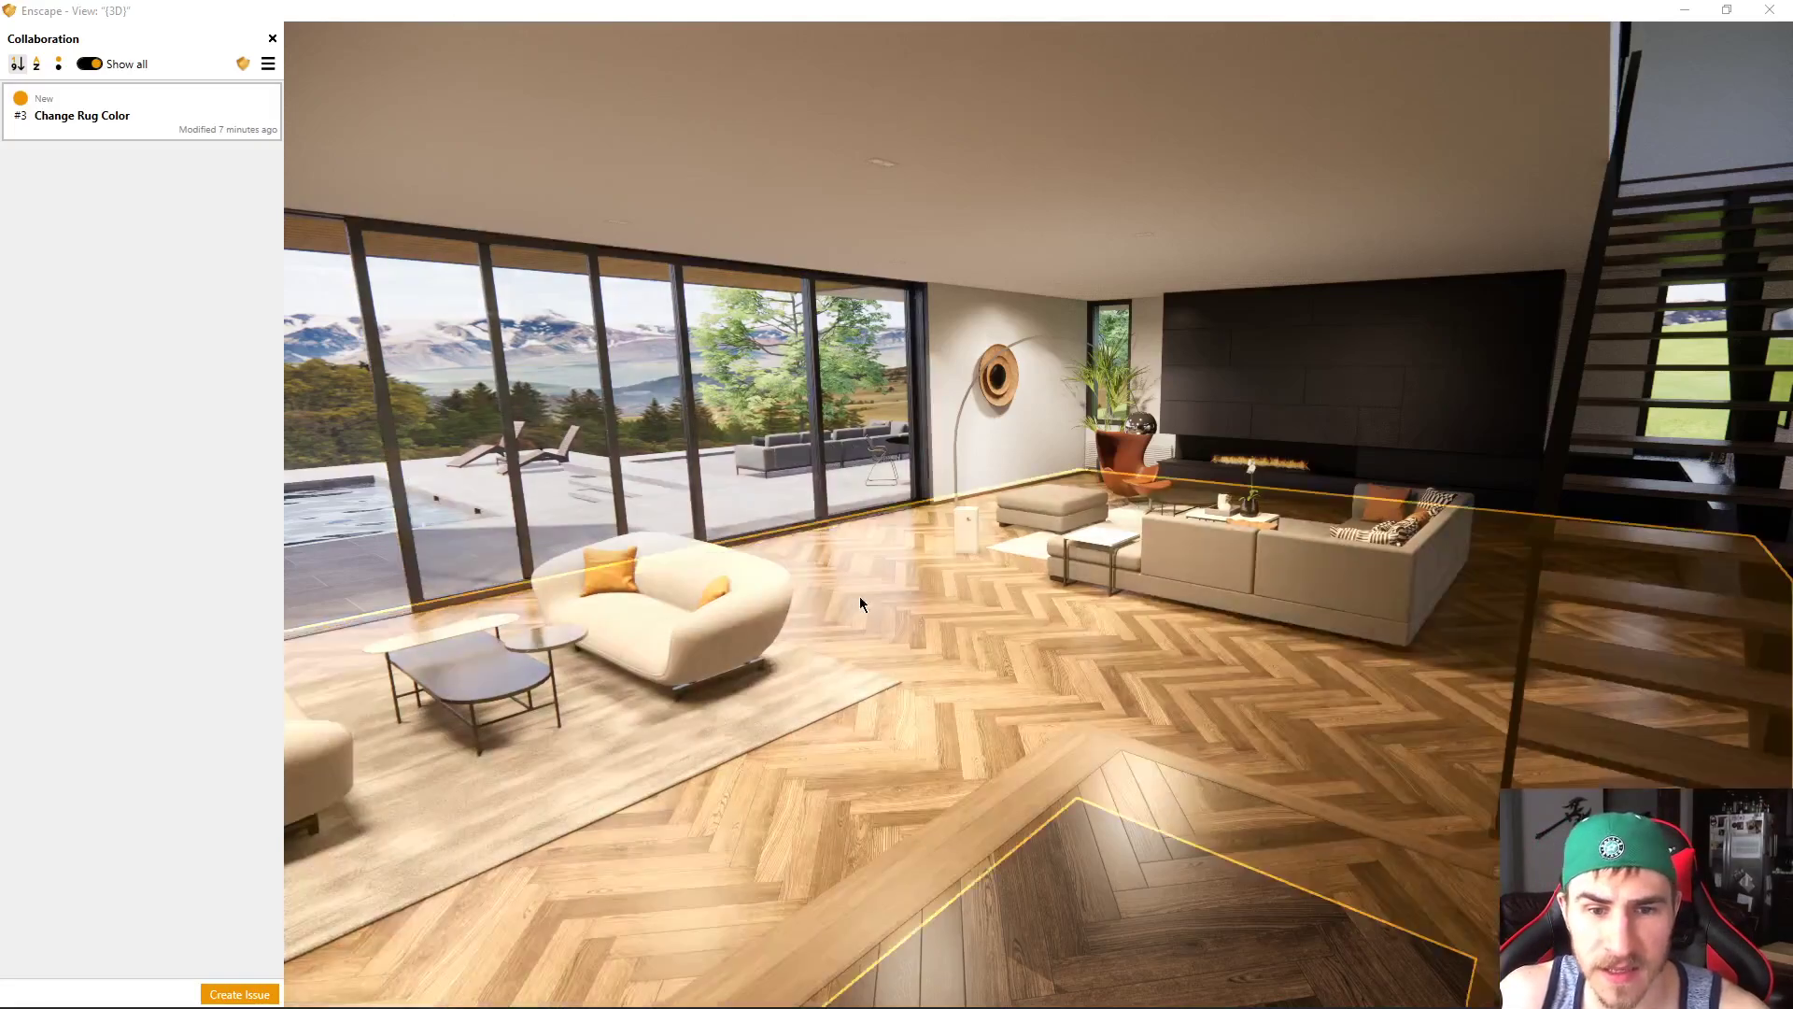
Move the view back out to the terrace steps facing the glass facade and close the collaboration tool
{"action": "left_click_drag", "start_coordinate": [859, 596], "coordinate": [1336, 522]}
{"action": "key", "text": "w"}
{"action": "key", "text": "w"}
{"action": "key", "text": "s"}
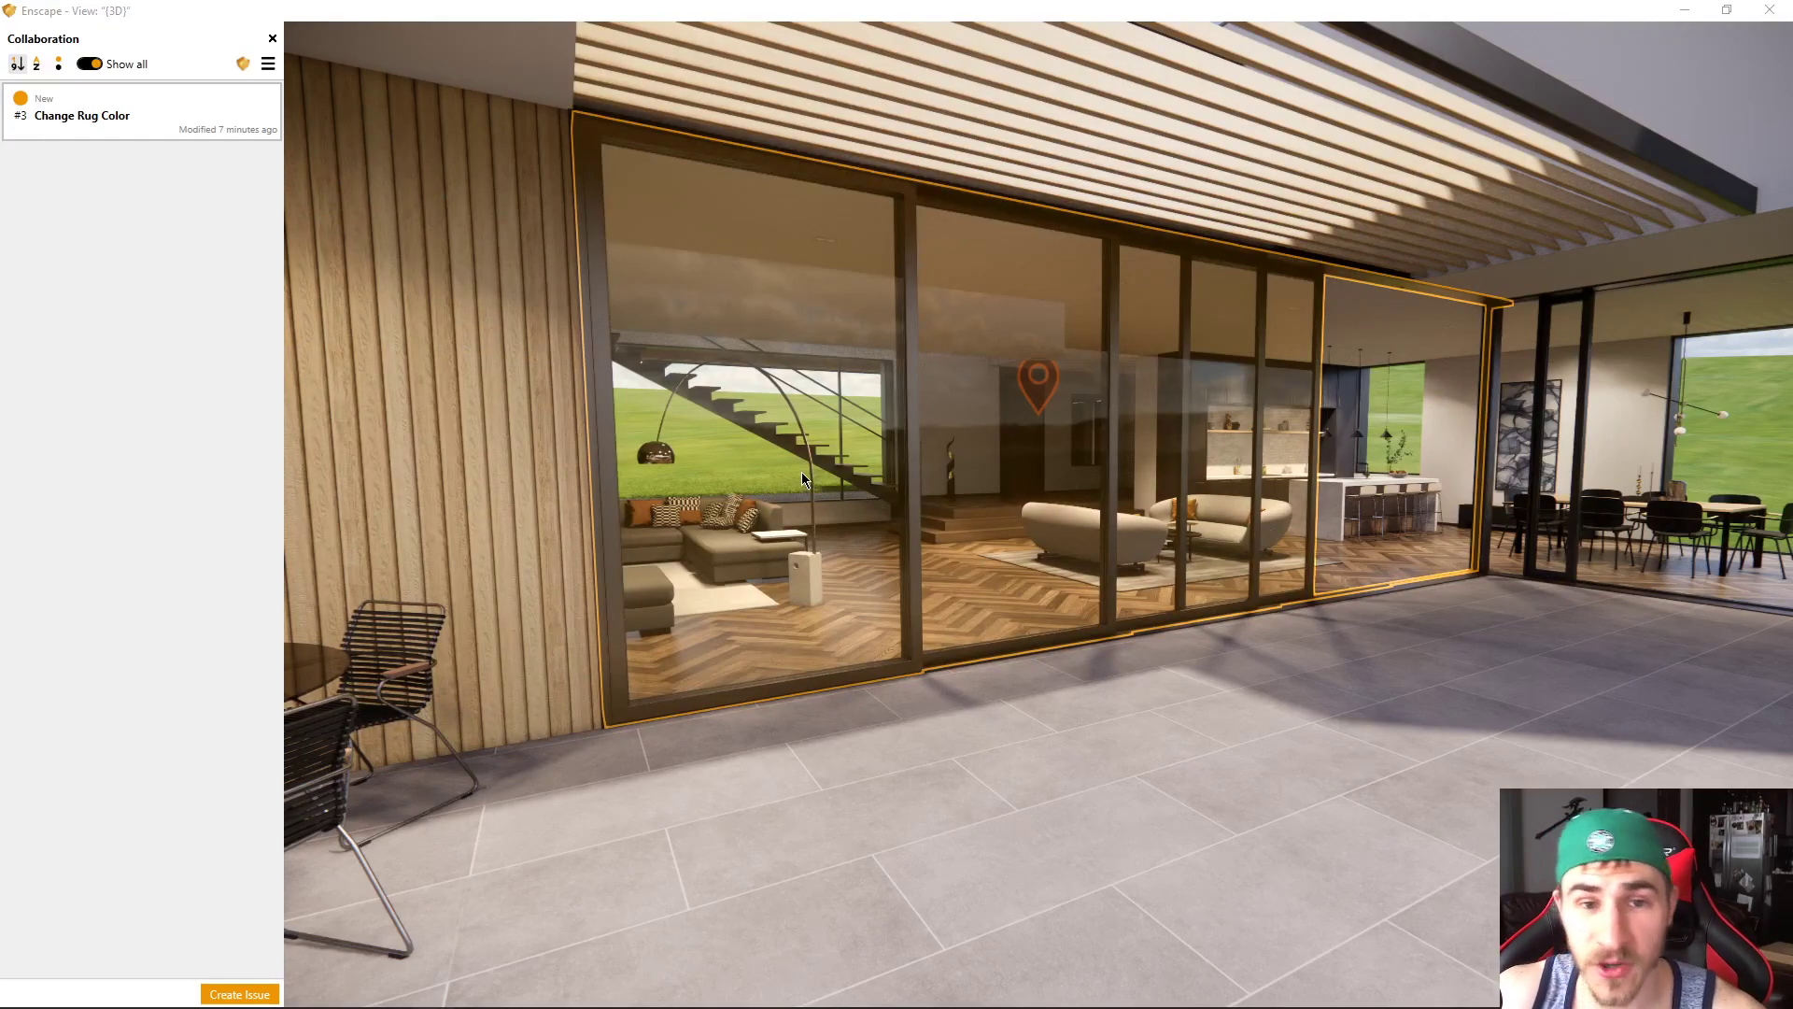
{"action": "left_click_drag", "start_coordinate": [801, 472], "coordinate": [955, 641]}
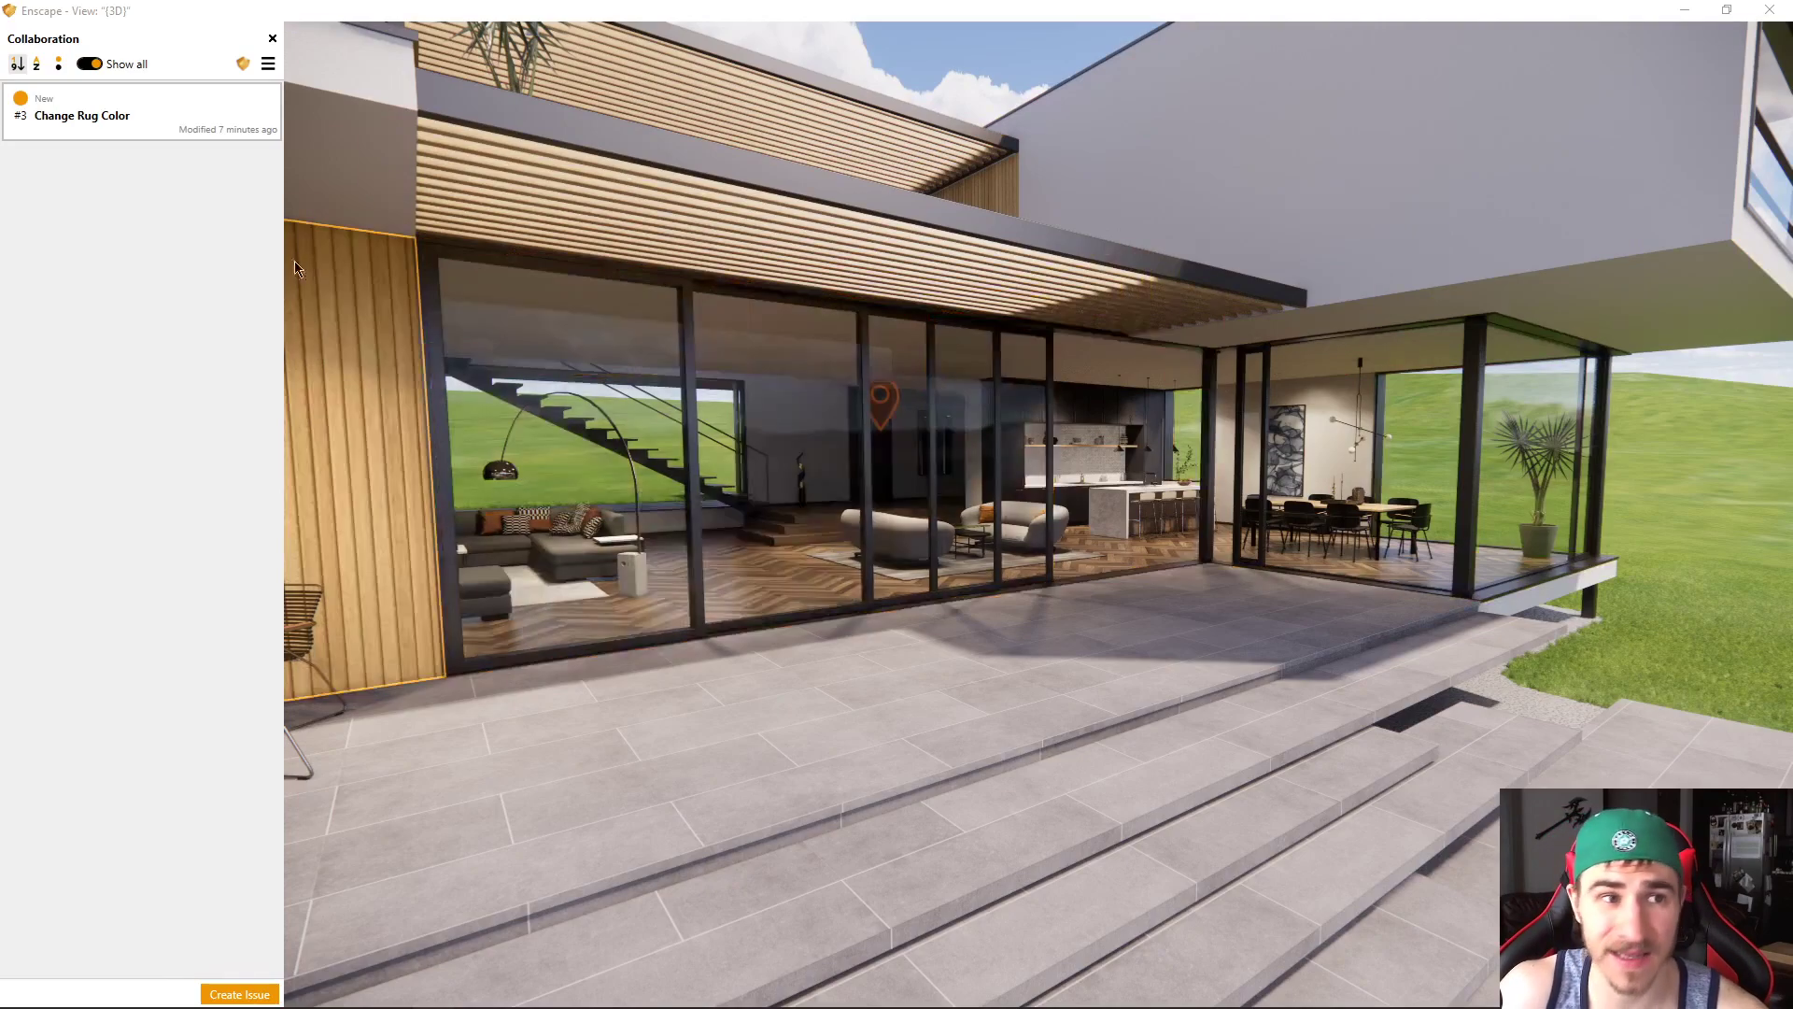
{"action": "left_click", "coordinate": [271, 38]}
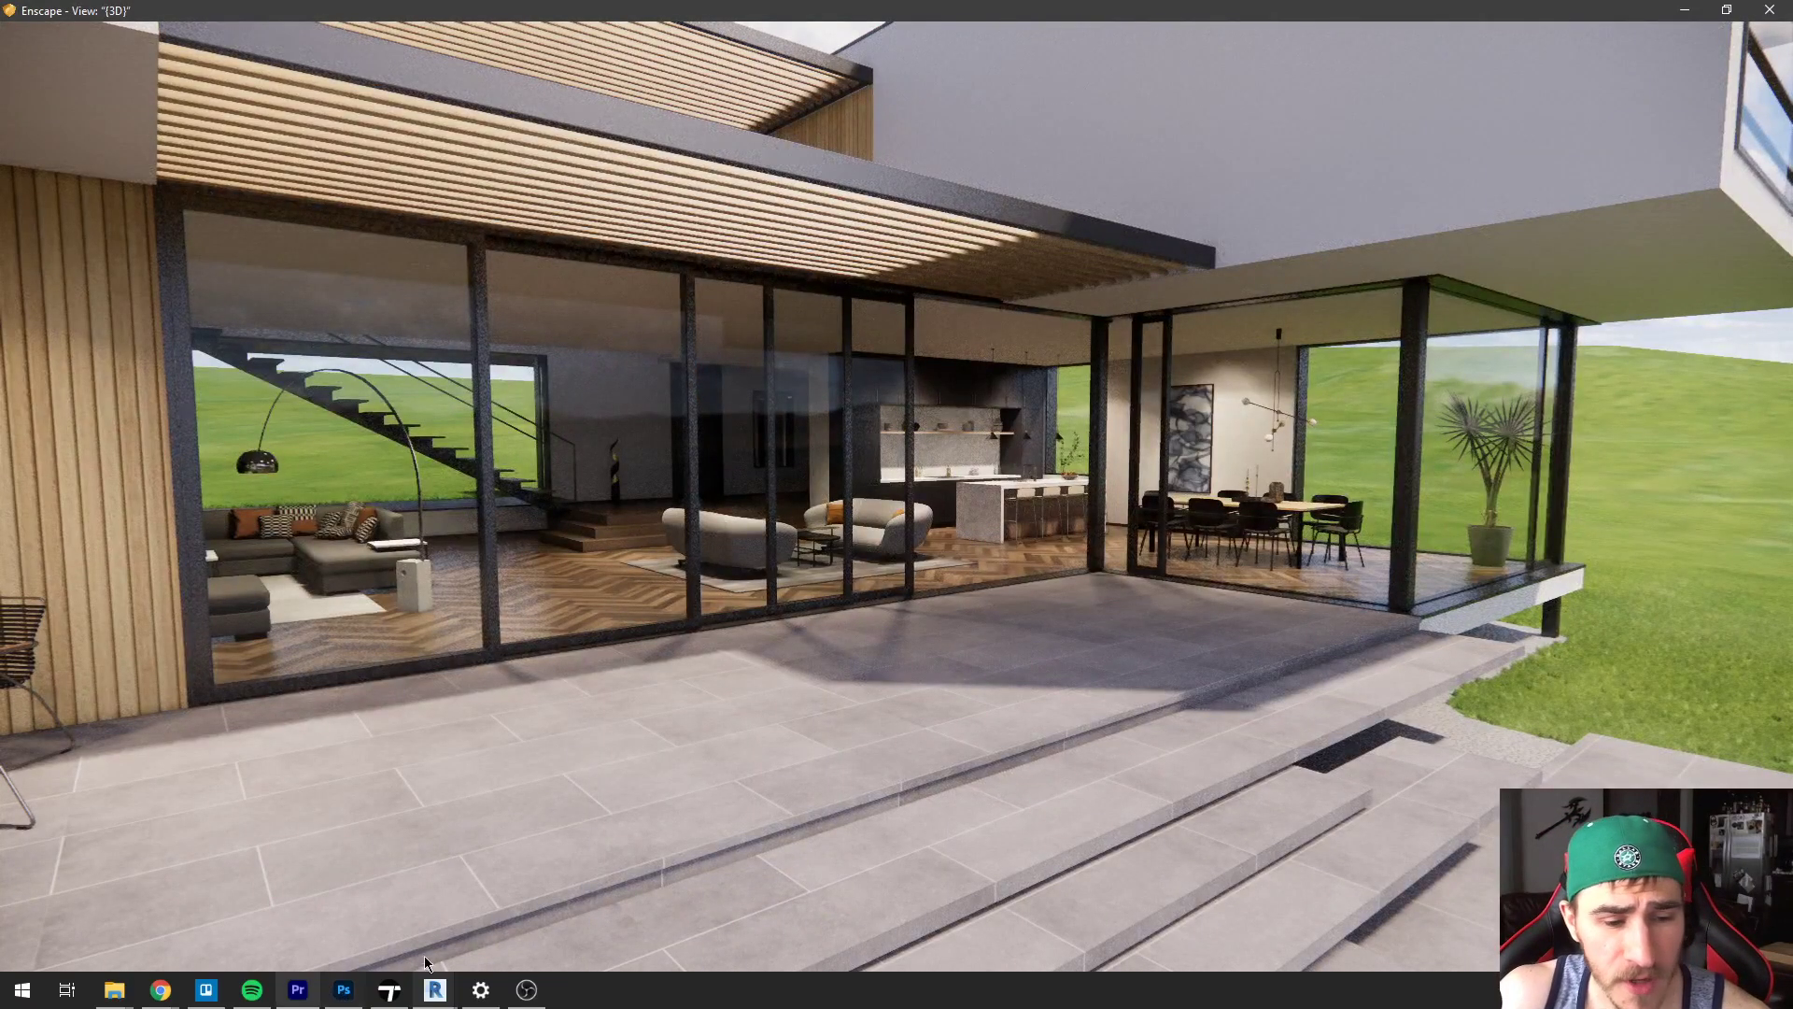
Switch to the Revit project and open the Enscape Asset Library
{"action": "left_click", "coordinate": [435, 989]}
{"action": "left_click", "coordinate": [398, 915]}
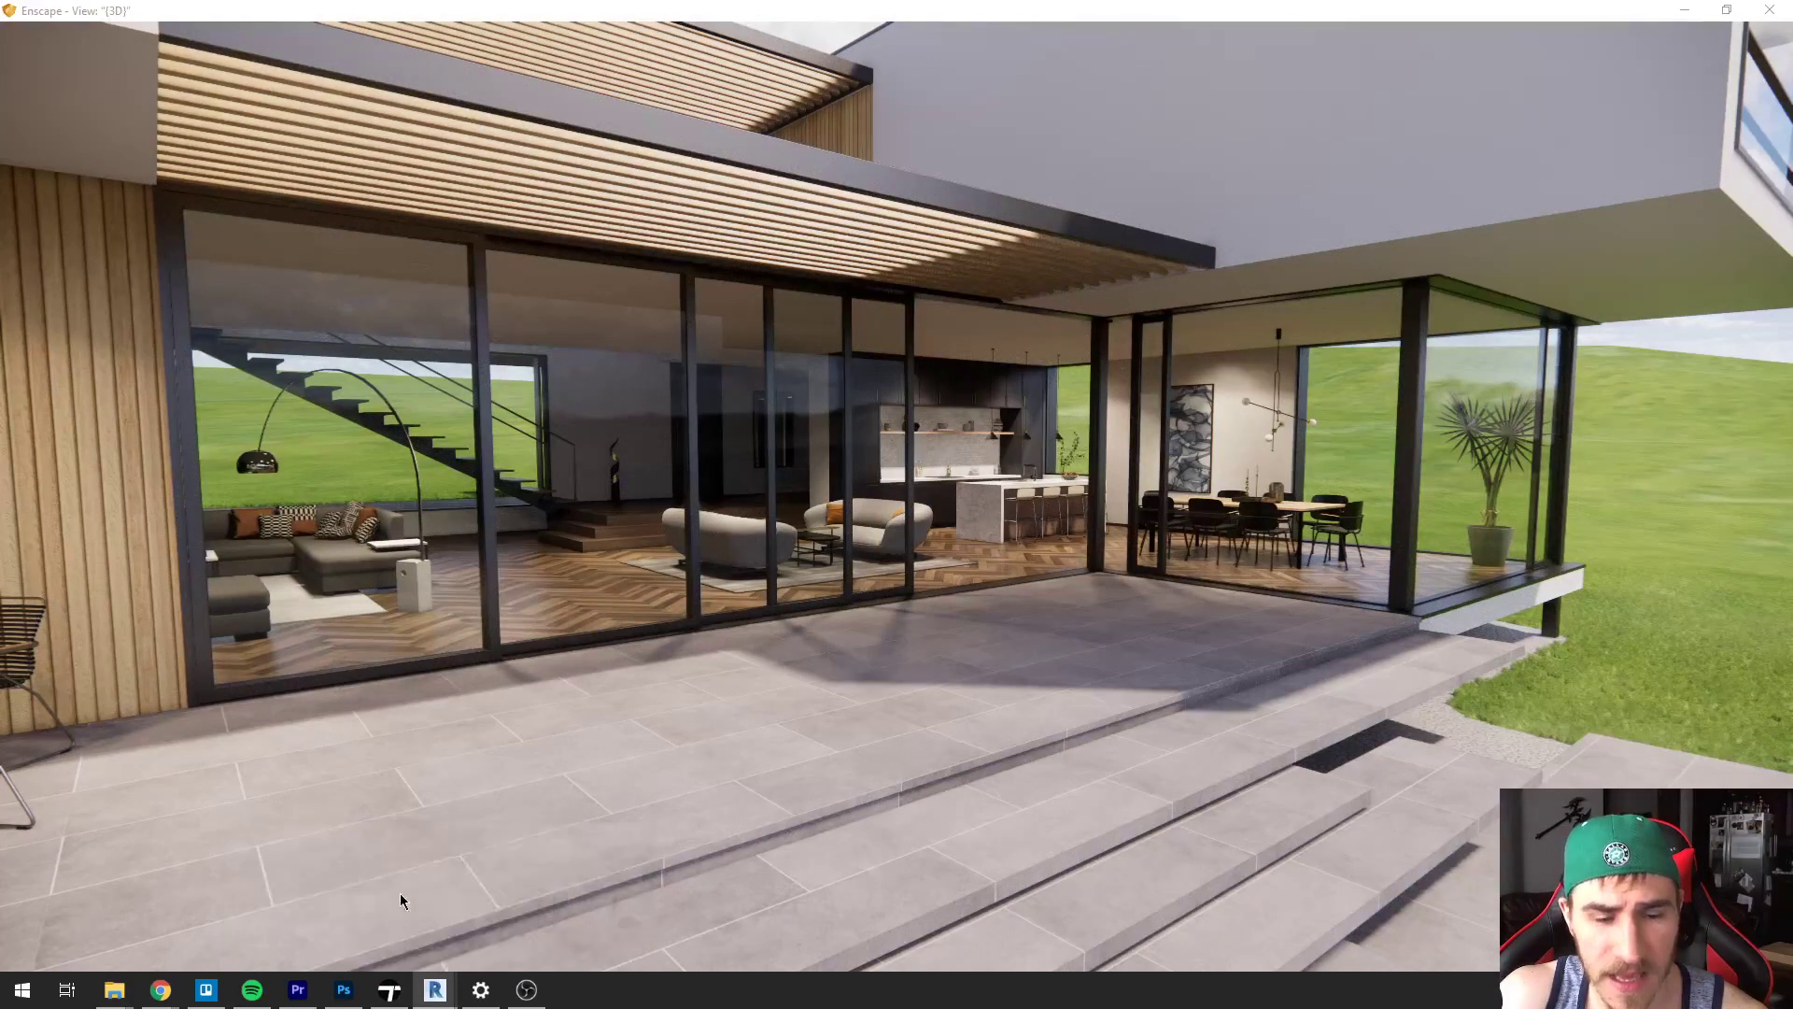
{"action": "left_click", "coordinate": [632, 87]}
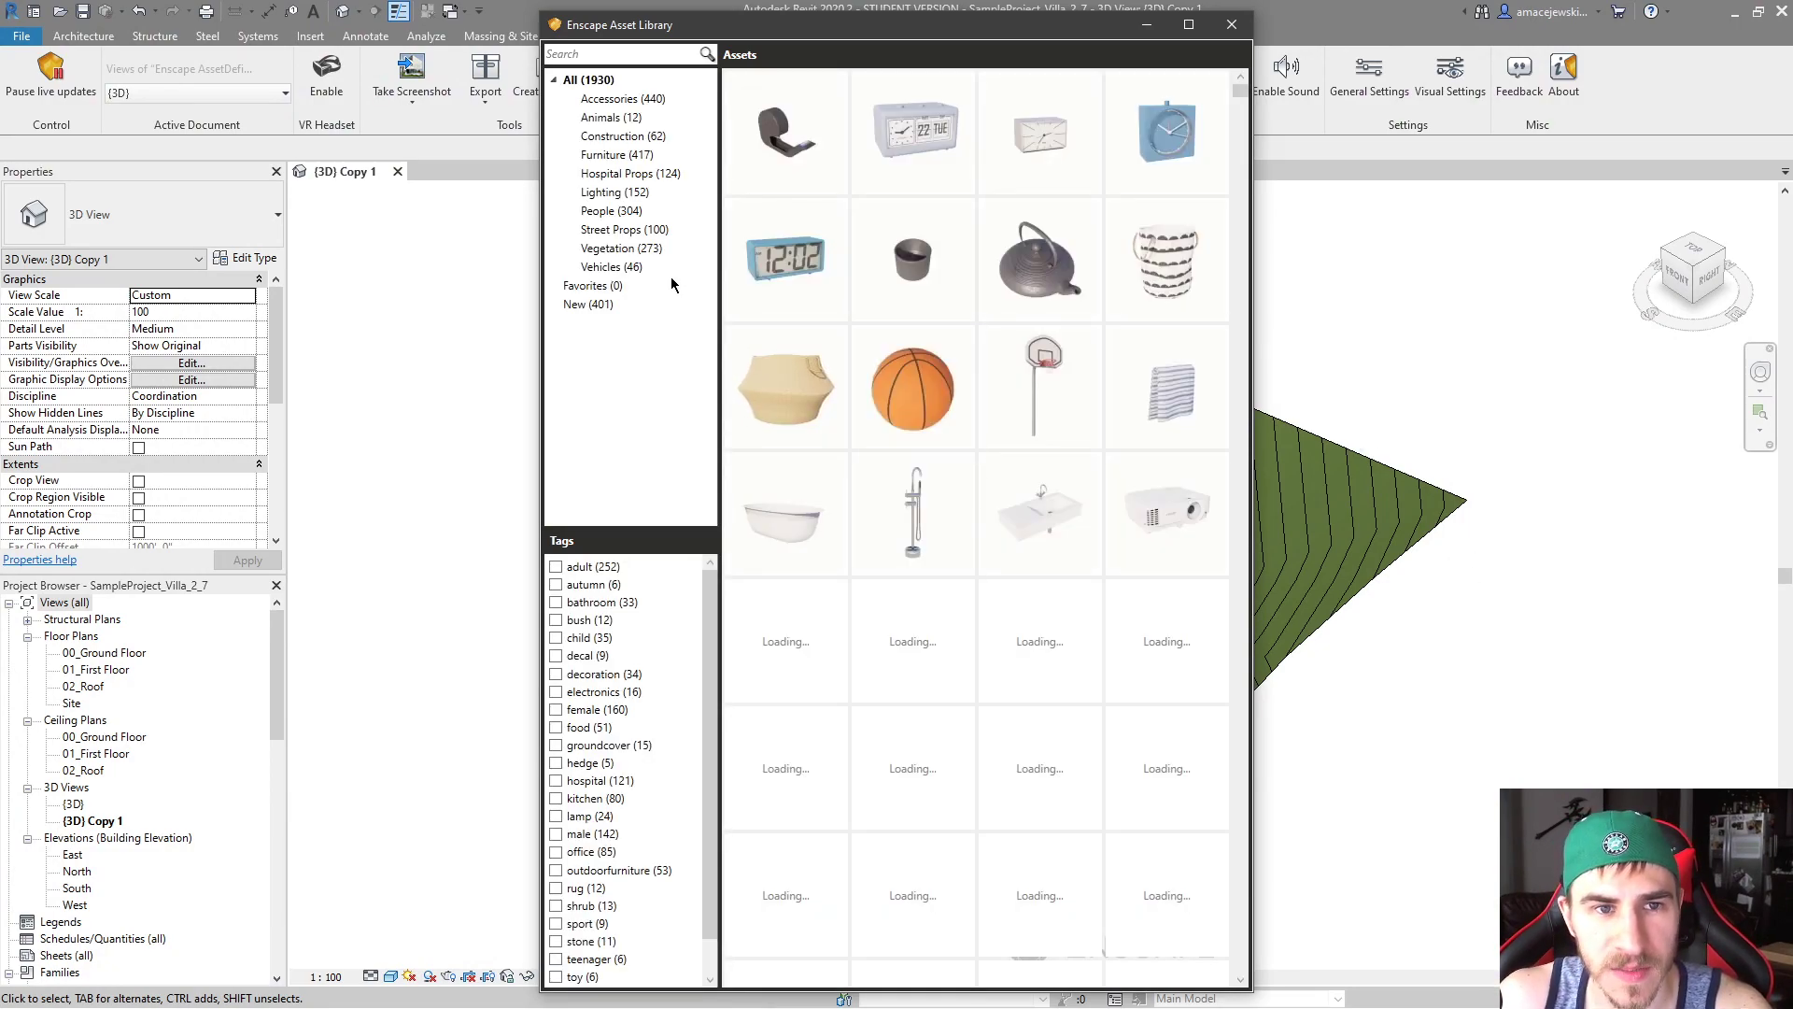
Browse the New category of assets, including the hospital furniture and equipment, and close the library
{"action": "left_click", "coordinate": [589, 305]}
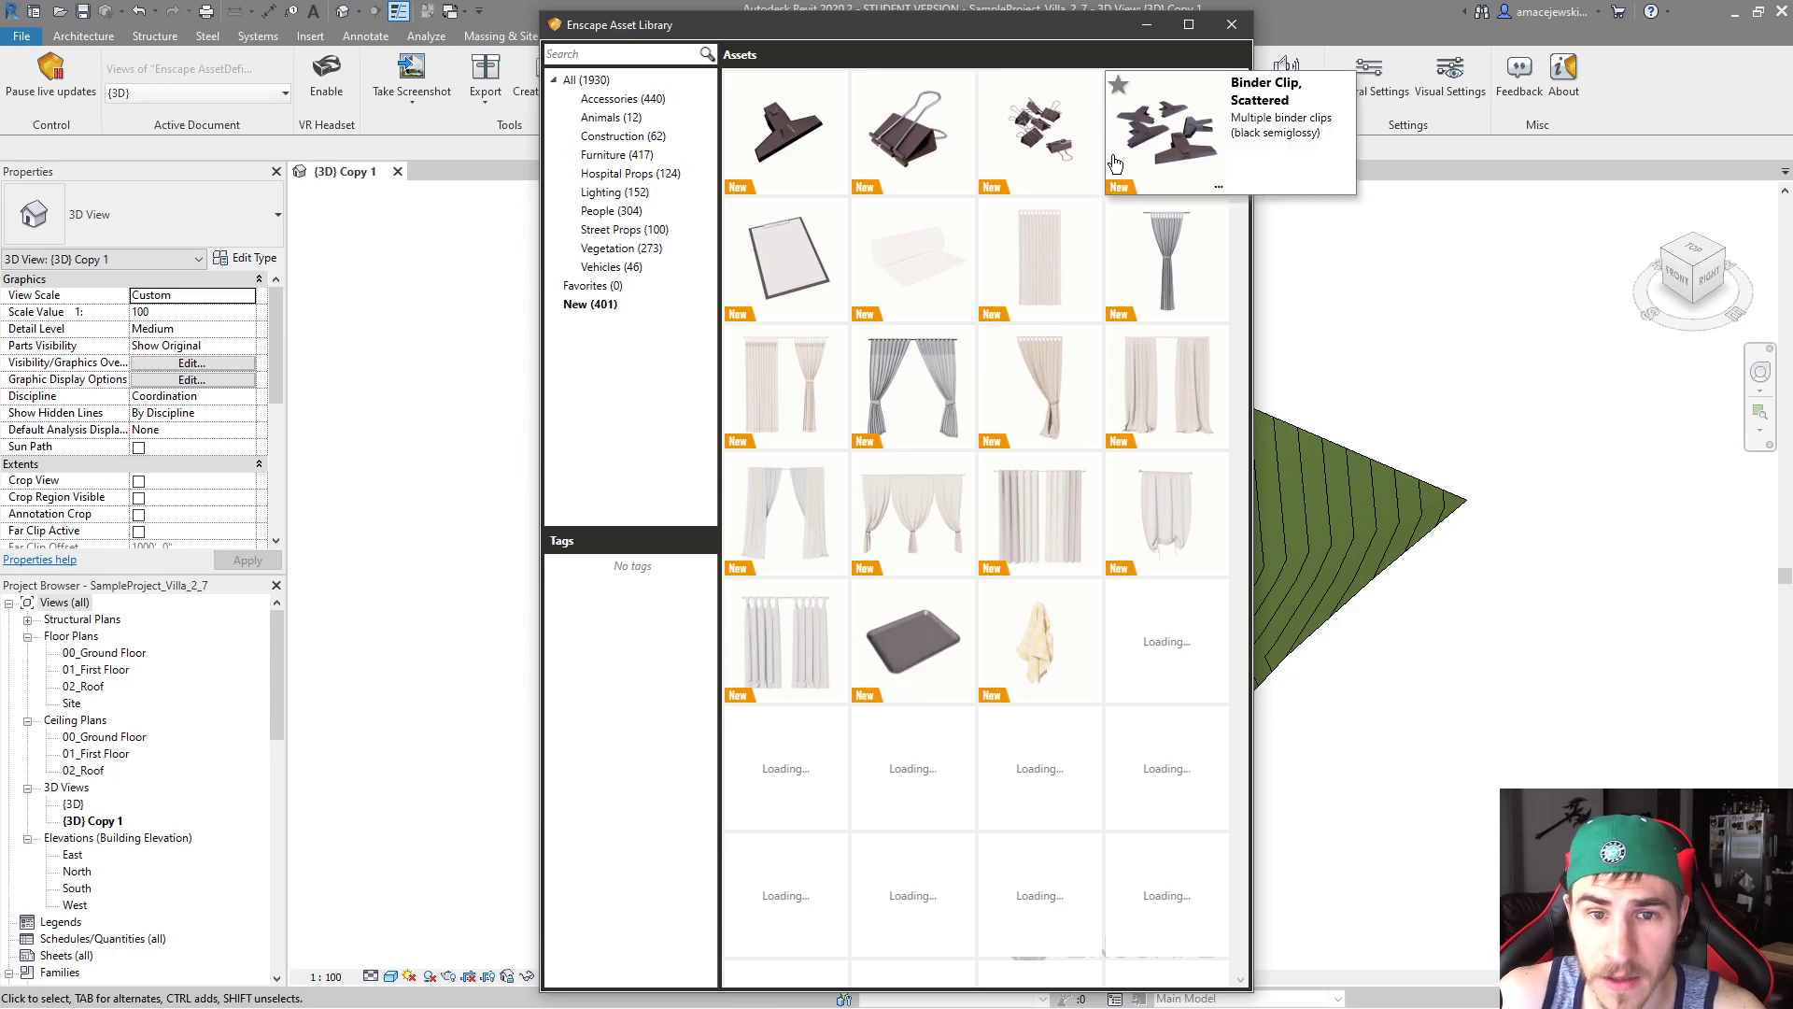
{"action": "scroll", "coordinate": [1125, 299], "scroll_direction": "down", "scroll_amount": 3}
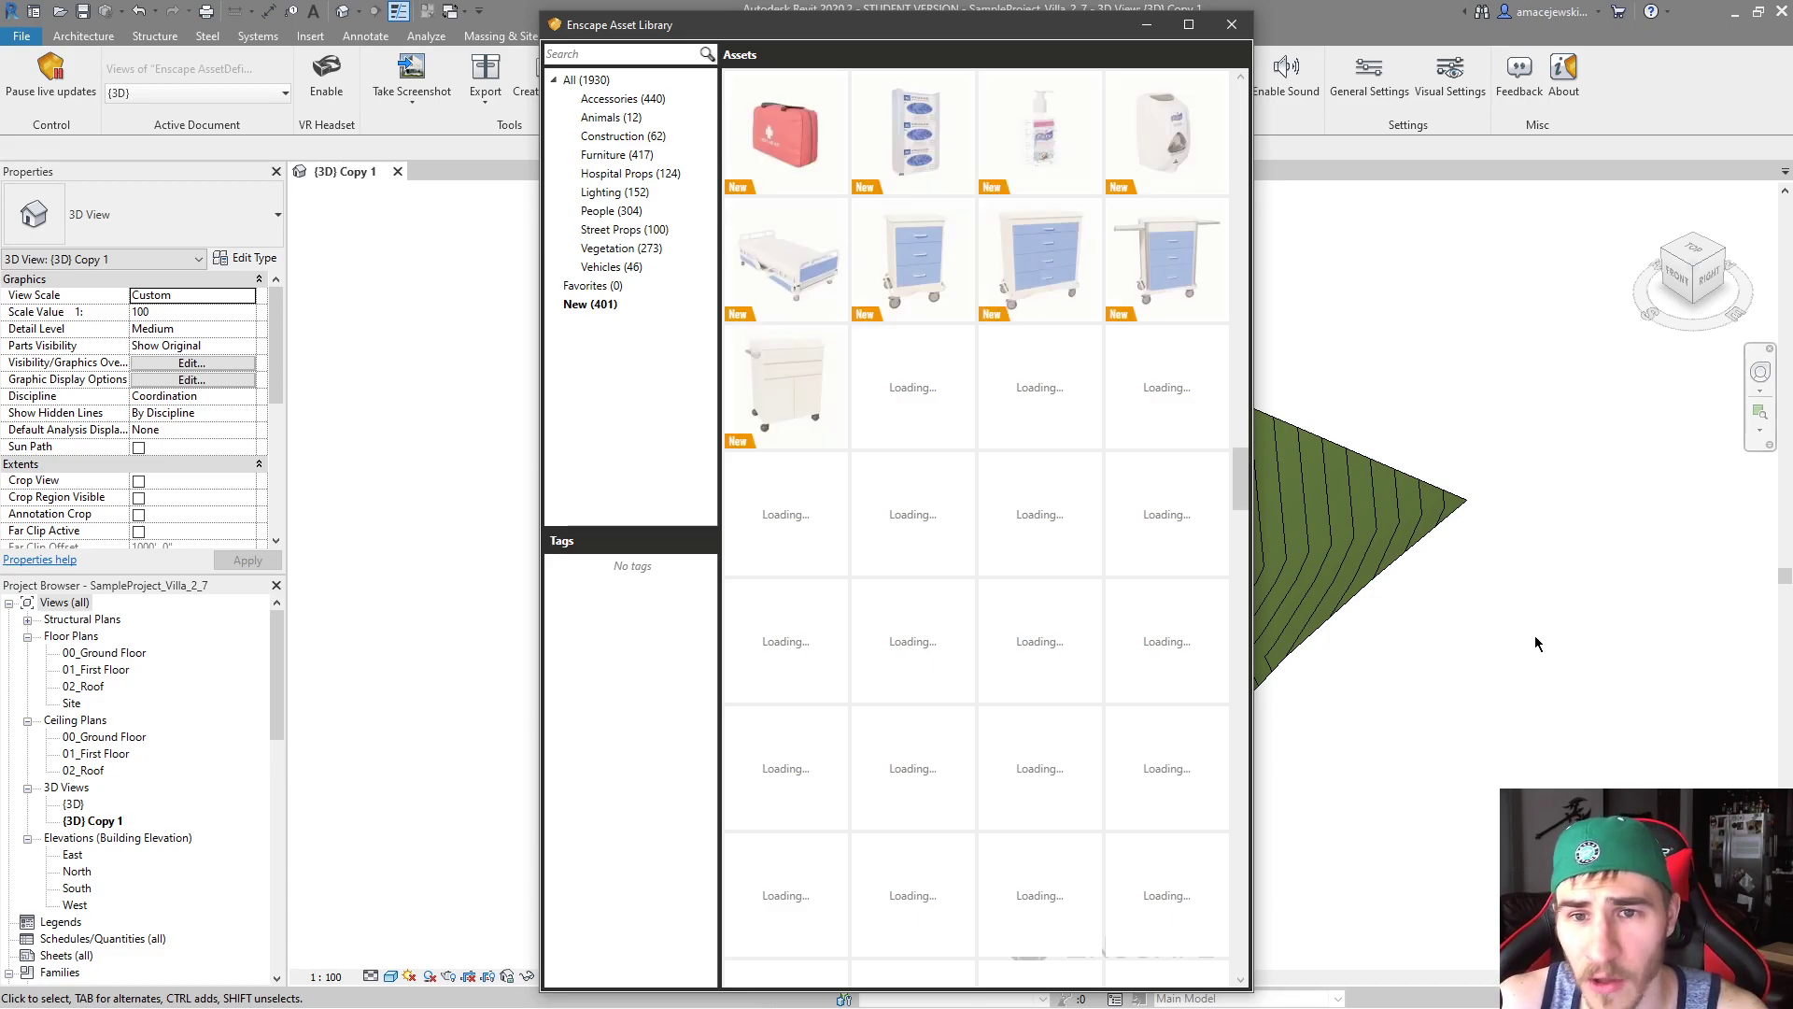
{"action": "mouse_move", "coordinate": [1223, 314]}
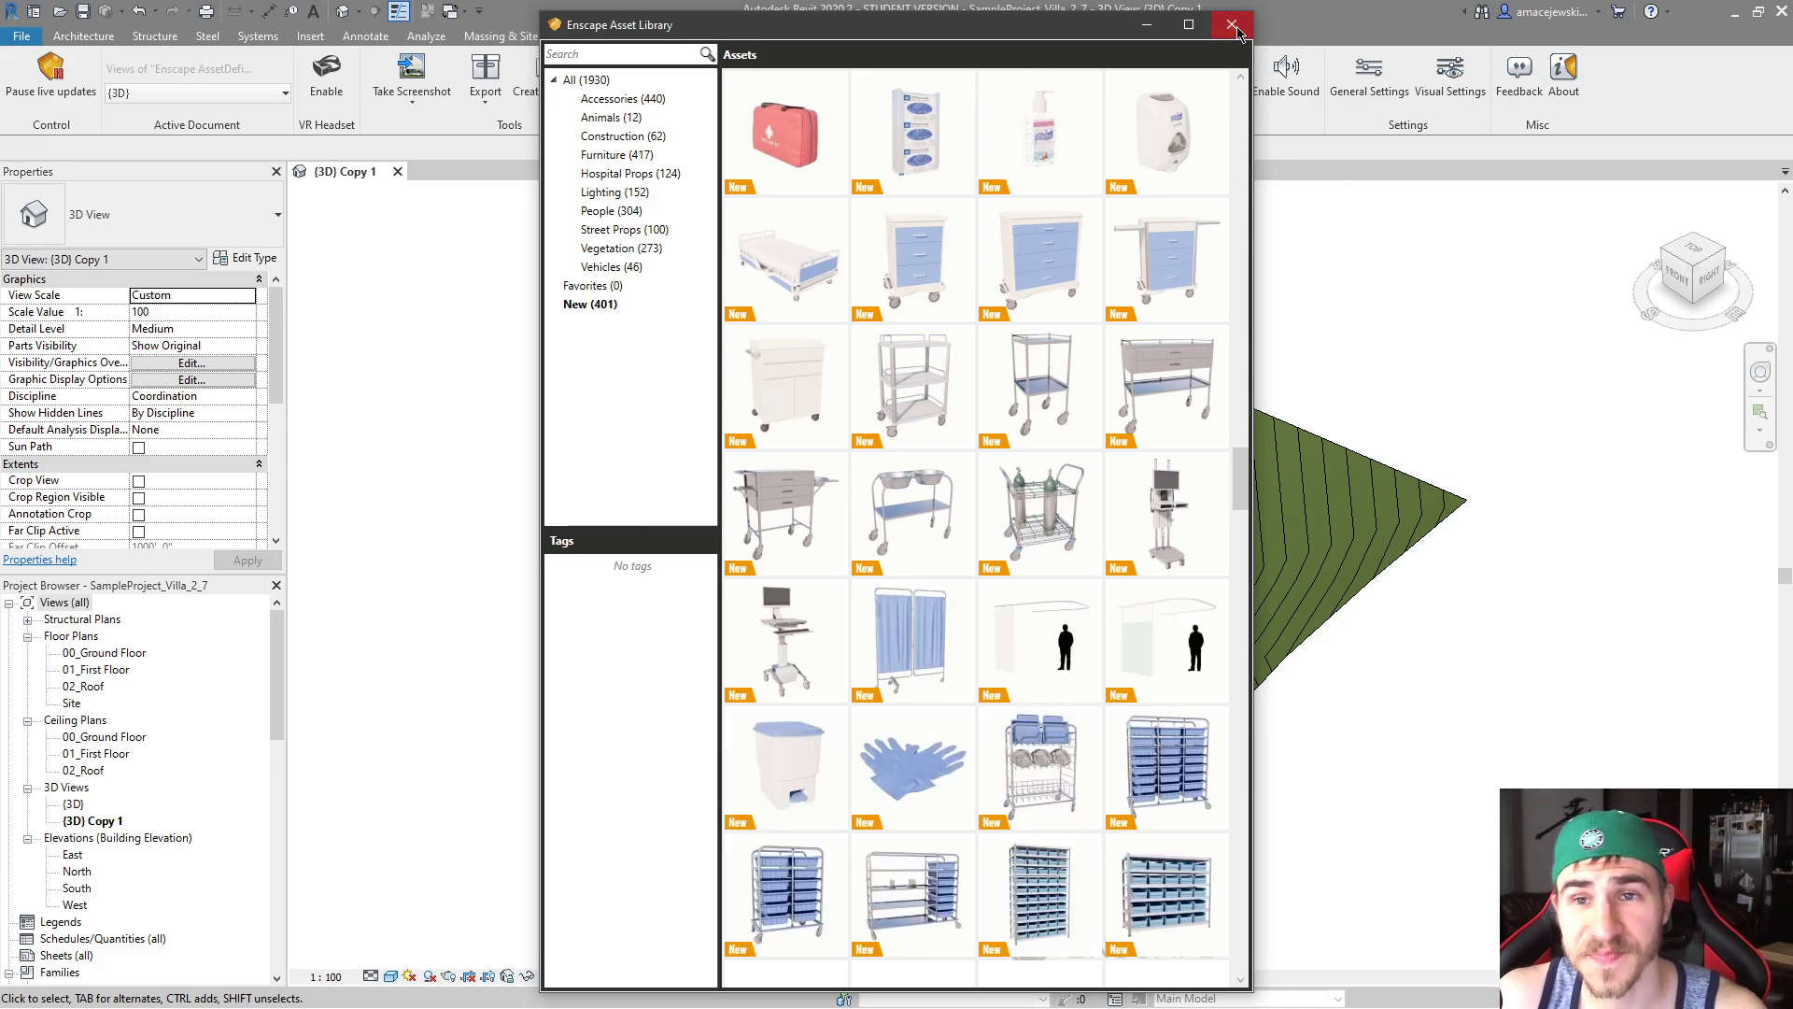
{"action": "left_click", "coordinate": [1274, 563]}
{"action": "key", "text": "Escape"}
{"action": "scroll", "coordinate": [747, 551], "scroll_direction": "up", "scroll_amount": 4}
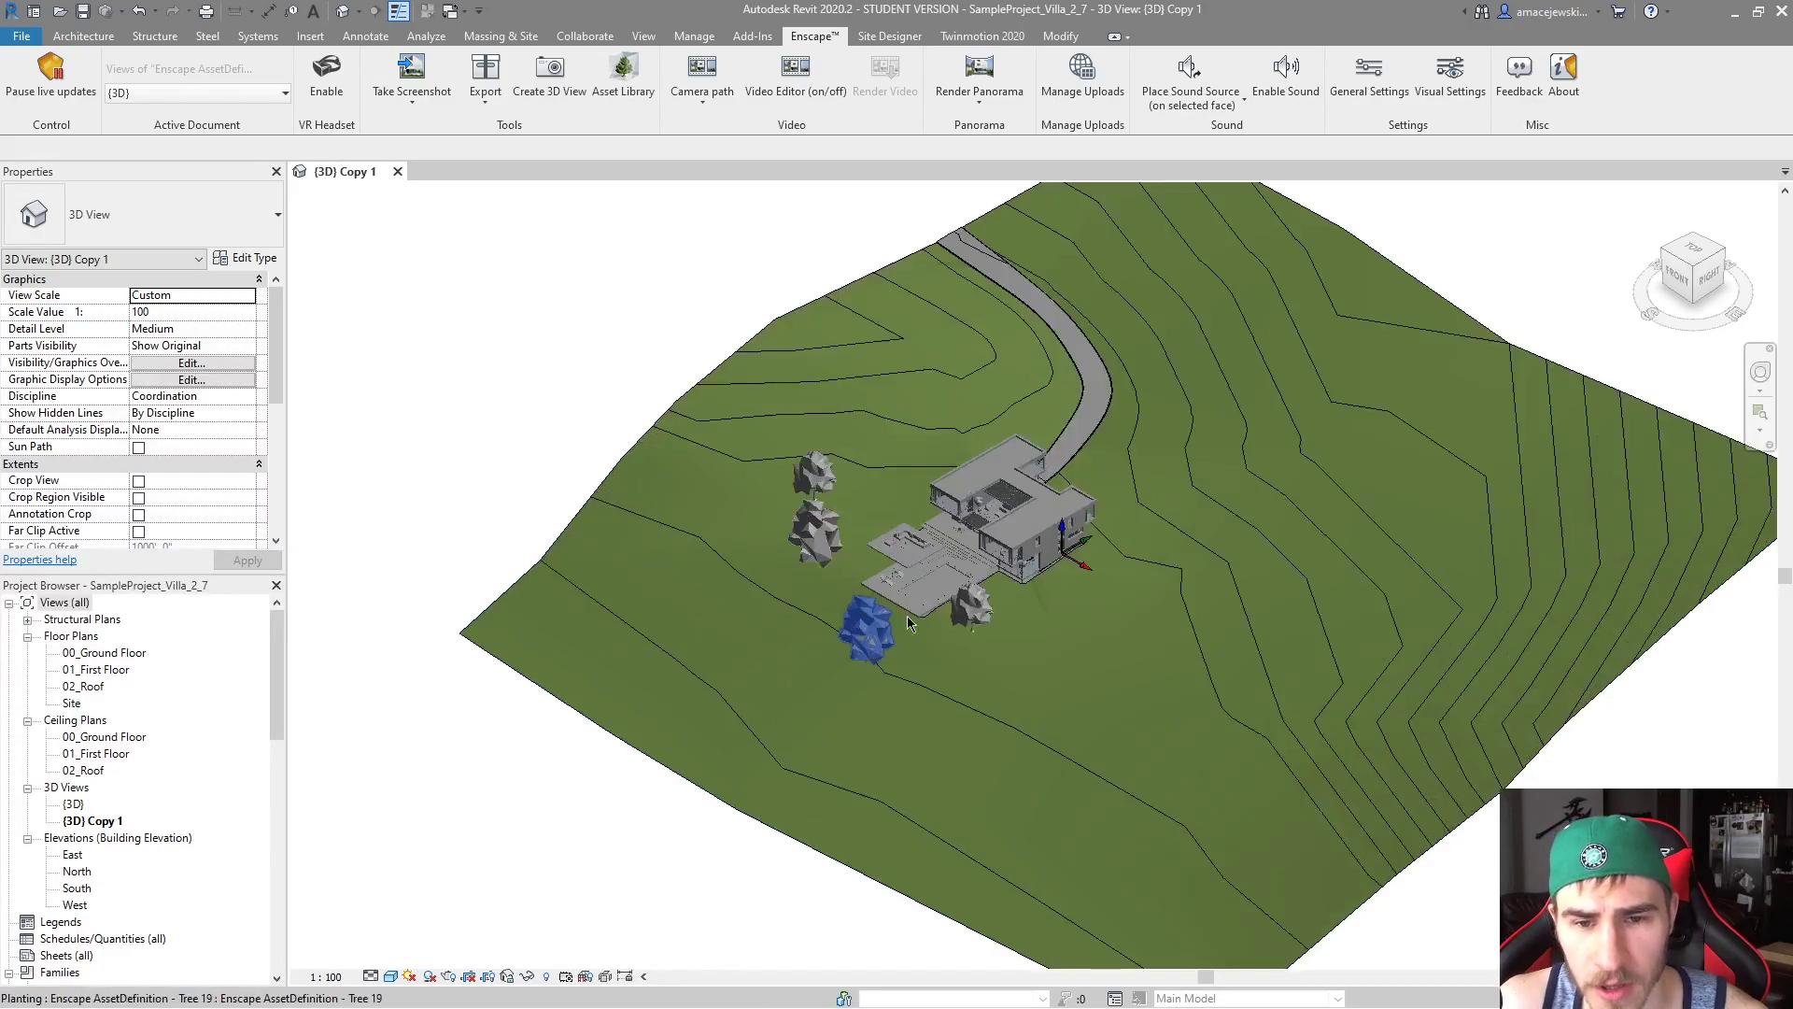
Open the Enscape visual settings, go to the atmosphere options, and set the fog intensity to 9%
{"action": "middle_click_drag", "start_coordinate": [1151, 619], "coordinate": [1195, 556], "text": "shift"}
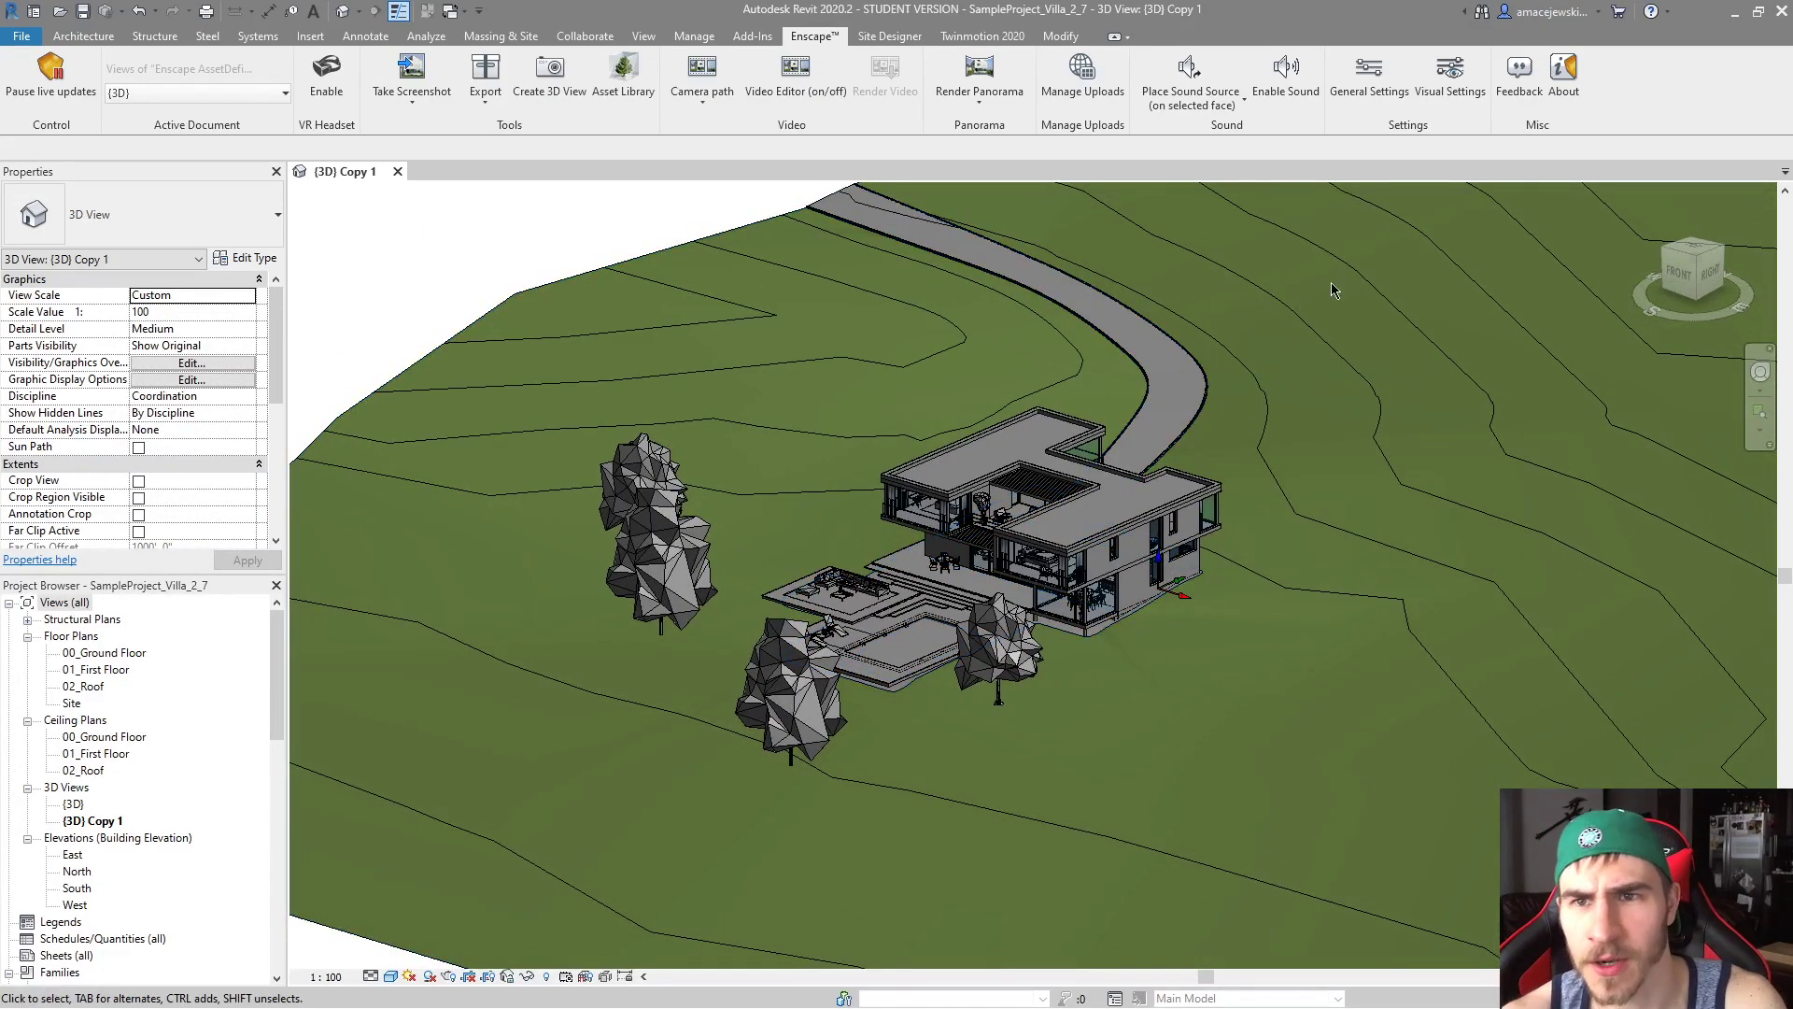
{"action": "left_click", "coordinate": [1449, 70]}
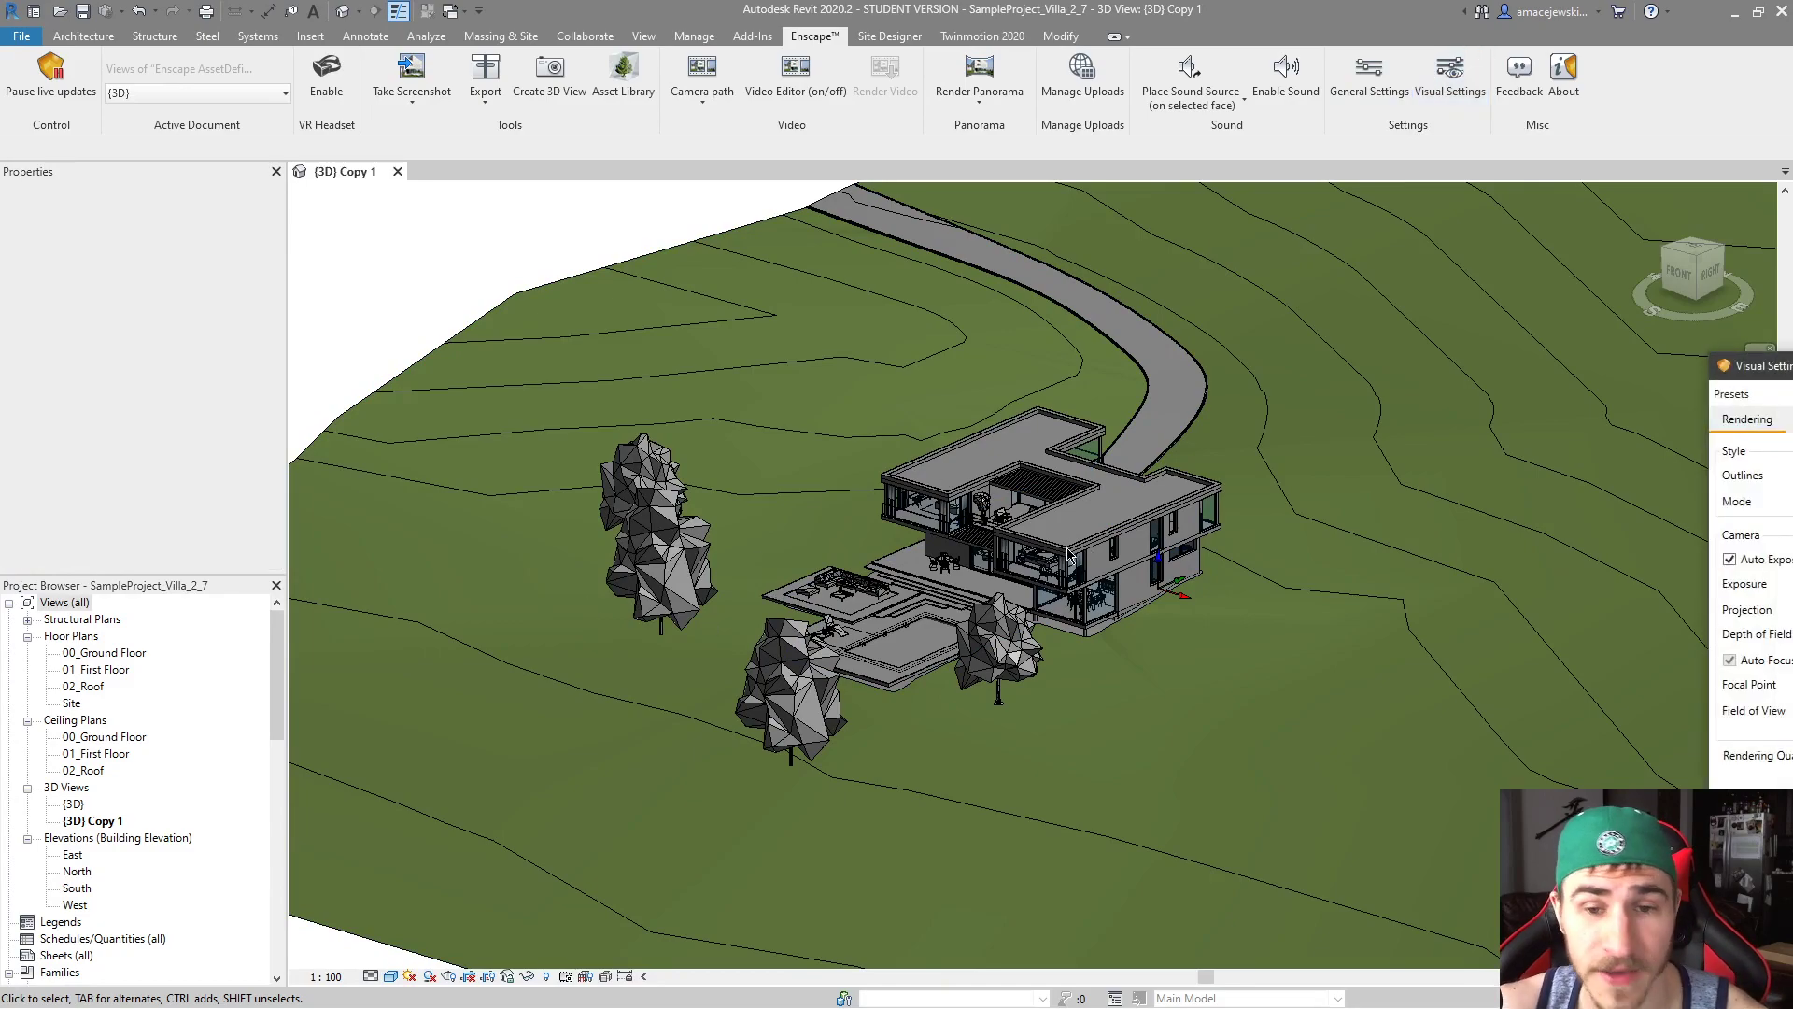
{"action": "left_click_drag", "start_coordinate": [1763, 374], "coordinate": [859, 187]}
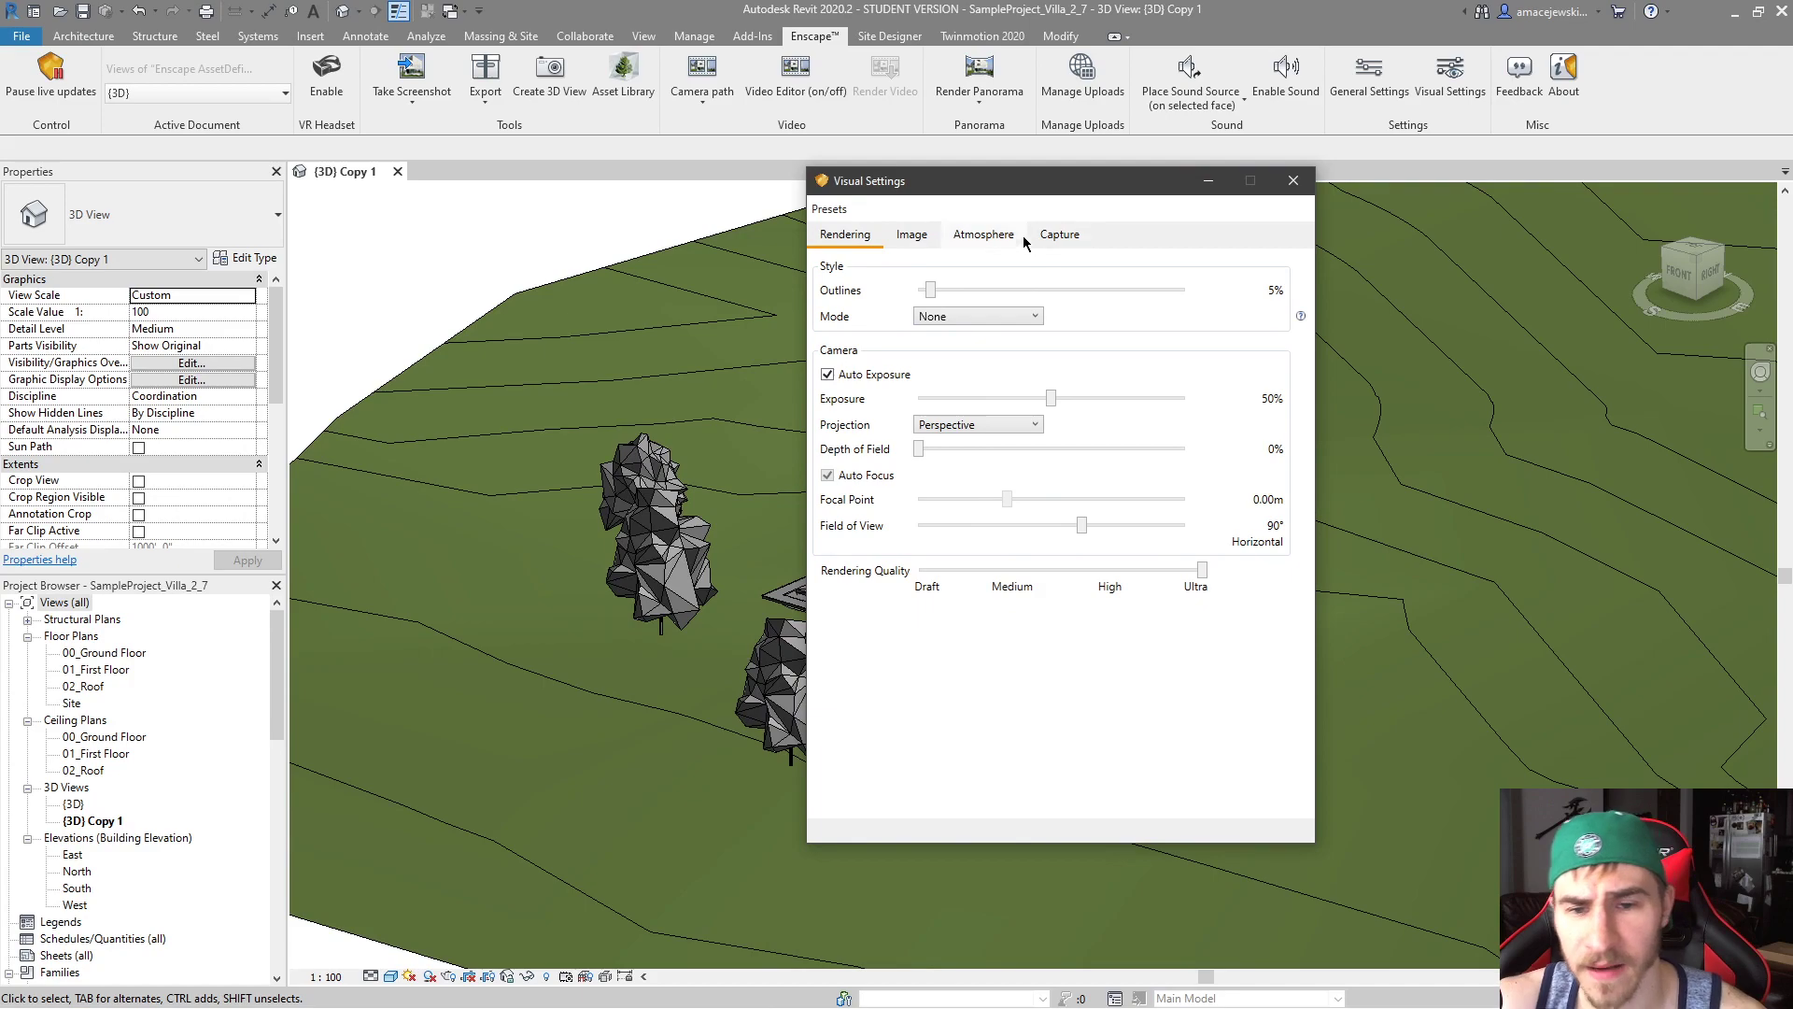
{"action": "left_click", "coordinate": [911, 234]}
{"action": "left_click", "coordinate": [982, 234]}
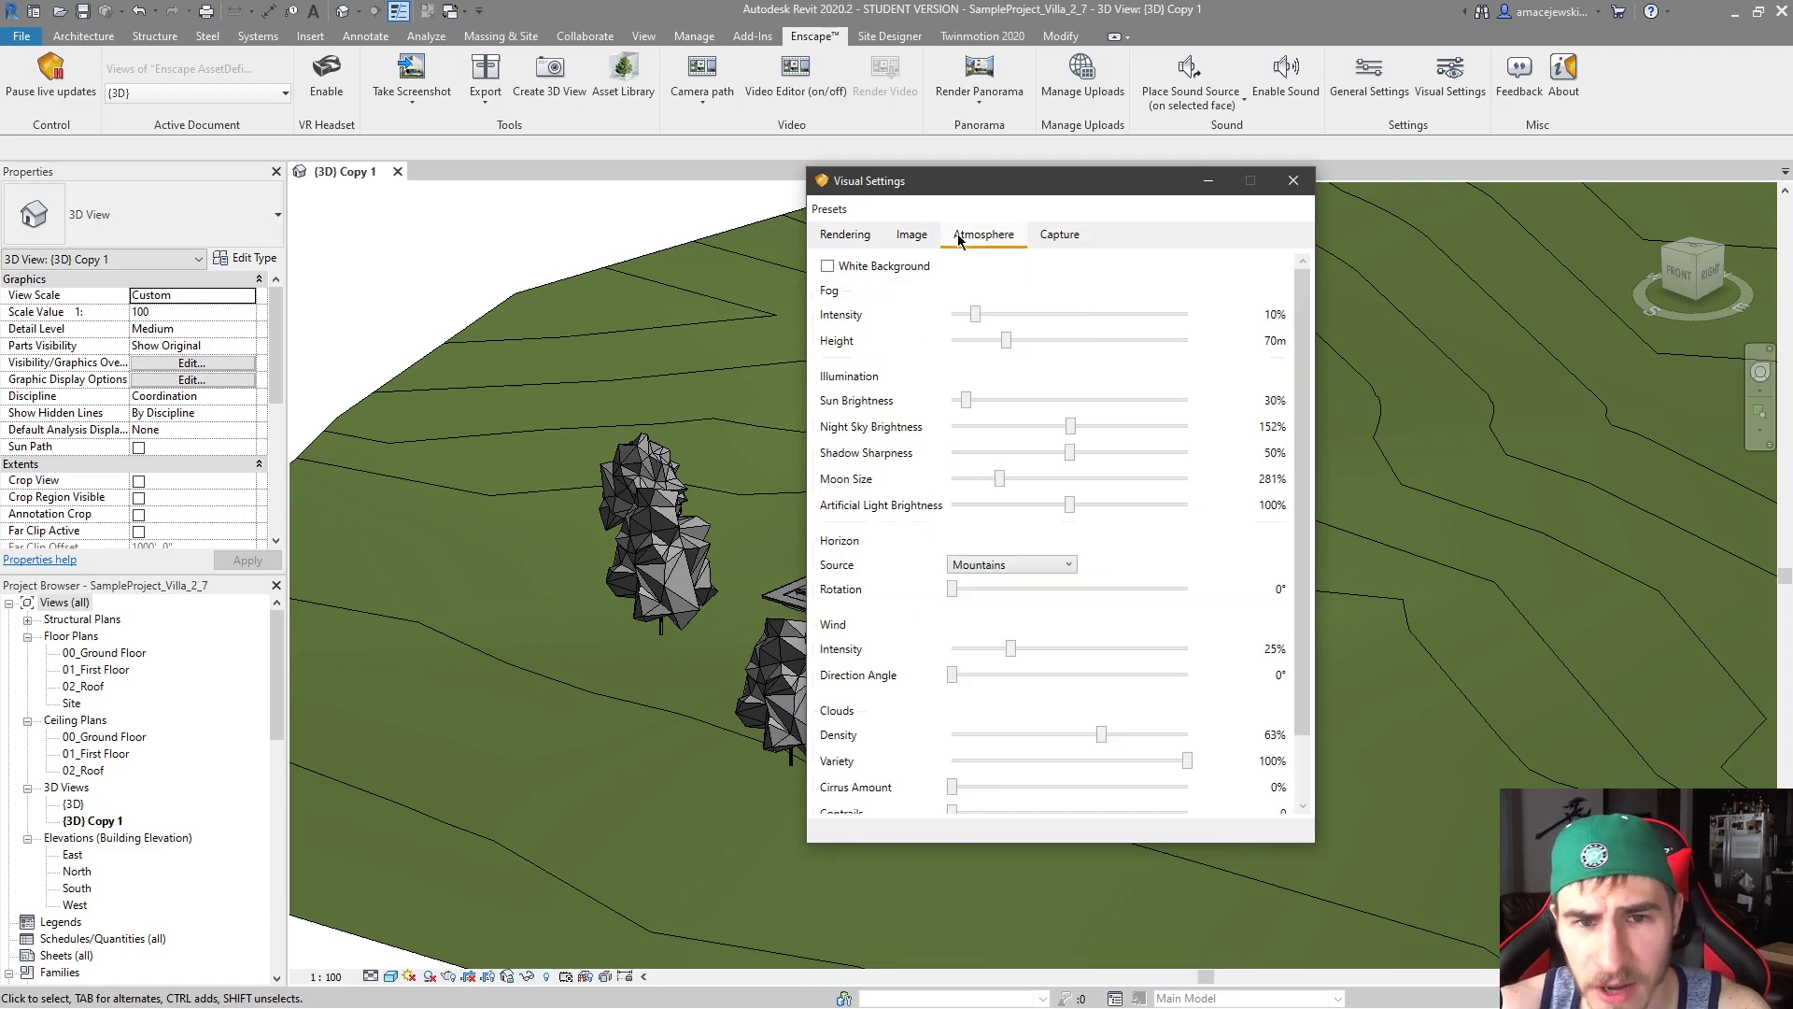
{"action": "left_click_drag", "start_coordinate": [975, 314], "coordinate": [973, 314]}
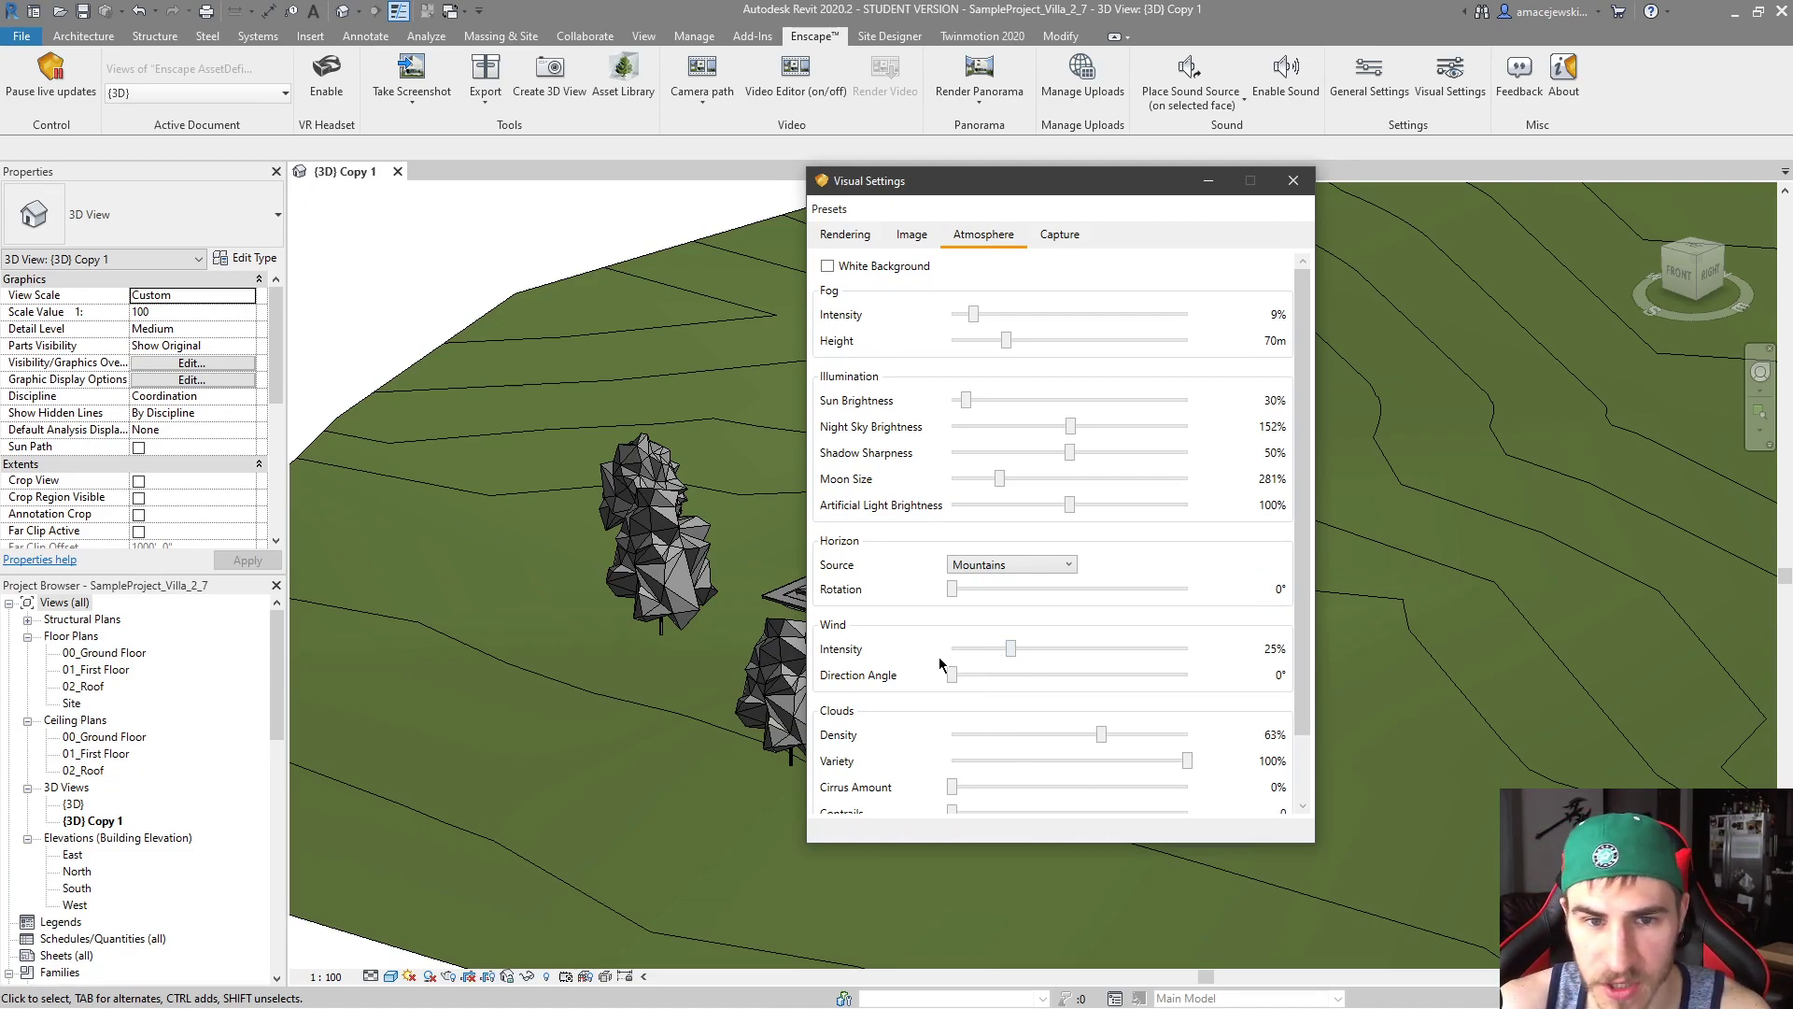
{"action": "left_click_drag", "start_coordinate": [967, 182], "coordinate": [1054, 206]}
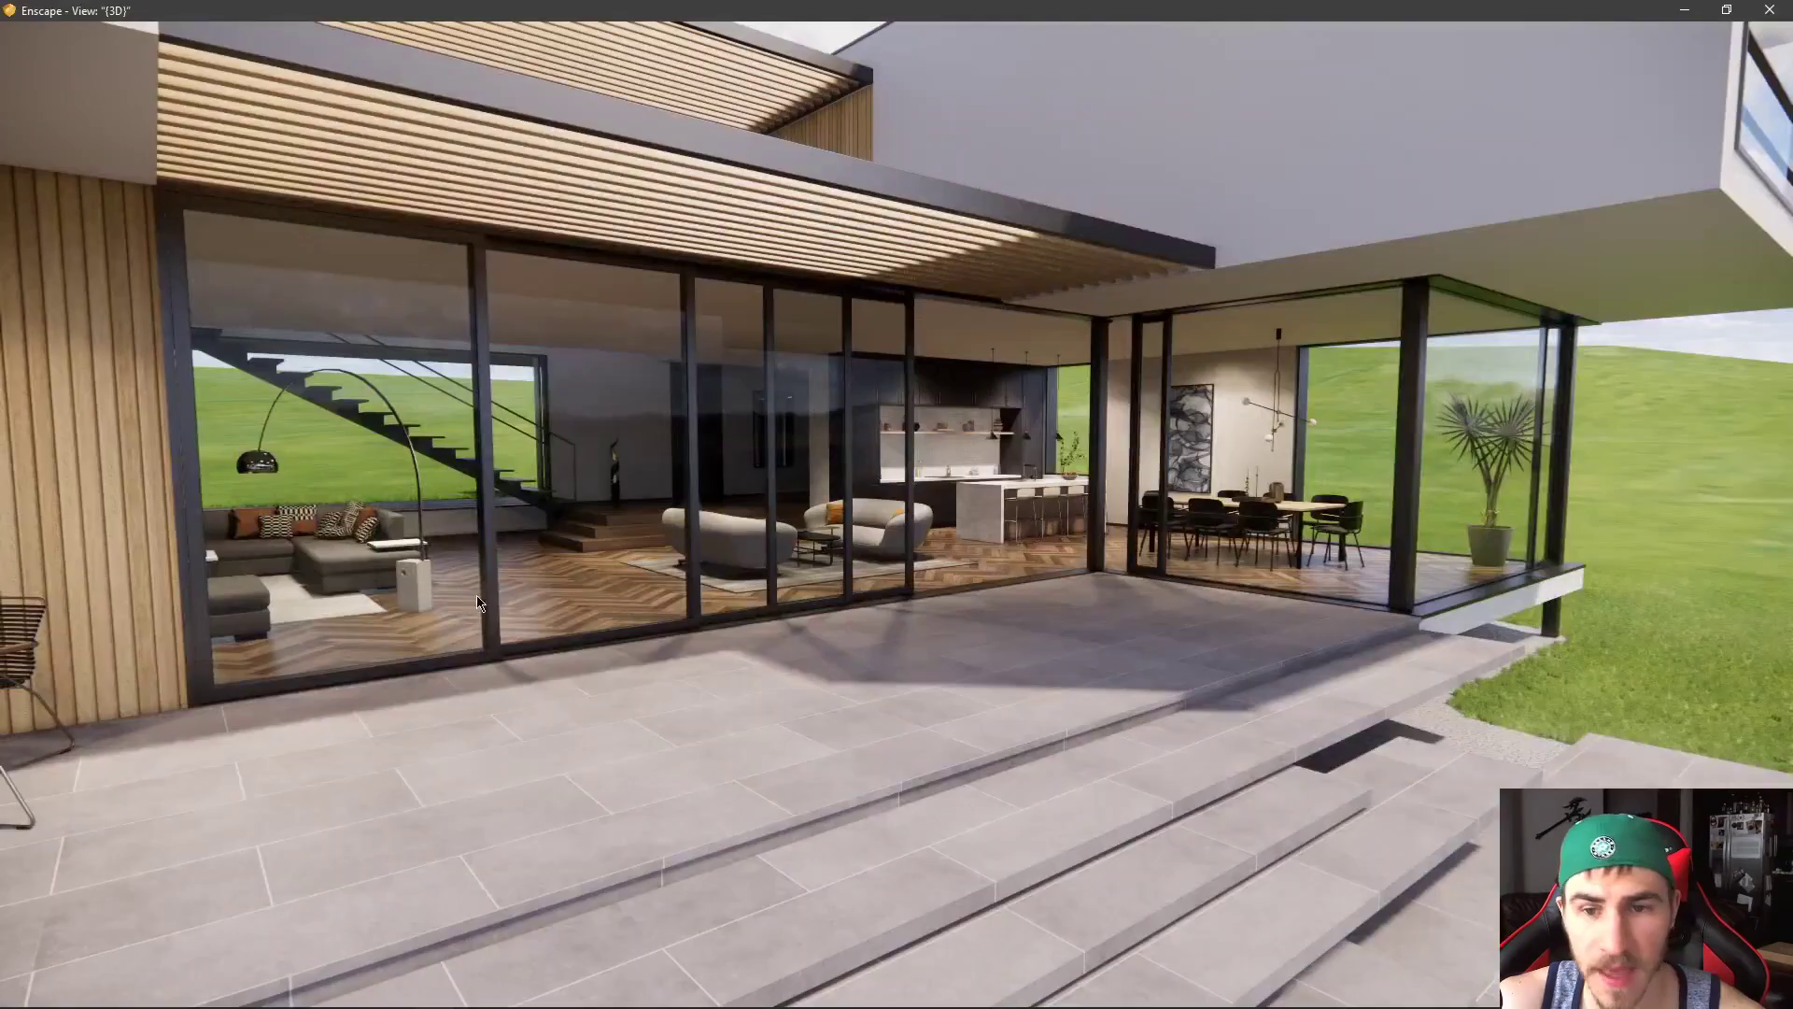
Switch to the Enscape view and move from the villa's terrace to the lawn facing the trees beside the pool
{"action": "left_click_drag", "start_coordinate": [864, 631], "coordinate": [1788, 680]}
{"action": "key", "text": "w"}
{"action": "key", "text": "a"}
{"action": "key", "text": "w"}
{"action": "key", "text": "a"}
{"action": "key", "text": "a"}
{"action": "key", "text": "w"}
{"action": "key", "text": "w"}
{"action": "left_click_drag", "start_coordinate": [906, 803], "coordinate": [898, 702]}
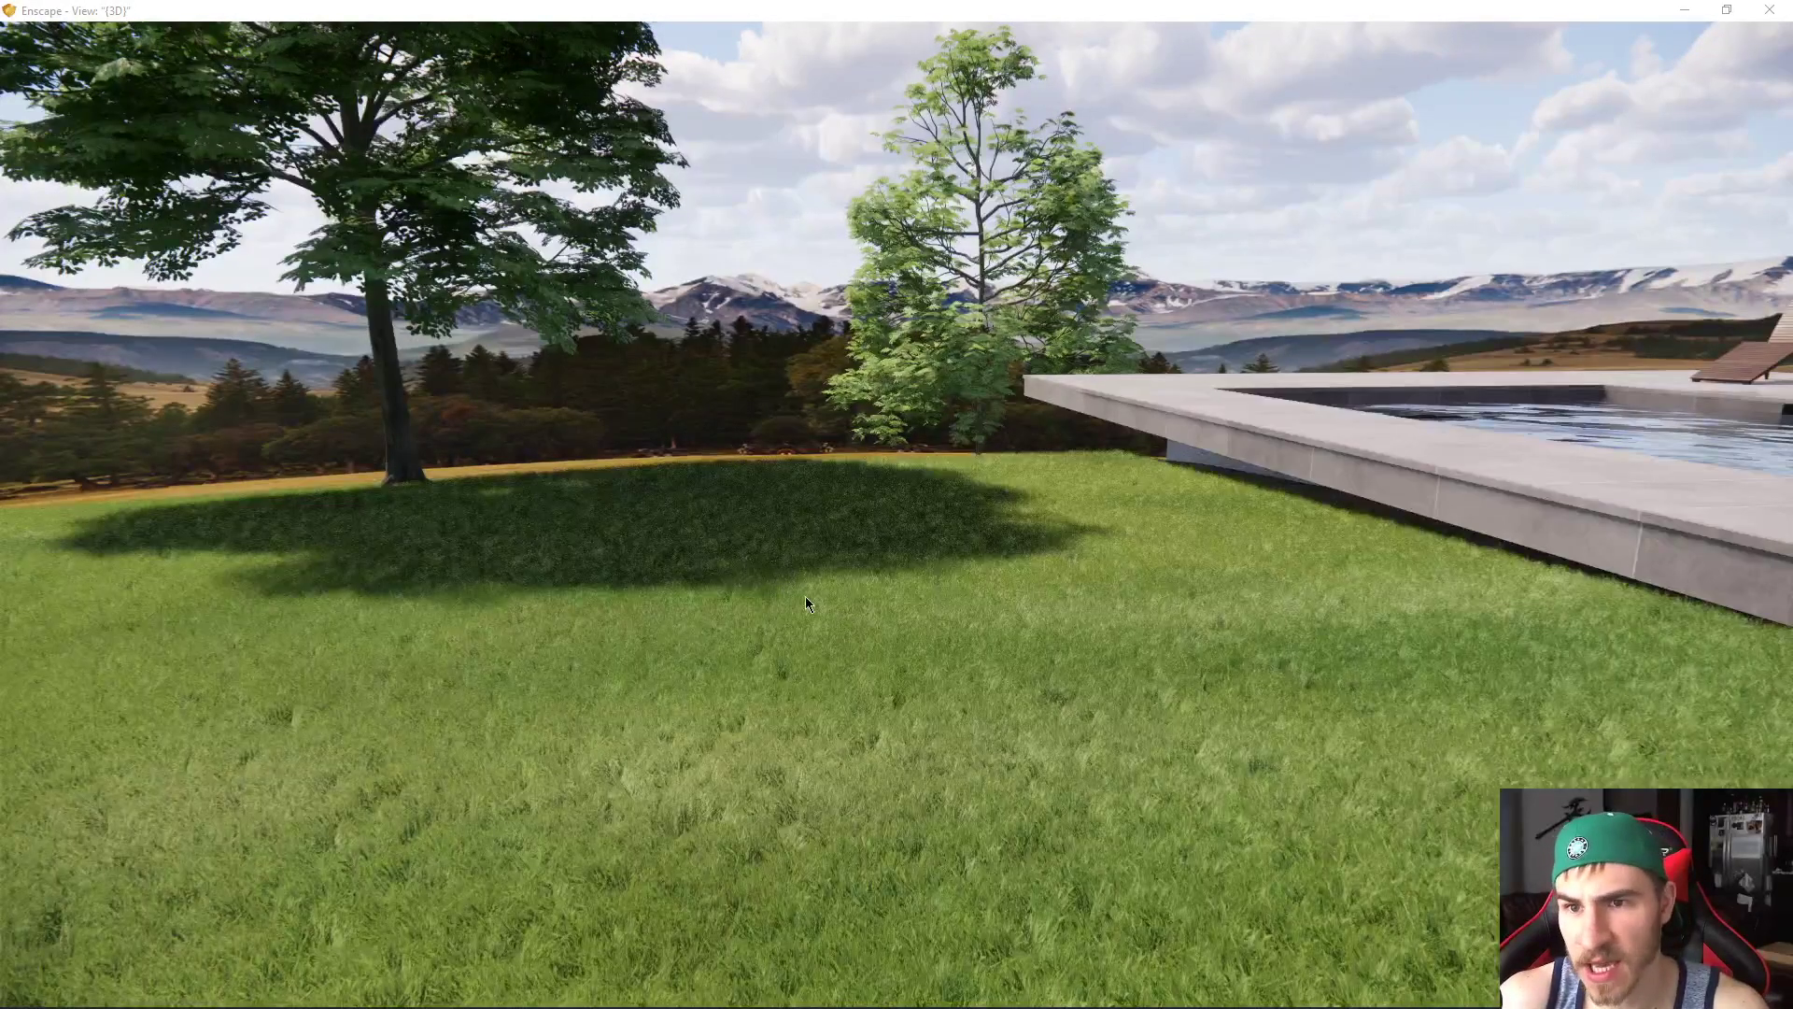
Examine how the wind moves the branches and leaves of the two trees on the lawn
{"action": "left_click_drag", "start_coordinate": [1083, 437], "coordinate": [993, 527]}
{"action": "mouse_move", "coordinate": [1147, 502]}
{"action": "left_mouse_down"}
{"action": "mouse_move", "coordinate": [1141, 542]}
{"action": "mouse_move", "coordinate": [1123, 492]}
{"action": "left_mouse_up"}
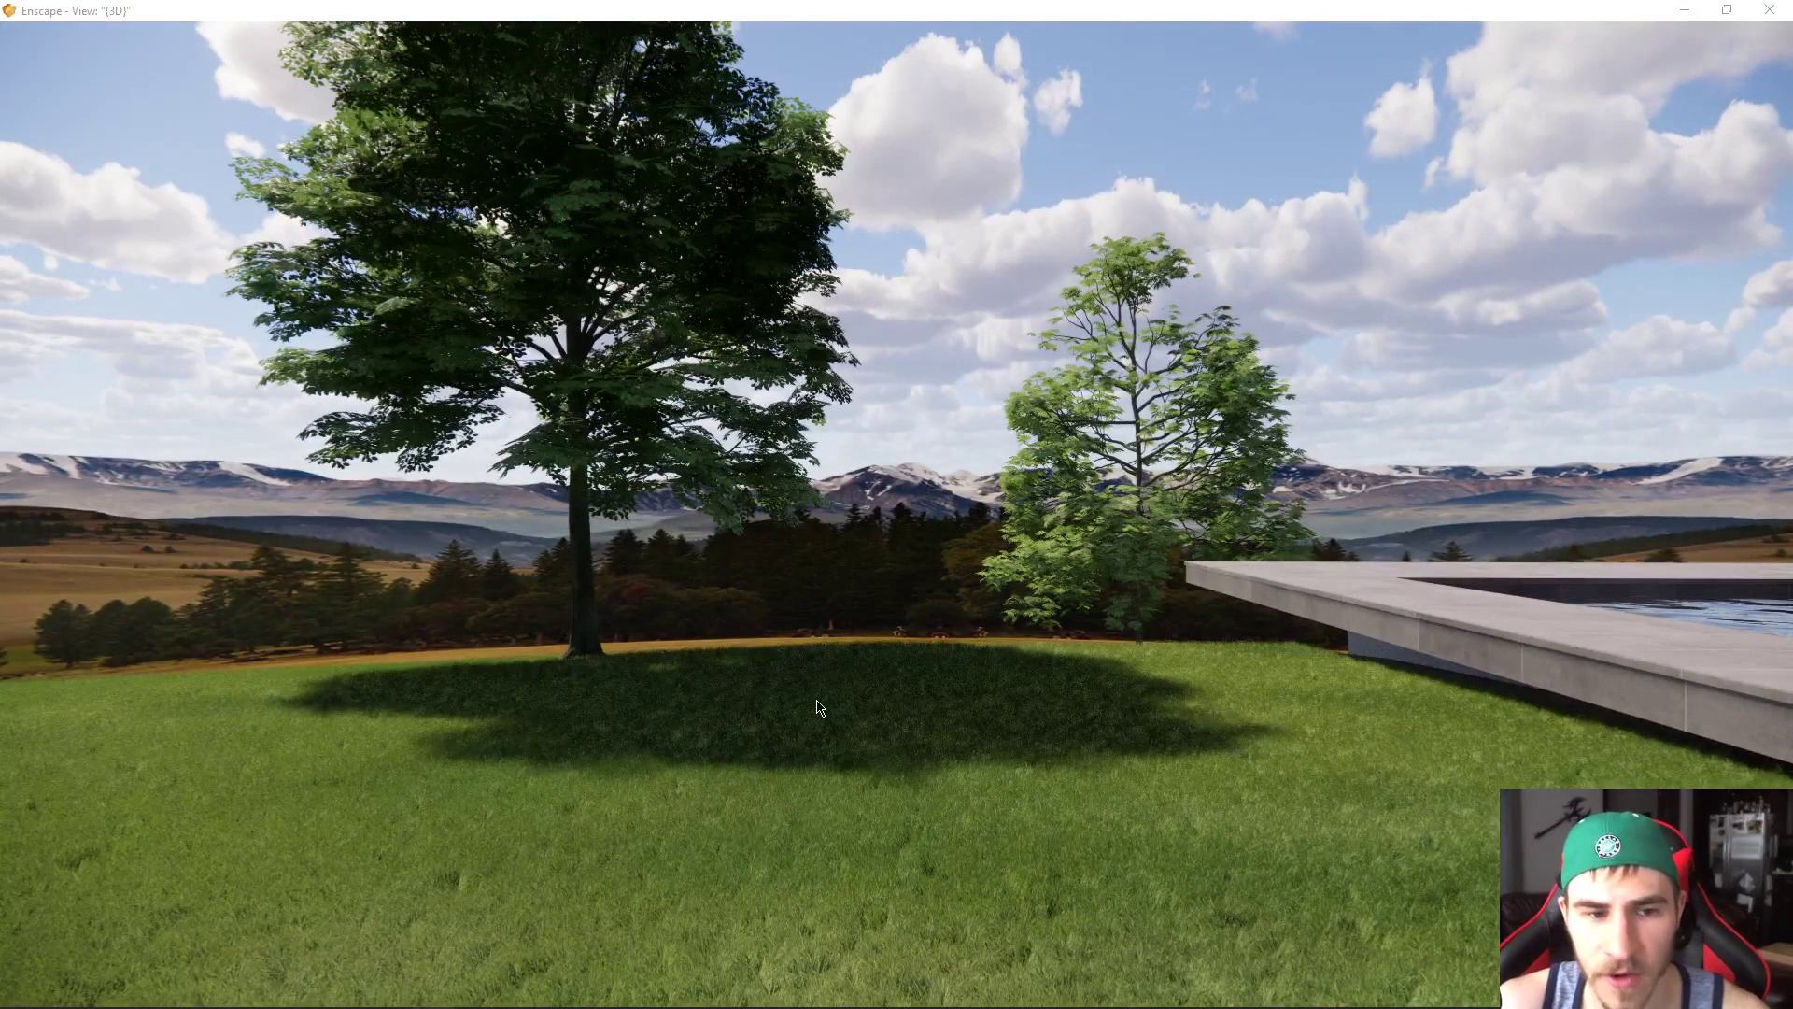
{"action": "left_click_drag", "start_coordinate": [809, 696], "coordinate": [964, 702]}
{"action": "key", "text": "a"}
{"action": "key", "text": "w"}
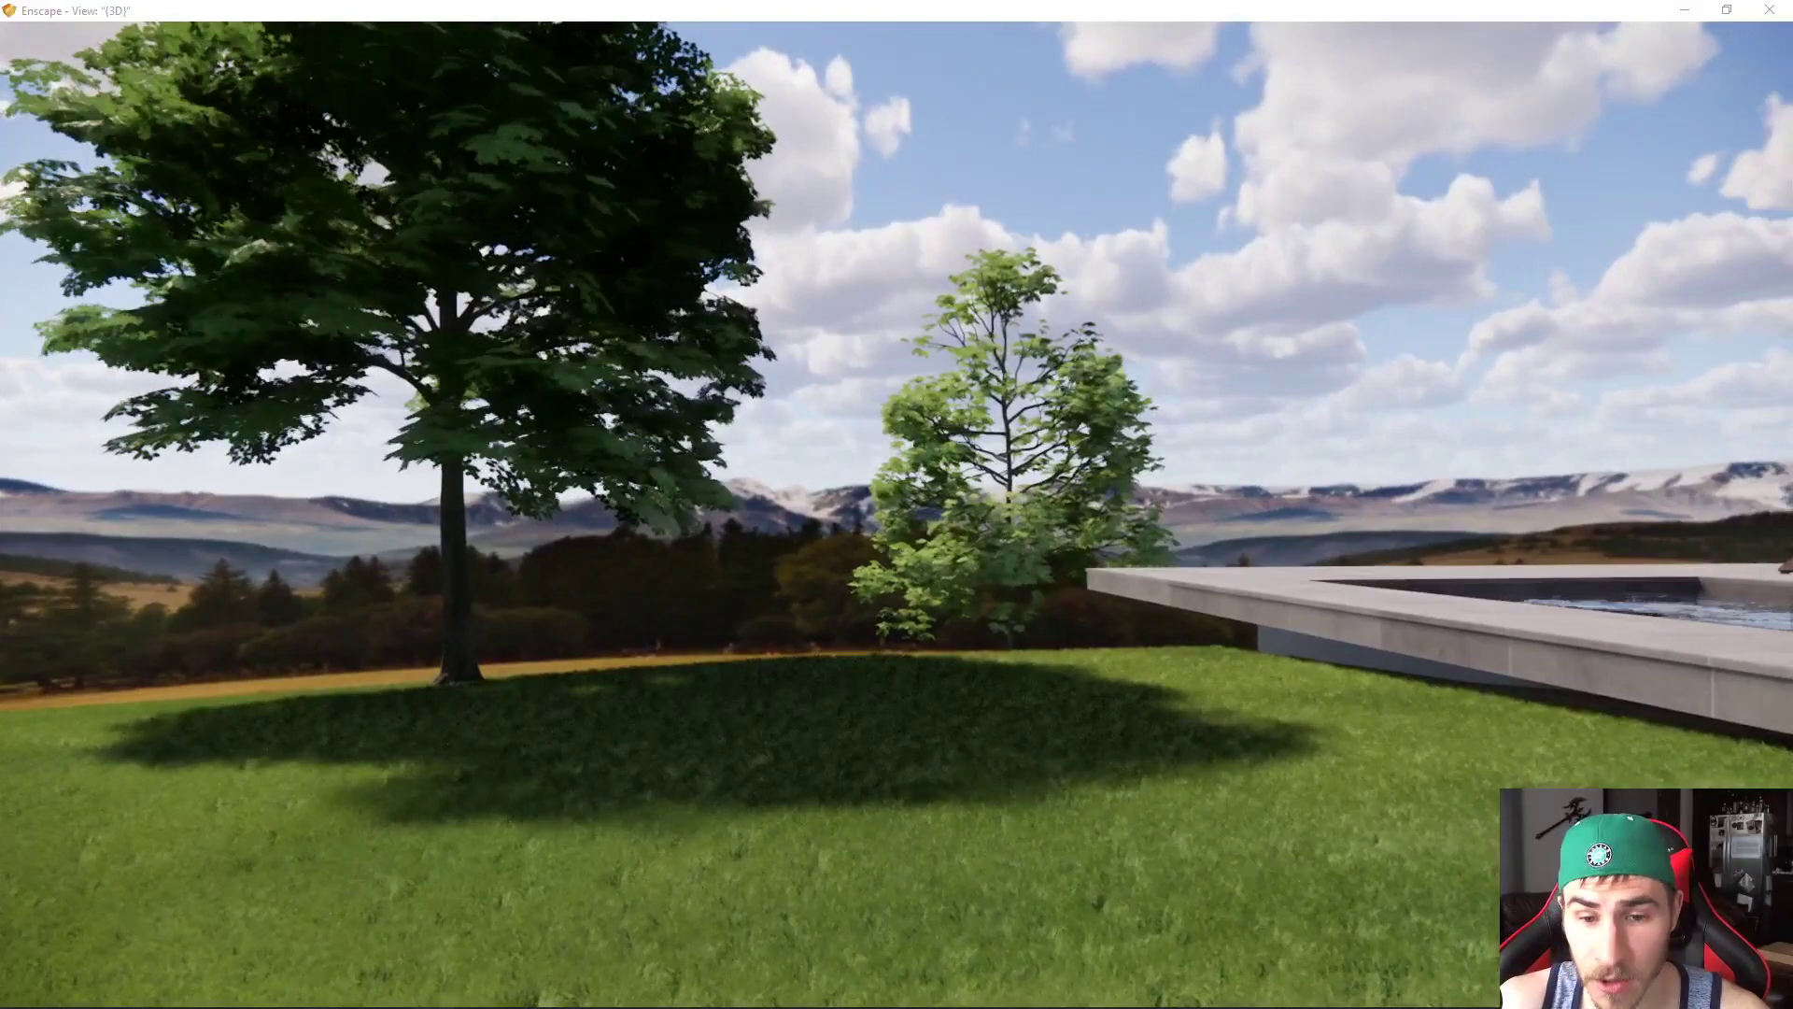
{"action": "key", "text": "s"}
{"action": "mouse_move", "coordinate": [805, 695]}
{"action": "left_mouse_down"}
{"action": "mouse_move", "coordinate": [844, 717]}
{"action": "mouse_move", "coordinate": [792, 702]}
{"action": "left_mouse_up"}
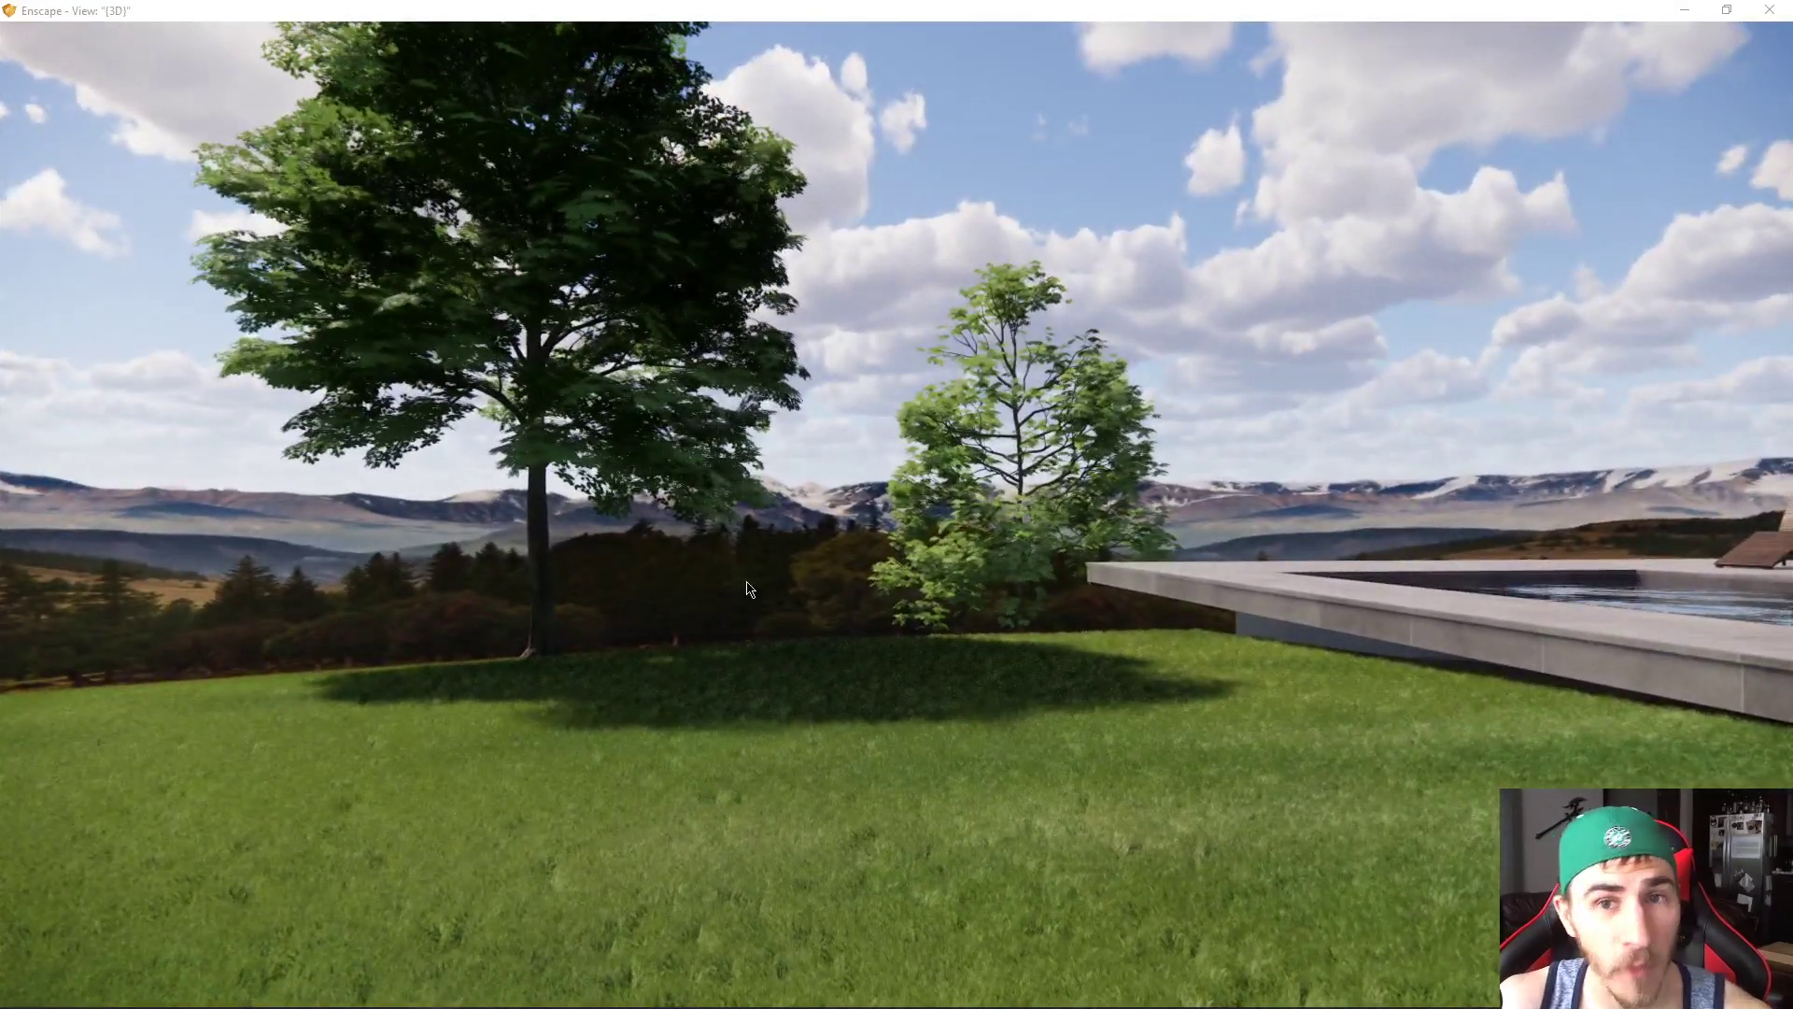
Inspect the trees and grass at closer range and from further back, with the pool deck in view
{"action": "key", "text": "w"}
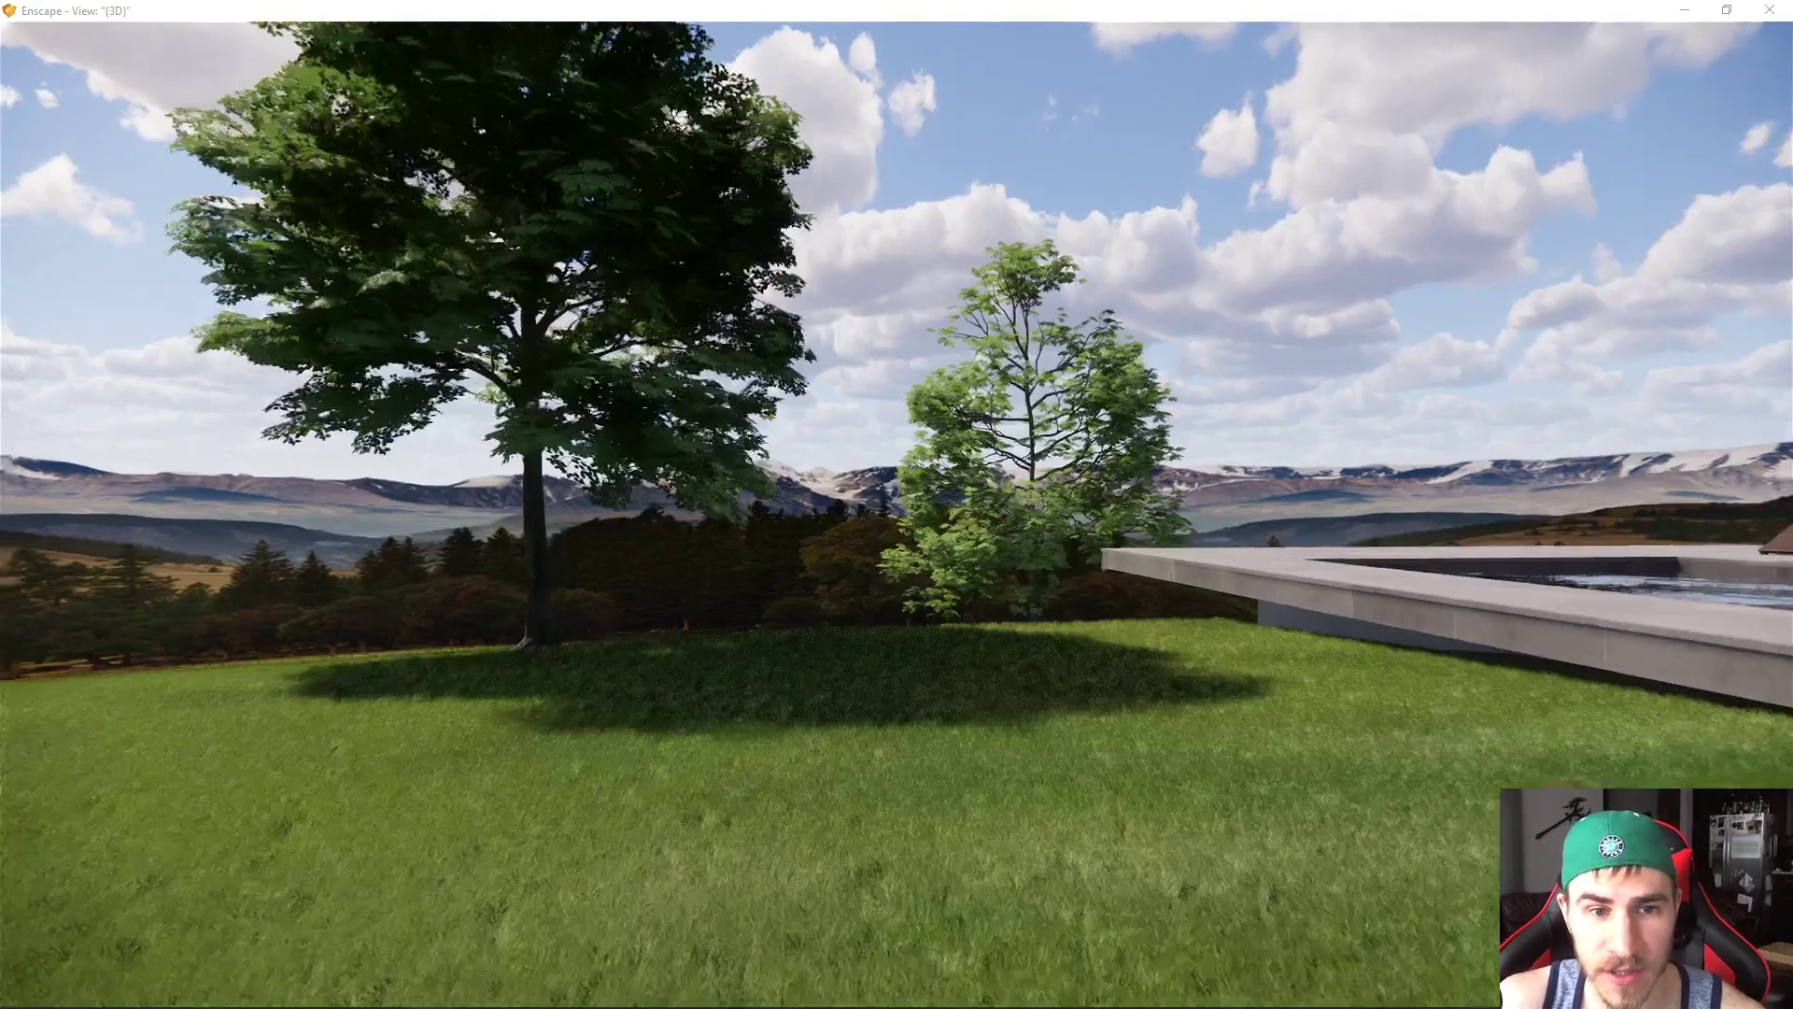
{"action": "key", "text": "w"}
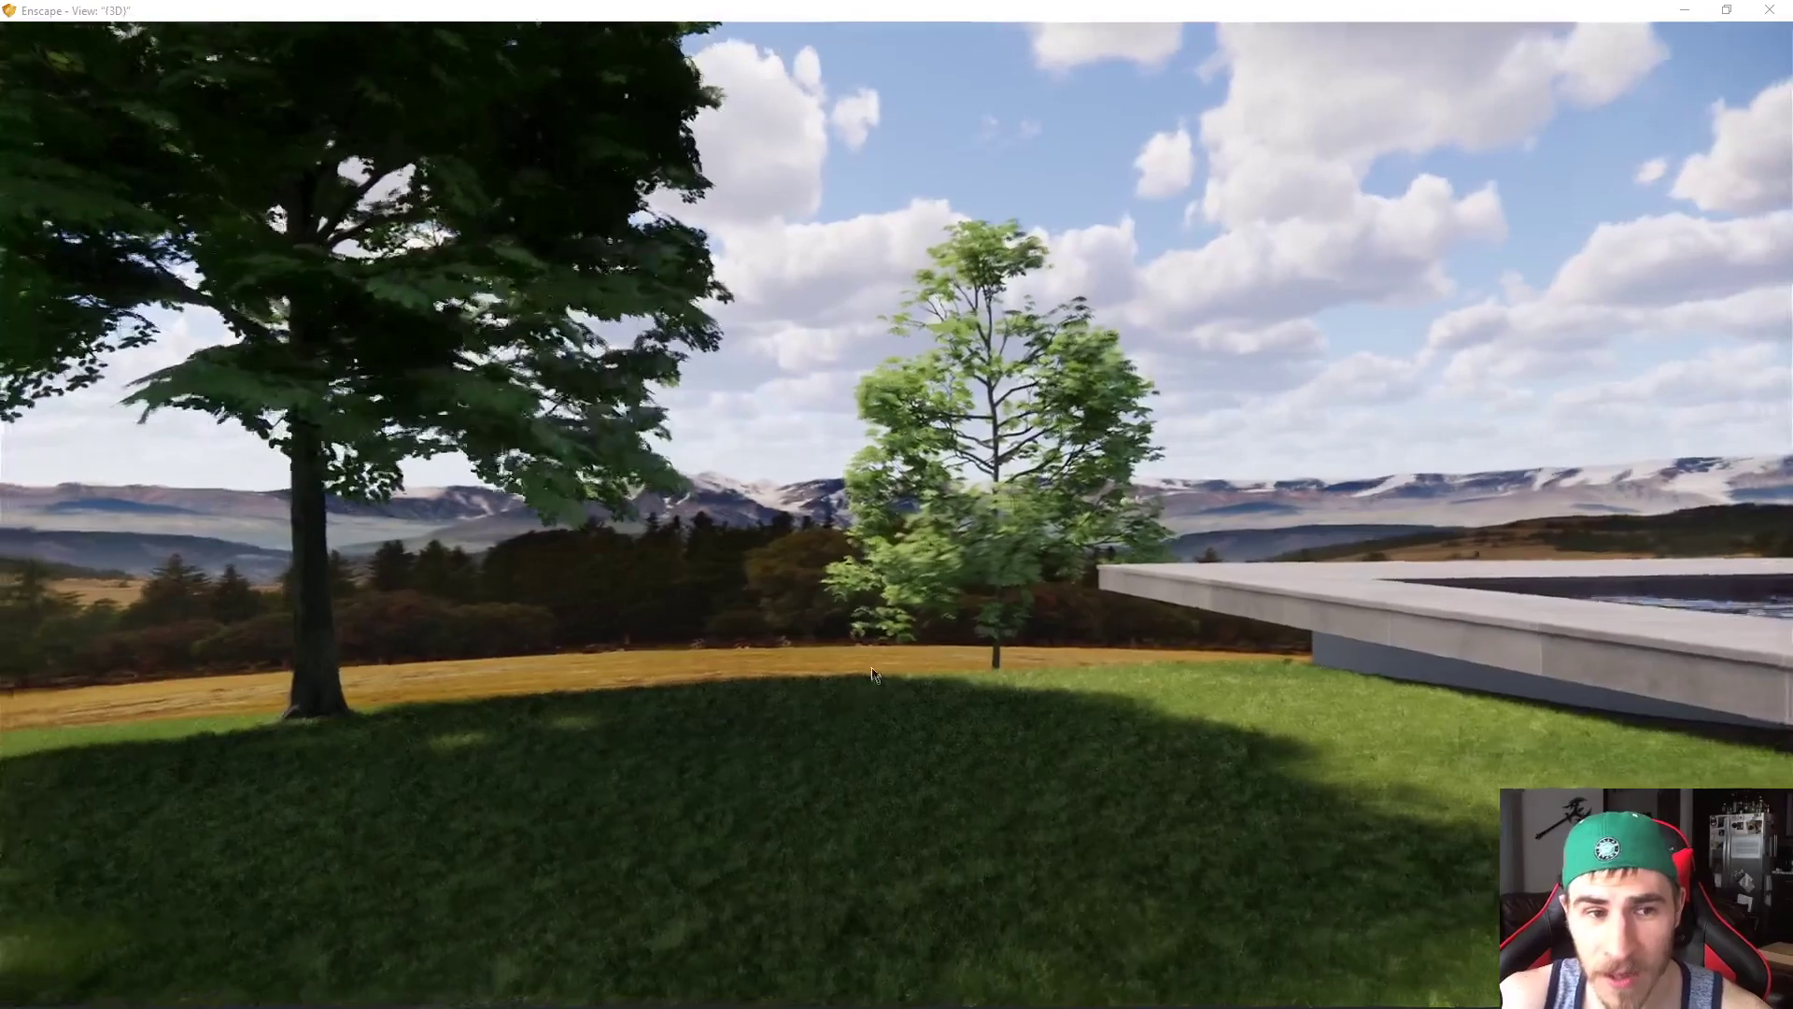
{"action": "key", "text": "s"}
{"action": "key", "text": "s"}
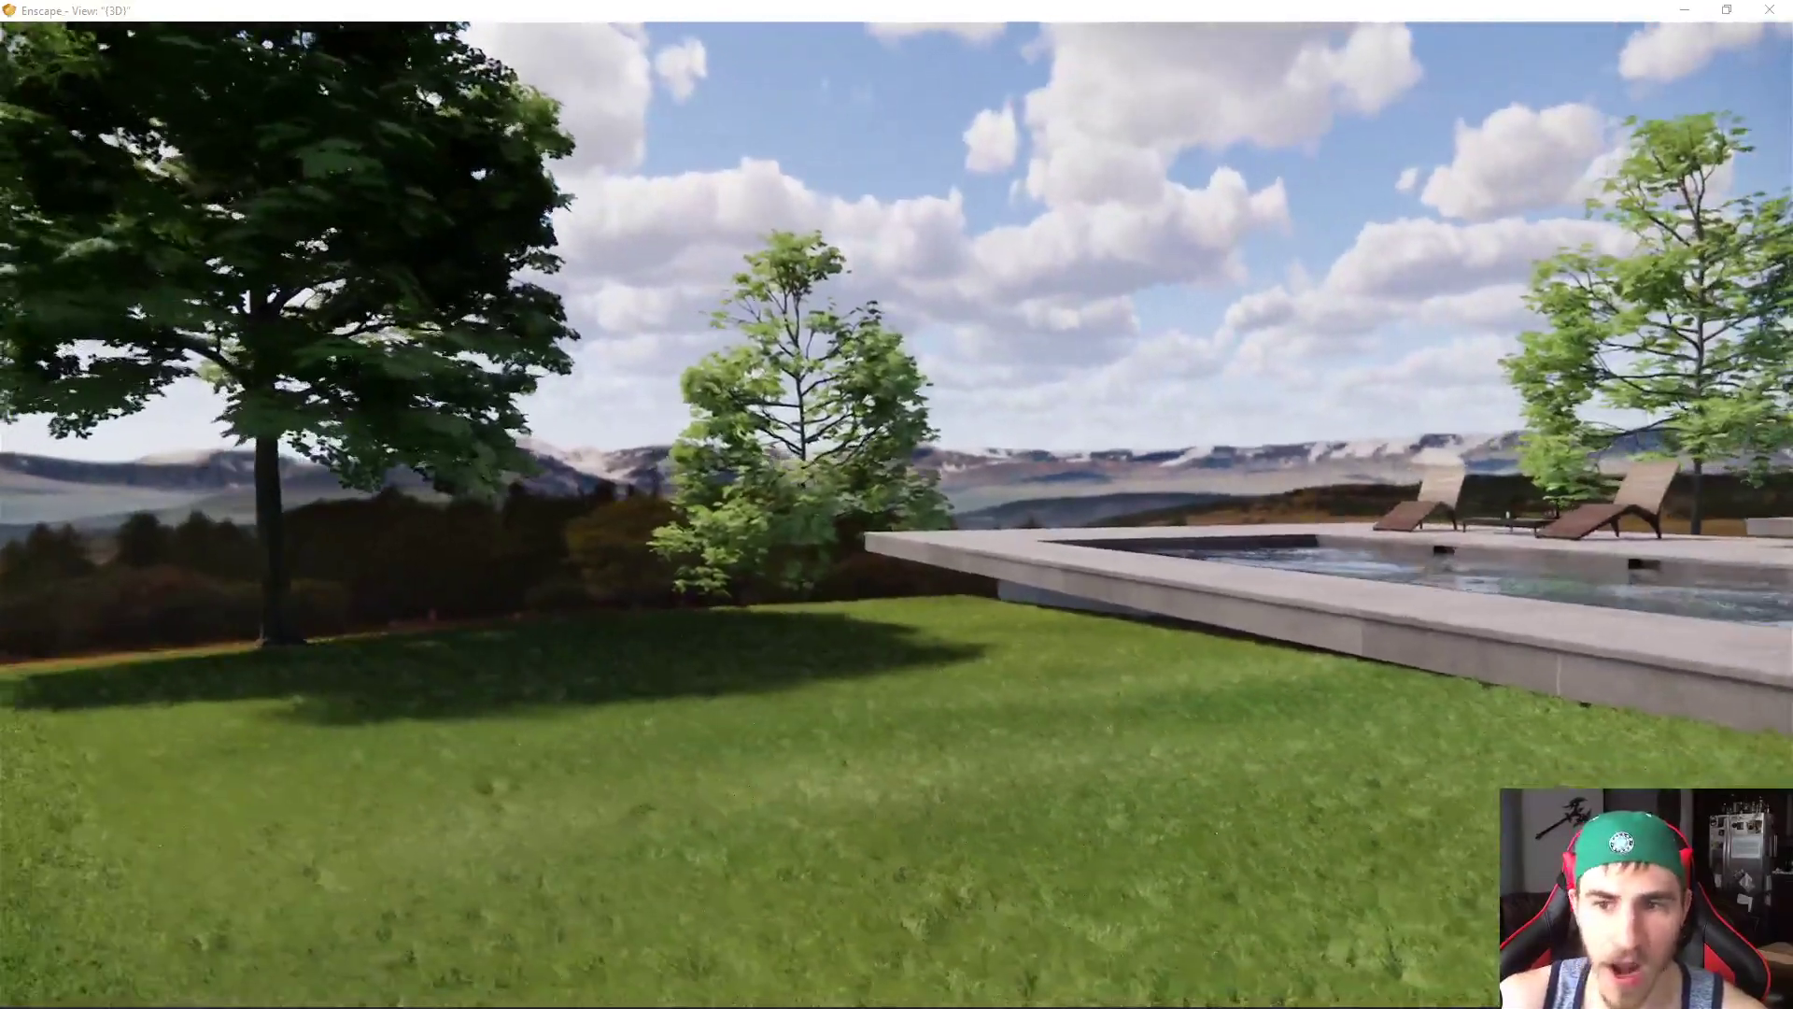
{"action": "left_click_drag", "start_coordinate": [838, 654], "coordinate": [838, 671]}
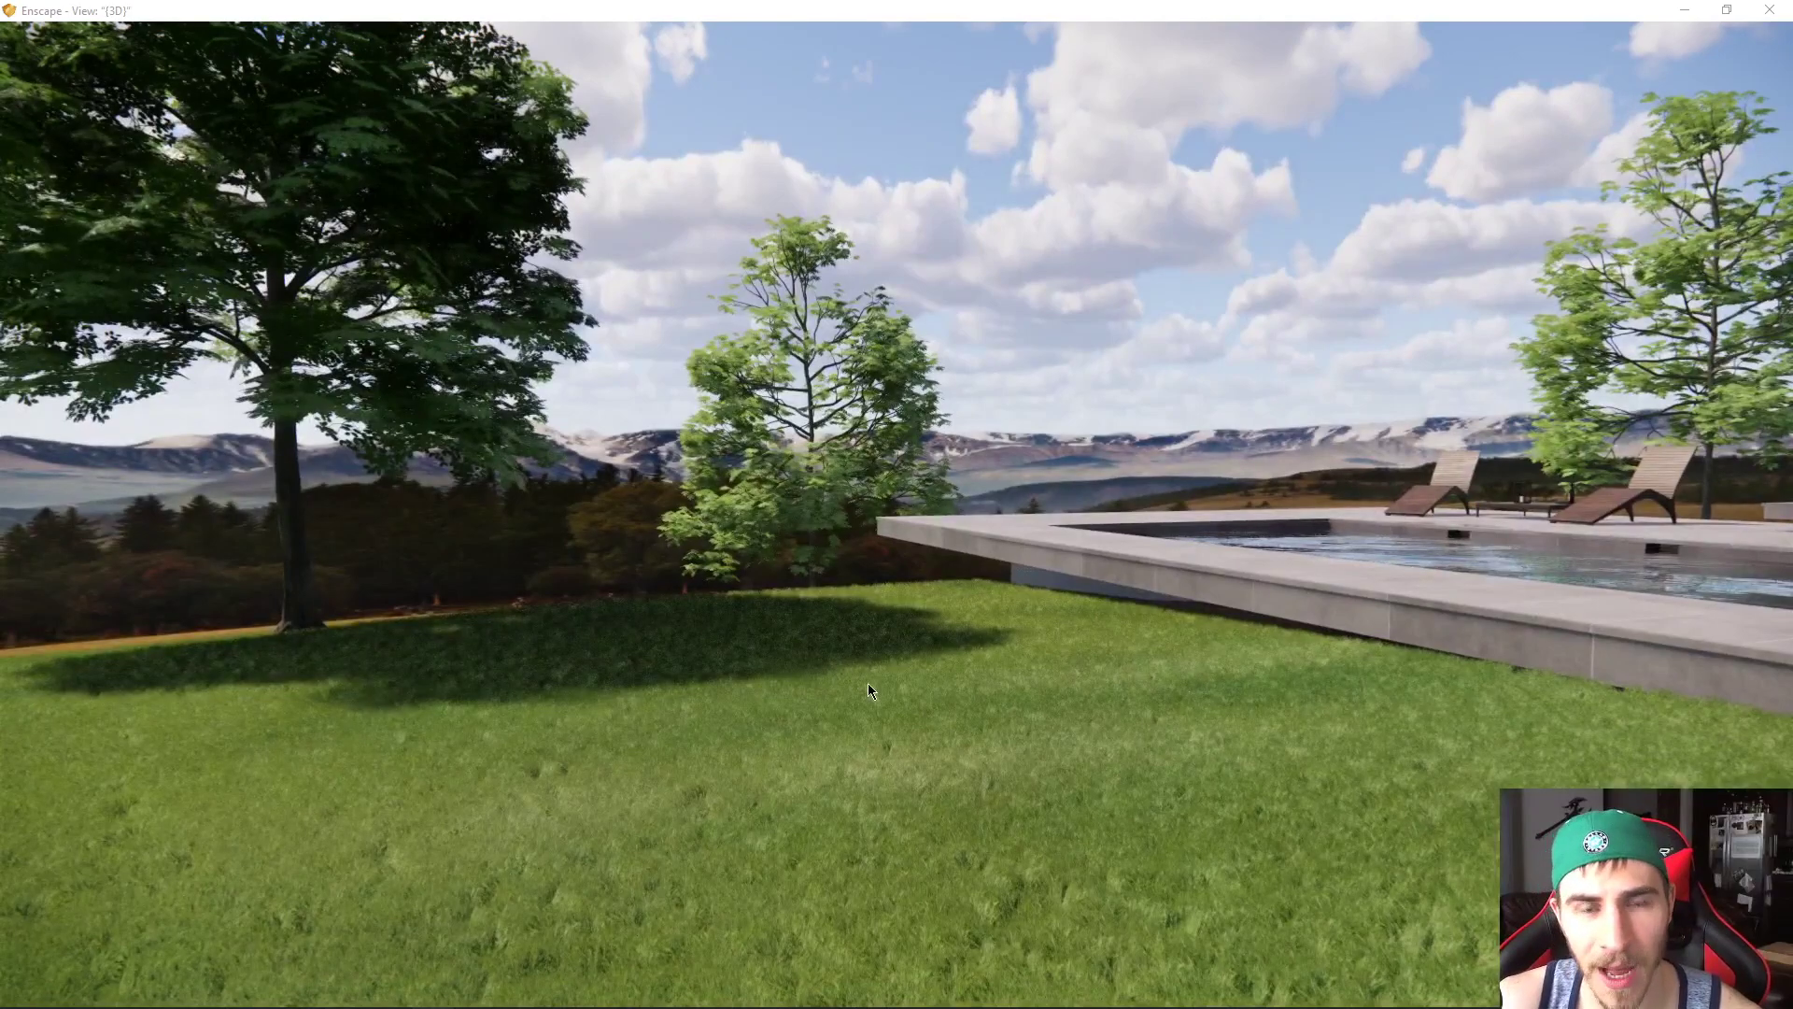
{"action": "left_click_drag", "start_coordinate": [867, 684], "coordinate": [856, 661]}
{"action": "key", "text": "w"}
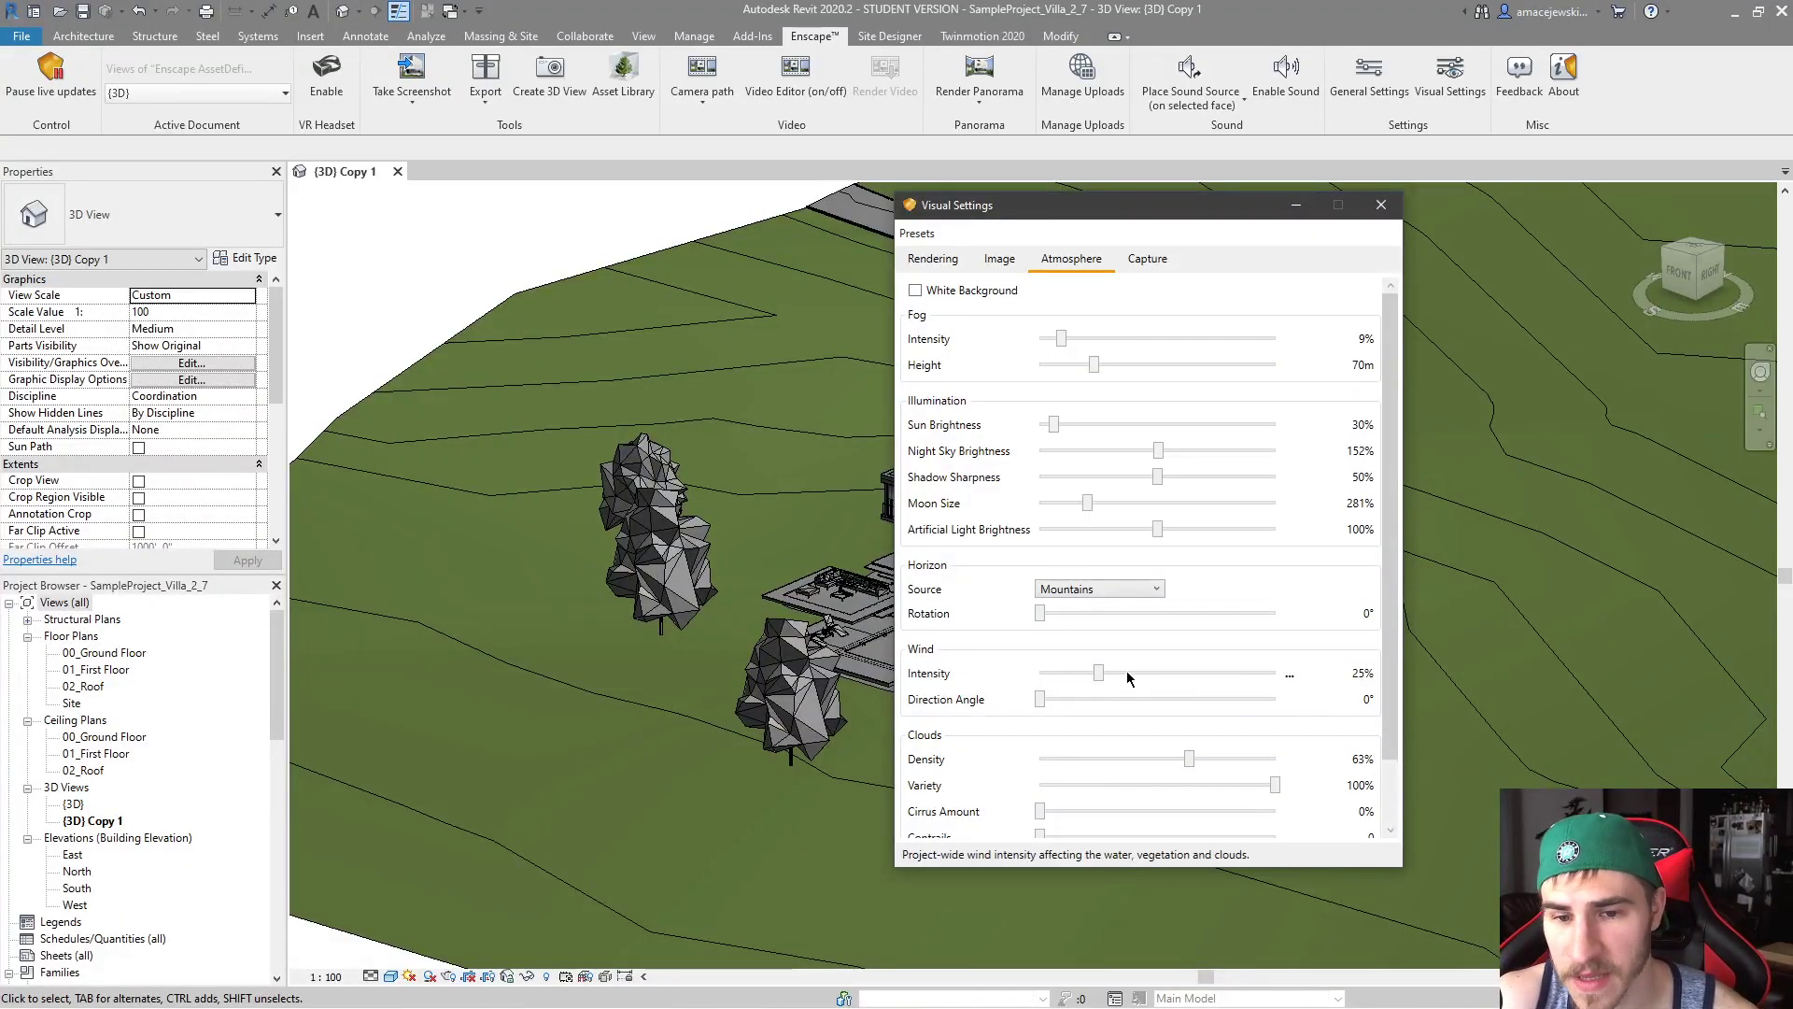
Adjust the project-wide wind intensity in the atmosphere settings and check its effect on the lawn and trees
{"action": "left_click_drag", "start_coordinate": [1321, 684], "coordinate": [1362, 682]}
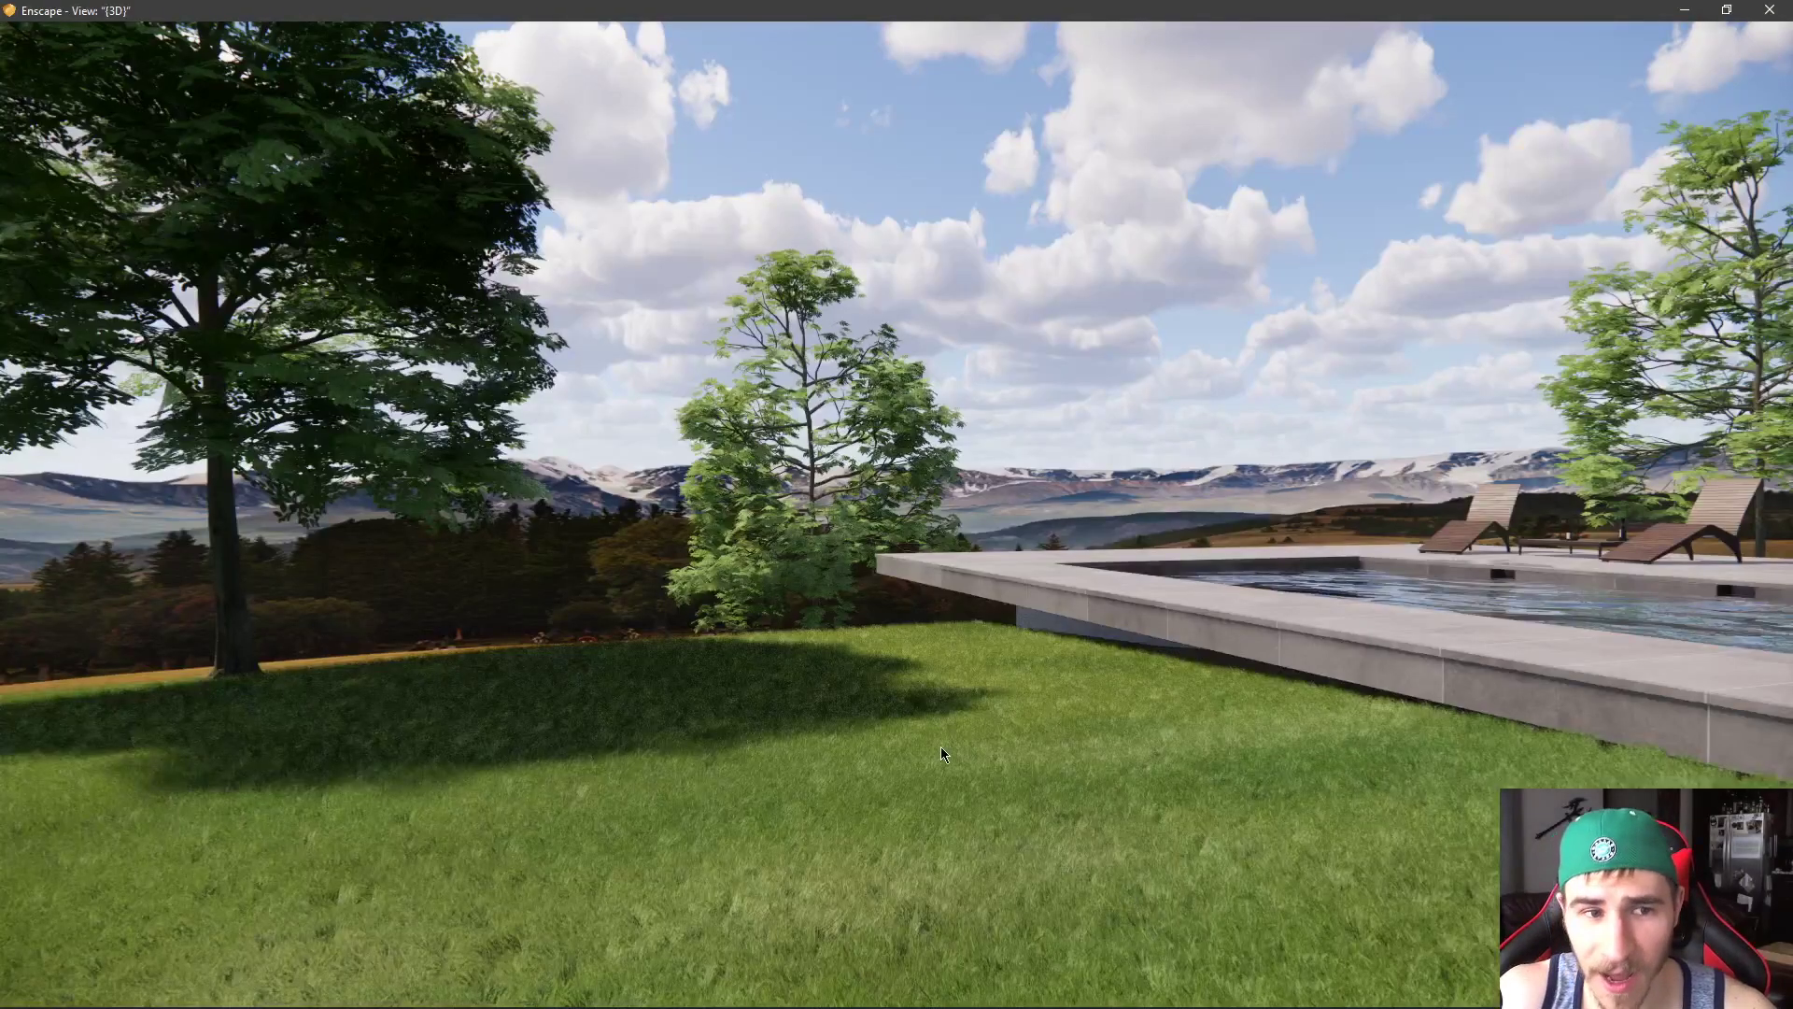
{"action": "mouse_move", "coordinate": [940, 748]}
{"action": "left_mouse_down"}
{"action": "mouse_move", "coordinate": [812, 705]}
{"action": "mouse_move", "coordinate": [1475, 715]}
{"action": "mouse_move", "coordinate": [1037, 715]}
{"action": "mouse_move", "coordinate": [879, 693]}
{"action": "mouse_move", "coordinate": [939, 812]}
{"action": "mouse_move", "coordinate": [1118, 923]}
{"action": "mouse_move", "coordinate": [1014, 854]}
{"action": "mouse_move", "coordinate": [859, 691]}
{"action": "mouse_move", "coordinate": [808, 680]}
{"action": "mouse_move", "coordinate": [889, 693]}
{"action": "mouse_move", "coordinate": [938, 747]}
{"action": "mouse_move", "coordinate": [963, 741]}
{"action": "left_mouse_up"}
{"action": "key", "text": "s"}
{"action": "key", "text": "w"}
{"action": "key", "text": "w"}
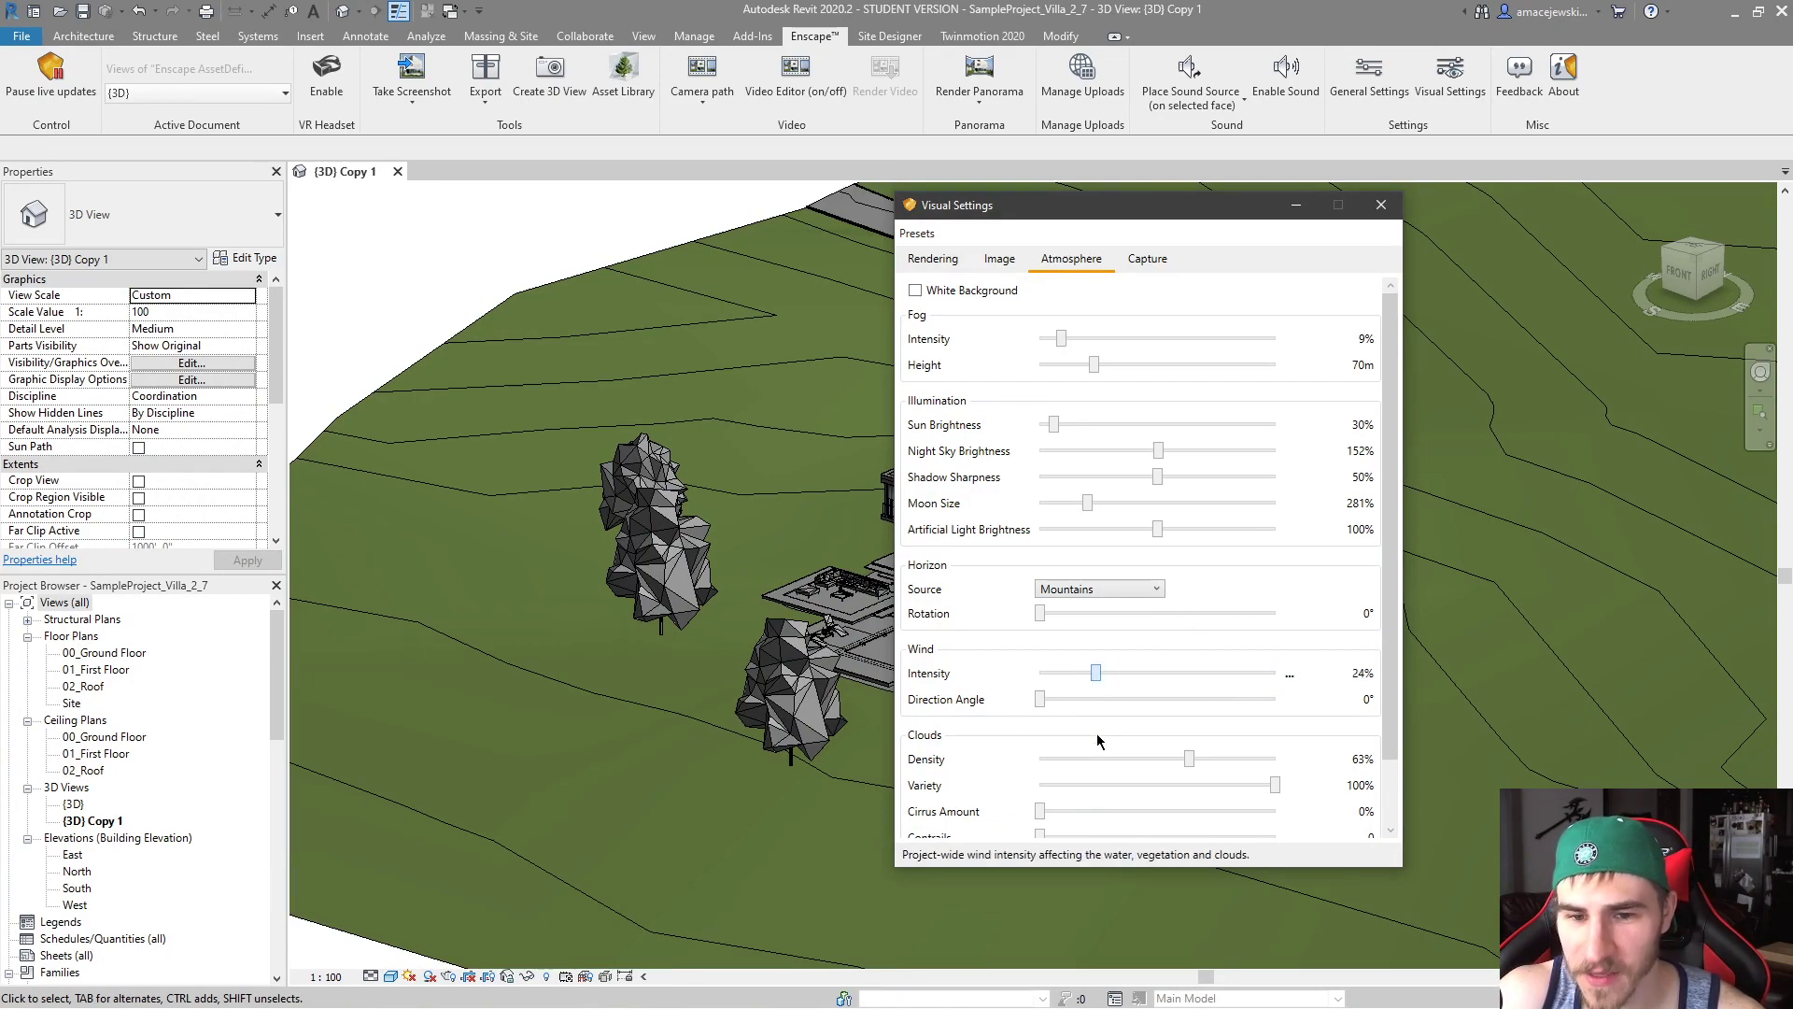
Readjust the wind intensity and examine the pool's waves and the surrounding trees from the pool deck
{"action": "left_click_drag", "start_coordinate": [1096, 672], "coordinate": [1099, 674]}
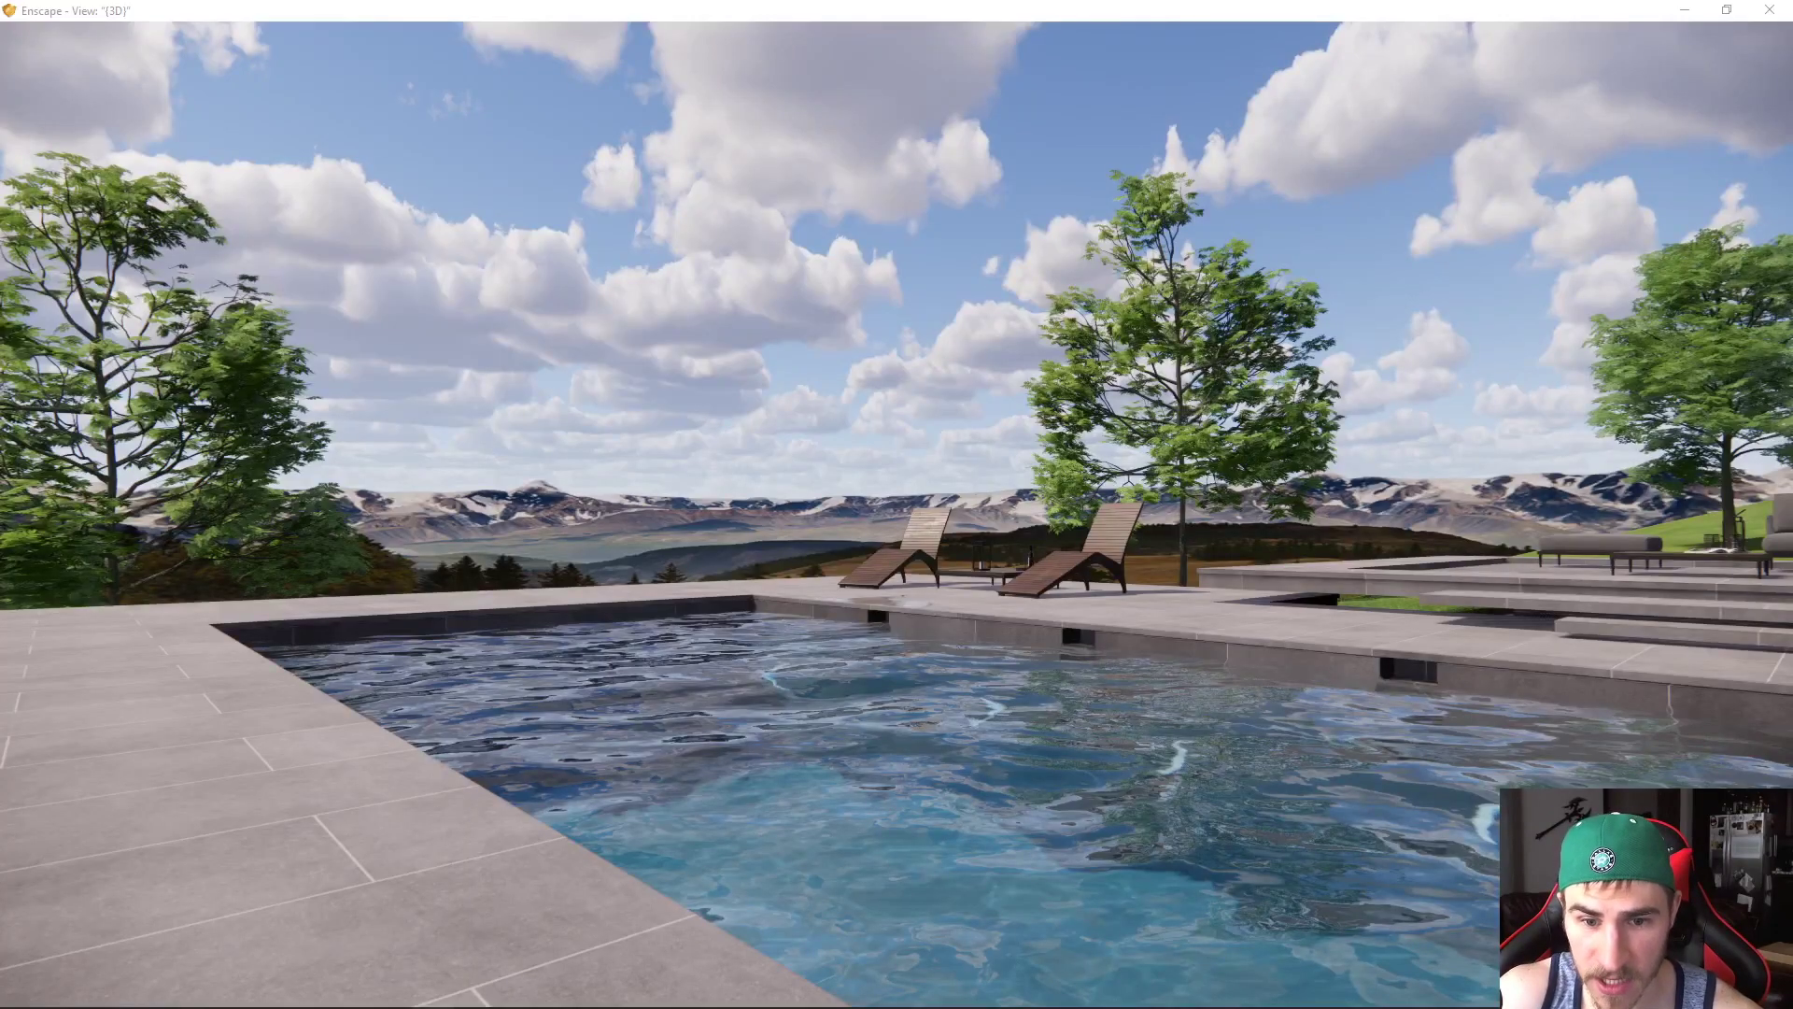
{"action": "left_click_drag", "start_coordinate": [897, 505], "coordinate": [926, 431]}
{"action": "key", "text": "s"}
{"action": "key", "text": "w"}
{"action": "left_click_drag", "start_coordinate": [891, 661], "coordinate": [804, 714]}
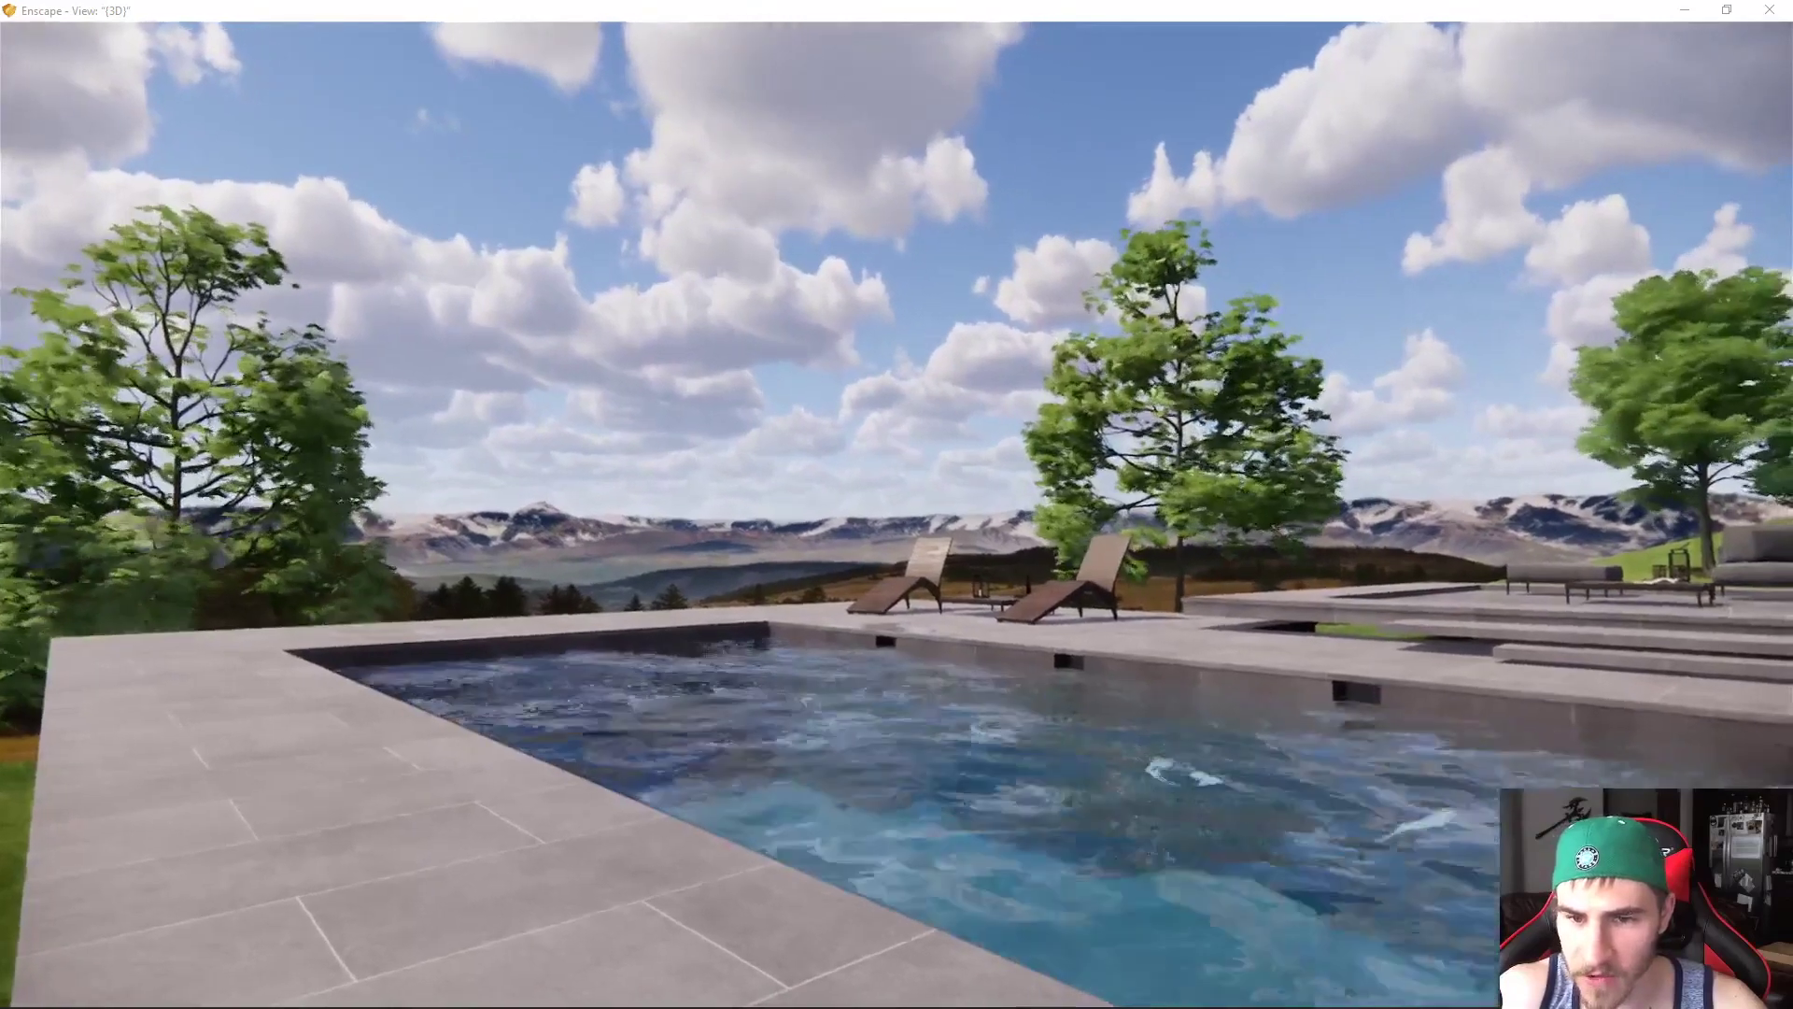
Turn from the pool toward the large tree on the lawn and examine its movement in the wind
{"action": "left_click_drag", "start_coordinate": [896, 504], "coordinate": [131, 439]}
{"action": "key", "text": "s"}
{"action": "key", "text": "s"}
{"action": "key", "text": "w"}
{"action": "key", "text": "w"}
{"action": "key", "text": "d"}
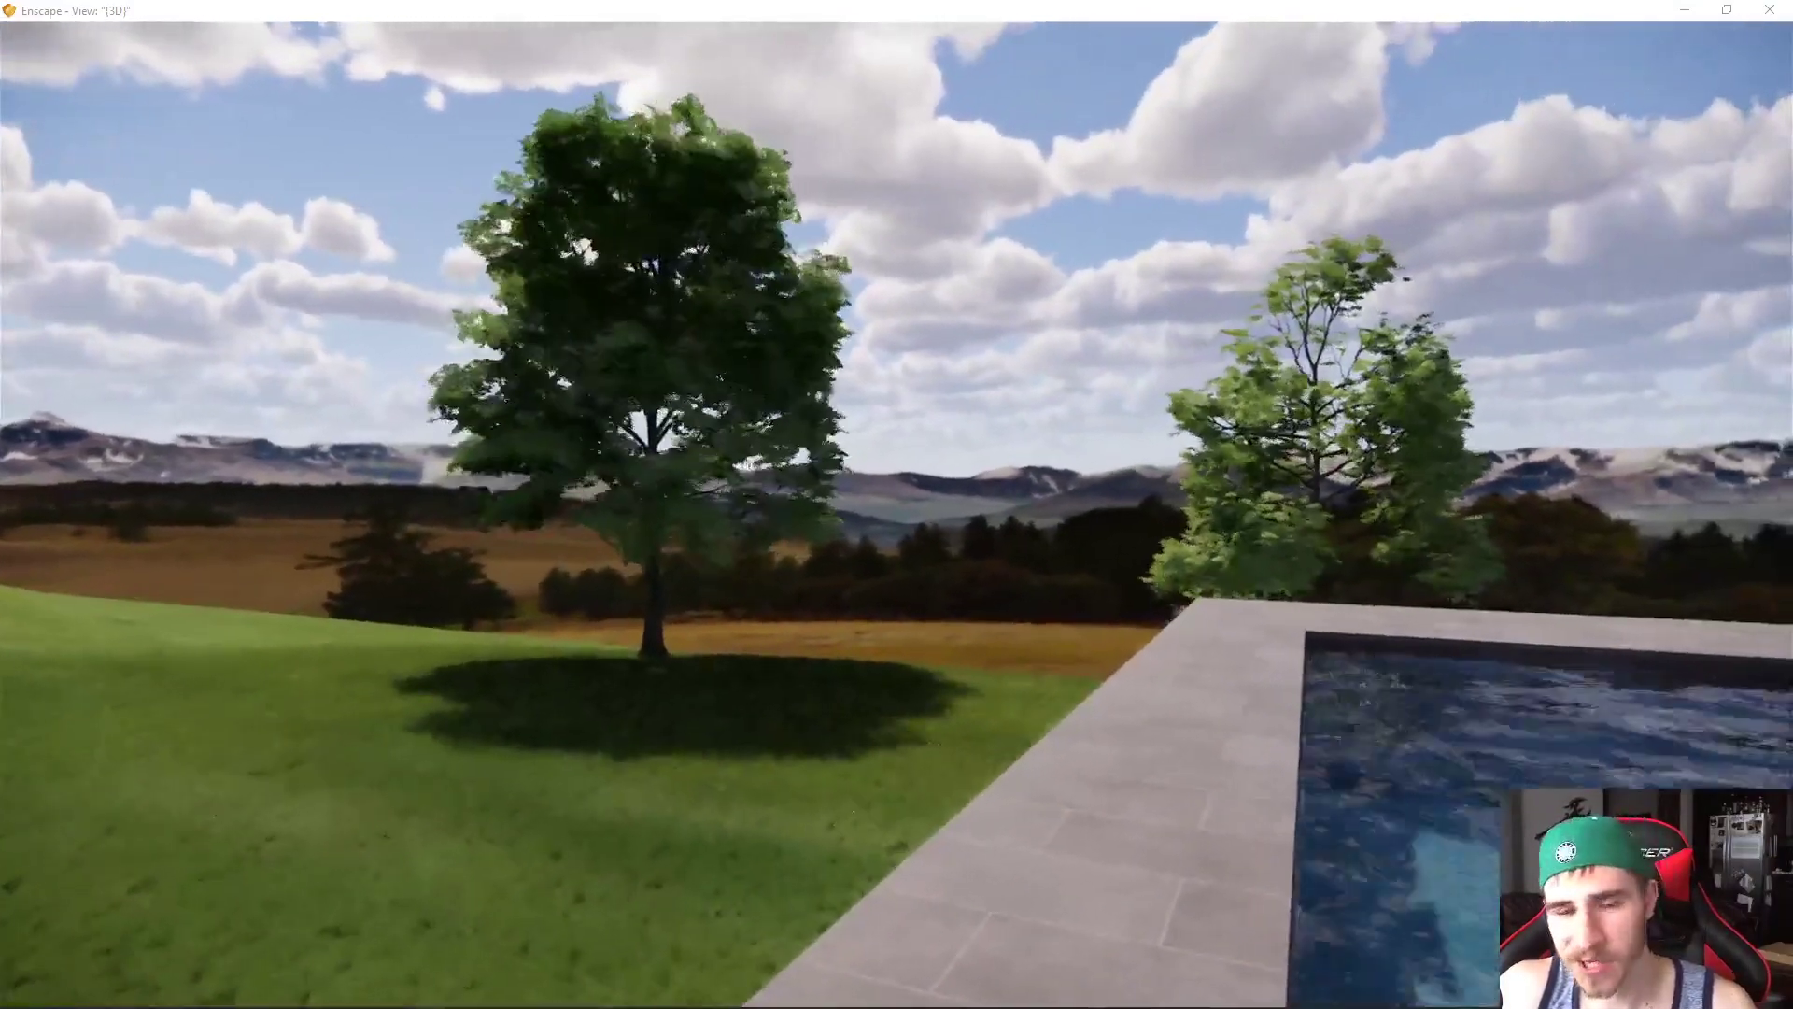
View the trees and water from the pool ladder end, and turn back to the villa's glass facade
{"action": "left_click_drag", "start_coordinate": [897, 504], "coordinate": [1161, 497]}
{"action": "key", "text": "a"}
{"action": "key", "text": "s"}
{"action": "key", "text": "w"}
{"action": "key", "text": "d"}
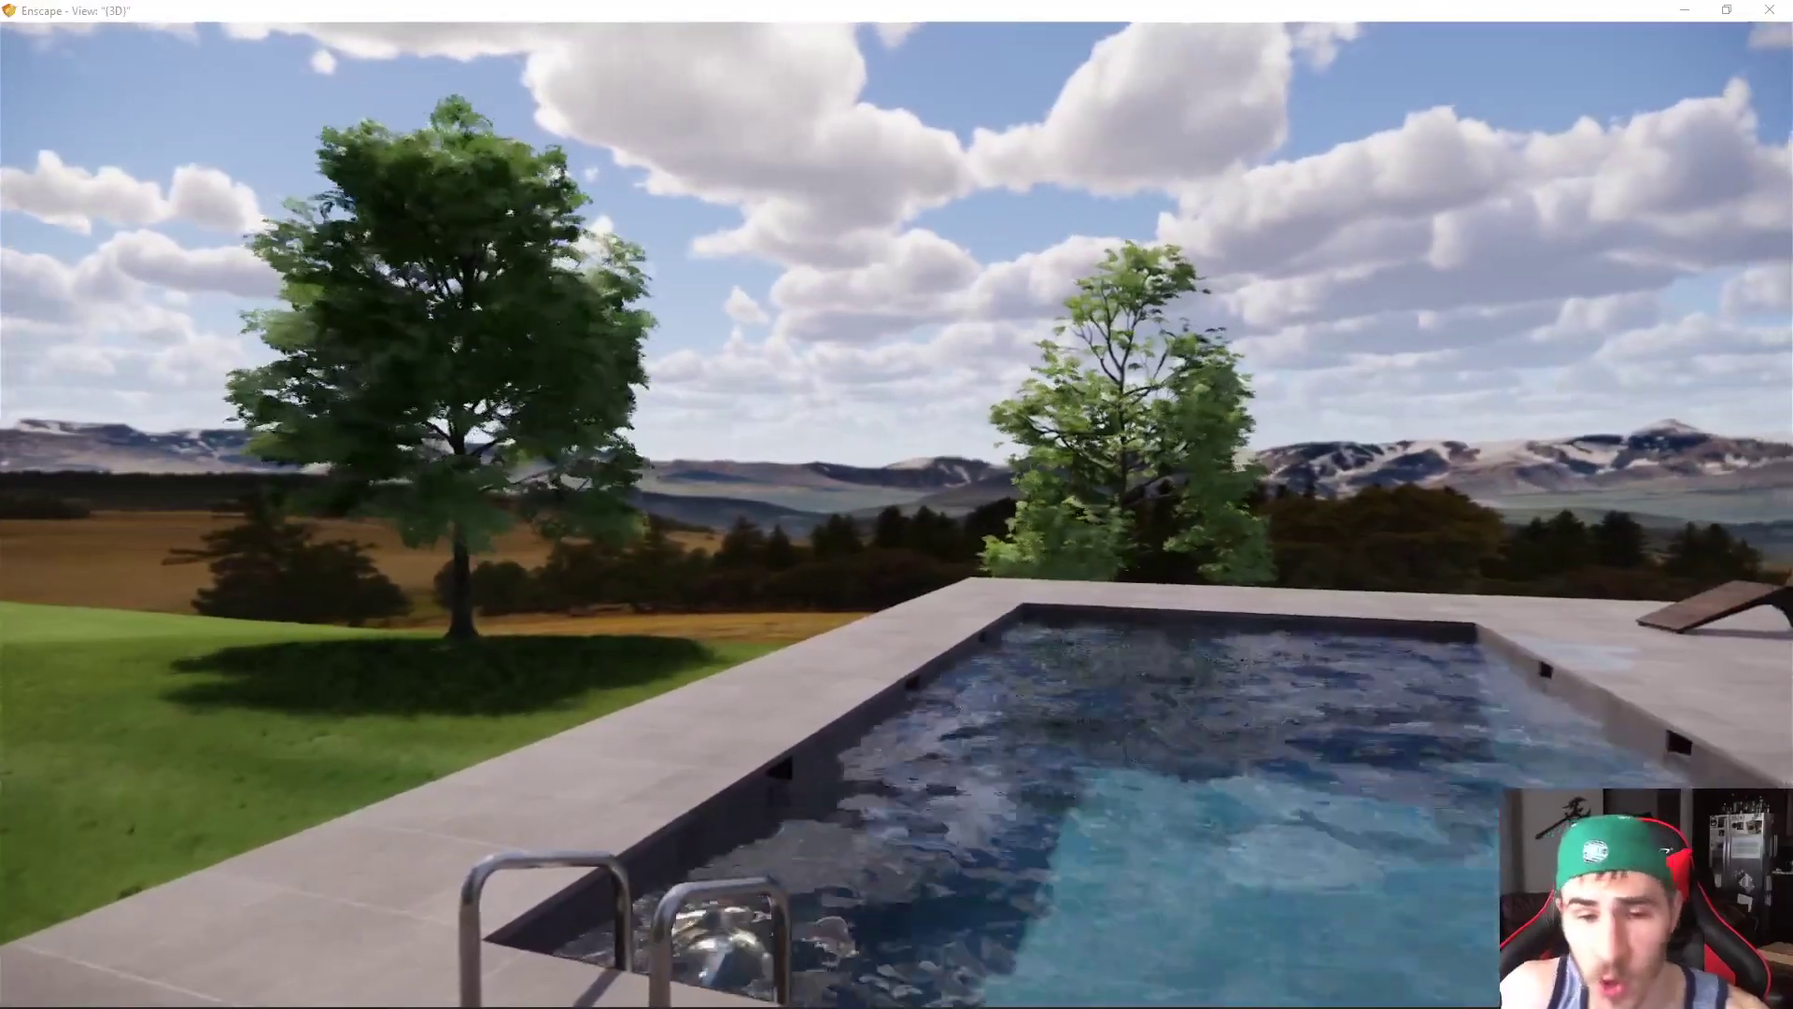
{"action": "left_click_drag", "start_coordinate": [1131, 661], "coordinate": [1787, 650]}
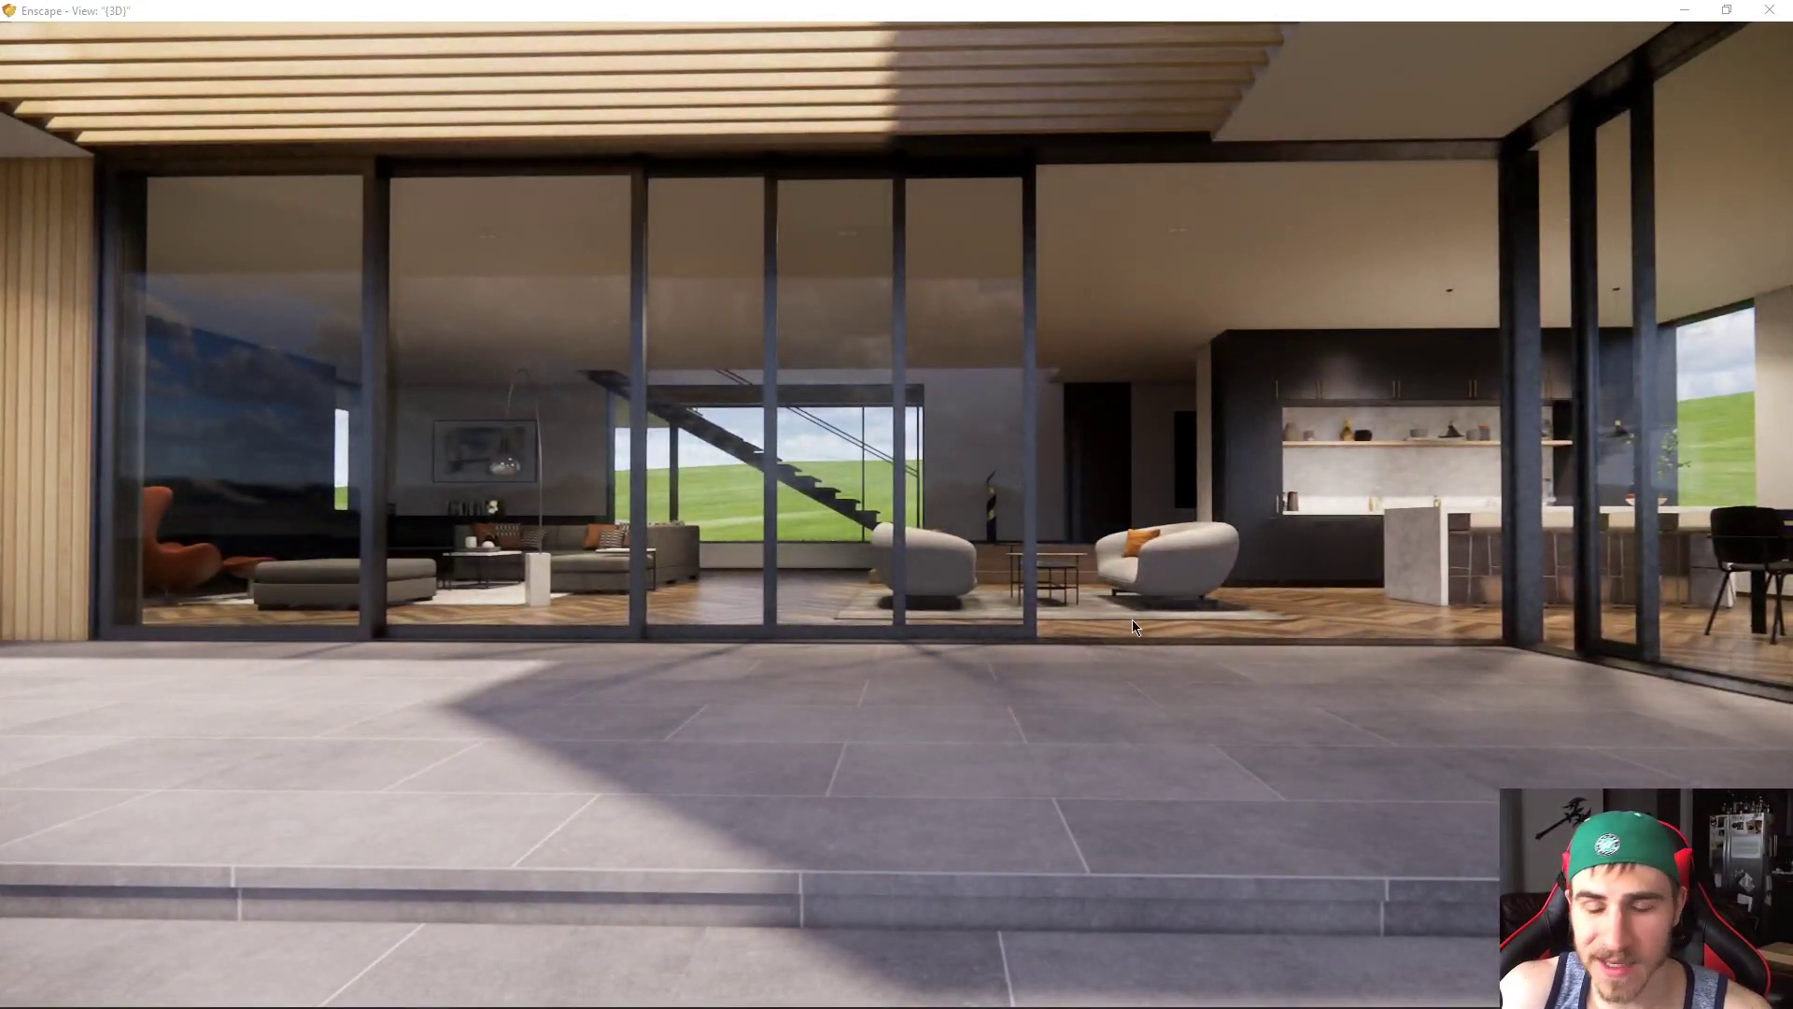